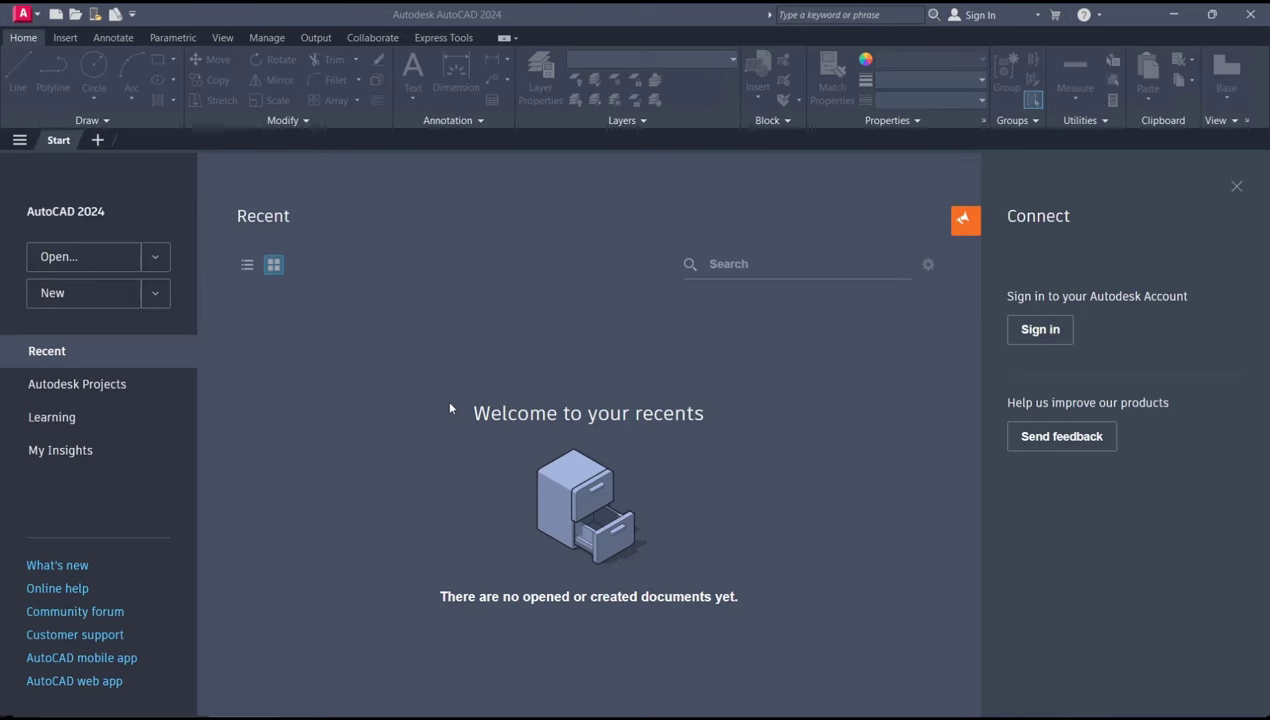
- Create Drawing3 from the acadiso.dwt template through Browse templates
left_click(153, 295)
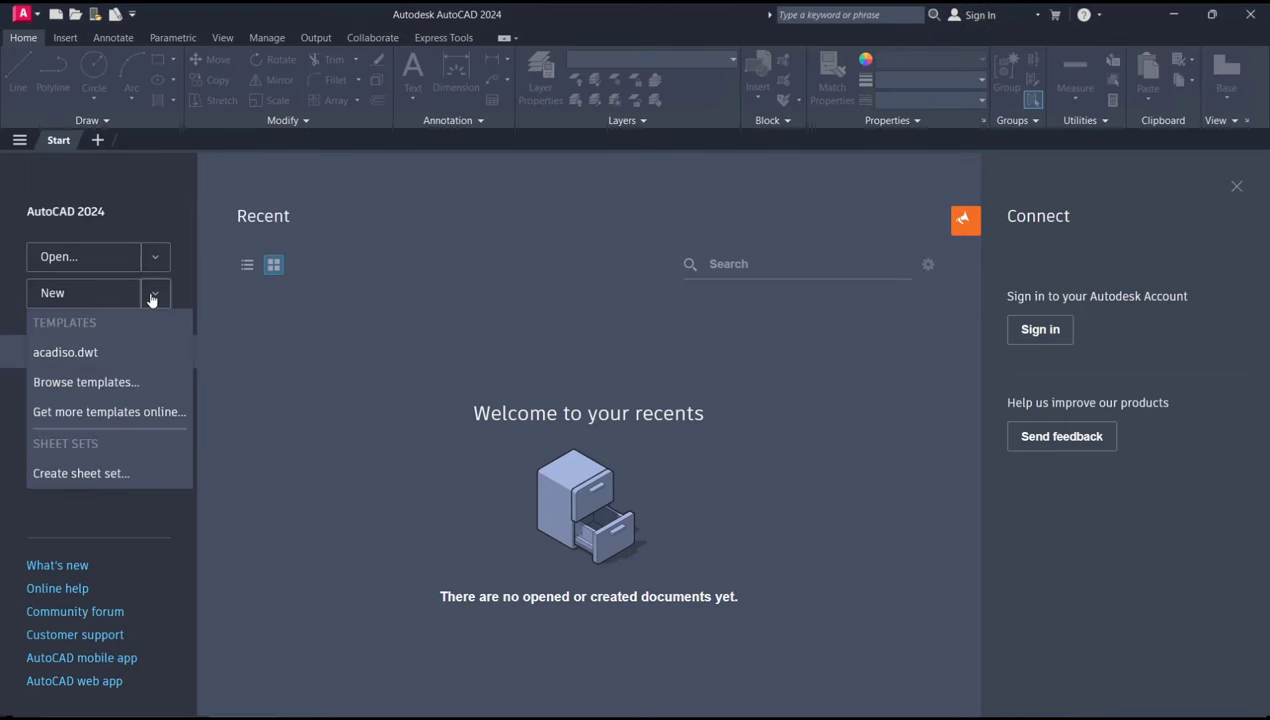
left_click(106, 385)
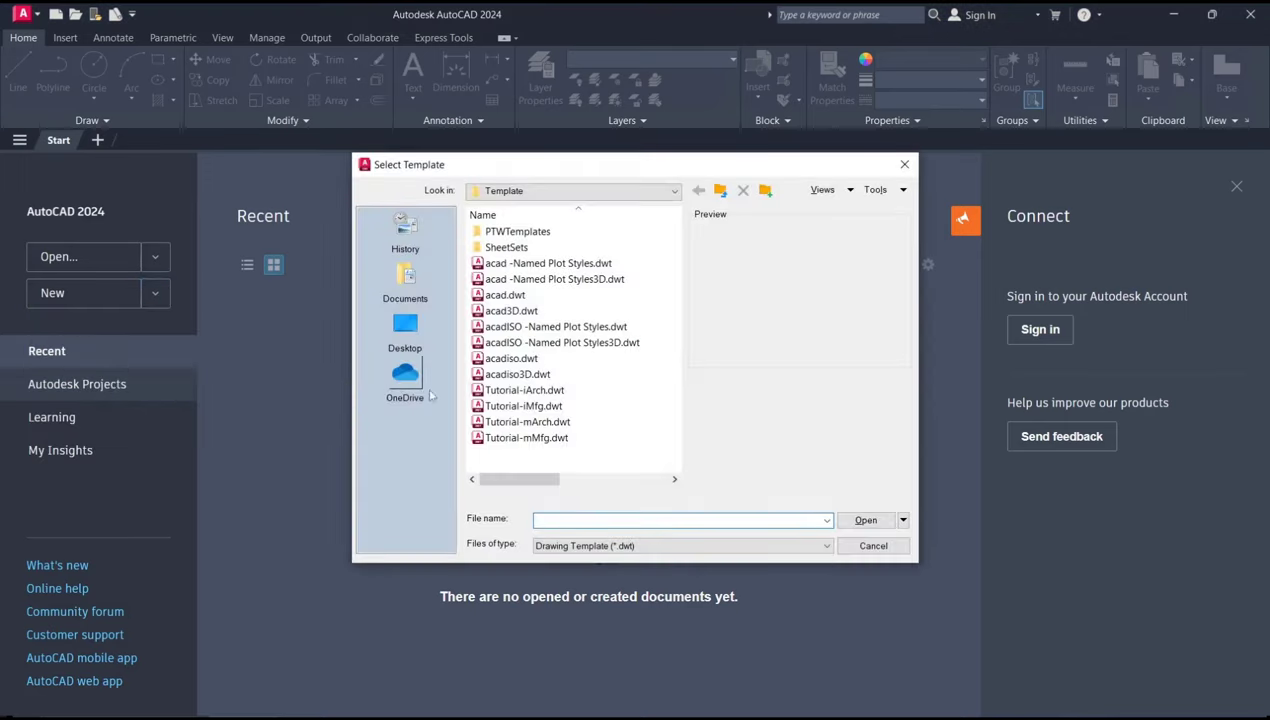
left_click(530, 359)
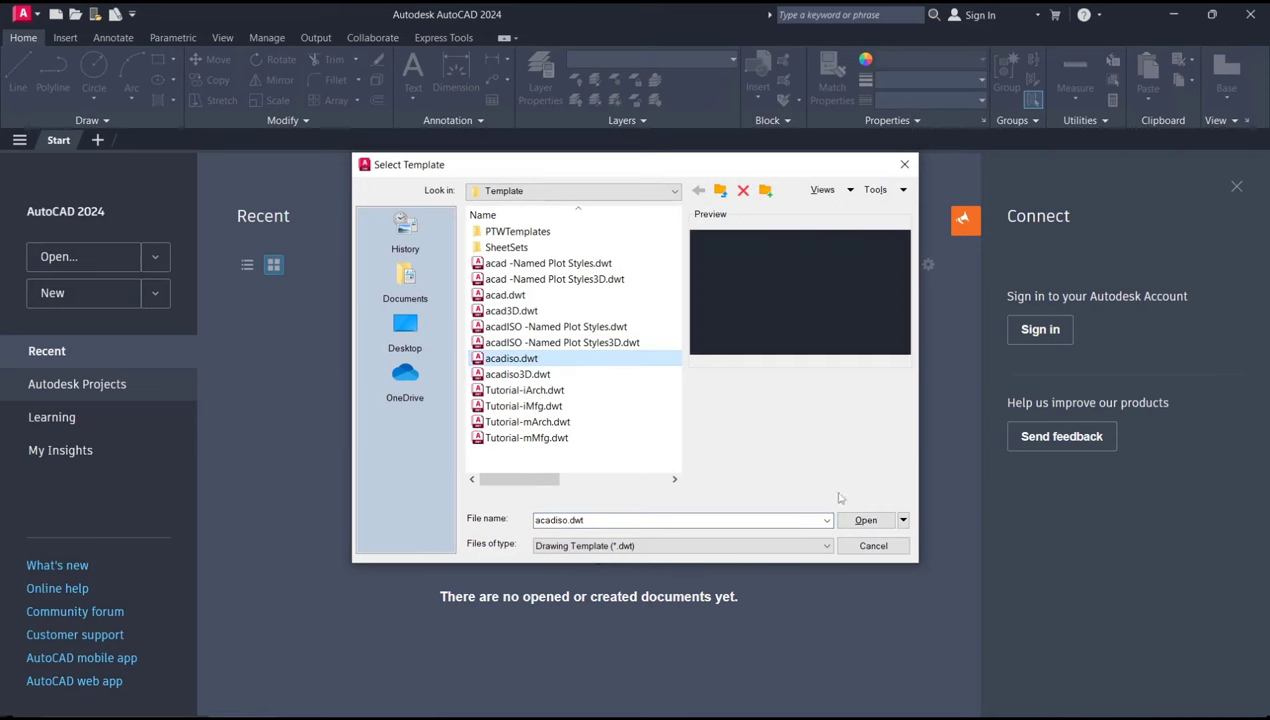
left_click(866, 520)
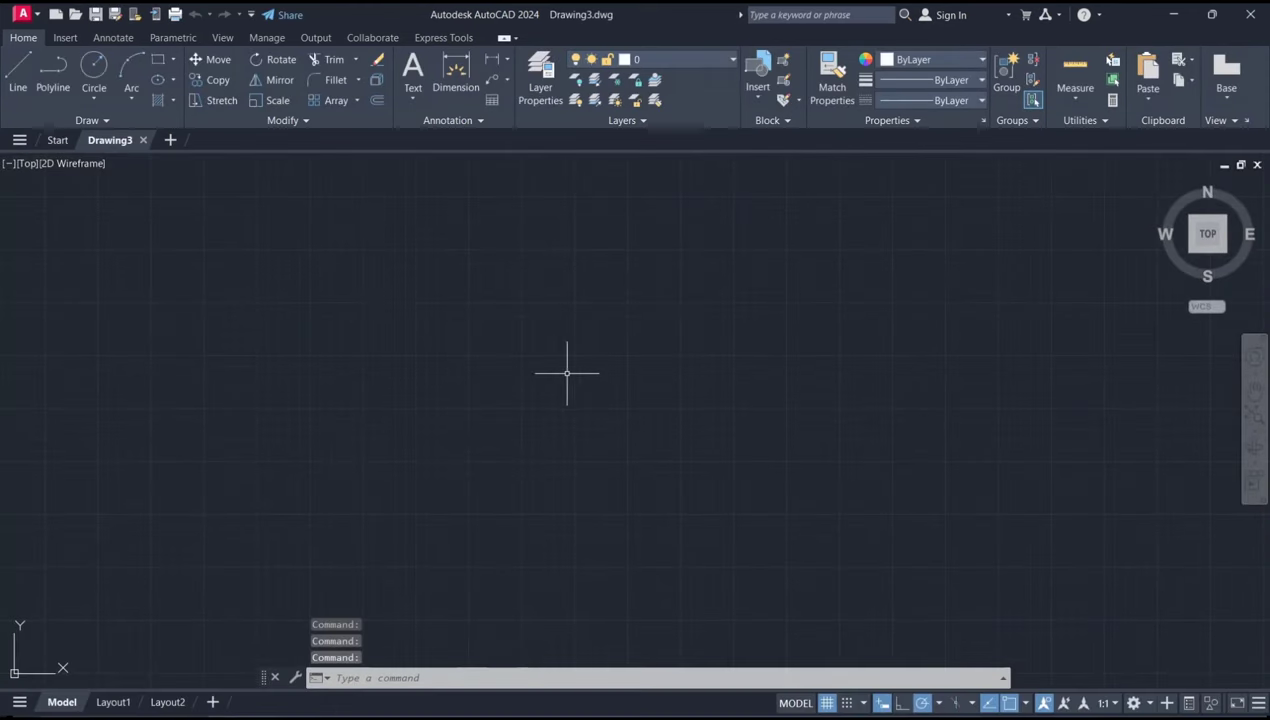
- Draw the outline's 5000 bottom side and 8000 right side with LINE
type("l")
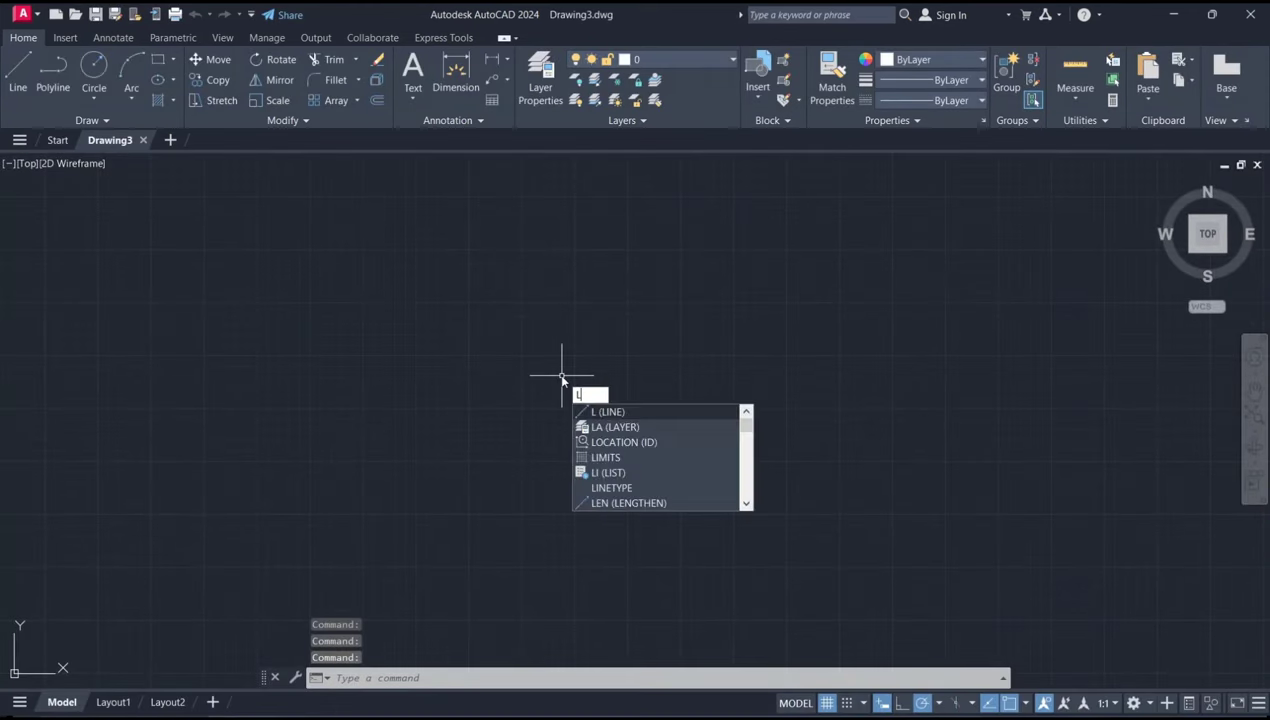
key("Return")
left_click(473, 503)
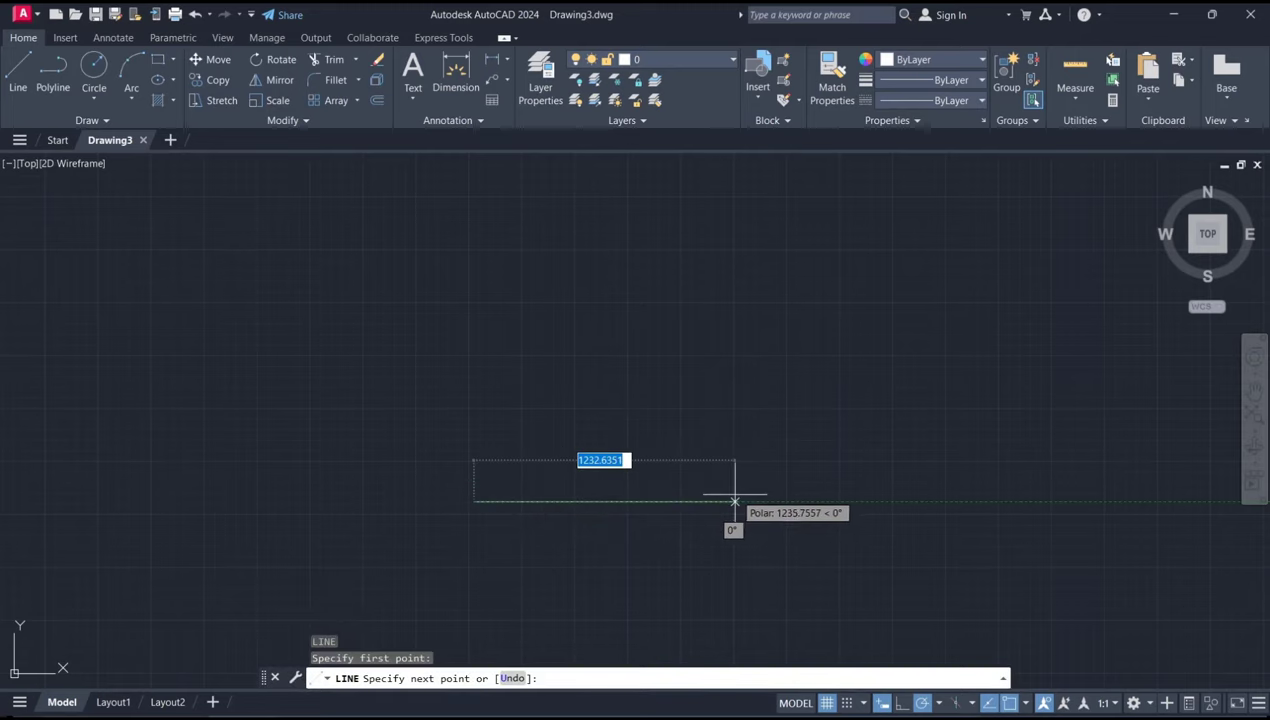
type("5000")
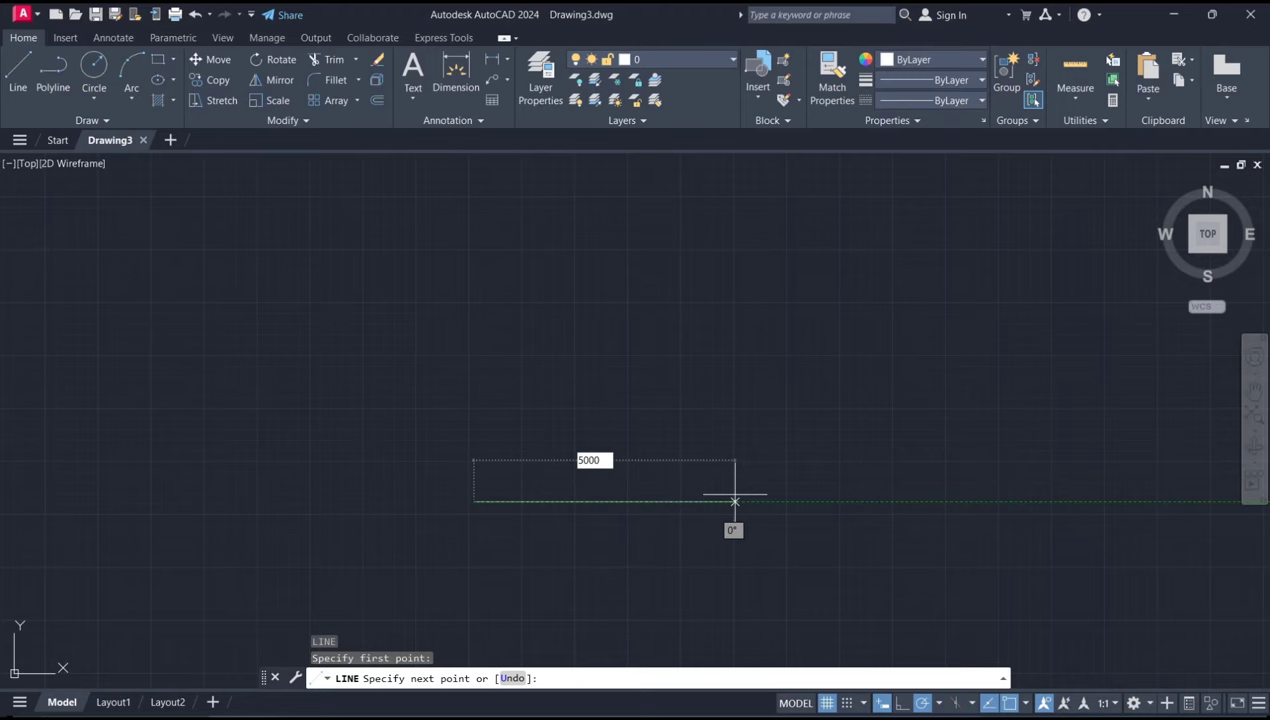
key("Return")
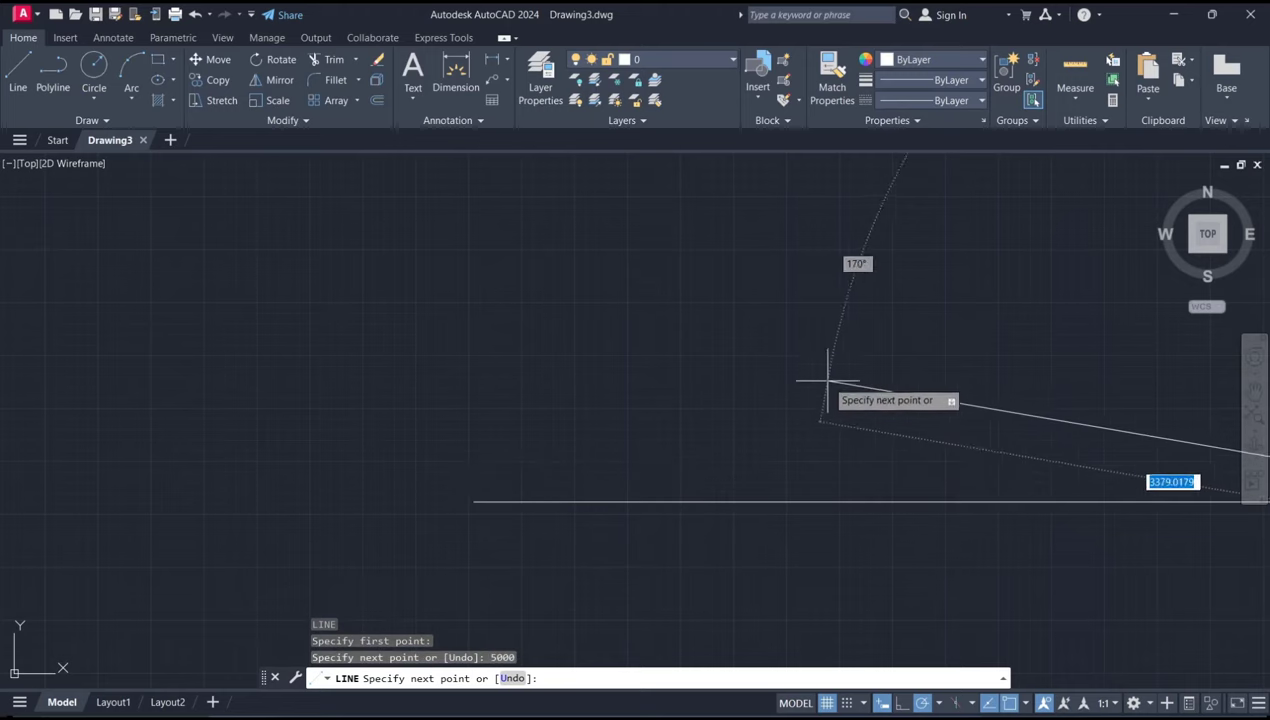
scroll(830, 375, "down", 4)
scroll(700, 430, "up", 4)
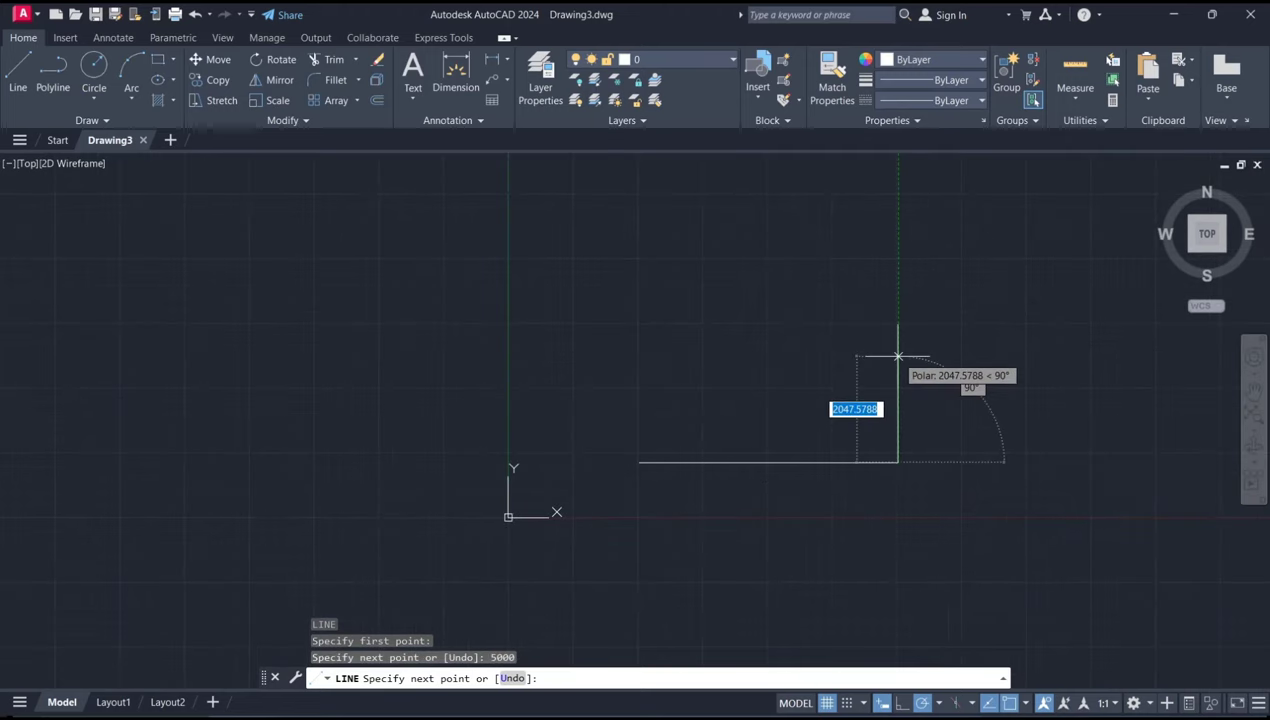
type("8000")
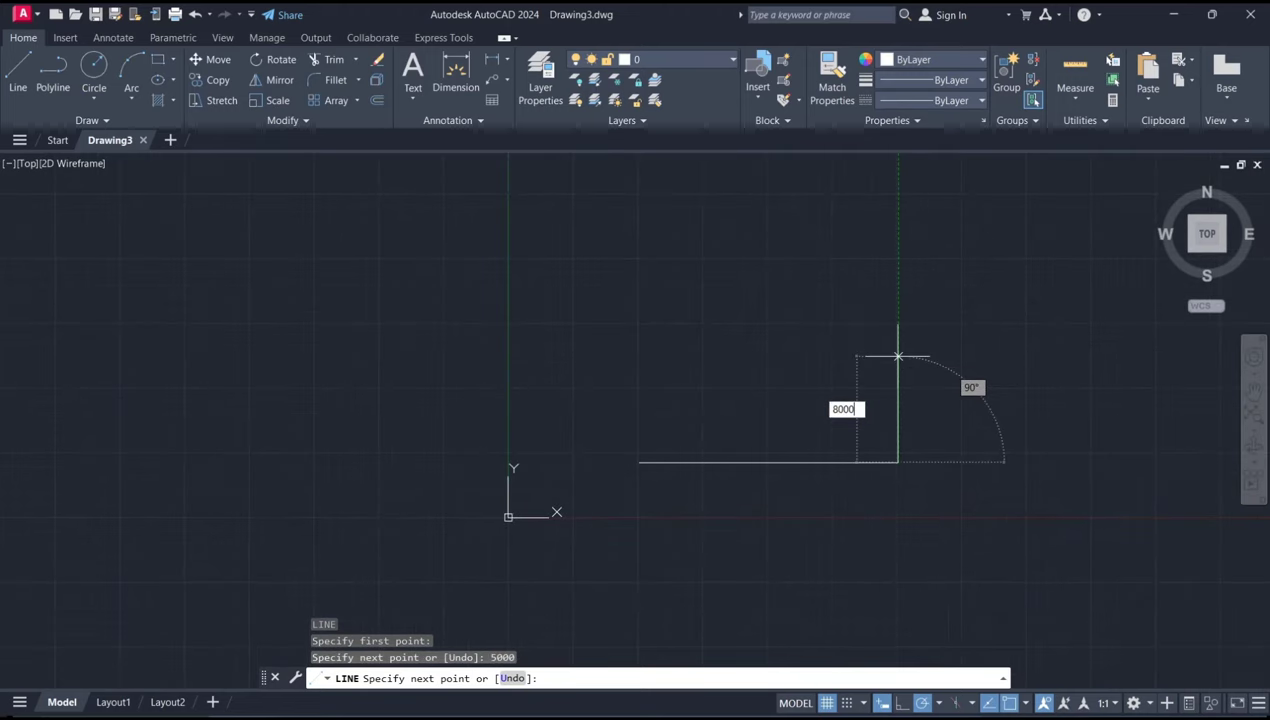
key("Return")
- Add the 5000 top side and close the outline to the bottom-left corner
middle_click_drag(773, 340, 778, 375)
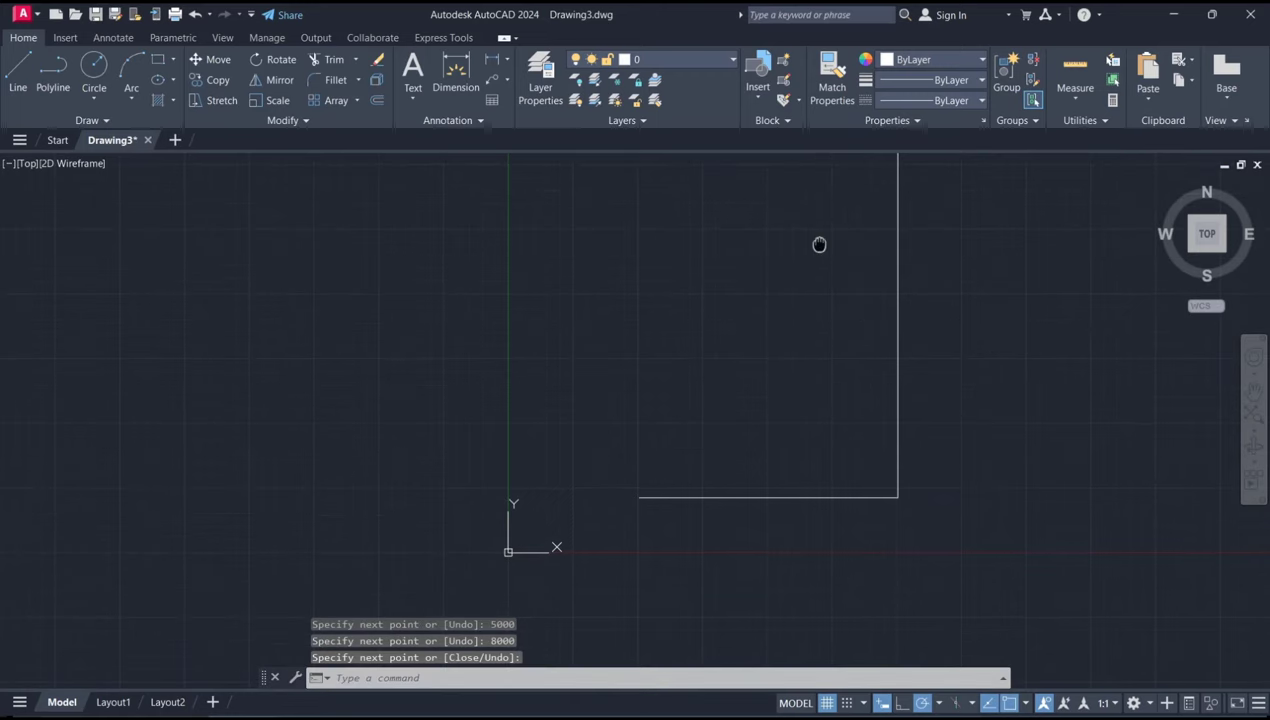
middle_click_drag(819, 244, 758, 397)
scroll(768, 379, "down", 2)
key("Return")
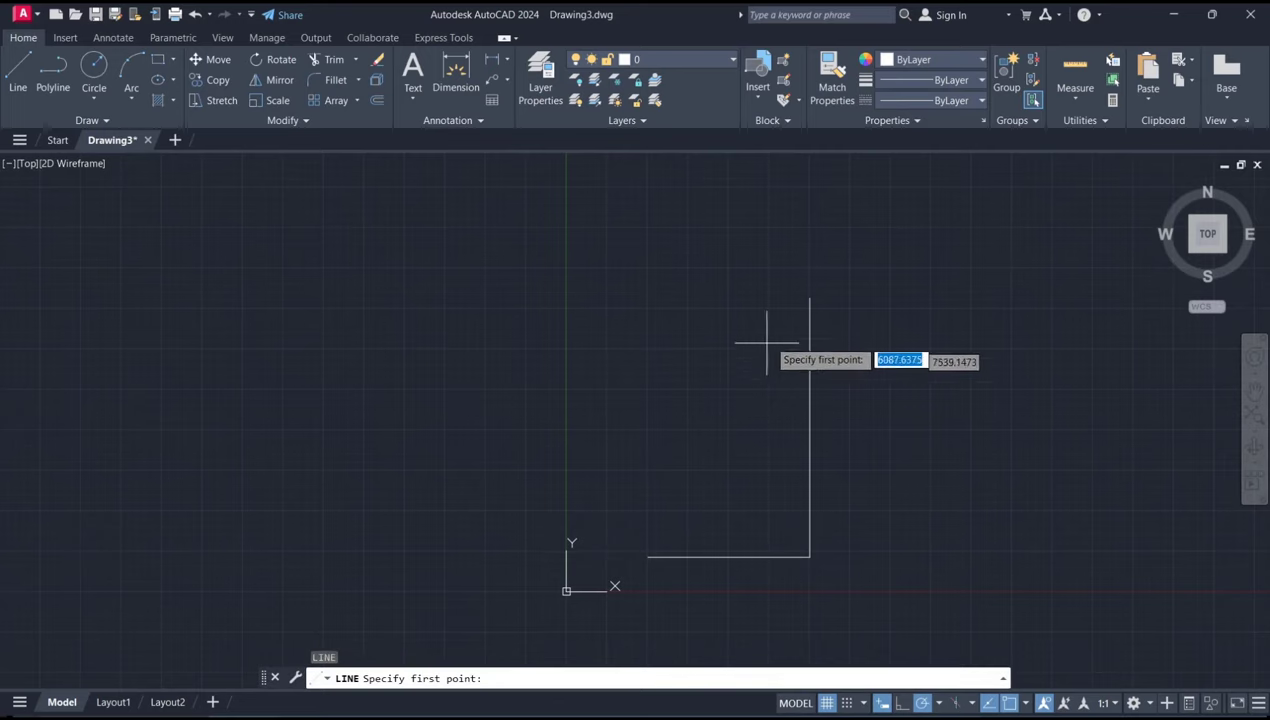
left_click(809, 298)
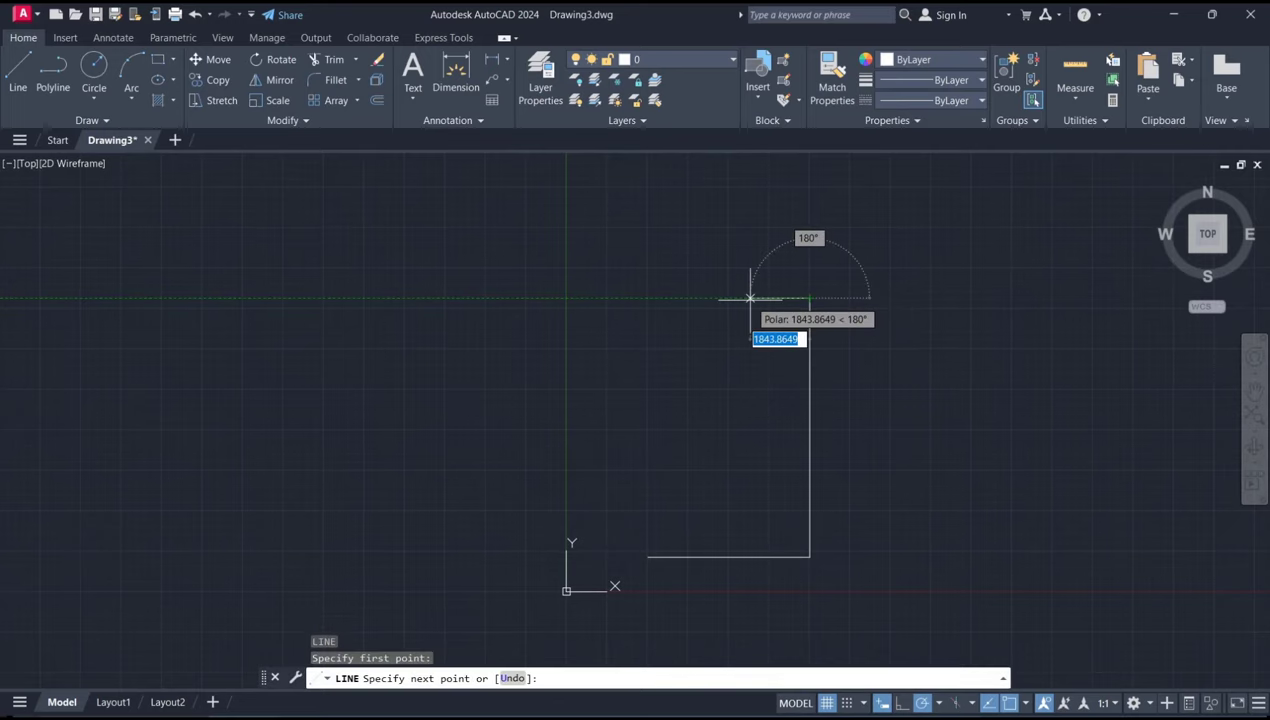
type("5000")
key("Return")
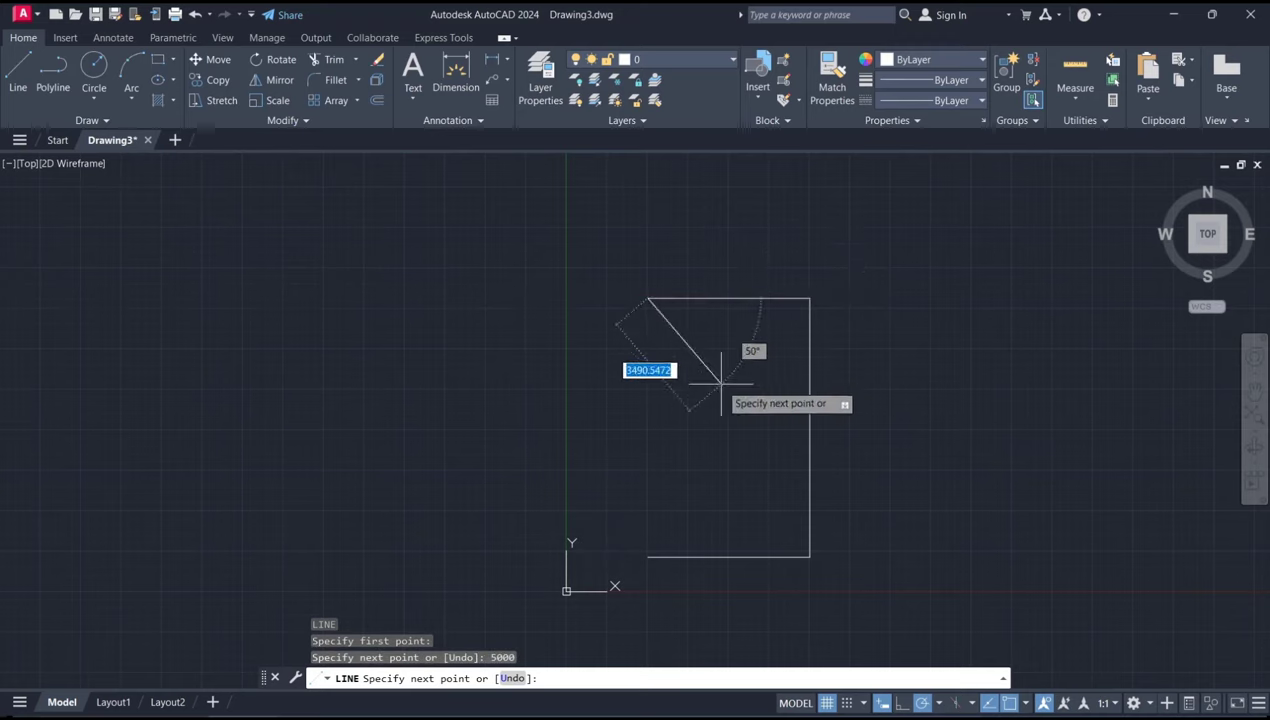
left_click(648, 556)
key("Return")
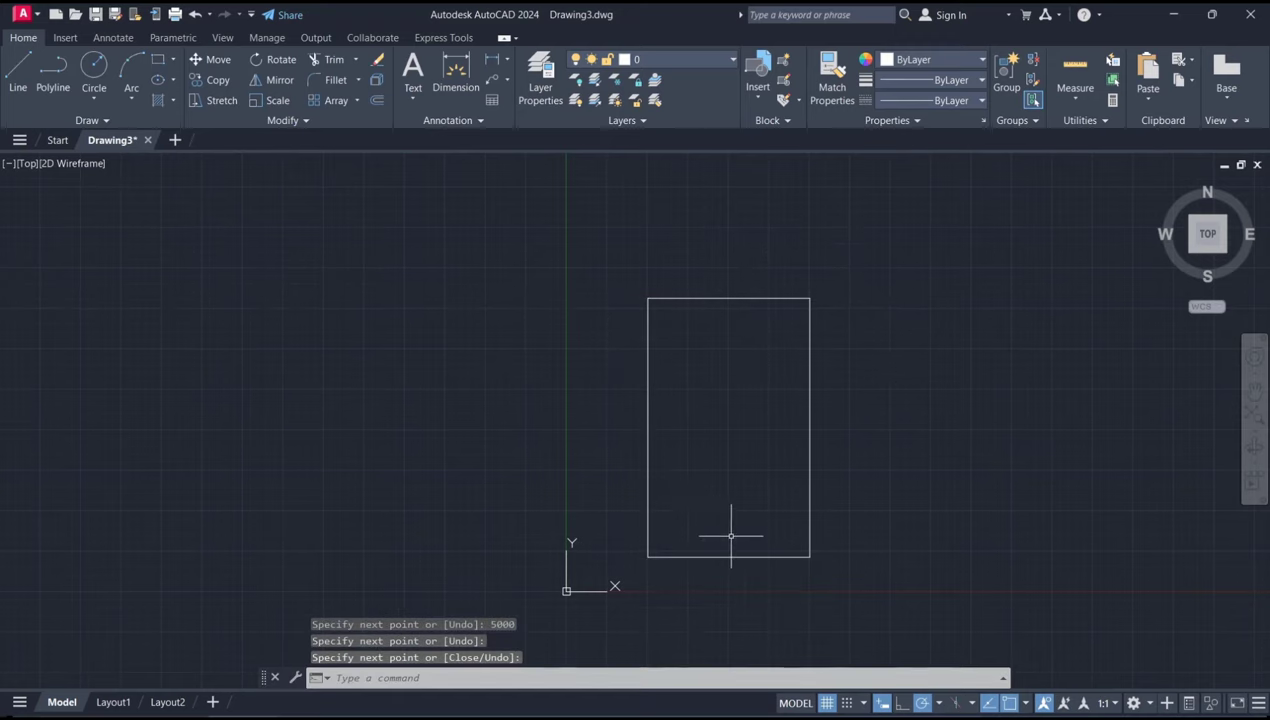
middle_click_drag(719, 508, 705, 528)
- Copy the rectangle's bottom edge 1000 upward
type("ct o")
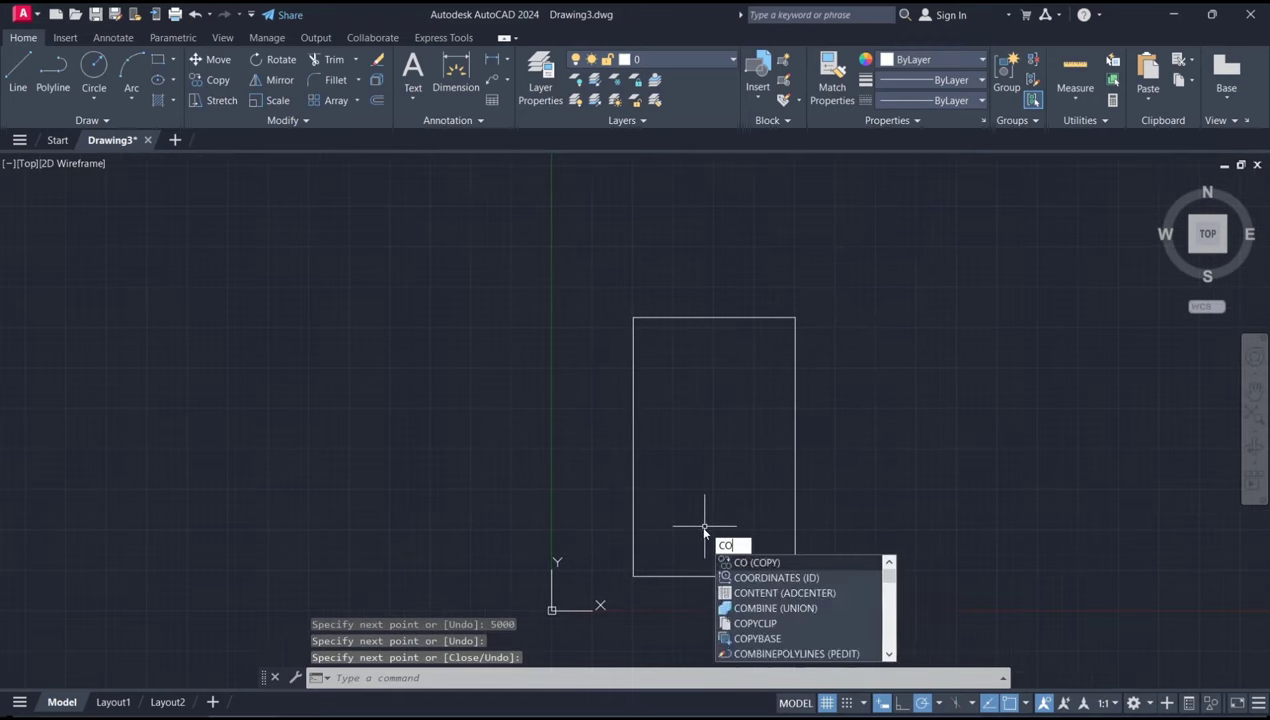
key("Return")
left_click(719, 536)
left_click(686, 601)
key("Return")
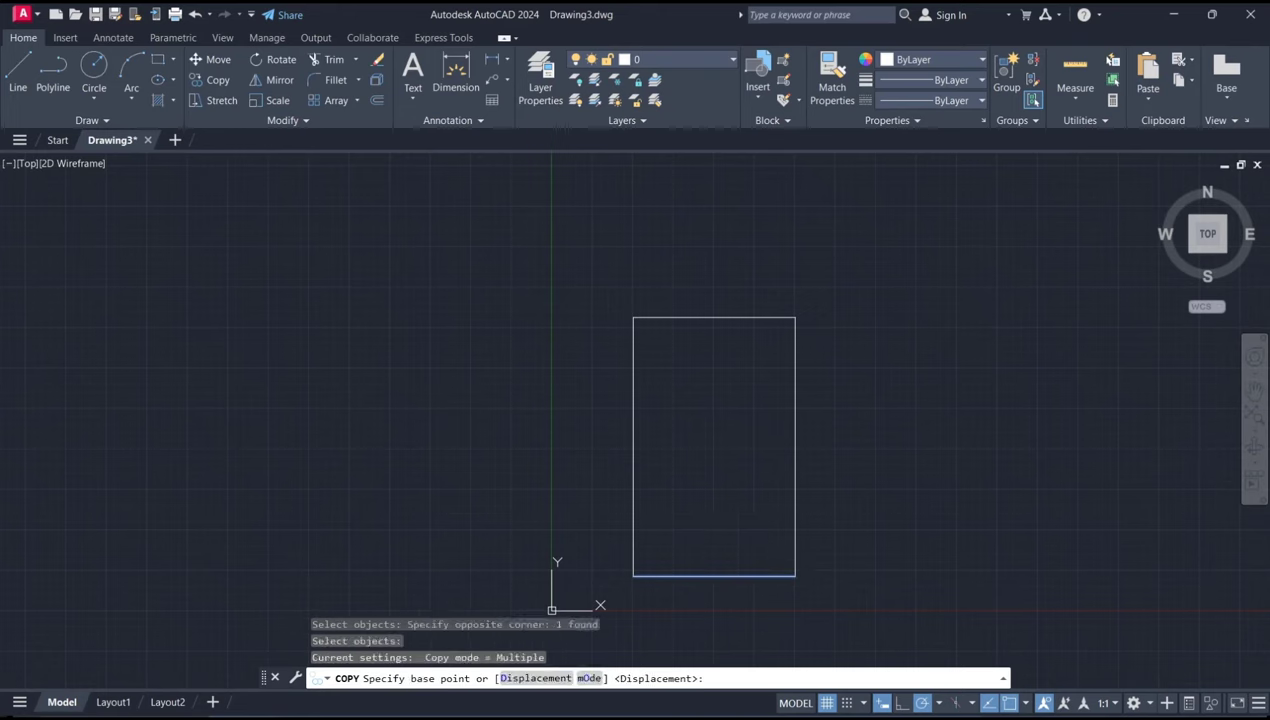
left_click(711, 522)
type("1000")
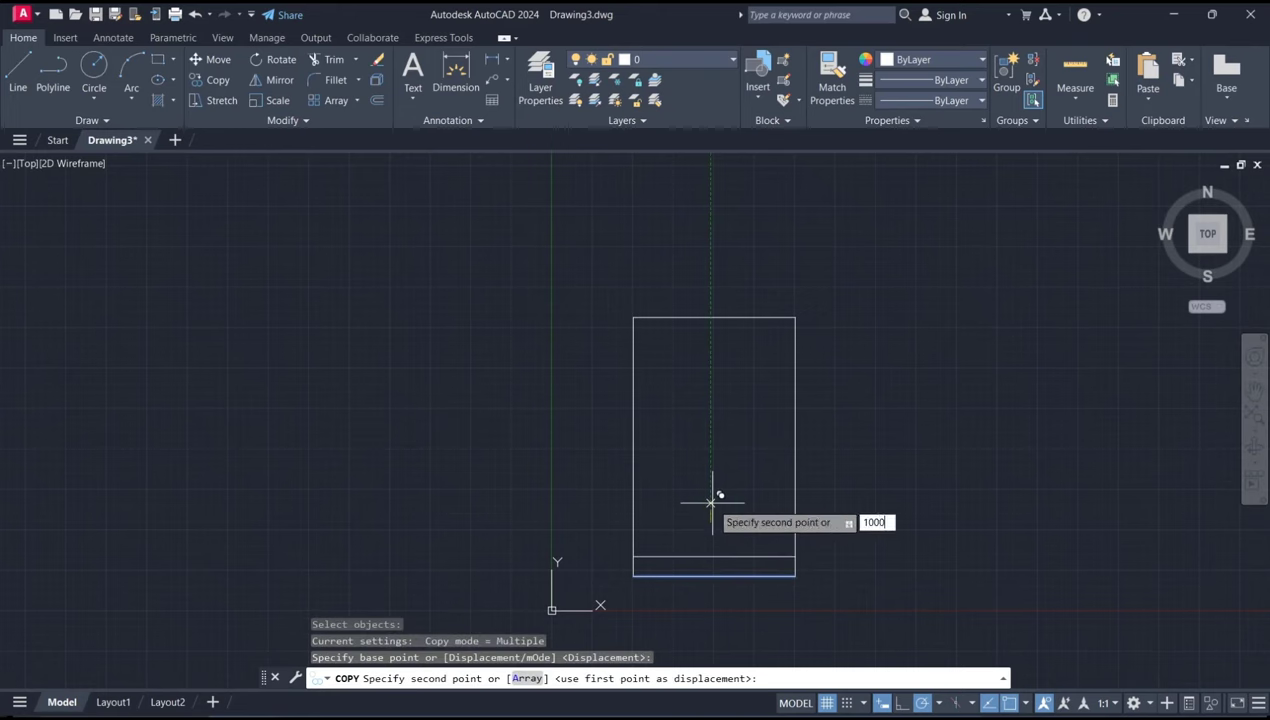
key("Return")
- Add further bottom-edge copies at 6000, 3500 and 5000 above the base
type("6")
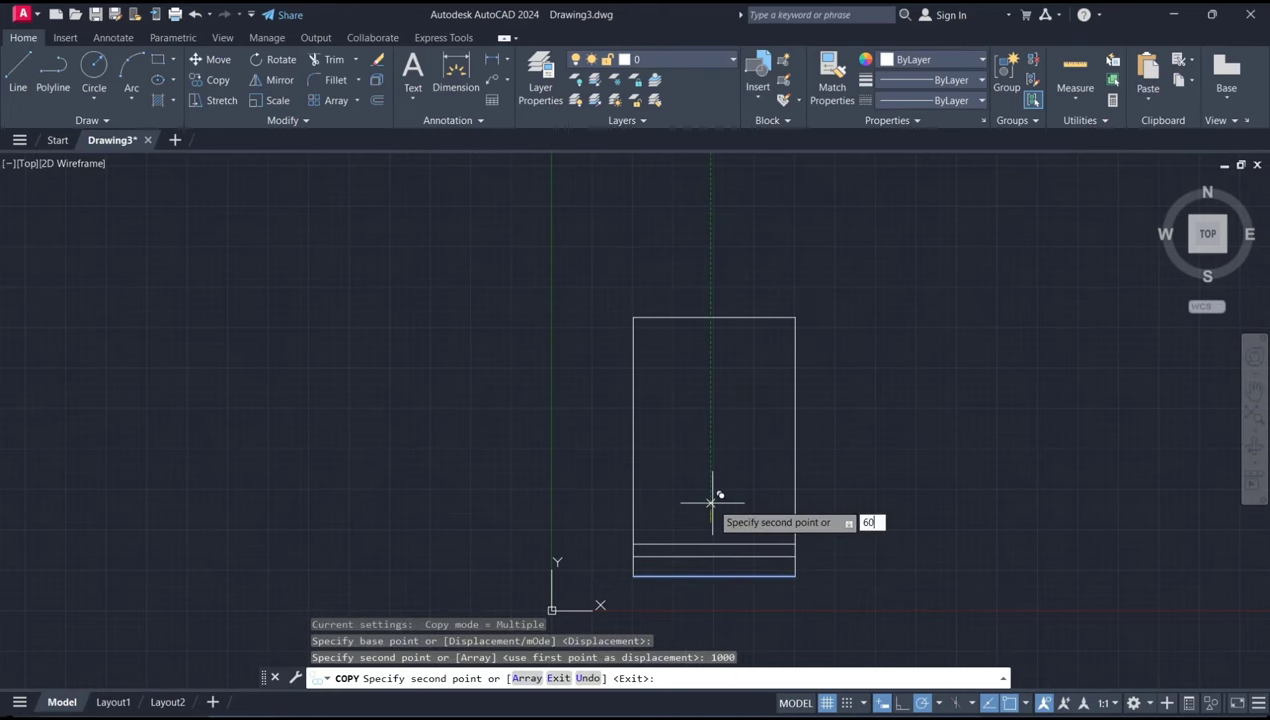
type("00")
key("Return")
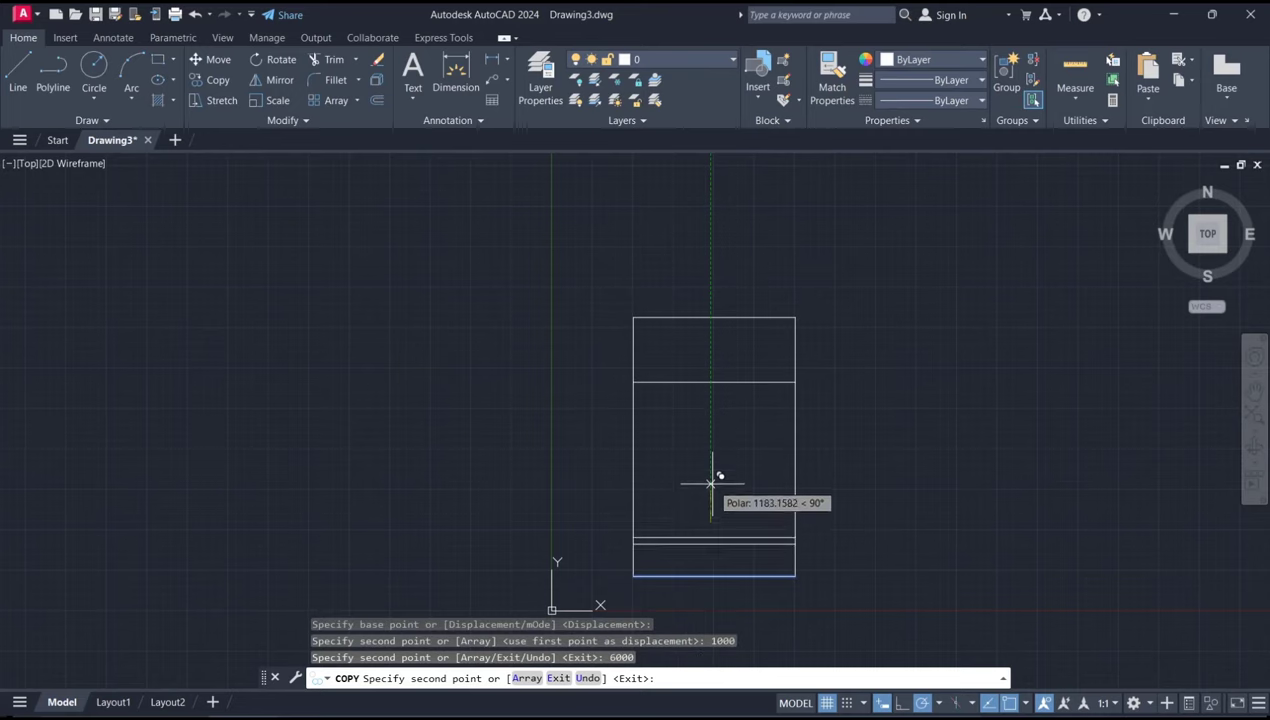
type("3500")
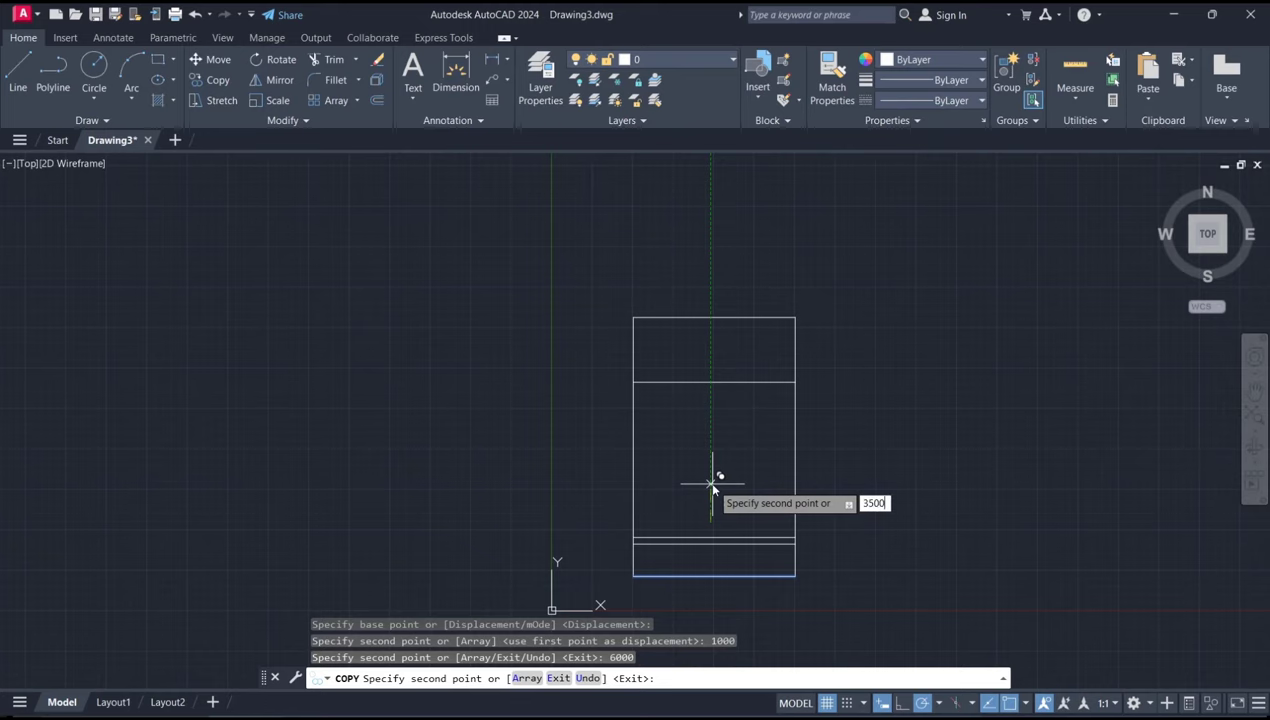
key("Return")
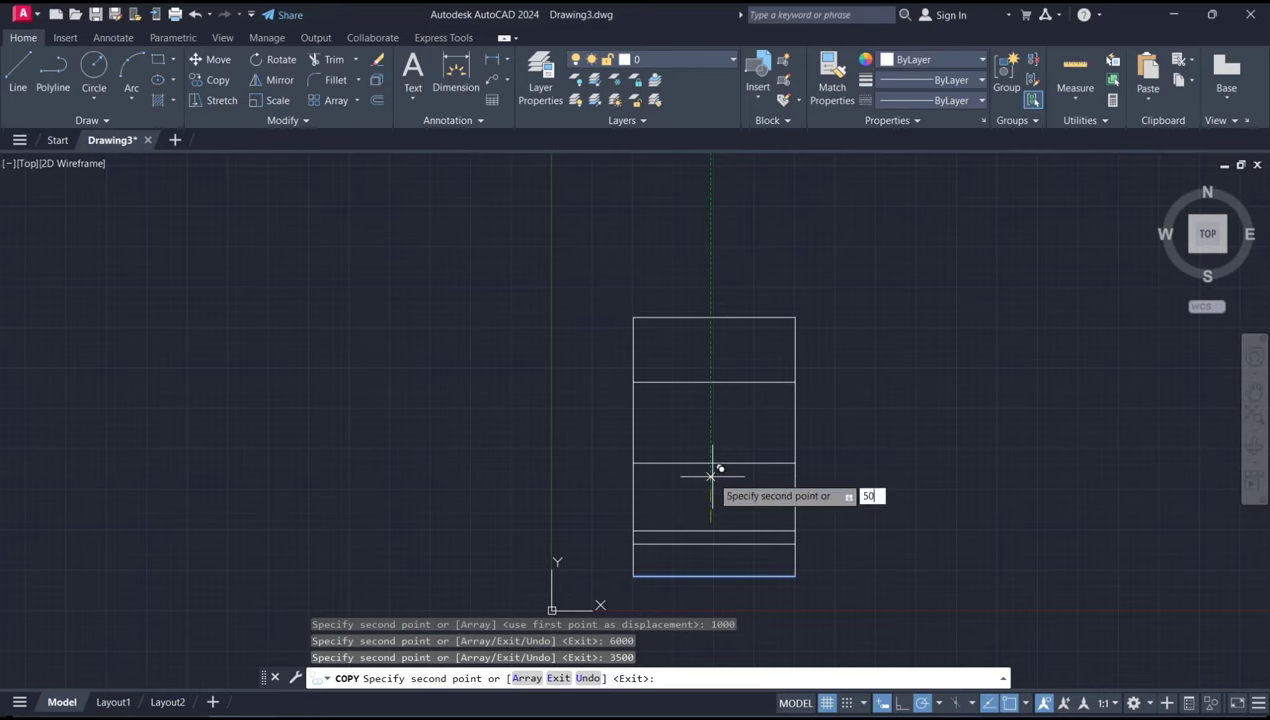
type("00")
key("Return")
key("Return")
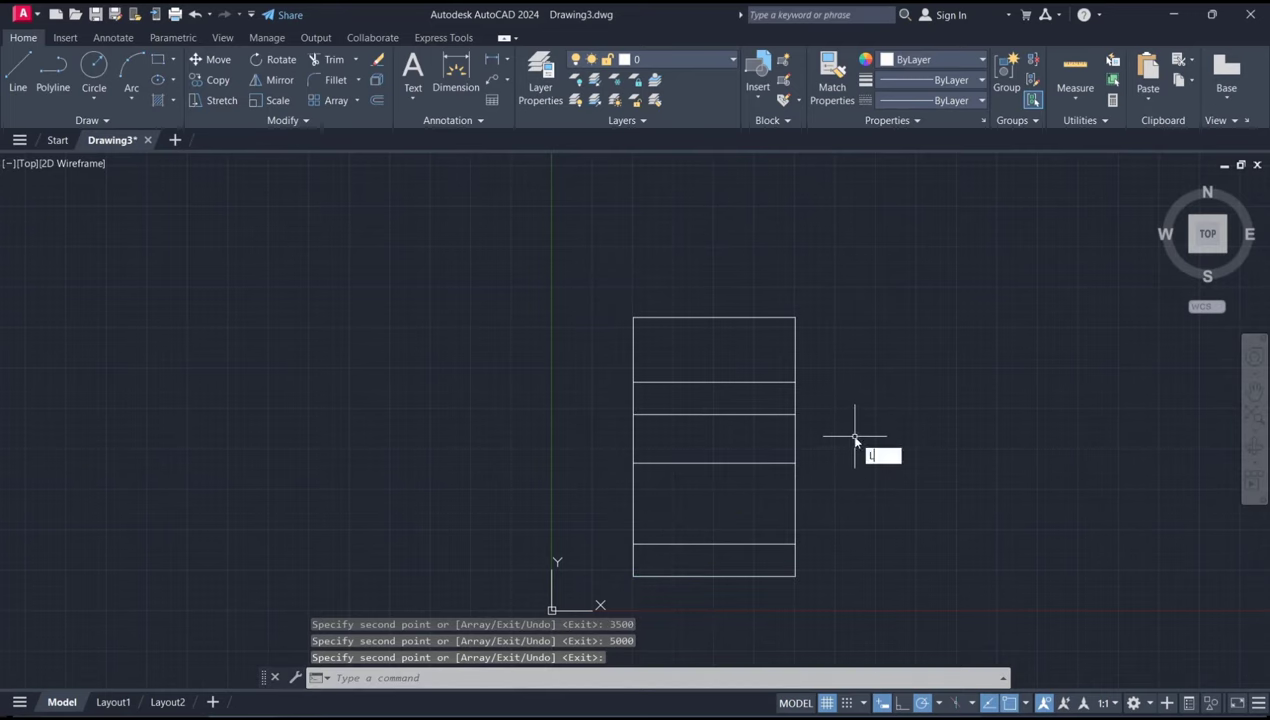
key("Return")
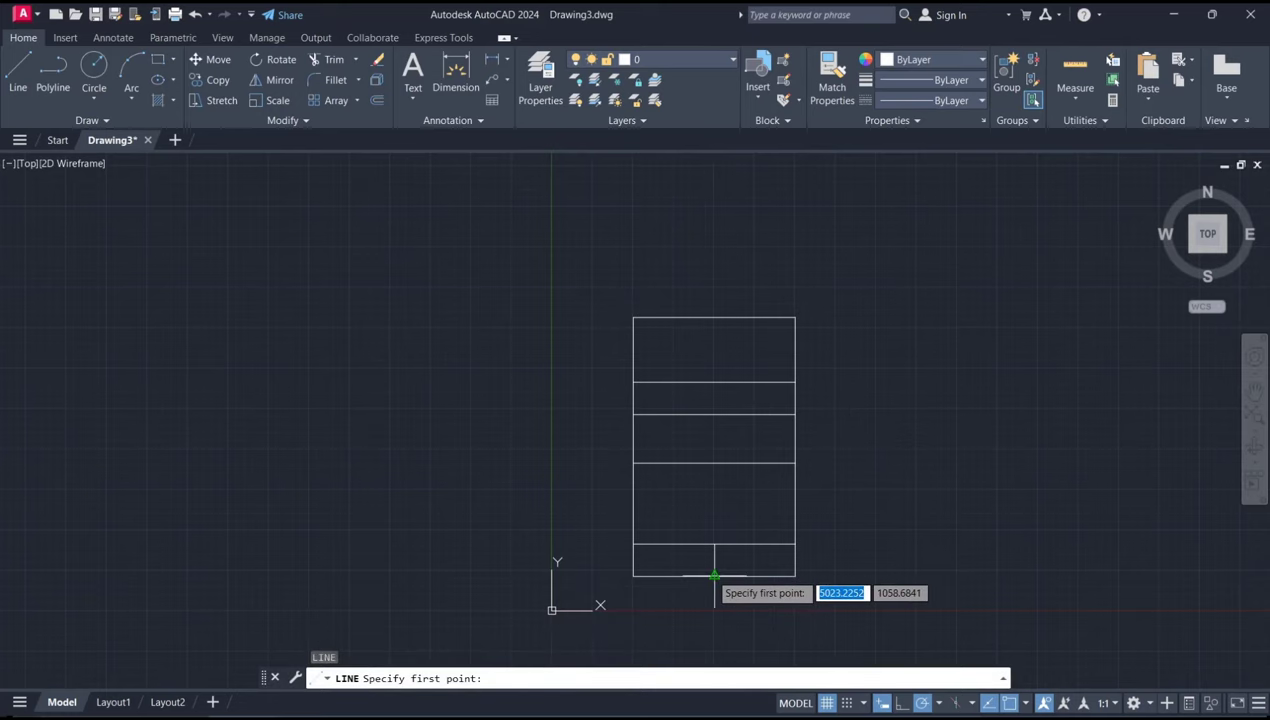
- Draw a vertical centre line from the bottom-edge midpoint to the top-edge midpoint
left_click(714, 576)
left_click(714, 318)
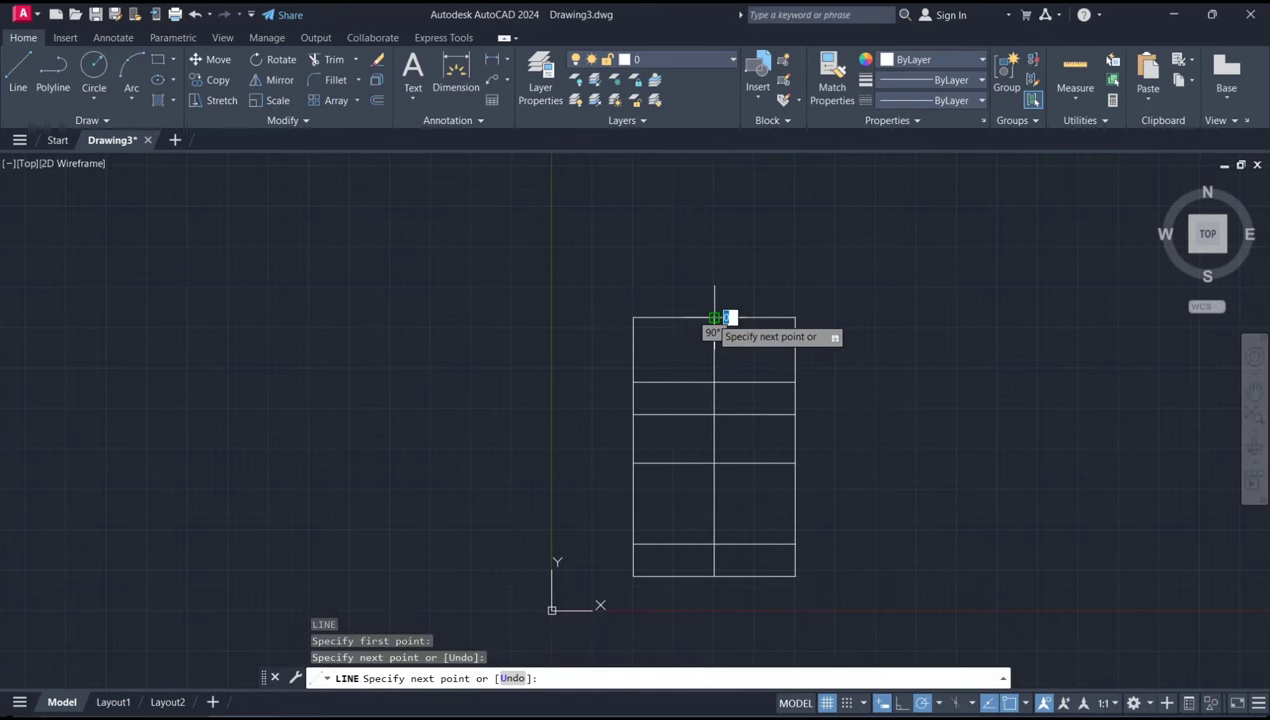
key("Return")
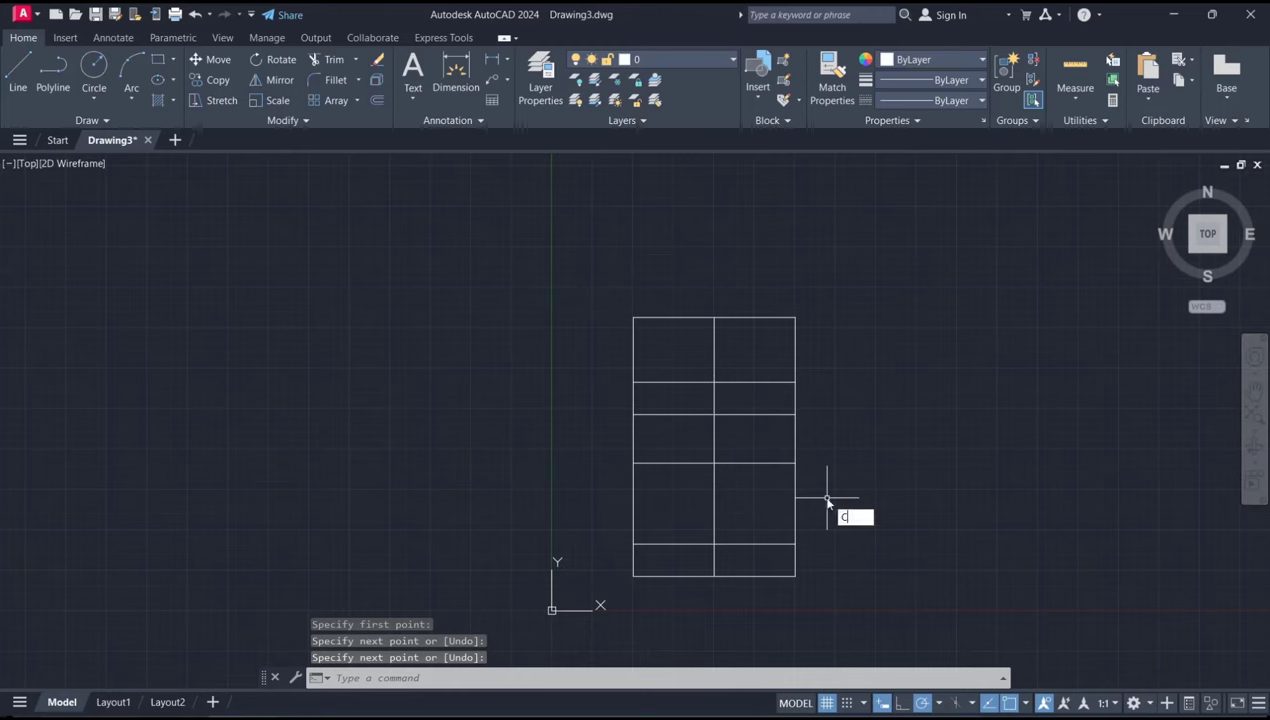
- Copy the rectangle's right edge 1500 to the left
type("o")
key("Return")
left_click(822, 332)
left_click(771, 363)
key("Return")
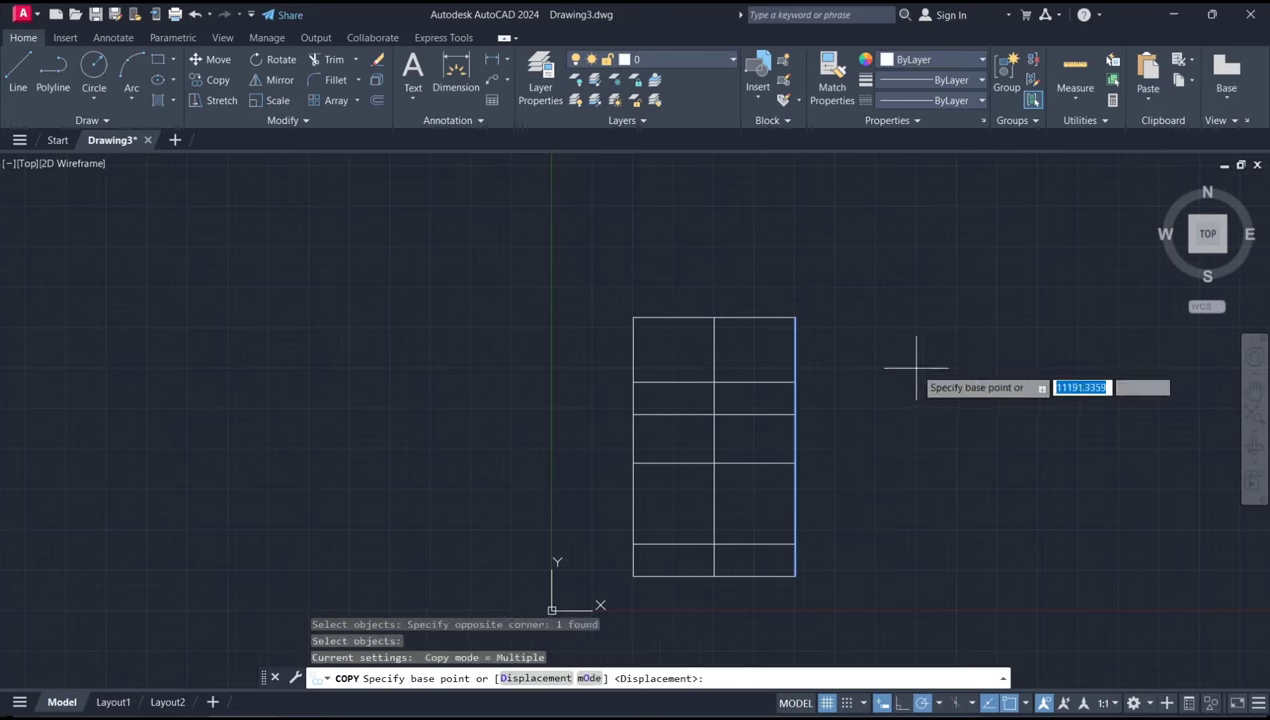
left_click(916, 367)
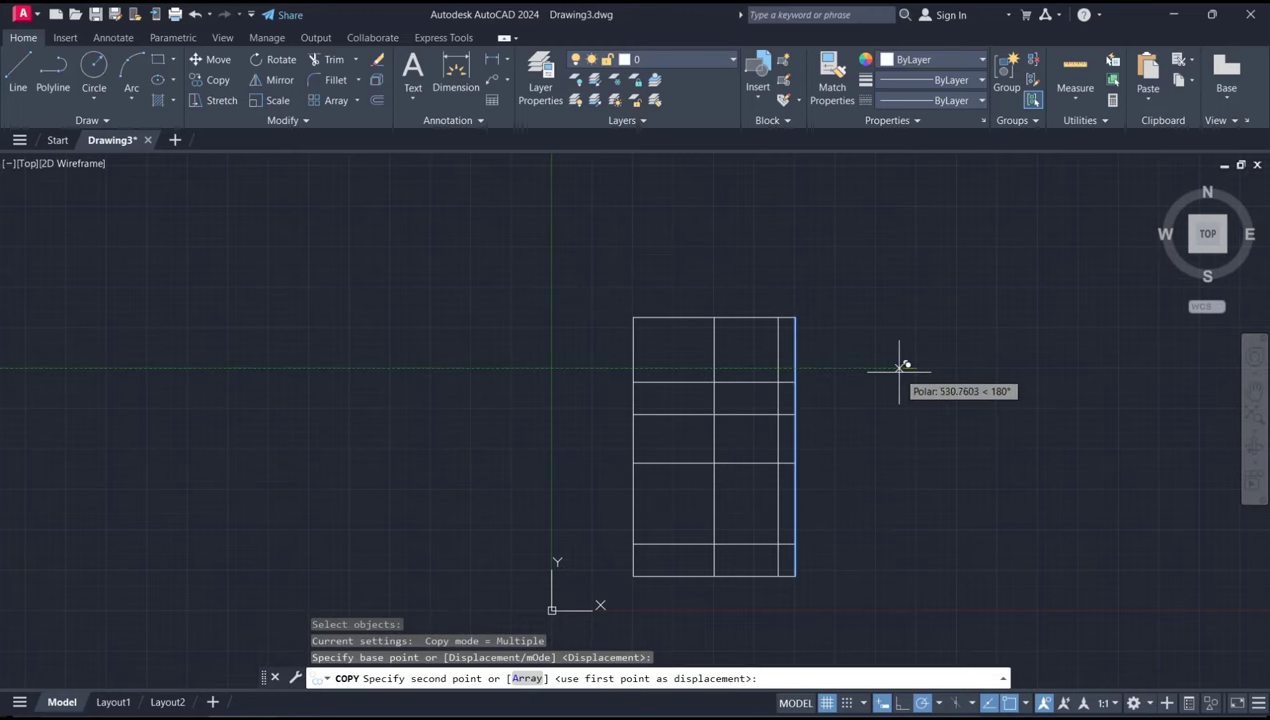
type("1500")
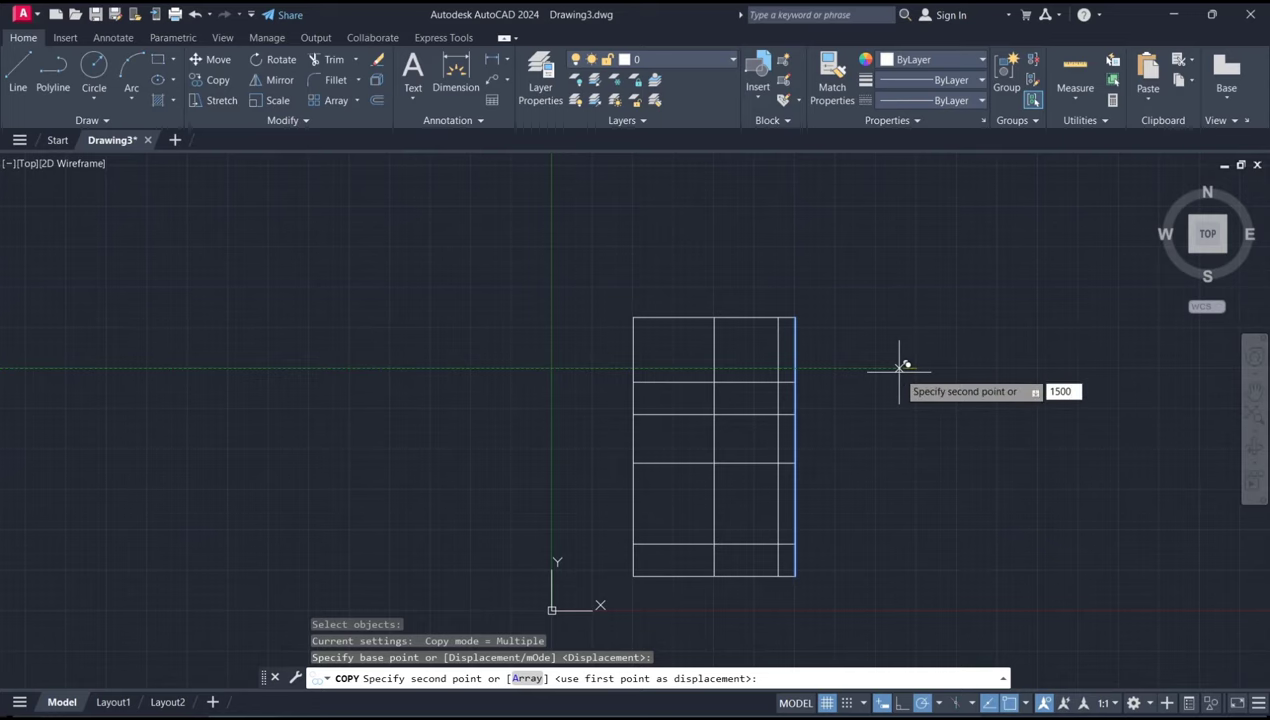
key("Return")
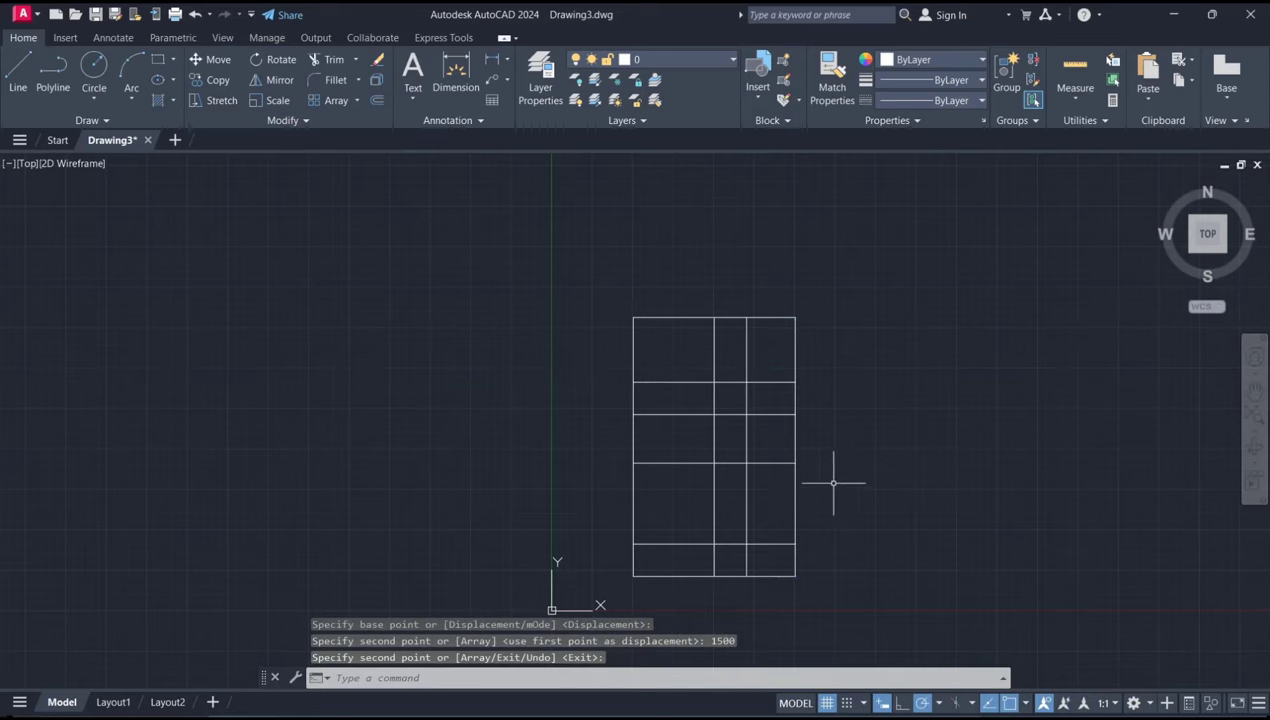
scroll(780, 519, "up", 2)
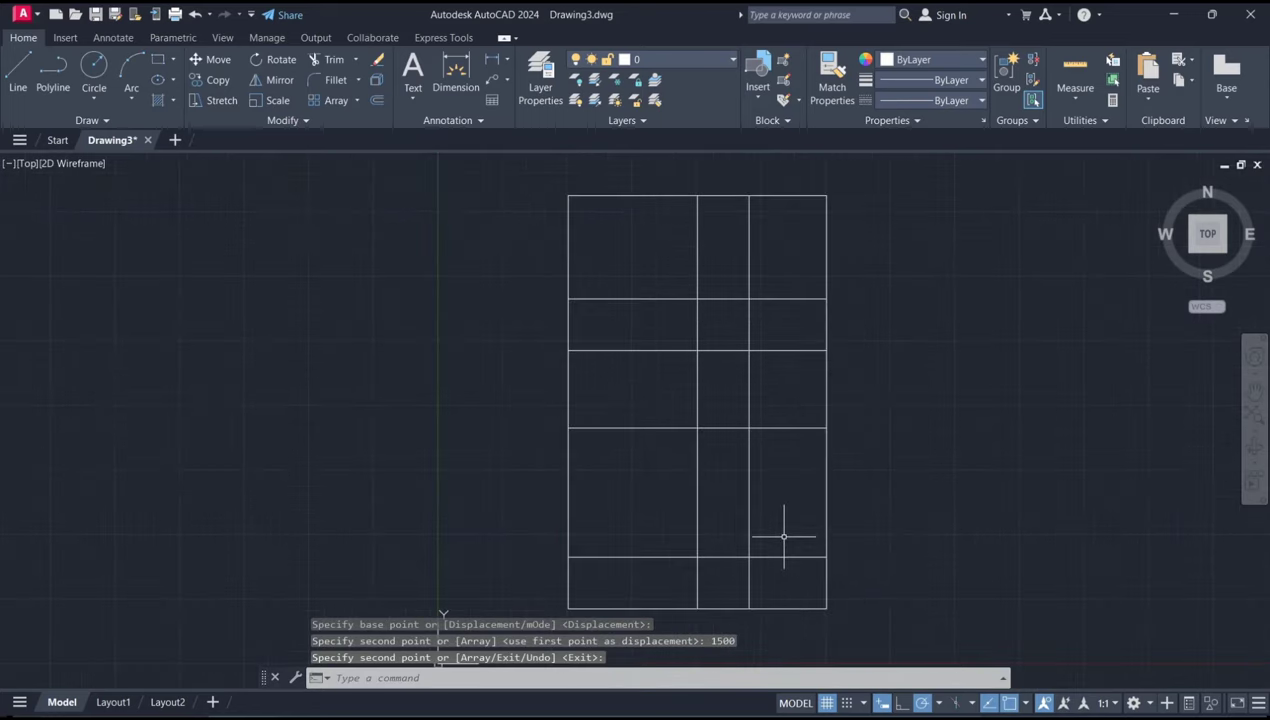
key("Escape")
type("tr")
key("Return")
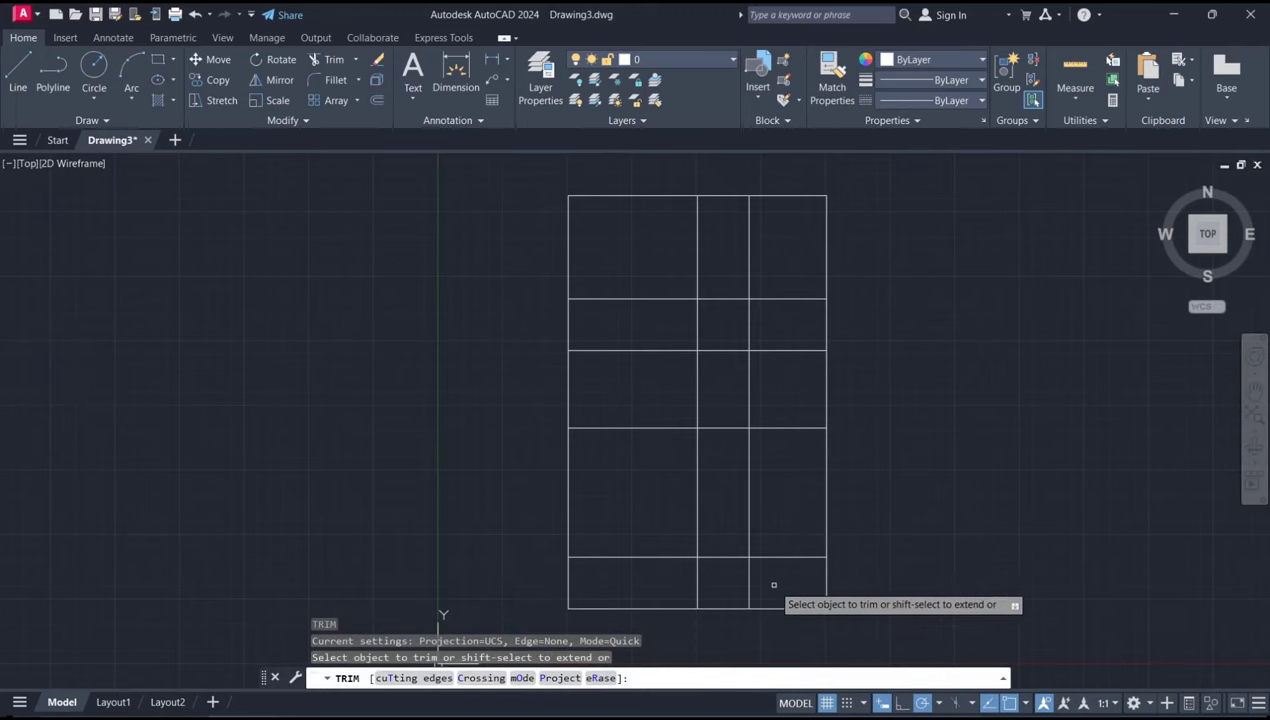
- Trim the inner grid lines in the lower-right, middle-left and upper areas into separate rooms
left_click(773, 584)
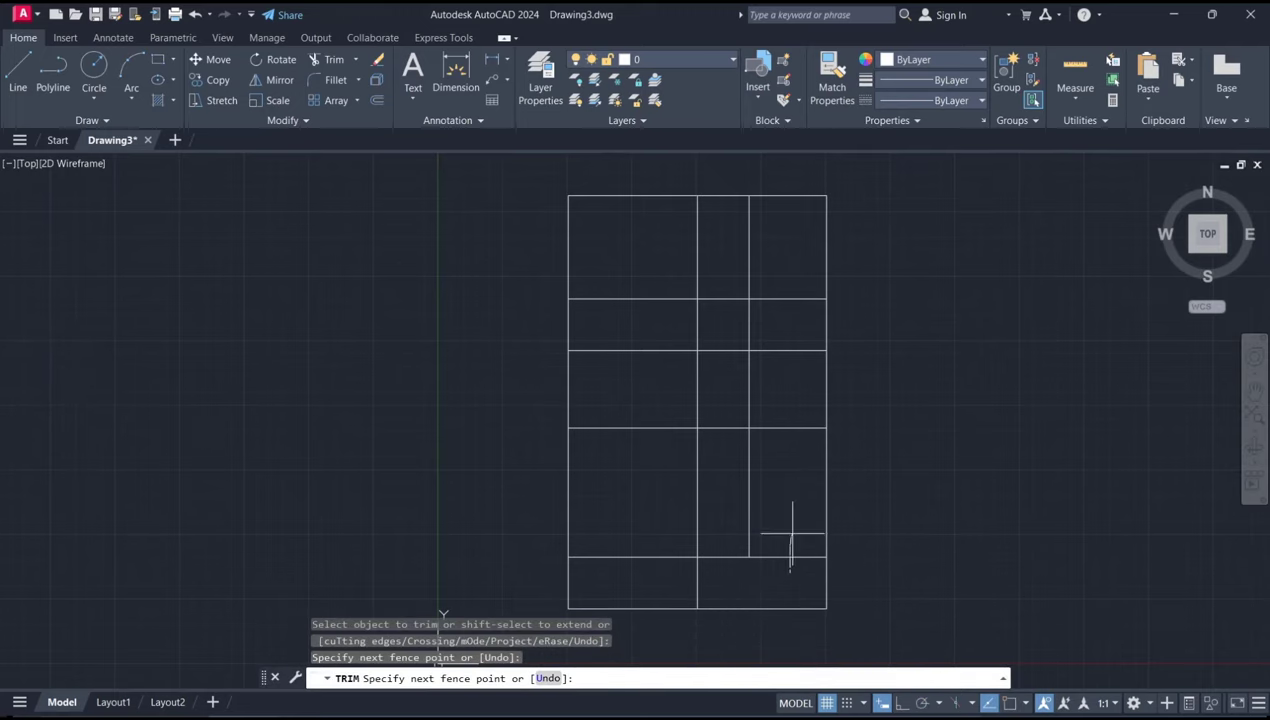
left_click_drag(726, 565, 728, 560)
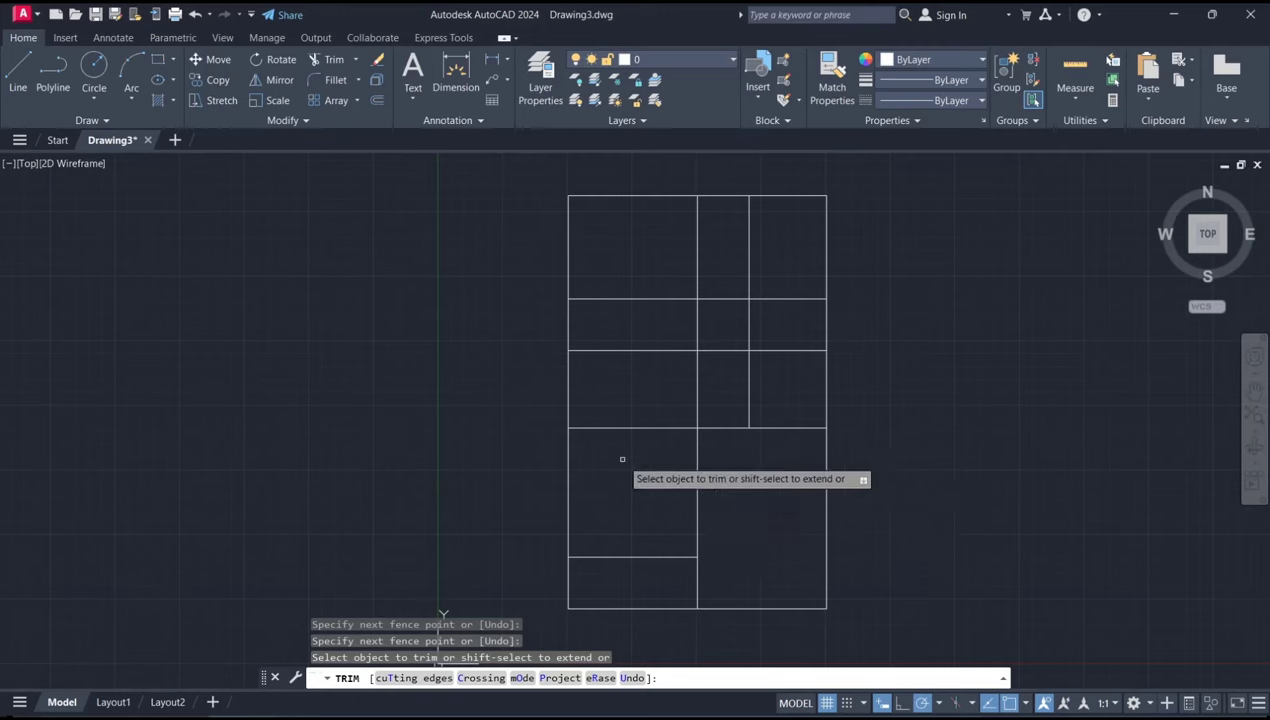
left_click_drag(634, 465, 630, 452)
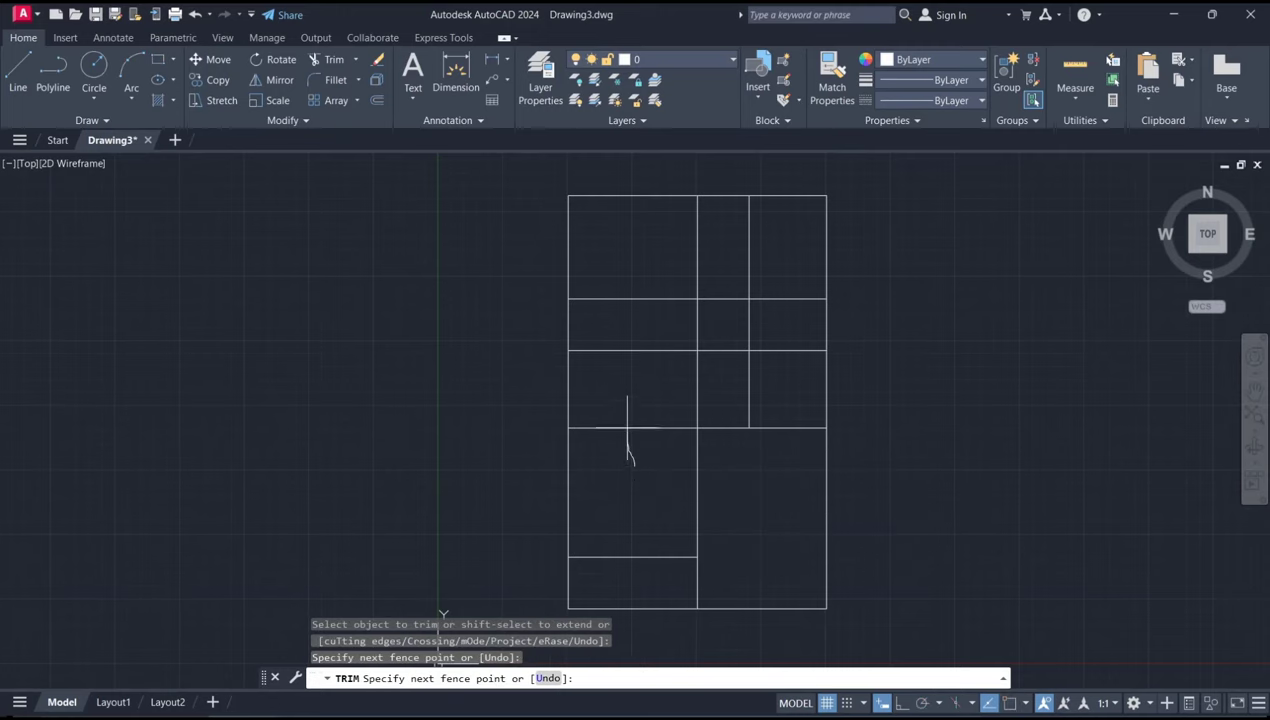
mouse_move(627, 396)
left_mouse_down()
mouse_move(640, 356)
mouse_move(705, 381)
mouse_move(765, 332)
mouse_move(755, 258)
left_mouse_up()
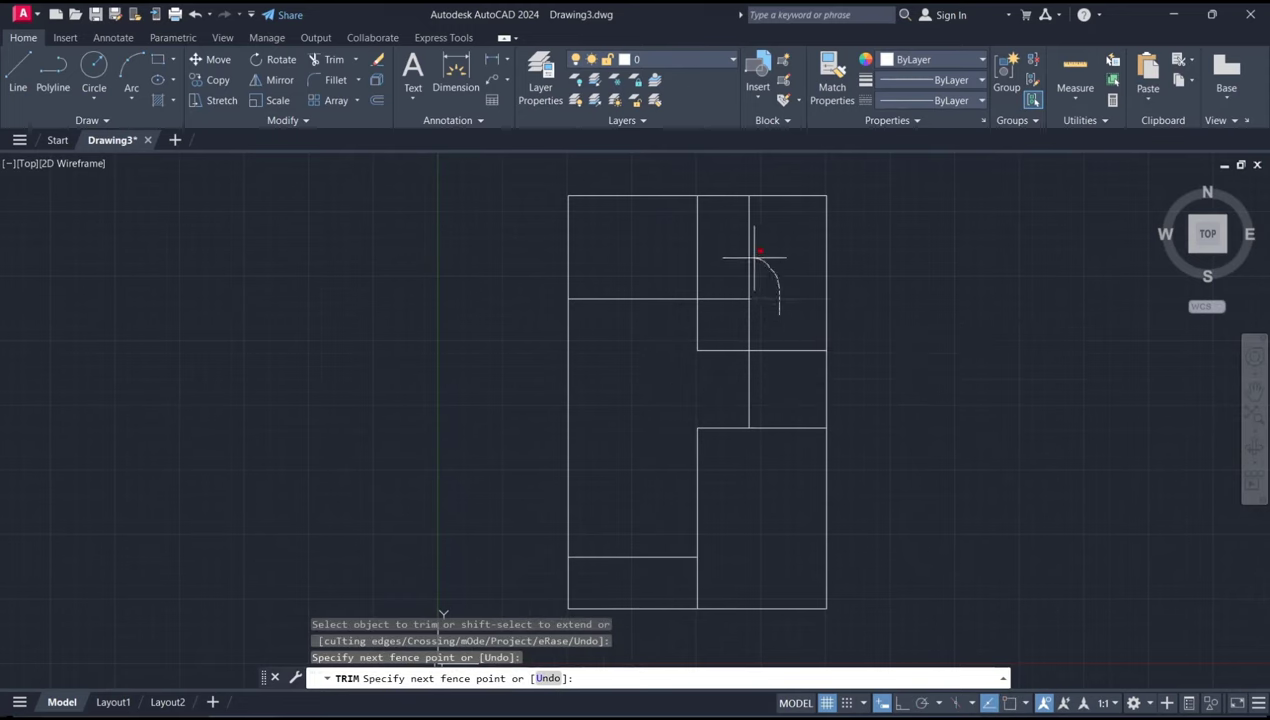
left_click_drag(752, 320, 771, 329)
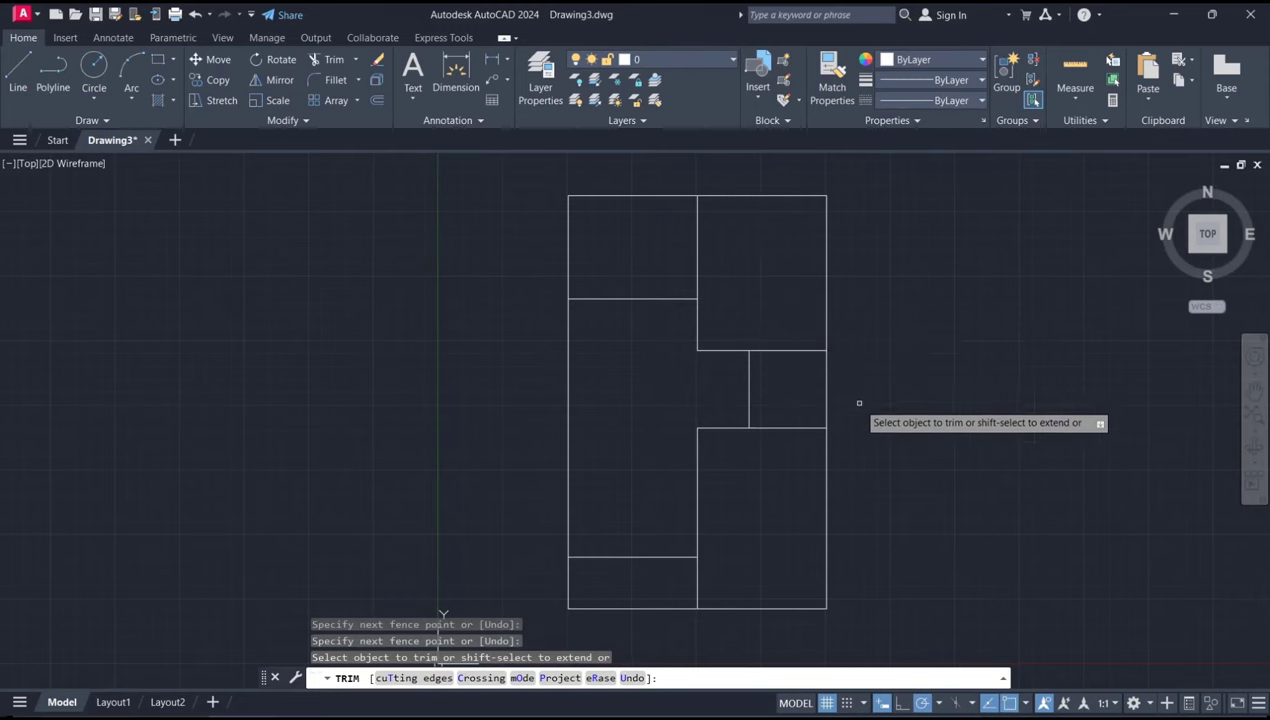
key("Return")
mouse_move(778, 405)
middle_mouse_down()
mouse_move(774, 391)
mouse_move(765, 405)
middle_mouse_up()
scroll(765, 405, "down", 2)
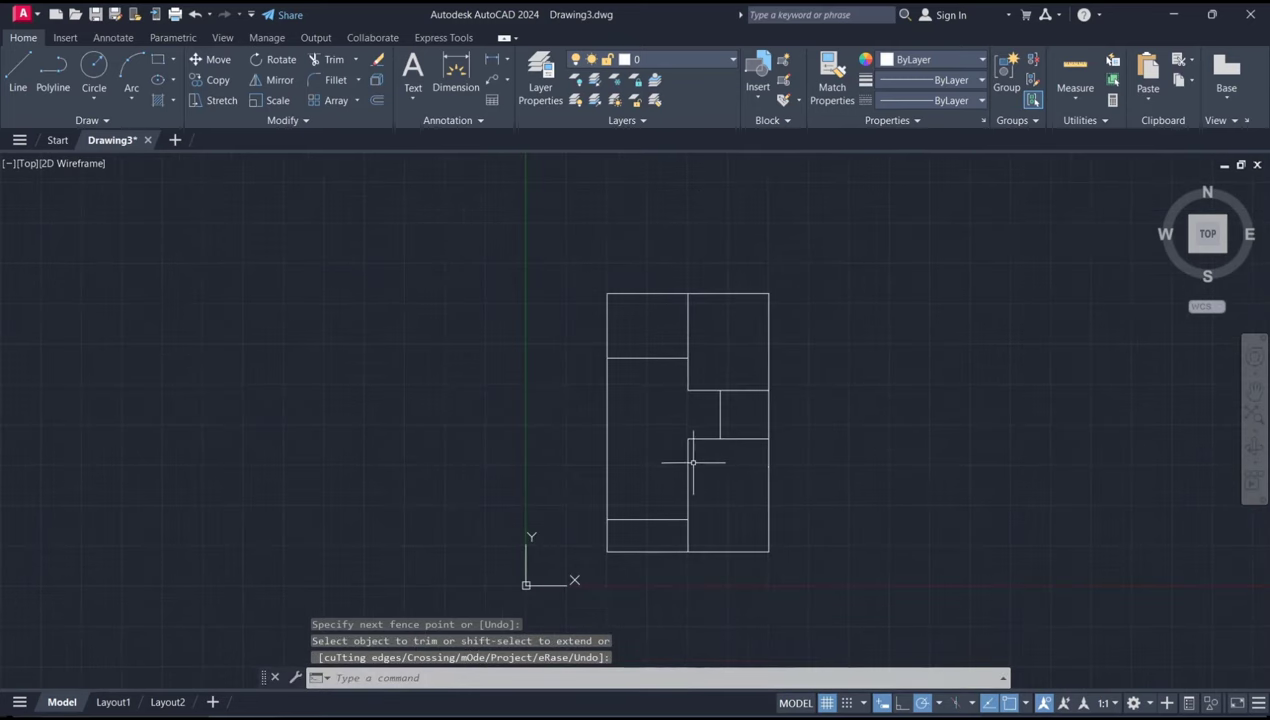
scroll(691, 558, "up", 2)
scroll(709, 493, "up", 1)
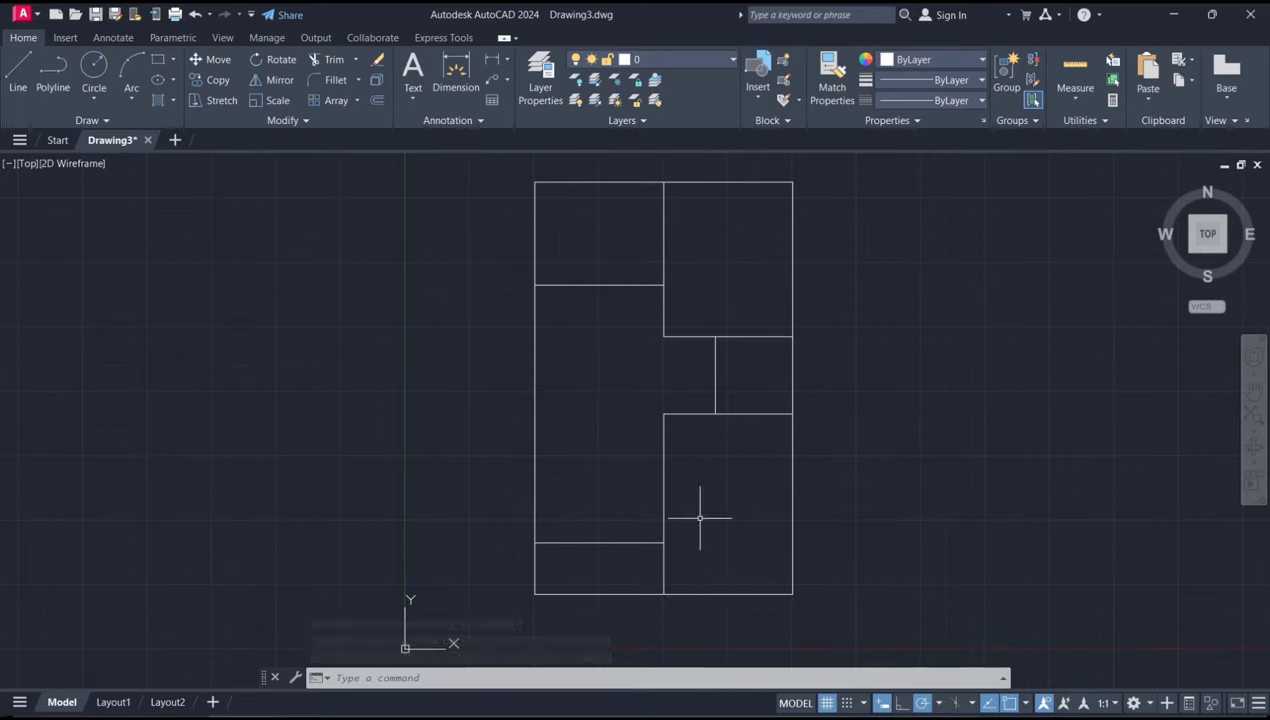
type("BRE")
- Break the bottom outer edge at the centre-line junction using the First point option
key("Return")
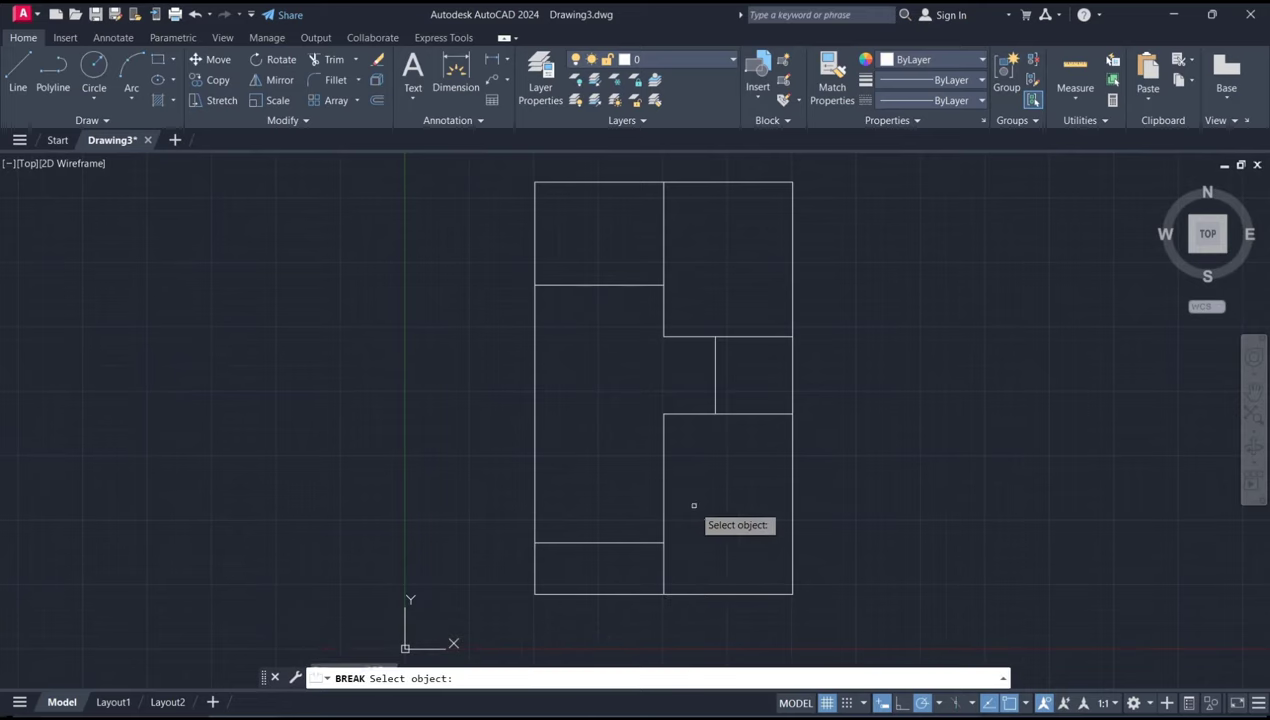
left_click(648, 594)
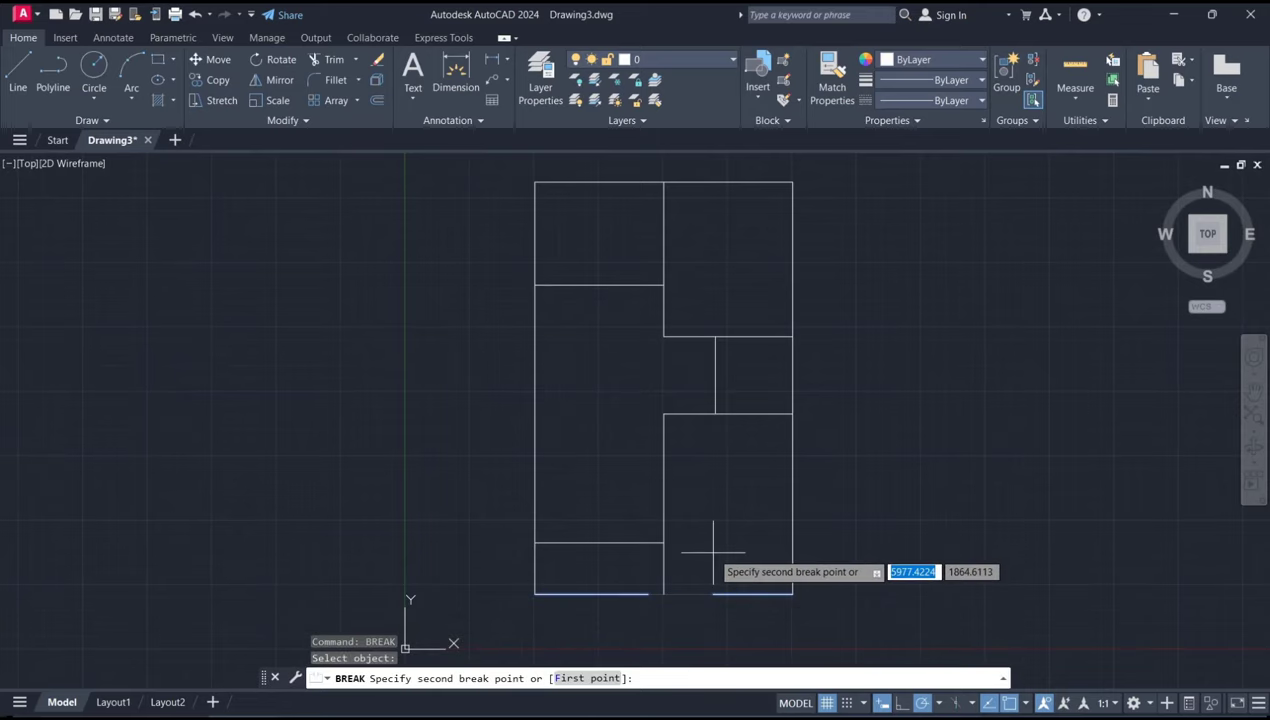
type("F")
key("Return")
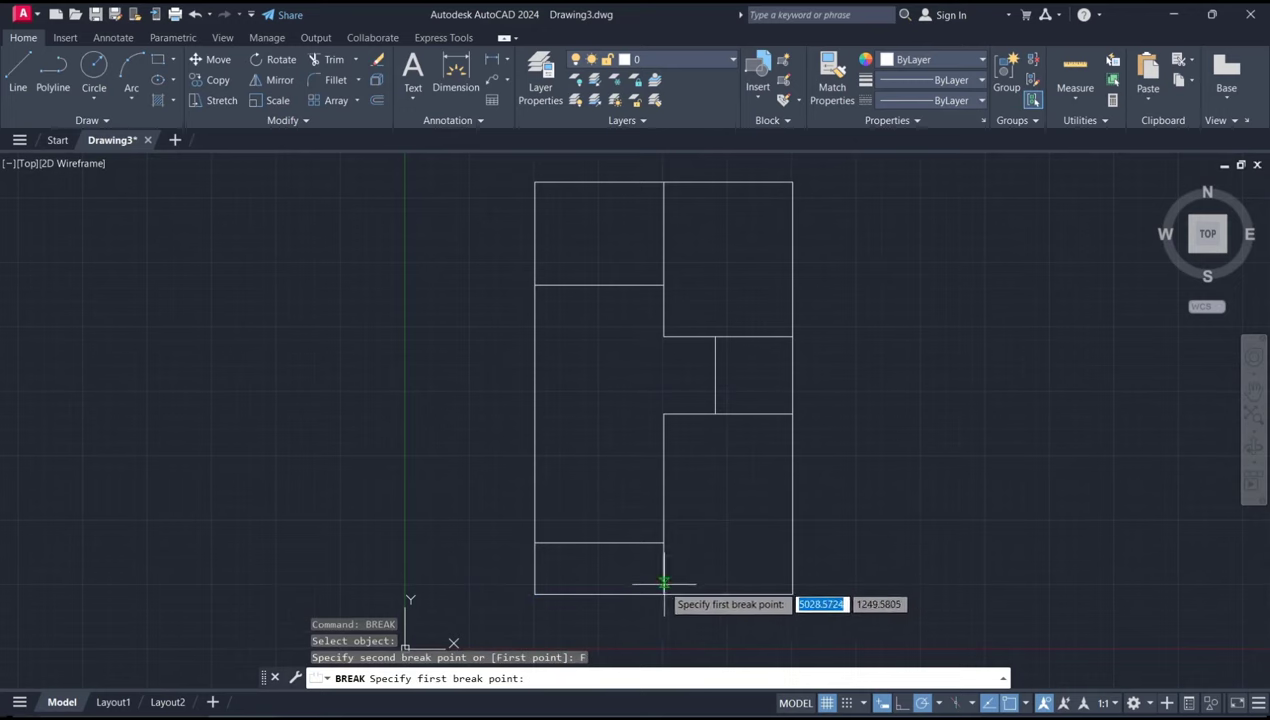
left_click(663, 594)
scroll(663, 597, "up", 4)
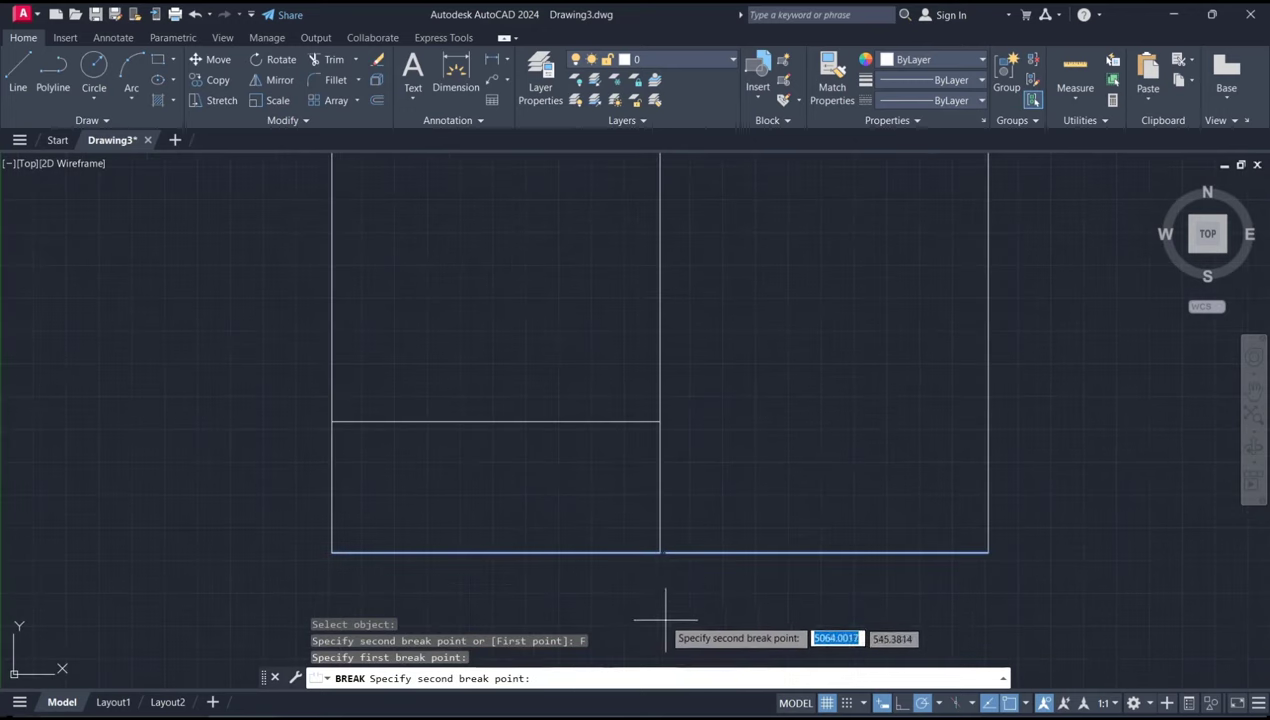
left_click(662, 549)
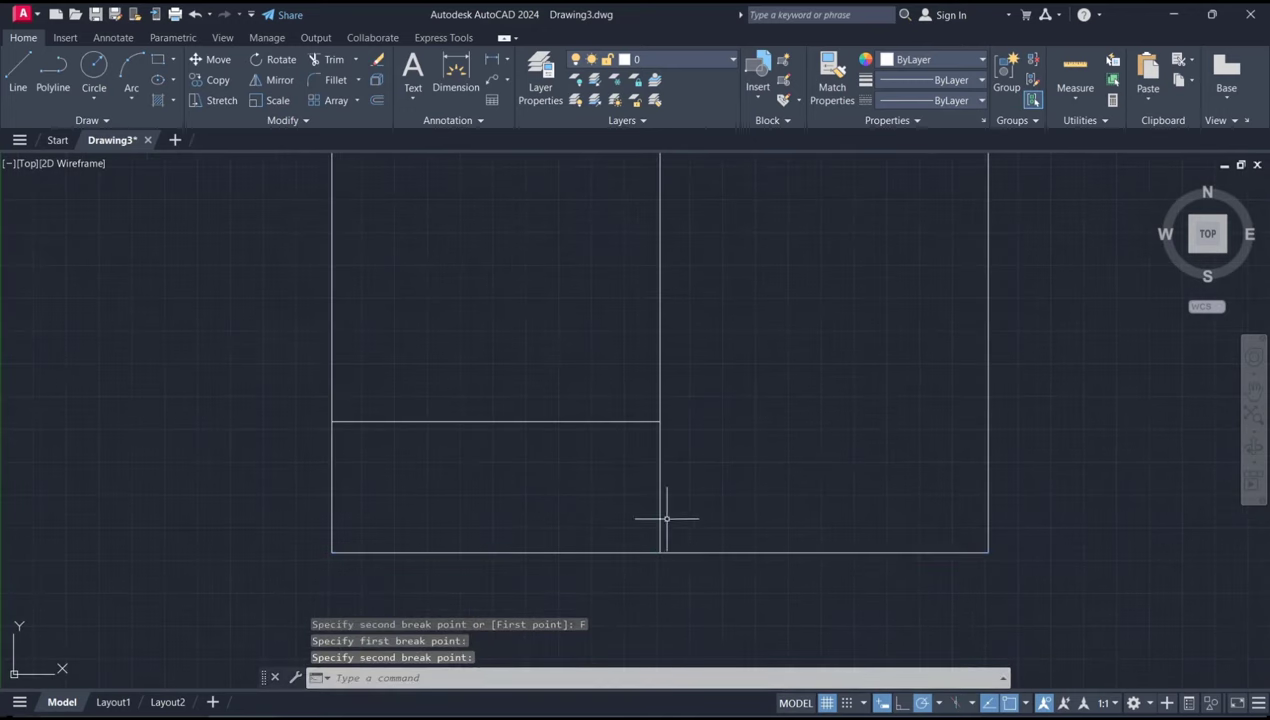
- Select the left and right bottom-edge pieces to verify the split, then clear the selection
left_click(605, 522)
left_click(549, 578)
left_click(815, 572)
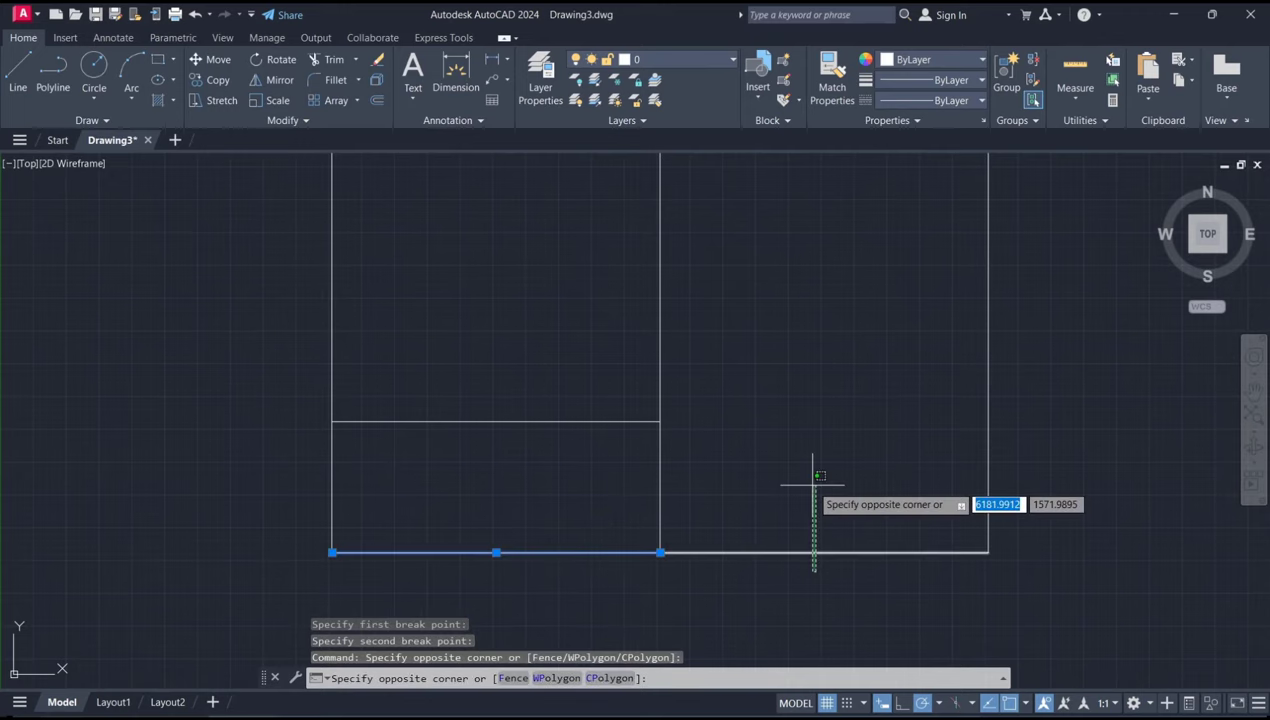
left_click(812, 483)
key("Escape")
scroll(820, 390, "down", 3)
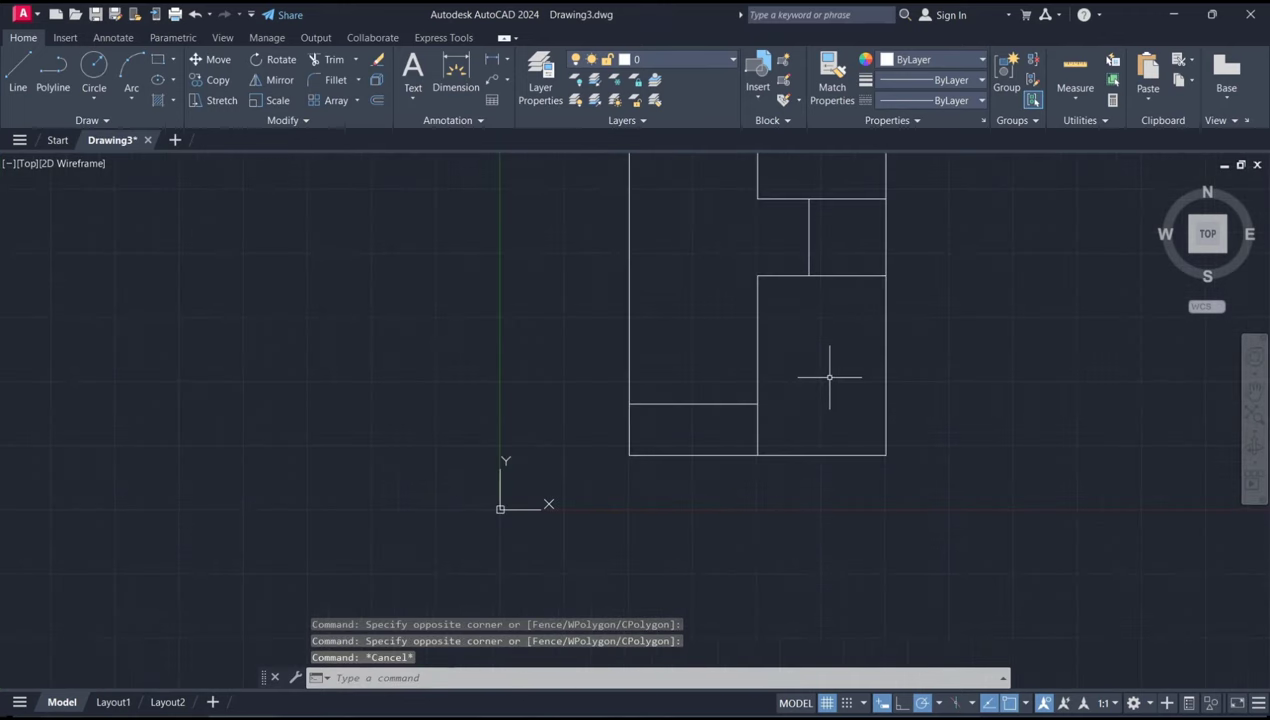
scroll(830, 371, "down", 1)
middle_click_drag(830, 371, 785, 508)
type("O")
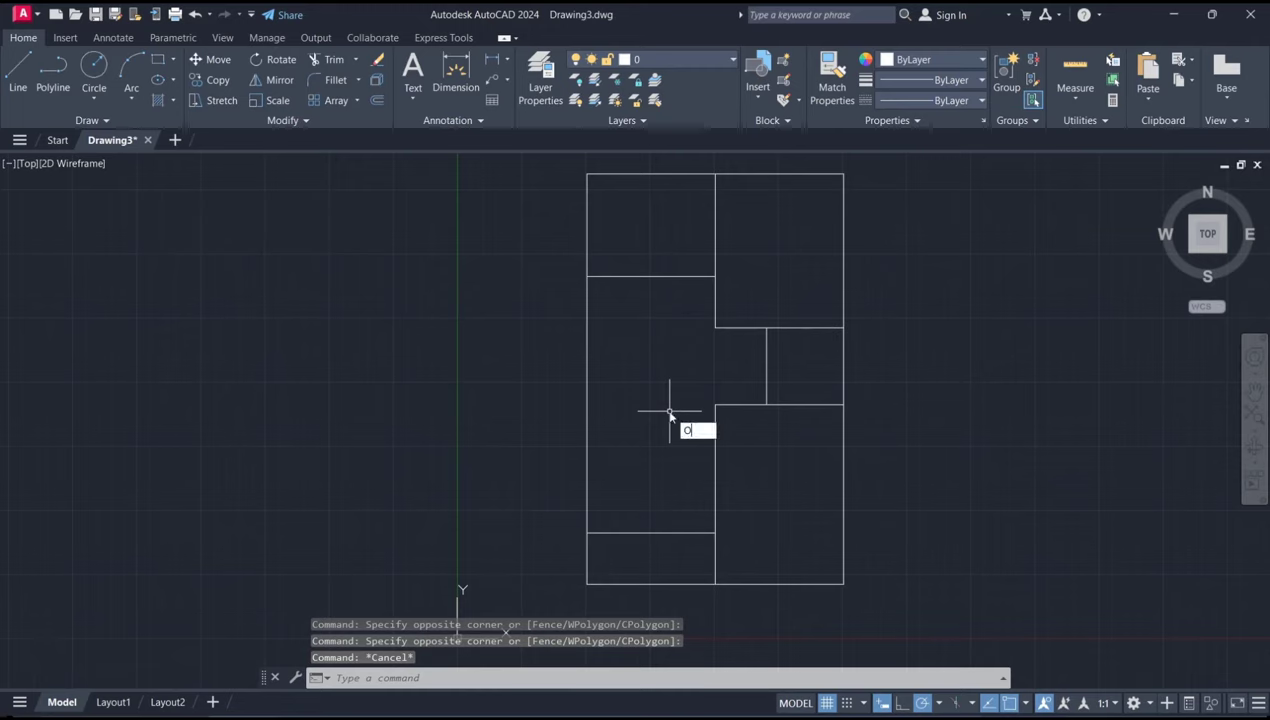
- Offset the left, top and right sides and the right room's bottom edge 150 inward
type("FFSET")
key("Return")
type("150")
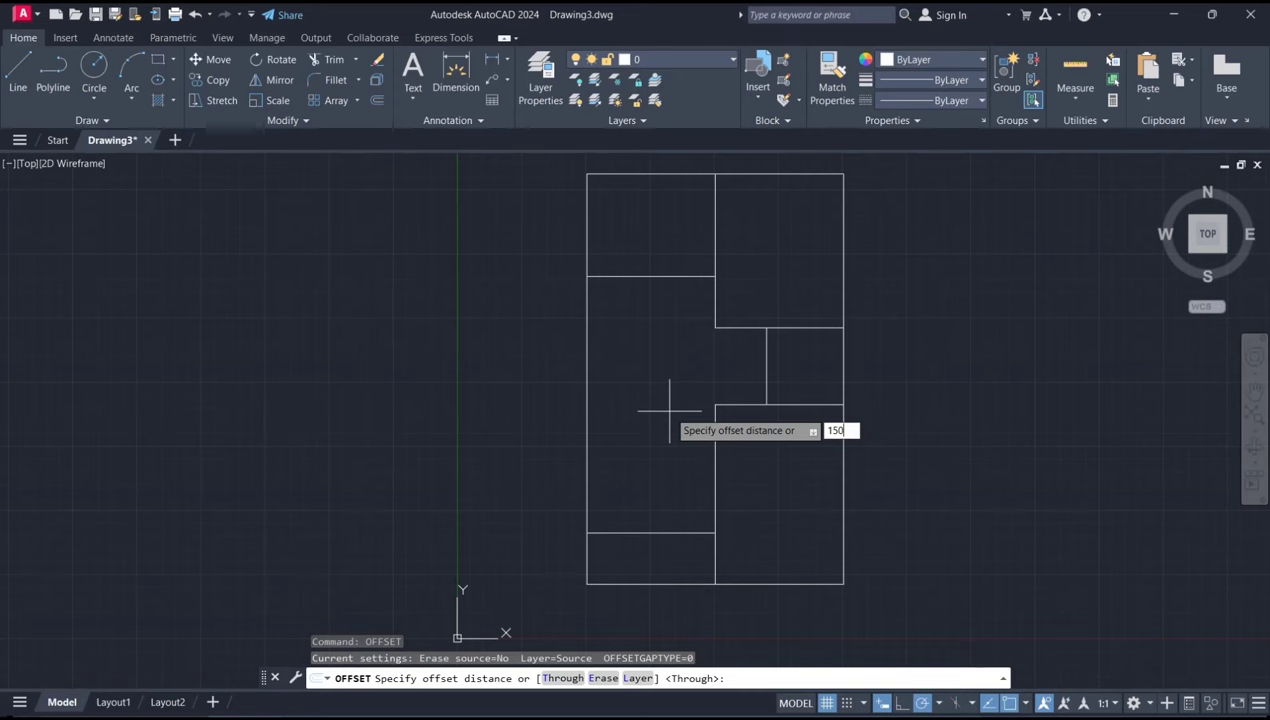
key("Return")
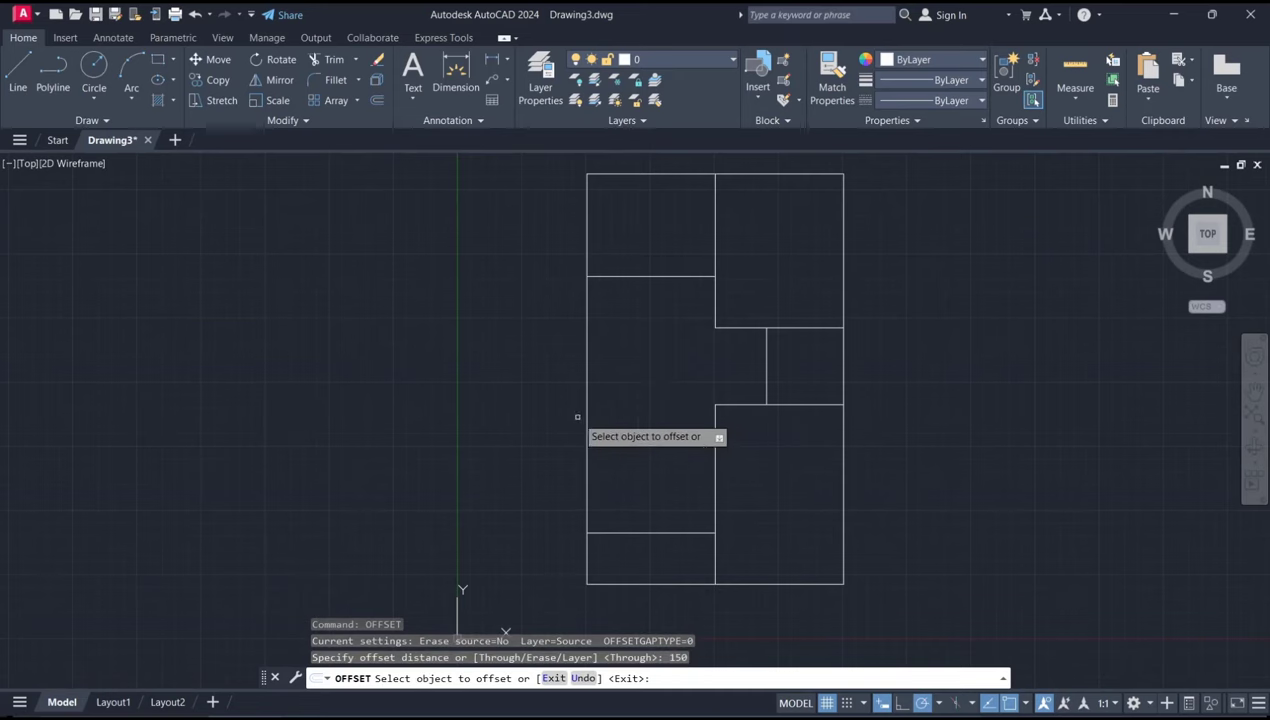
left_click(589, 420)
left_click(640, 420)
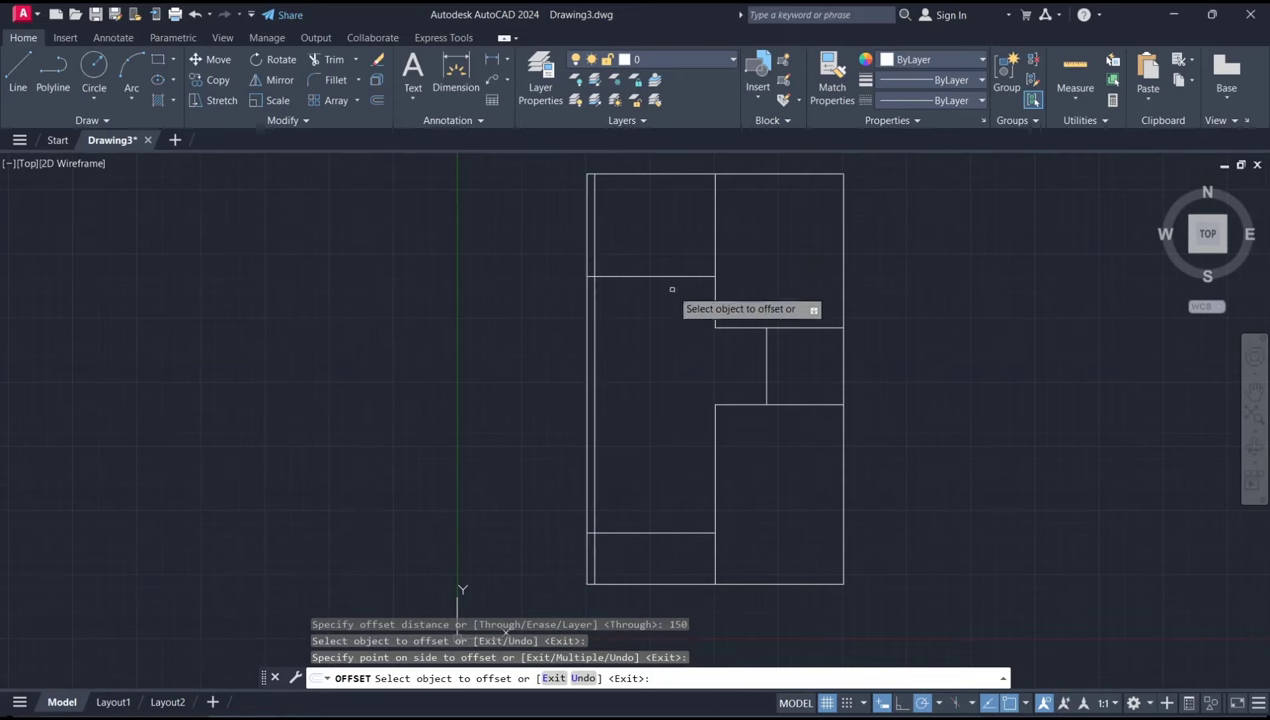
left_click(680, 175)
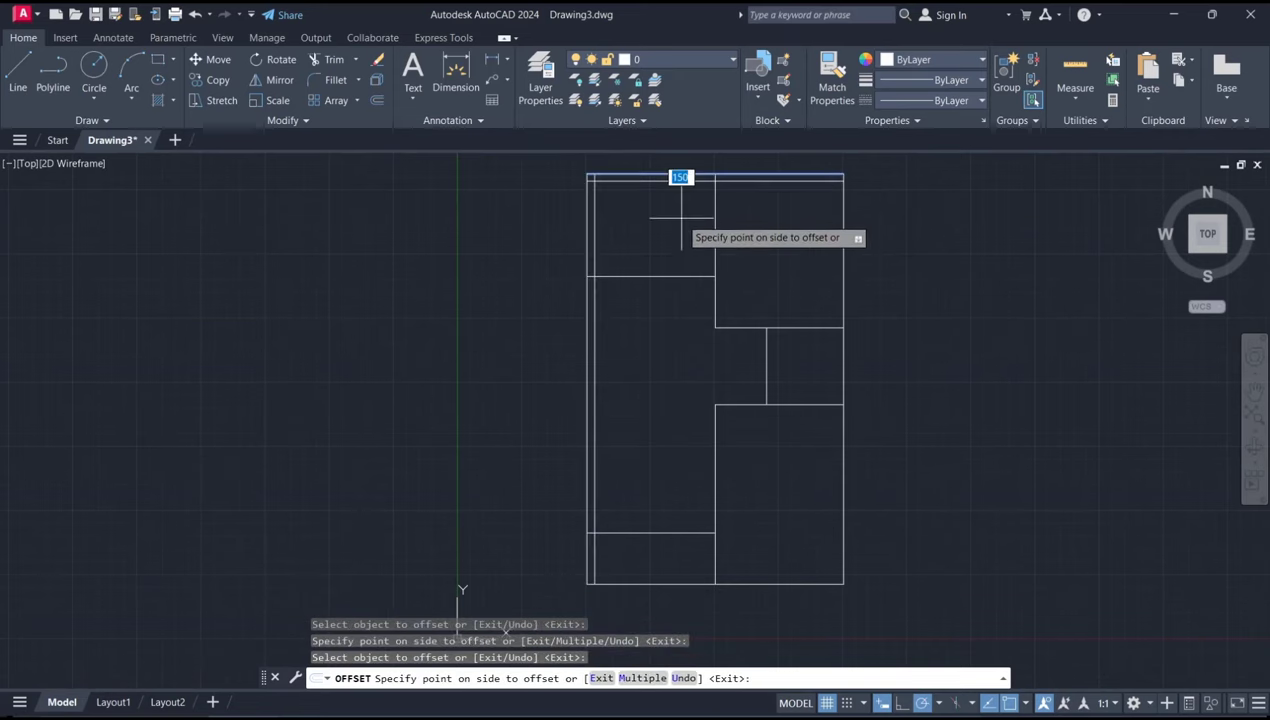
left_click(680, 216)
left_click(845, 268)
left_click(798, 274)
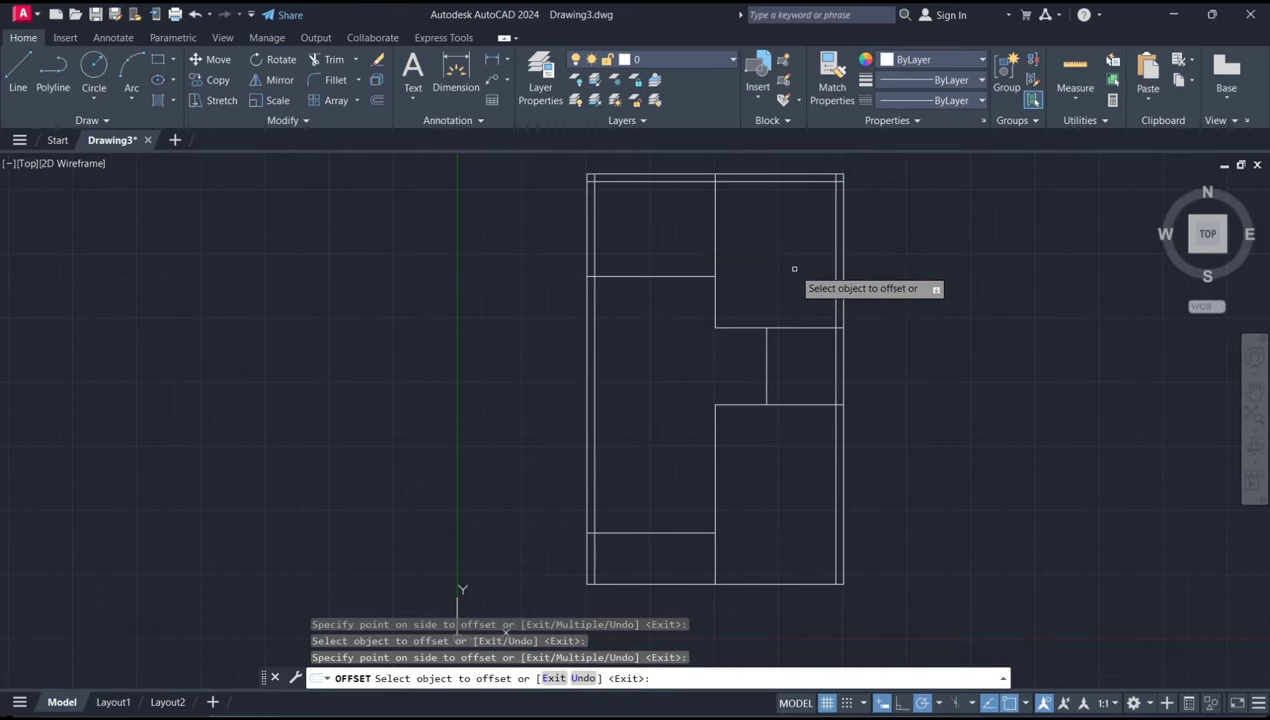
left_click(787, 580)
left_click(779, 545)
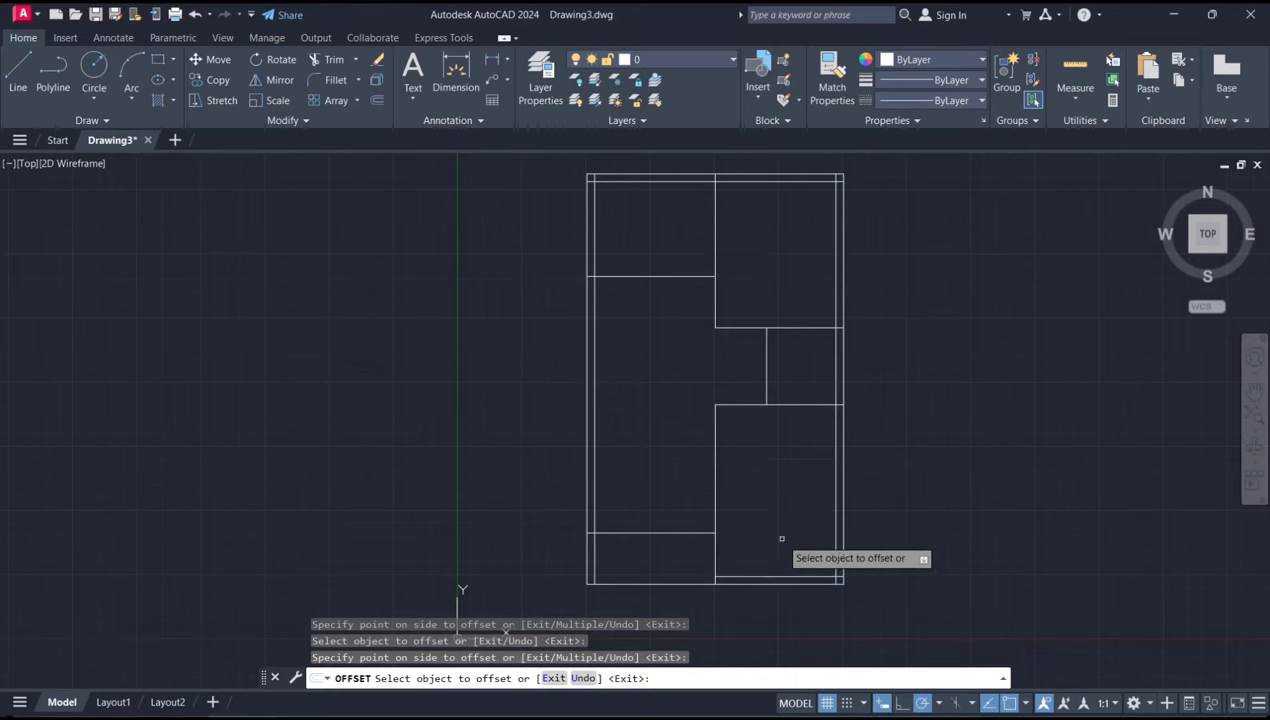
key("Return")
type("O")
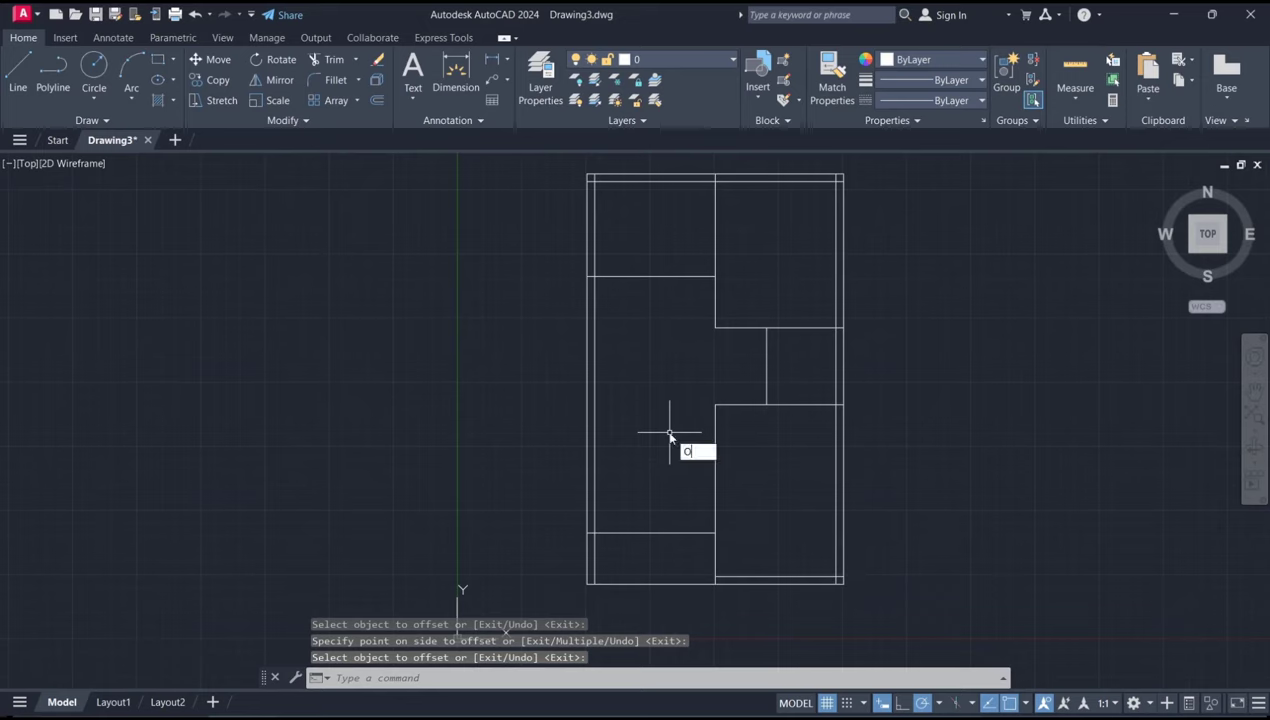
- Offset by 75 both sides of the upper-left room's bottom wall and the upper vertical wall
type("ff")
key("Return")
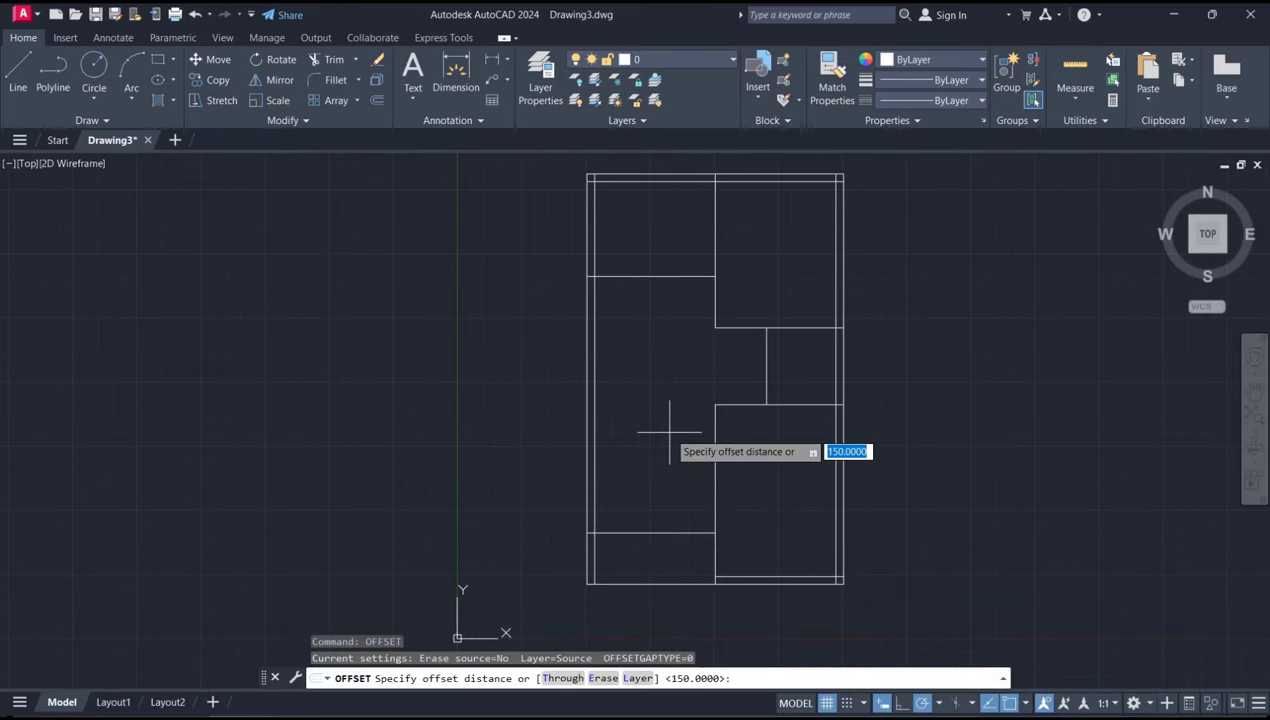
key("Return")
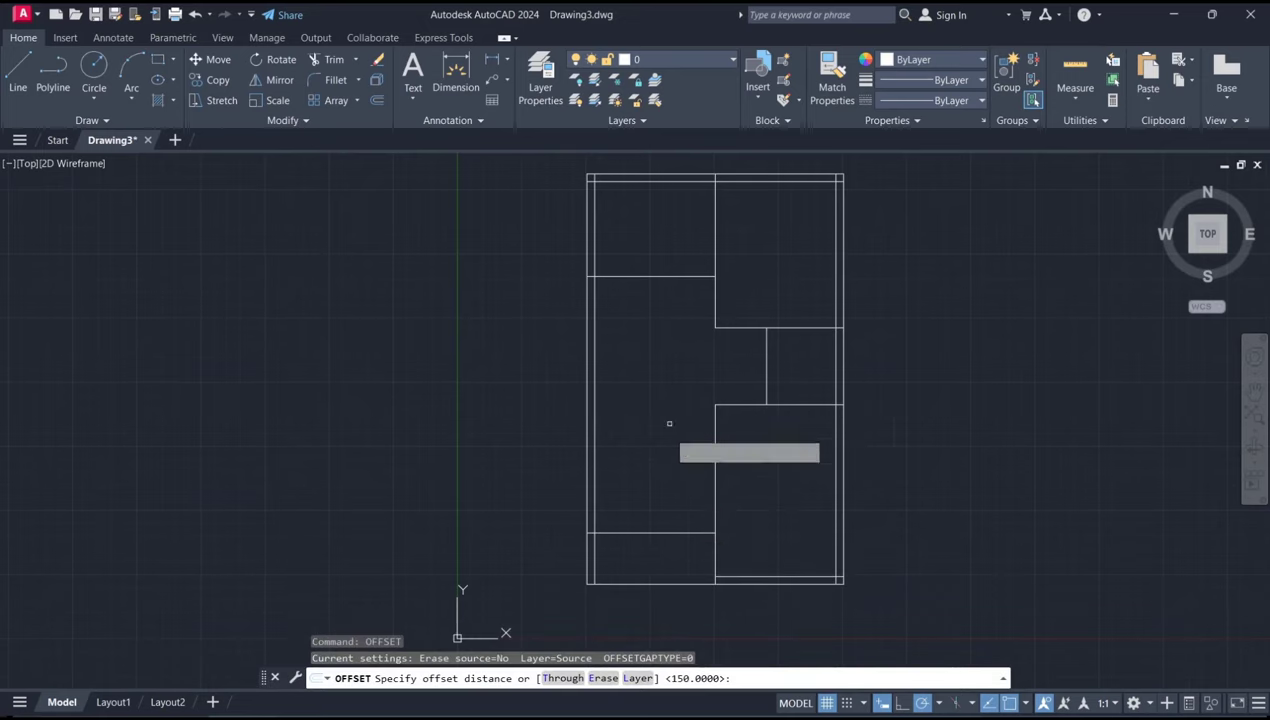
type("75")
left_click(662, 275)
left_click(661, 240)
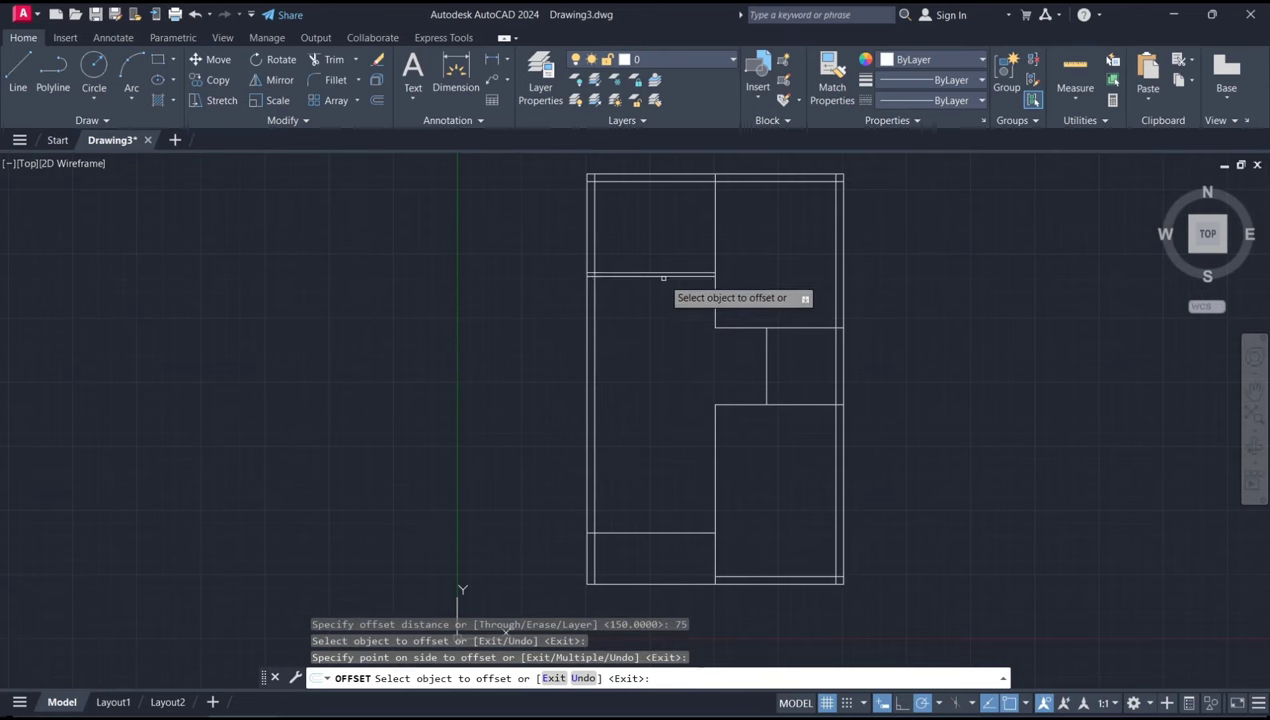
left_click(649, 276)
left_click(687, 276)
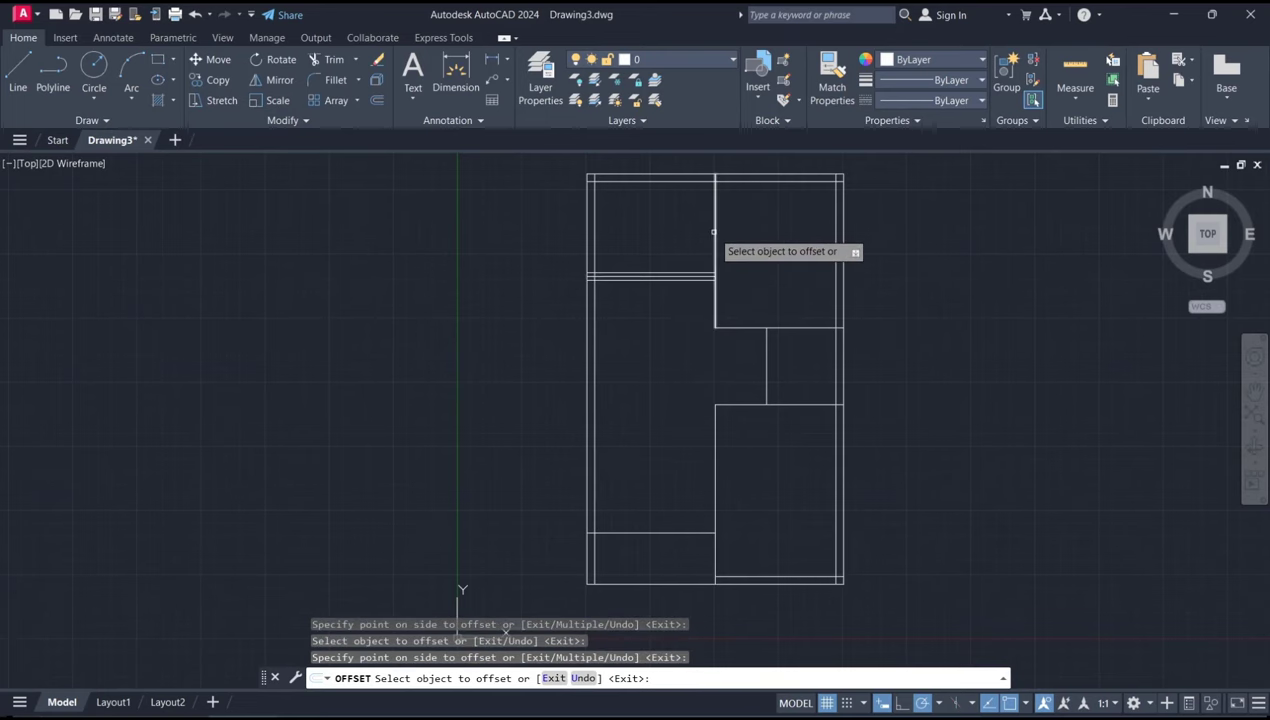
left_click(715, 249)
left_click(740, 236)
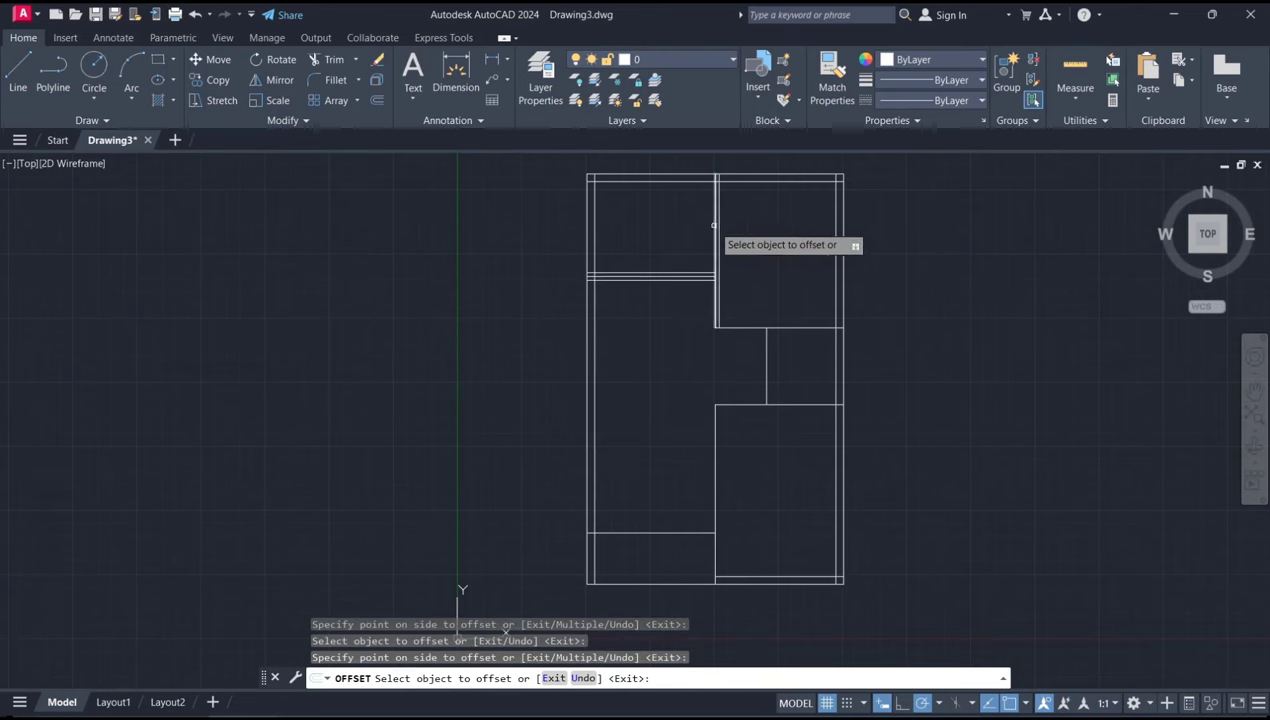
left_click(716, 228)
left_click(708, 260)
- Double the upper-right room's bottom wall, the middle room's short vertical wall and a horizontal wall
scroll(729, 332, "up", 2)
left_click(750, 321)
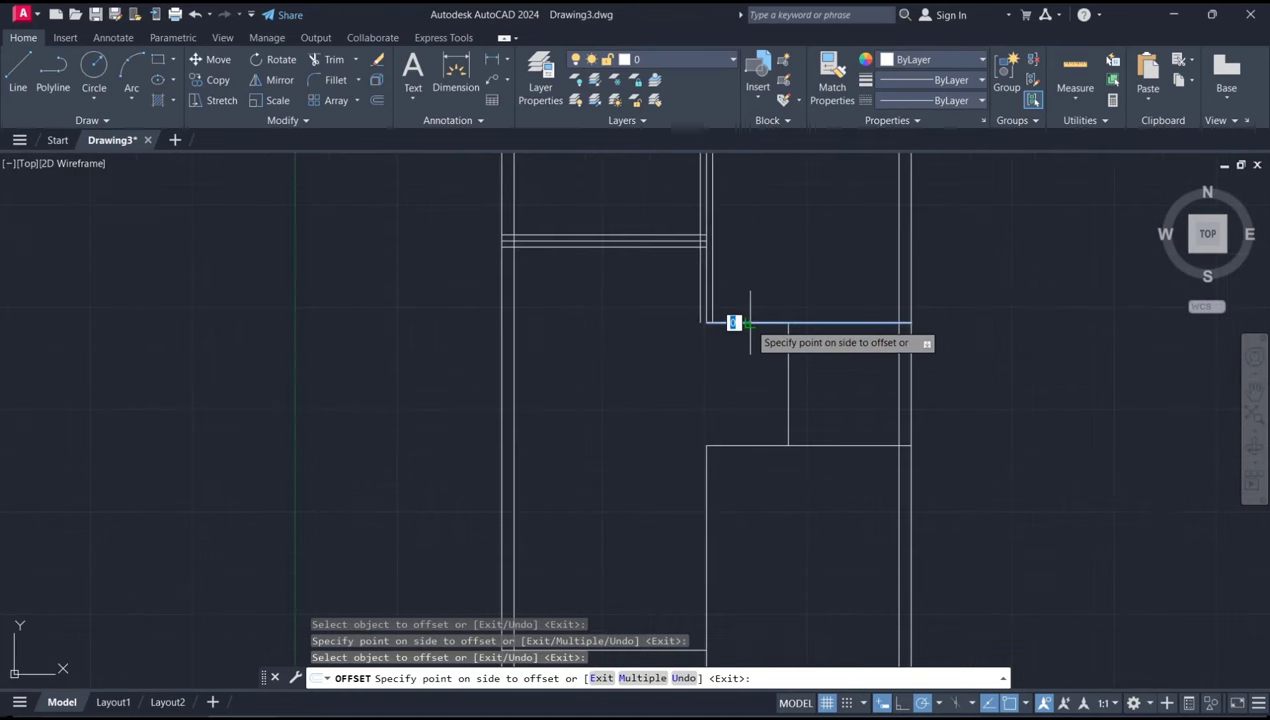
left_click(760, 332)
left_click(760, 322)
left_click(758, 296)
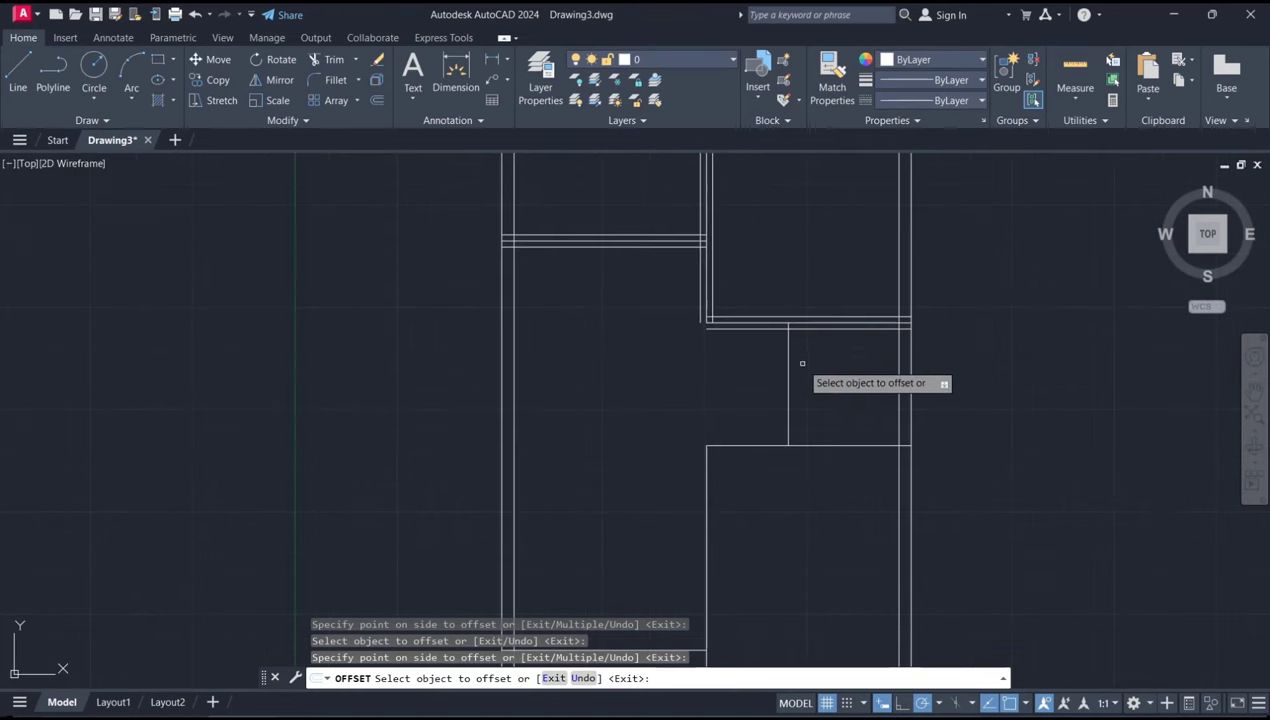
left_click(788, 363)
left_click(792, 364)
left_click(789, 364)
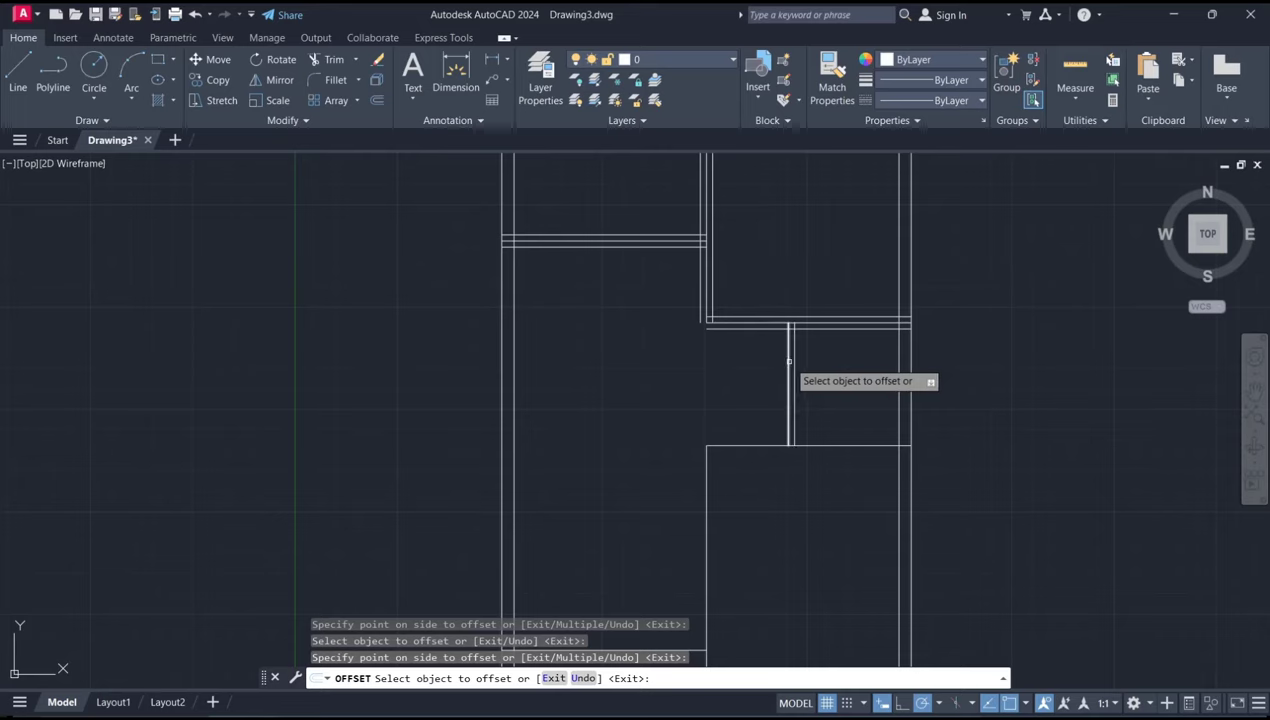
left_click(732, 382)
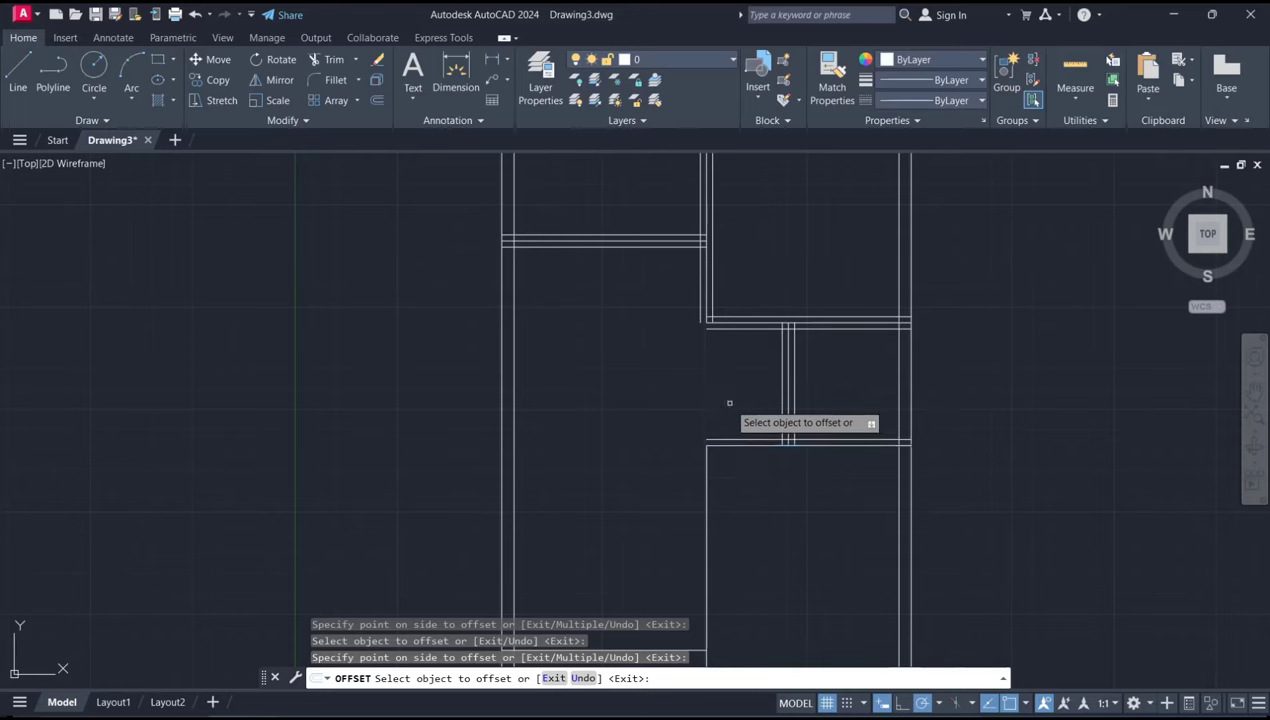
left_click(726, 446)
left_click(719, 494)
middle_click_drag(631, 455, 630, 335)
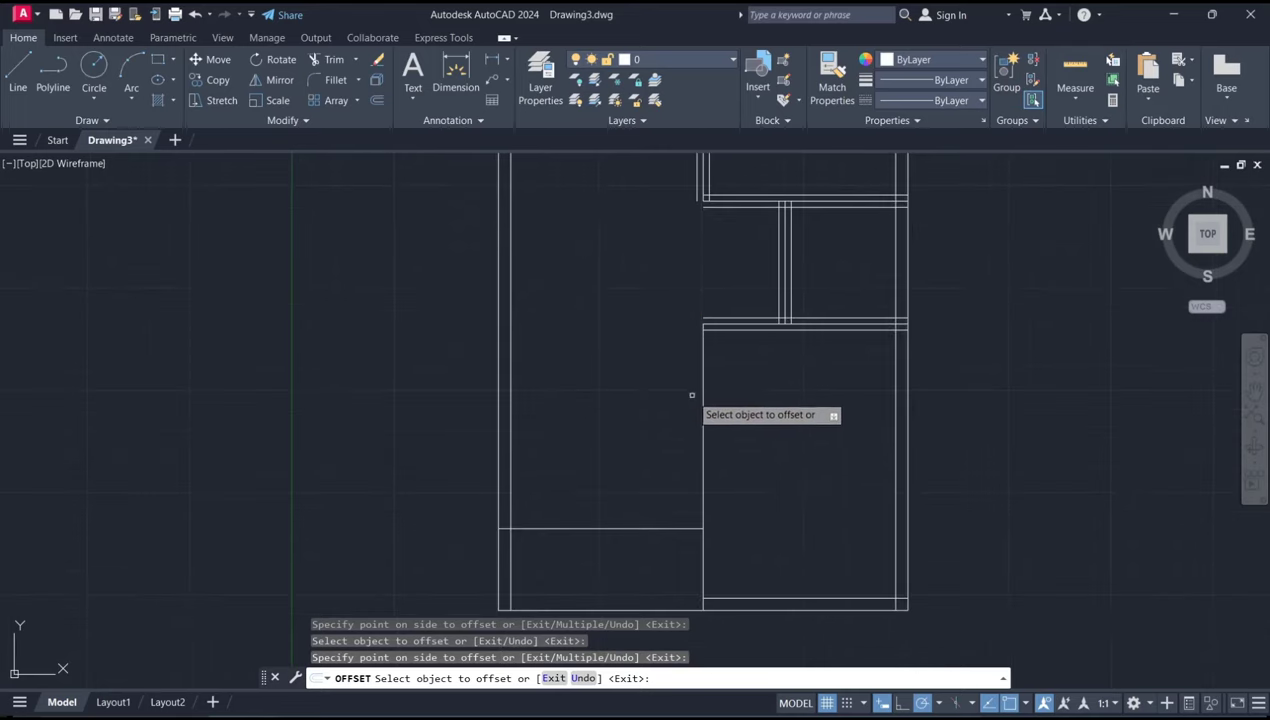
- Add offsets on both sides of the remaining vertical wall and the lower horizontal wall
left_click(703, 417)
left_click(713, 410)
left_click(703, 410)
left_click(699, 404)
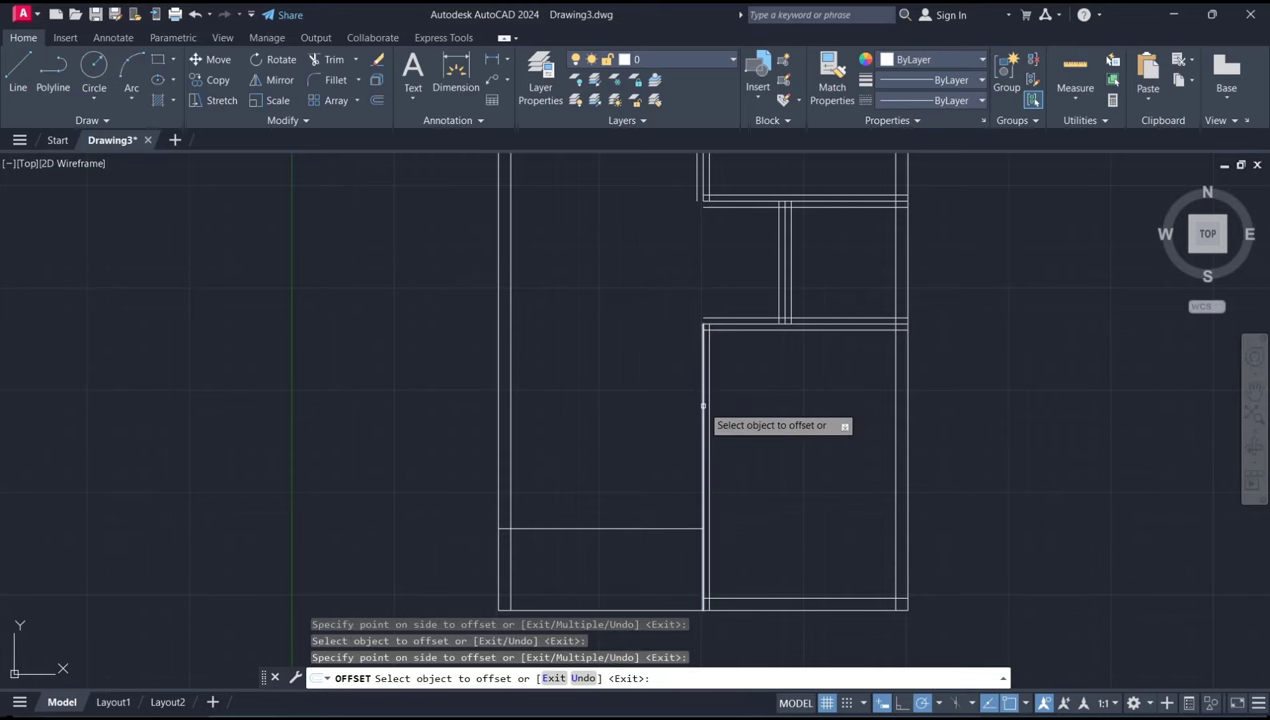
left_click(615, 527)
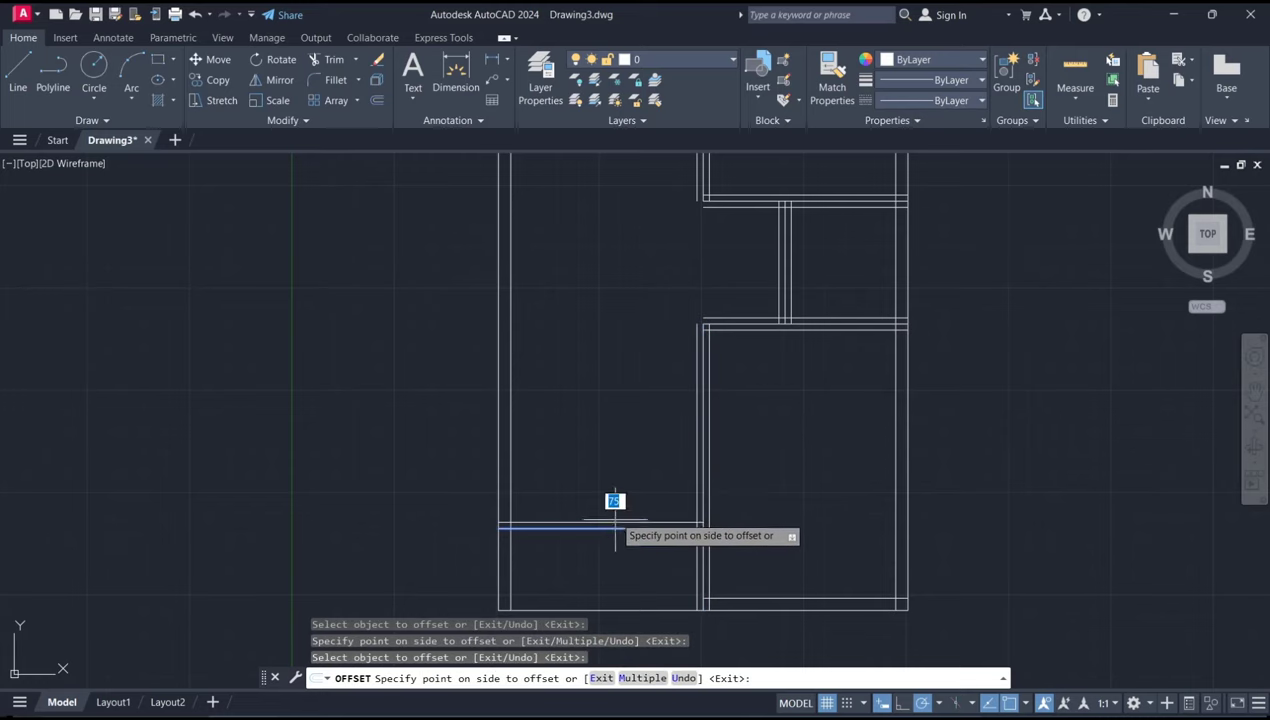
left_click(612, 508)
left_click(610, 529)
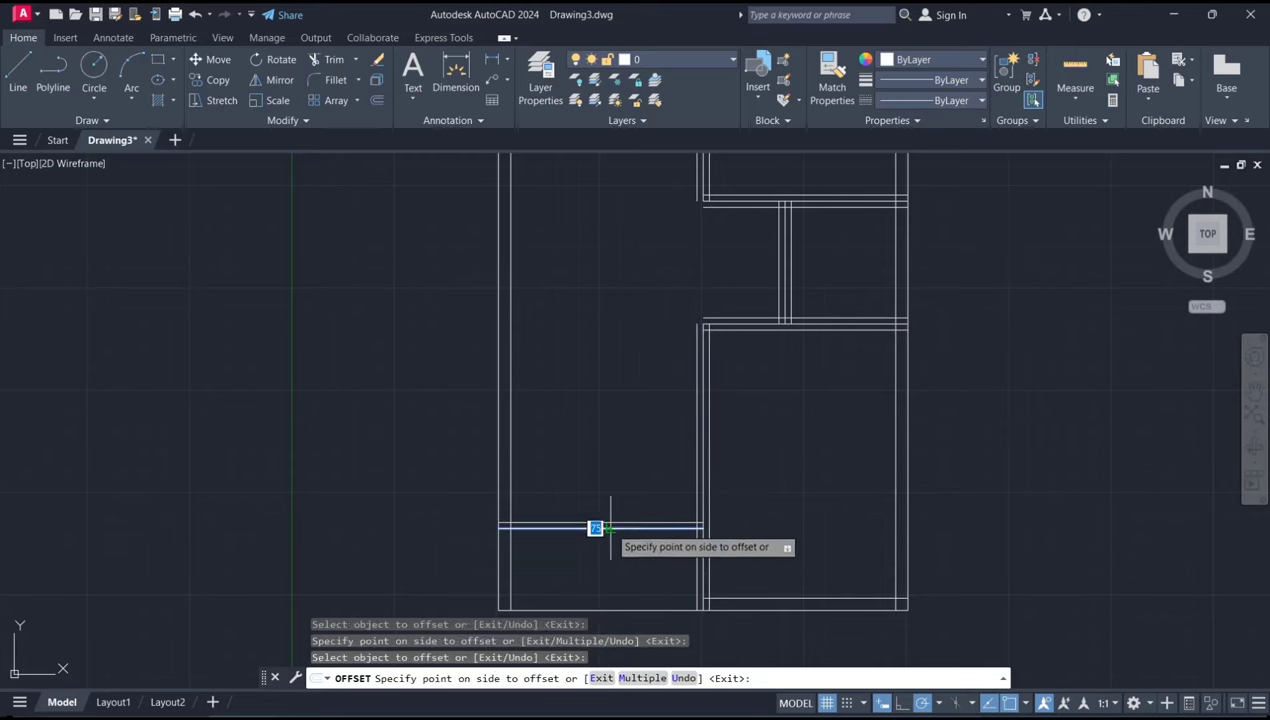
left_click(604, 553)
key("Return")
mouse_move(766, 433)
middle_mouse_down()
mouse_move(755, 397)
mouse_move(746, 439)
middle_mouse_up()
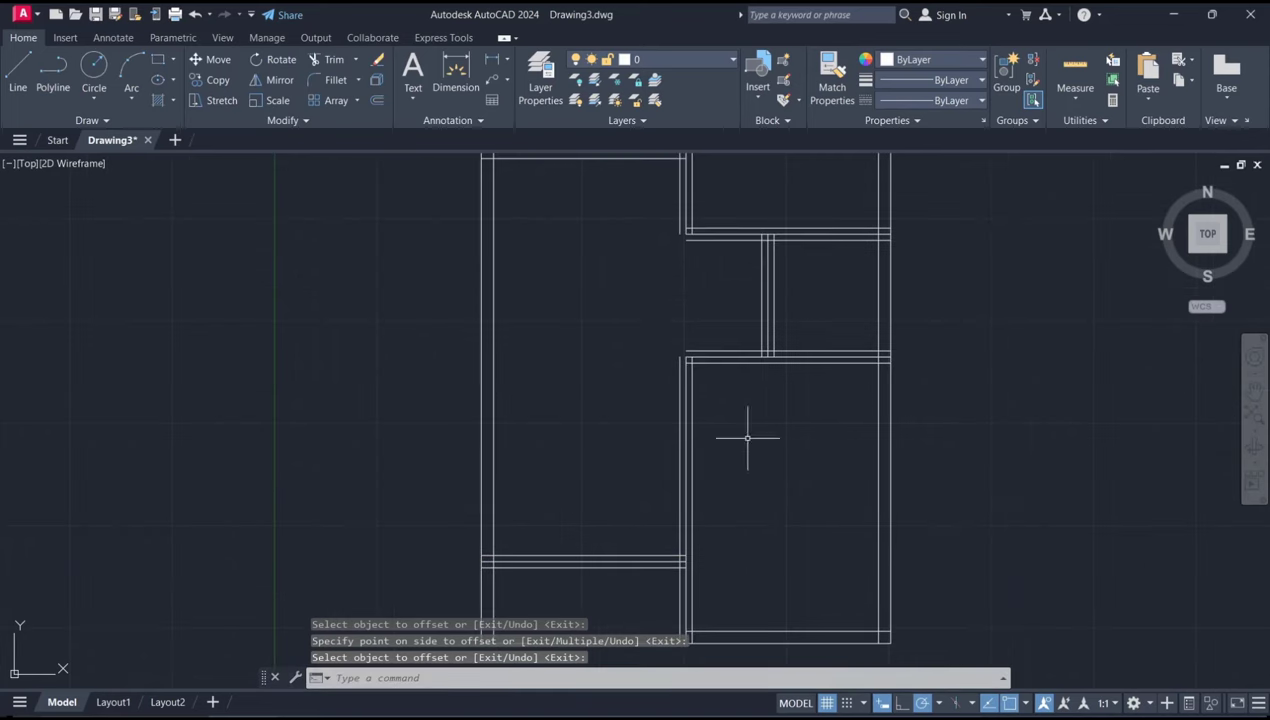
scroll(697, 369, "up", 2)
scroll(676, 406, "up", 2)
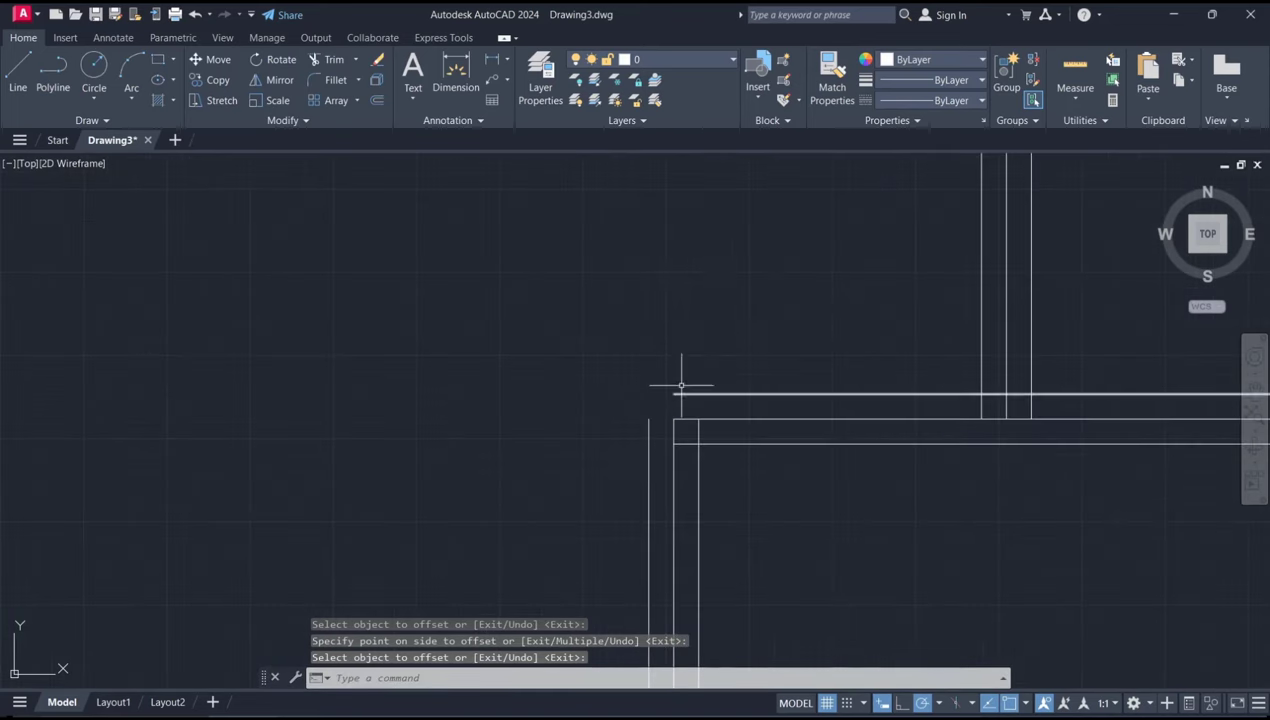
scroll(690, 340, "down", 1)
scroll(653, 406, "down", 1)
- Fillet the upper and lower horizontal wall lines to the middle vertical line at radius 0
type("f")
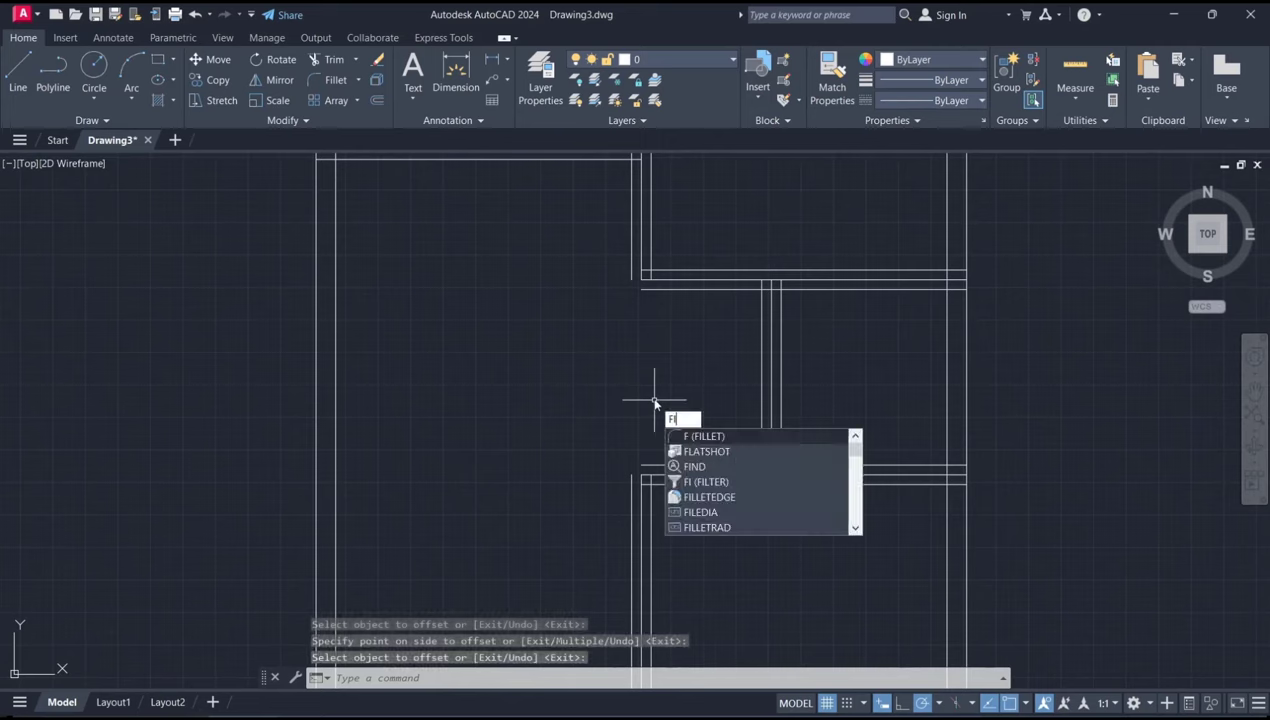
type("illet")
key("Return")
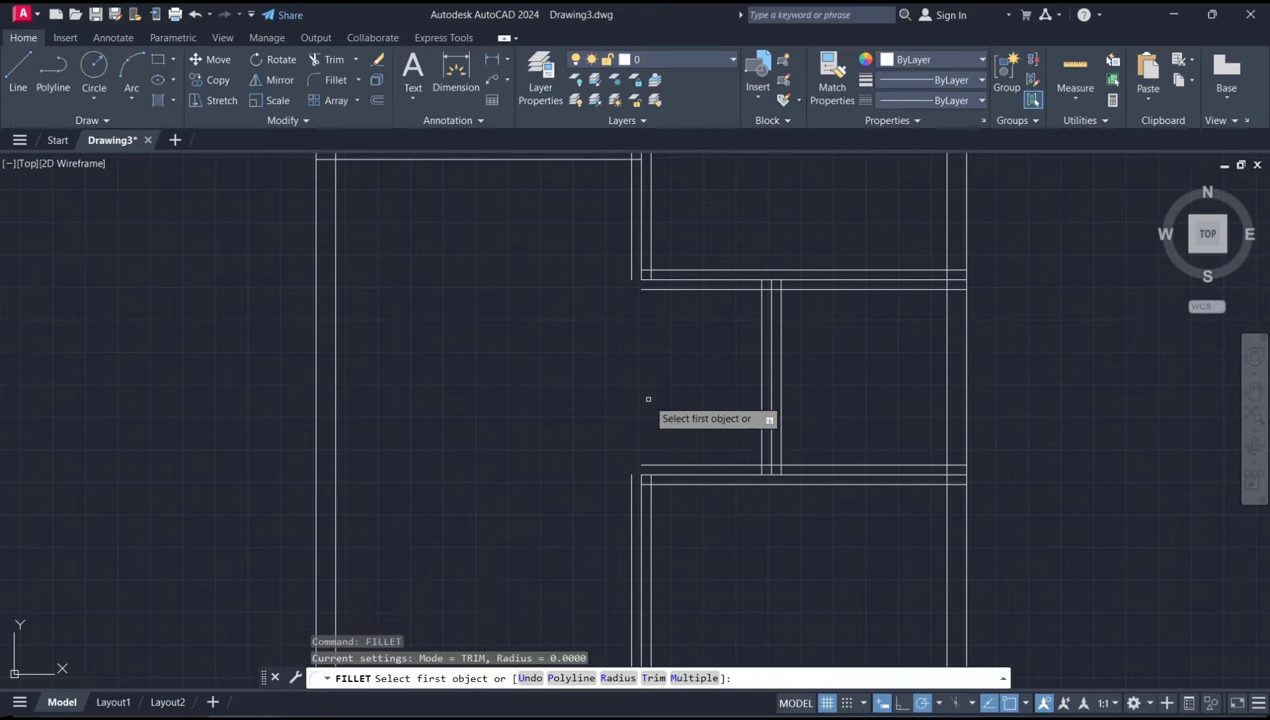
left_click(662, 289)
left_click(631, 263)
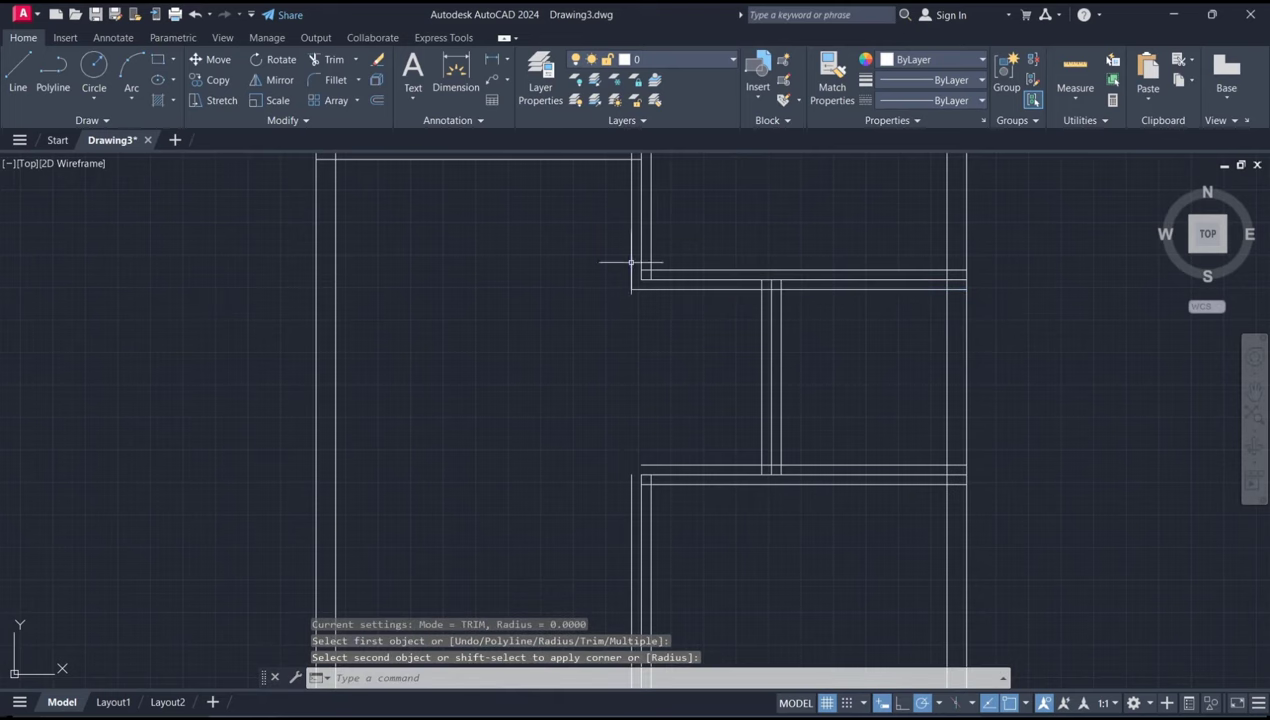
key("Return")
left_click(668, 465)
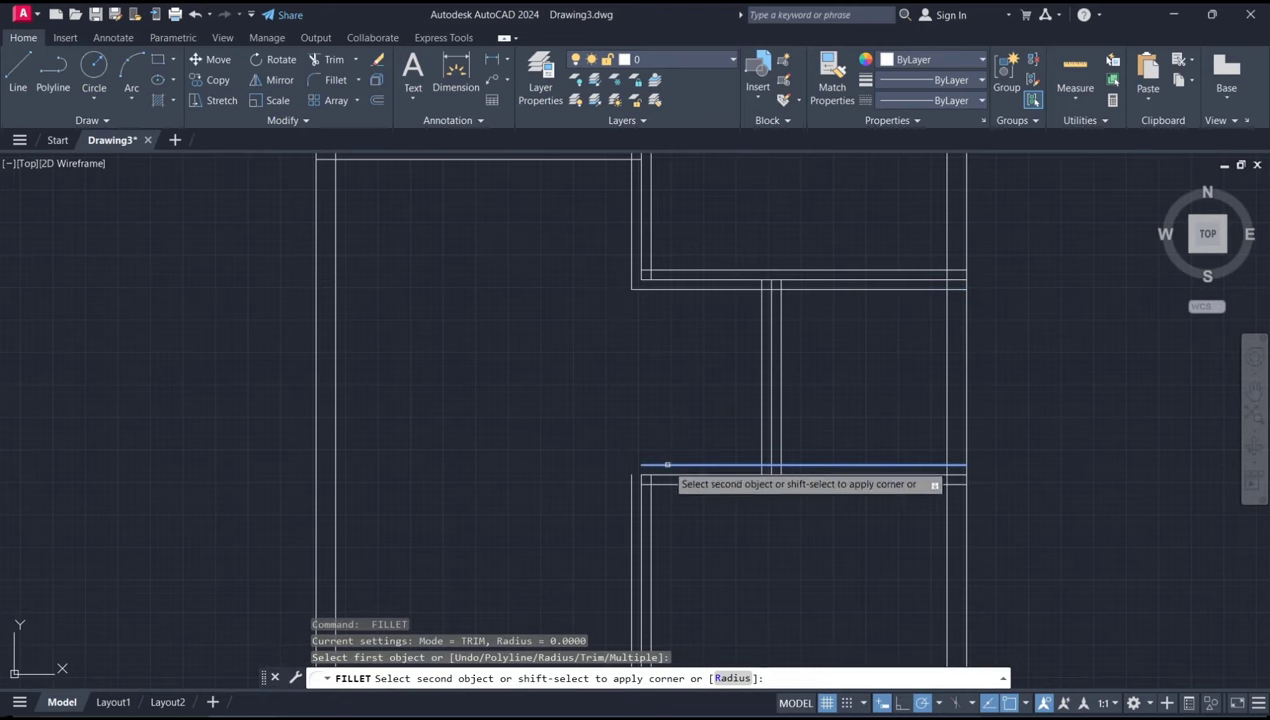
left_click(634, 492)
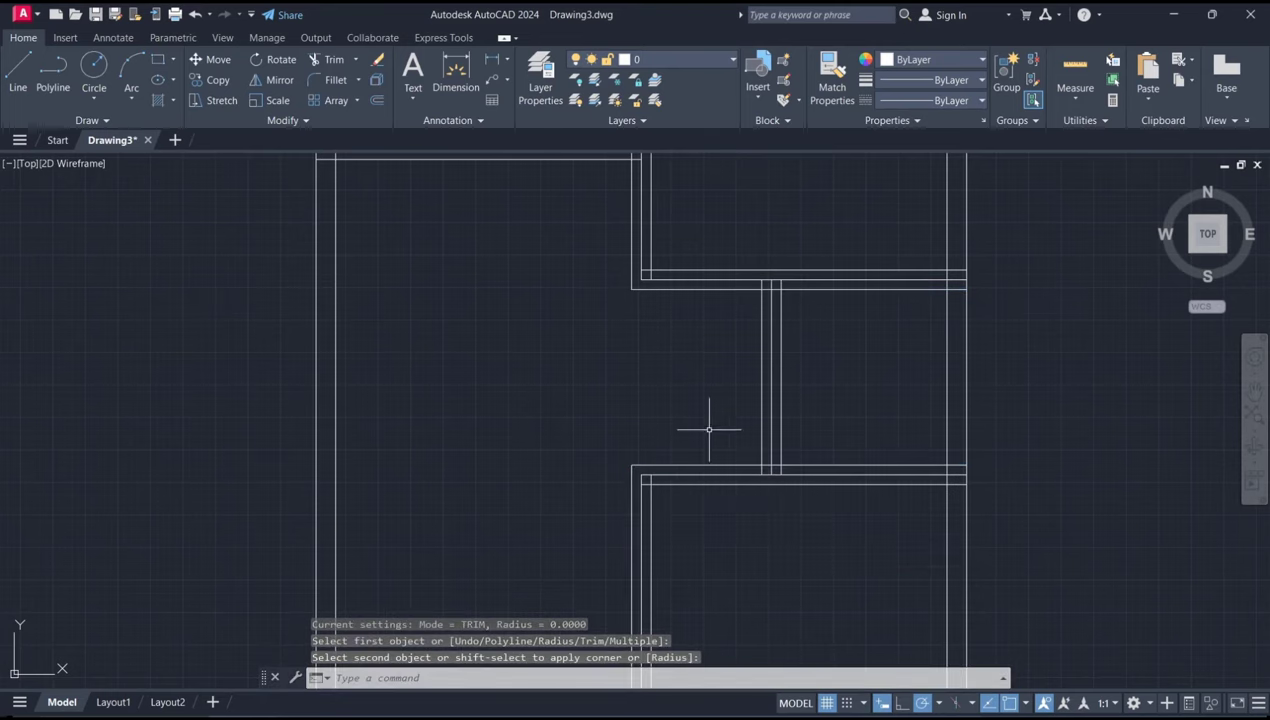
type("TR")
- Trim away the overshooting vertical wall segment at the lower junction
key("Return")
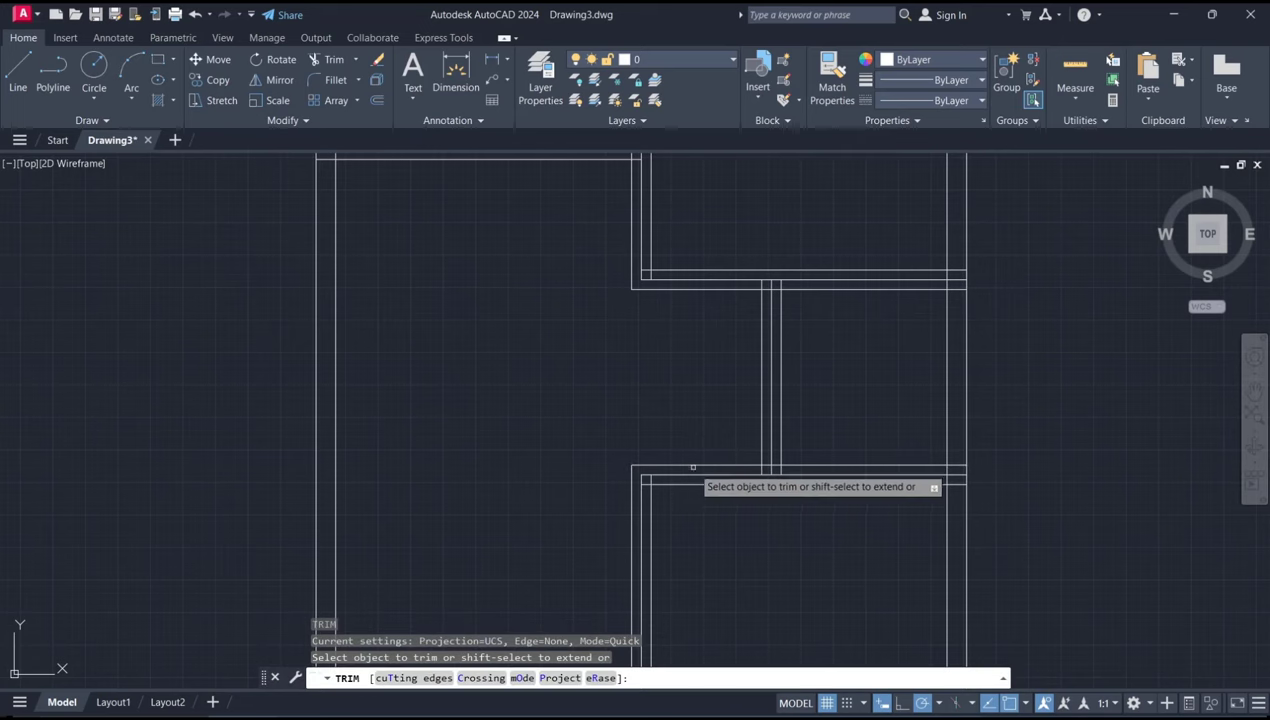
scroll(660, 490, "up", 5)
left_click(630, 423)
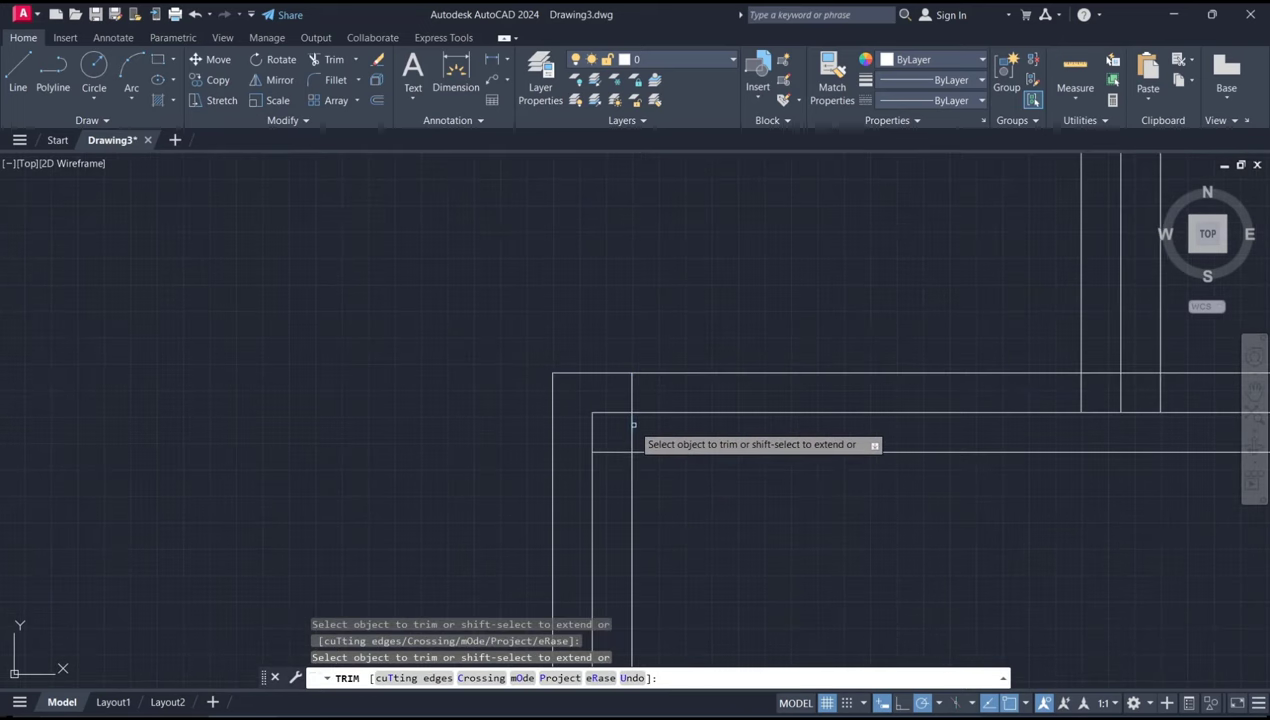
scroll(723, 415, "down", 4)
scroll(800, 432, "up", 2)
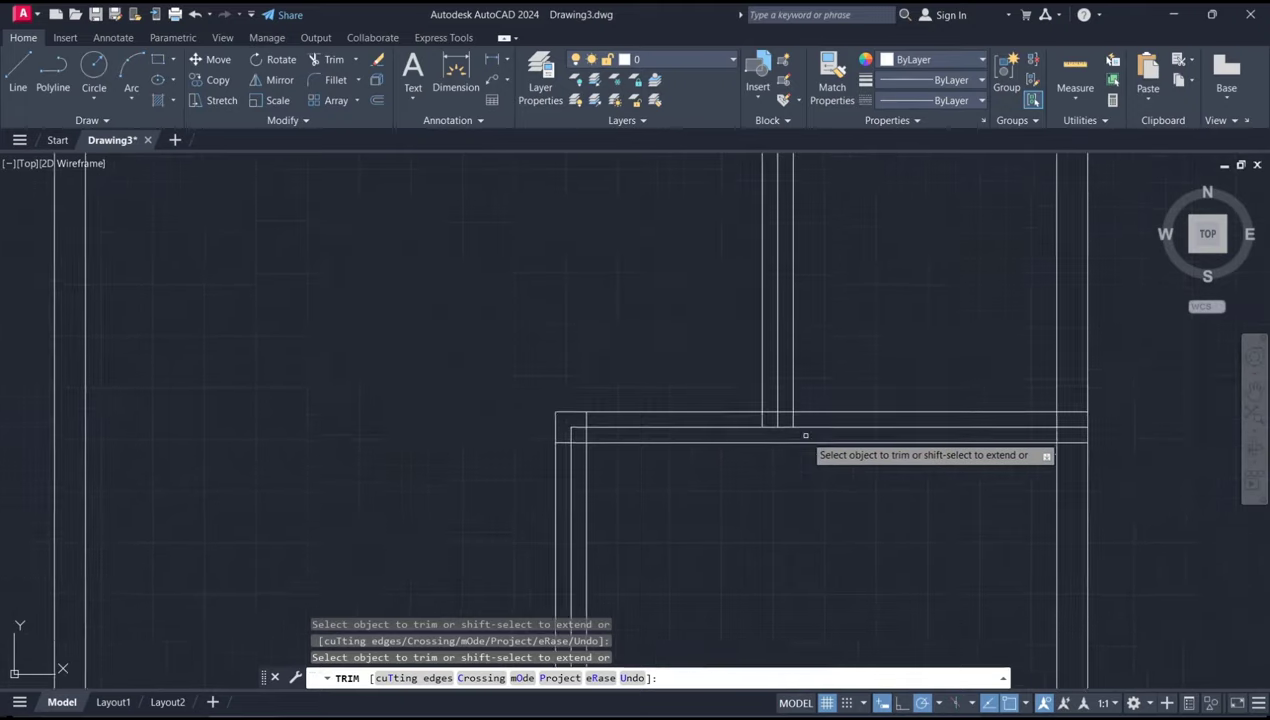
scroll(775, 405, "up", 2)
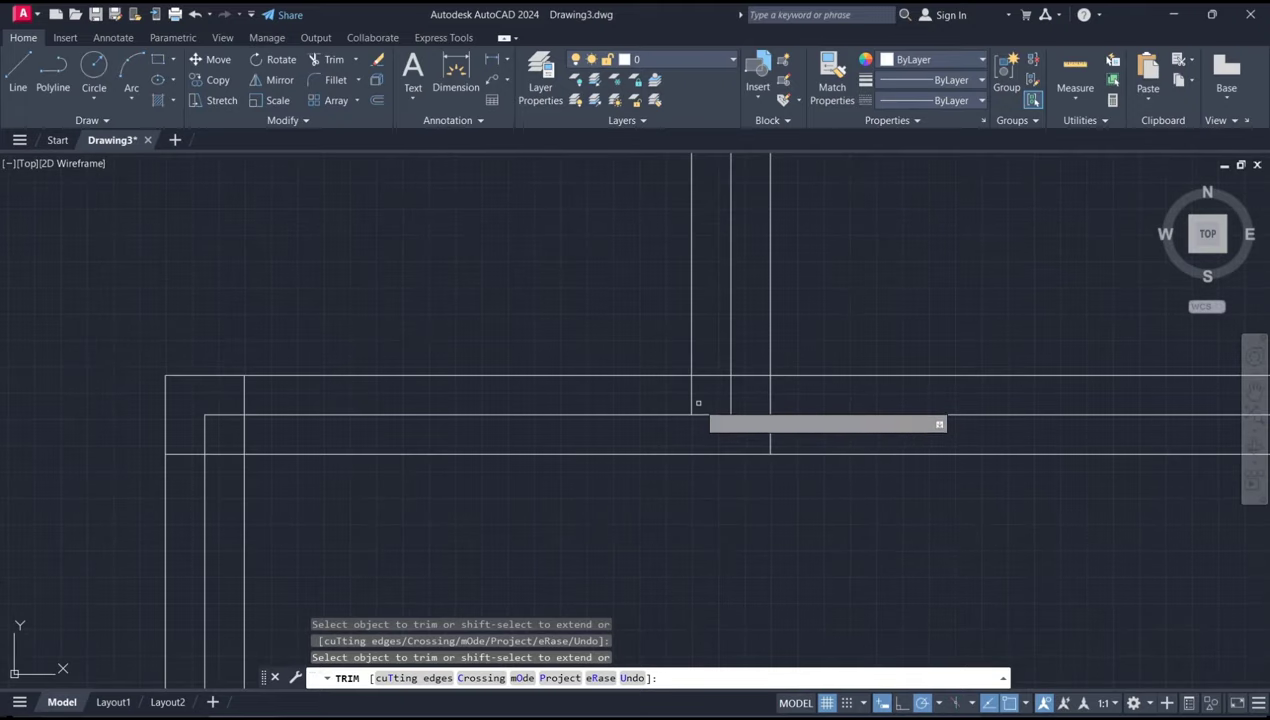
scroll(760, 390, "down", 2)
scroll(870, 383, "down", 1)
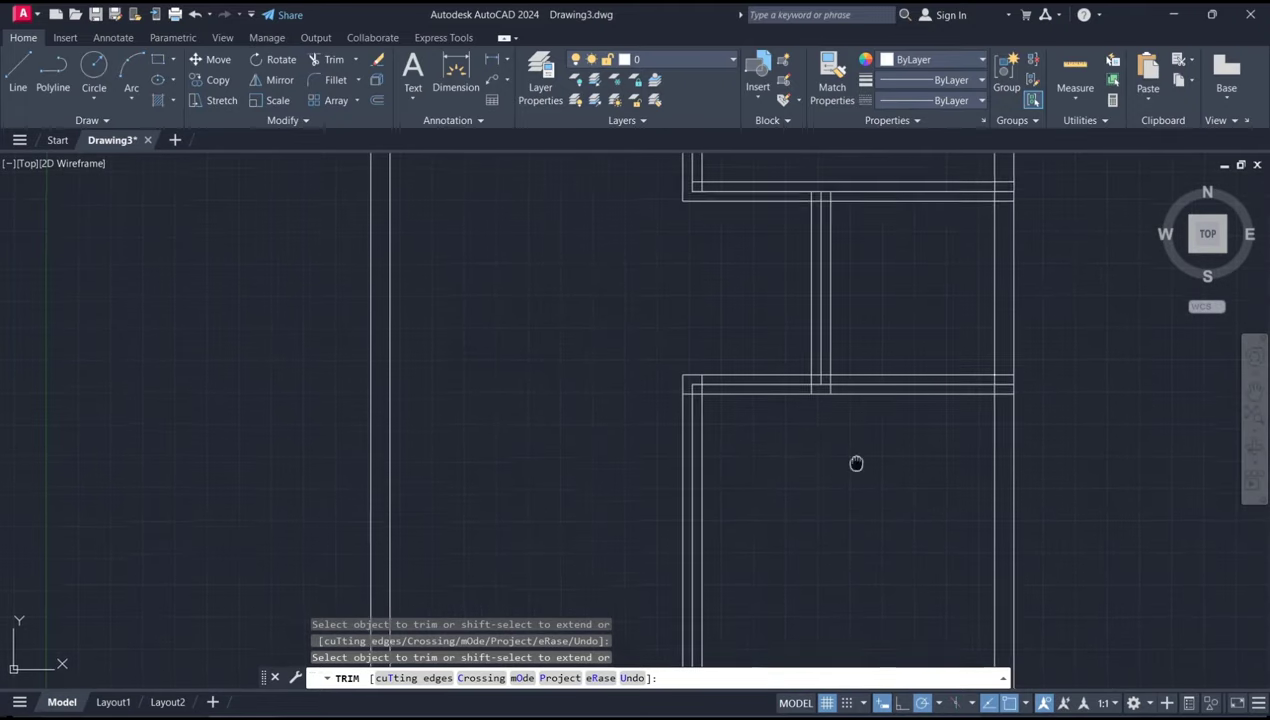
- Extend the wall lines to meet the right line and the left outer wall
middle_click_drag(856, 462, 882, 238)
scroll(700, 440, "up", 5)
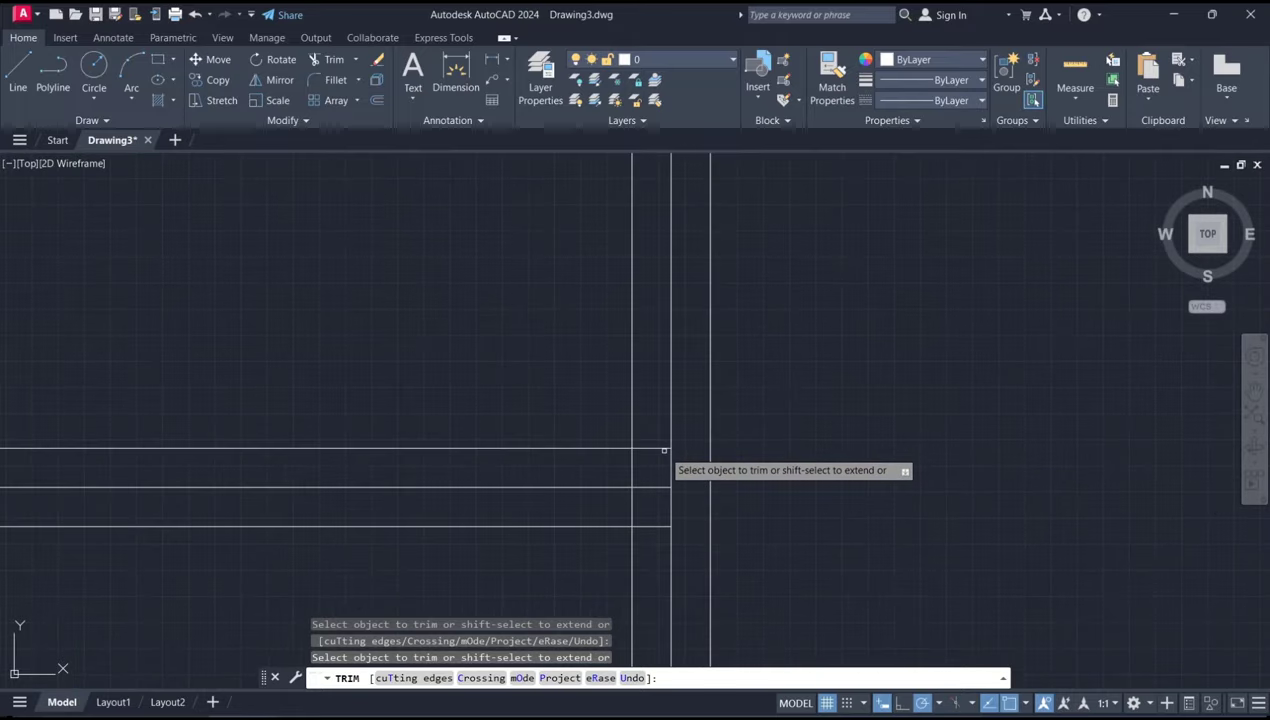
left_click(686, 446, "shift")
scroll(785, 524, "down", 3)
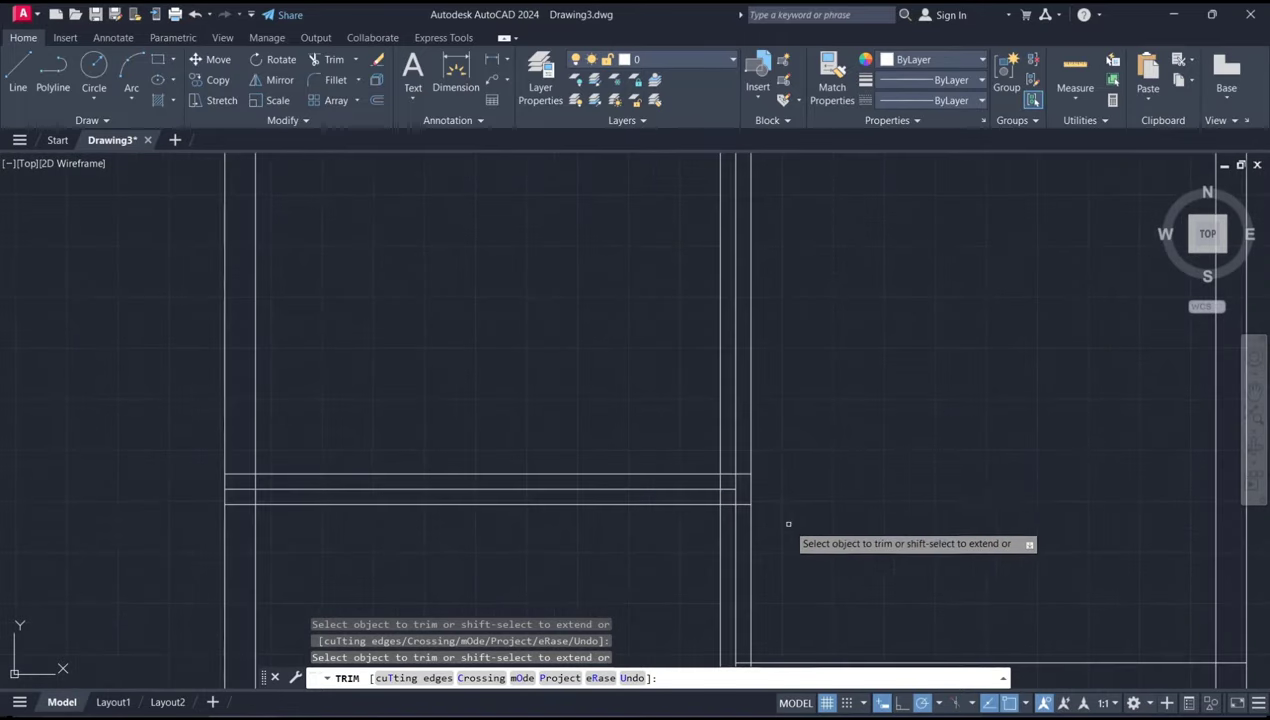
scroll(842, 382, "down", 3)
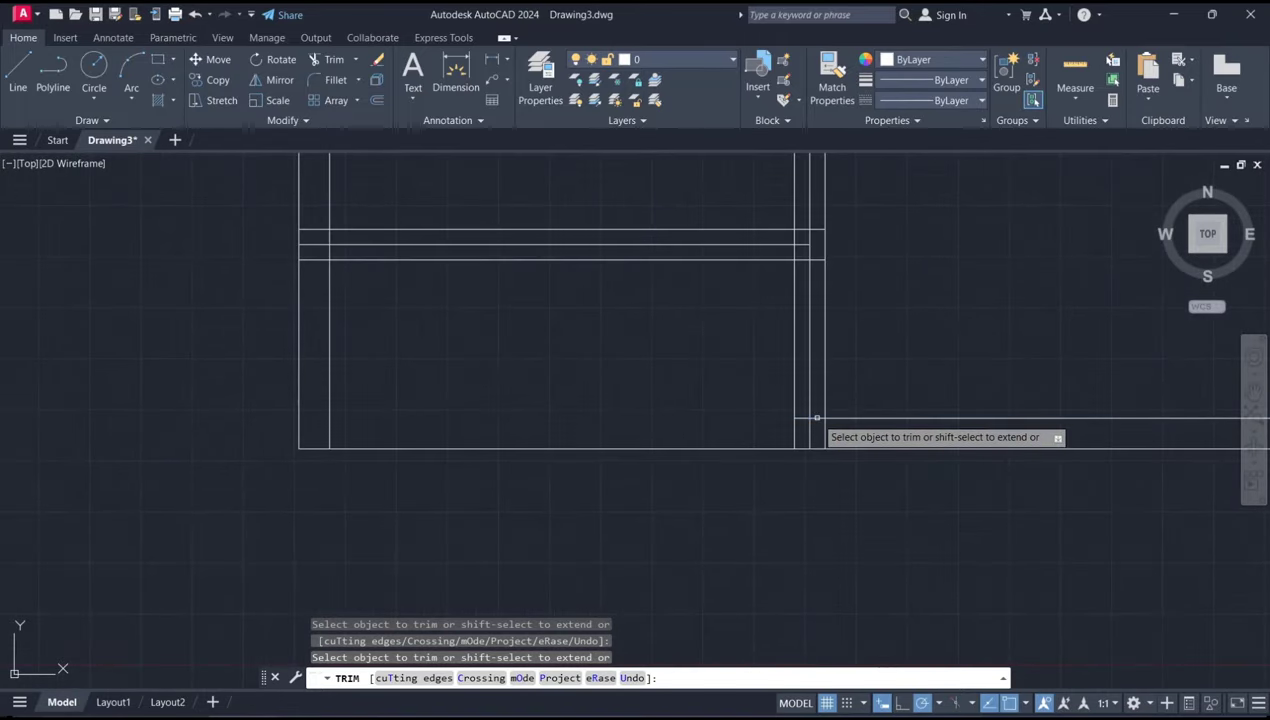
left_click(816, 418, "shift")
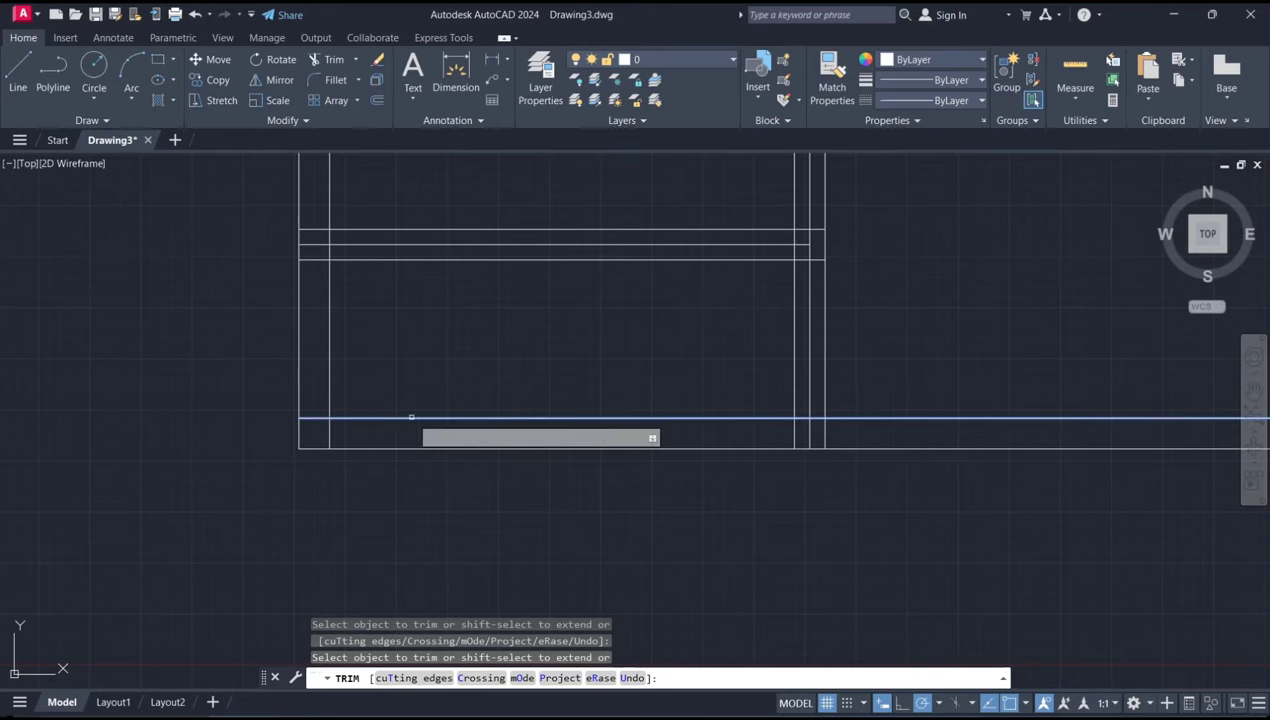
- Fence-trim the extra segment across the lower wall junction
left_click(549, 389)
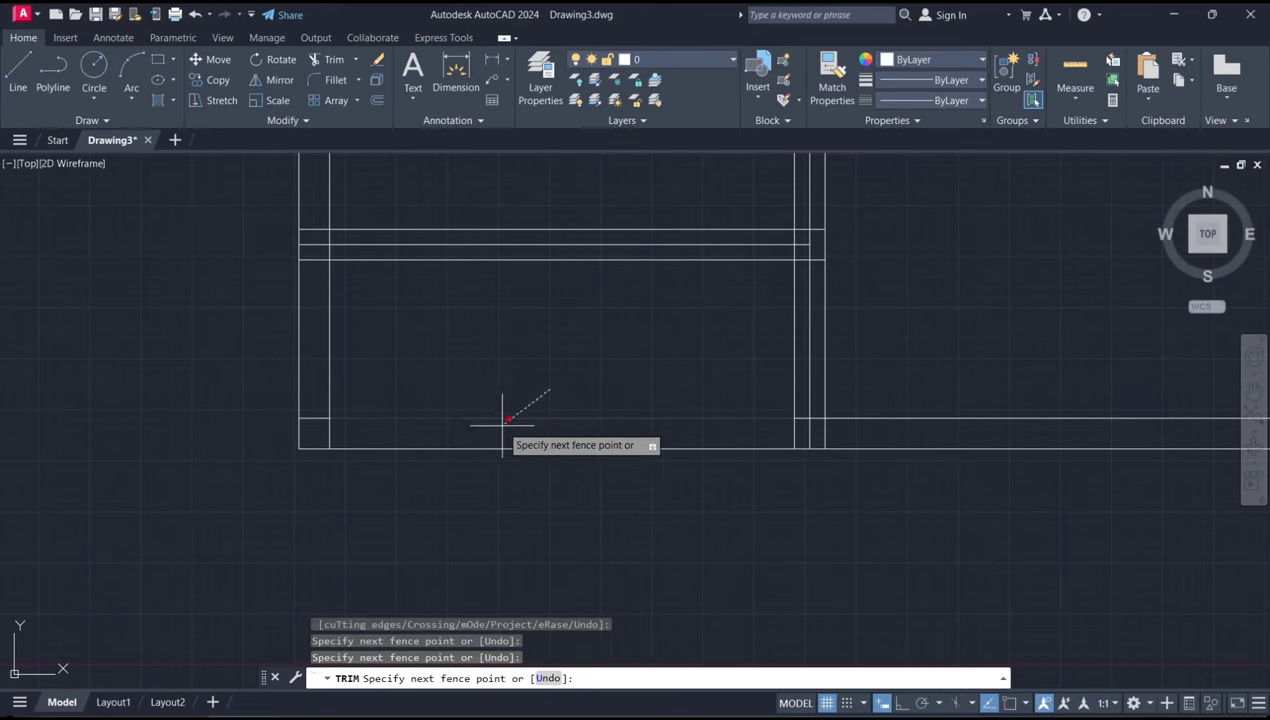
key("Return")
scroll(828, 303, "down", 5)
mouse_move(828, 303)
middle_mouse_down()
mouse_move(788, 434)
mouse_move(812, 361)
middle_mouse_up()
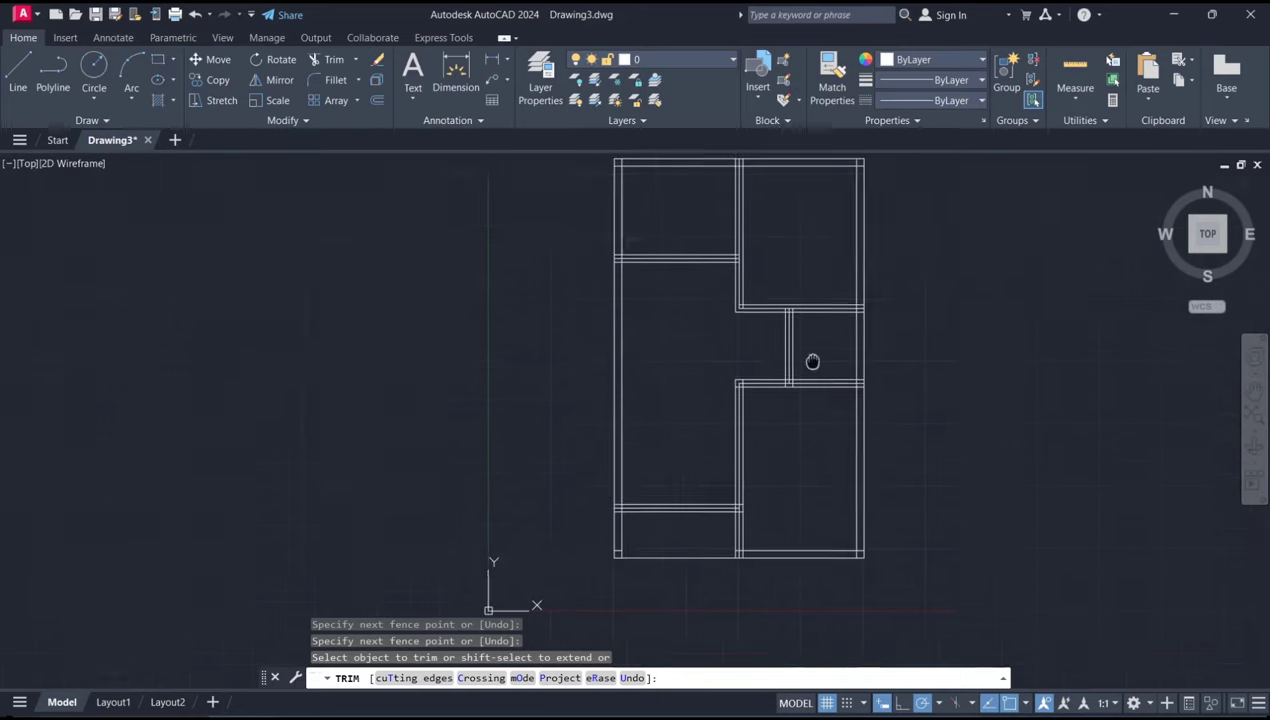
- Fence-trim the crossing lines at the next wall junction
scroll(737, 346, "up", 3)
scroll(700, 360, "up", 3)
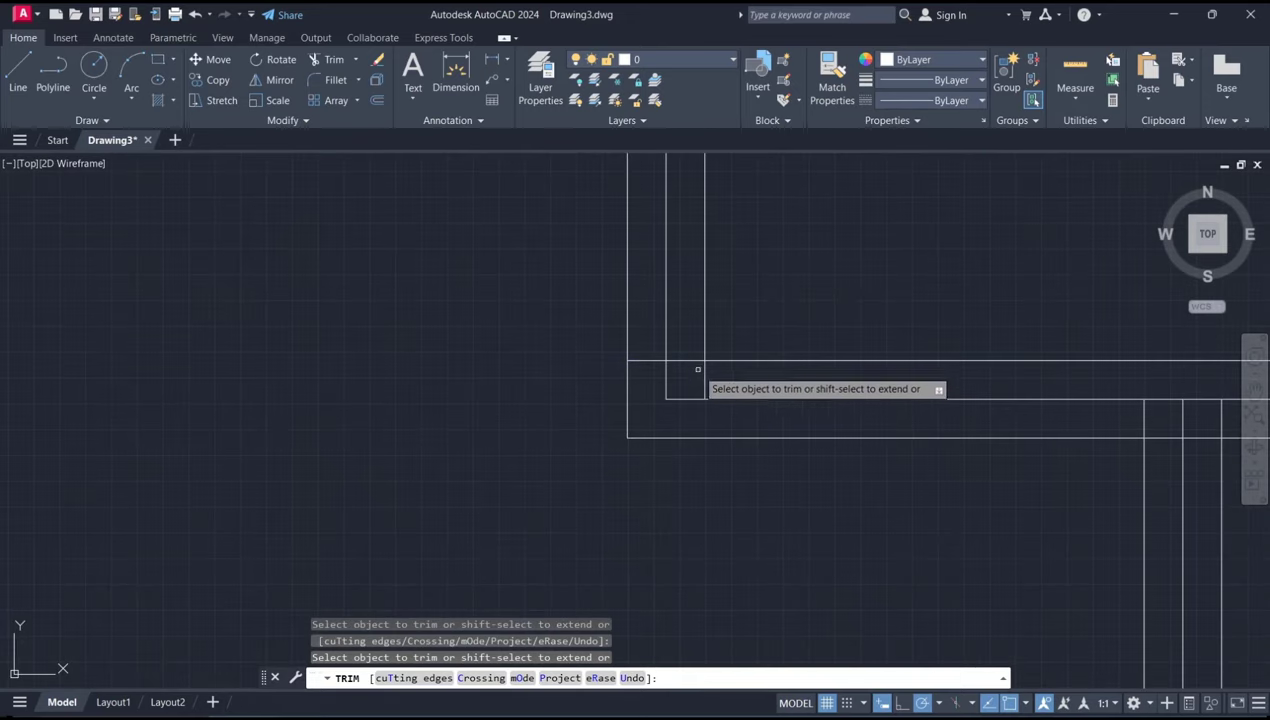
scroll(842, 286, "down", 3)
middle_click_drag(842, 286, 780, 323)
scroll(815, 387, "up", 3)
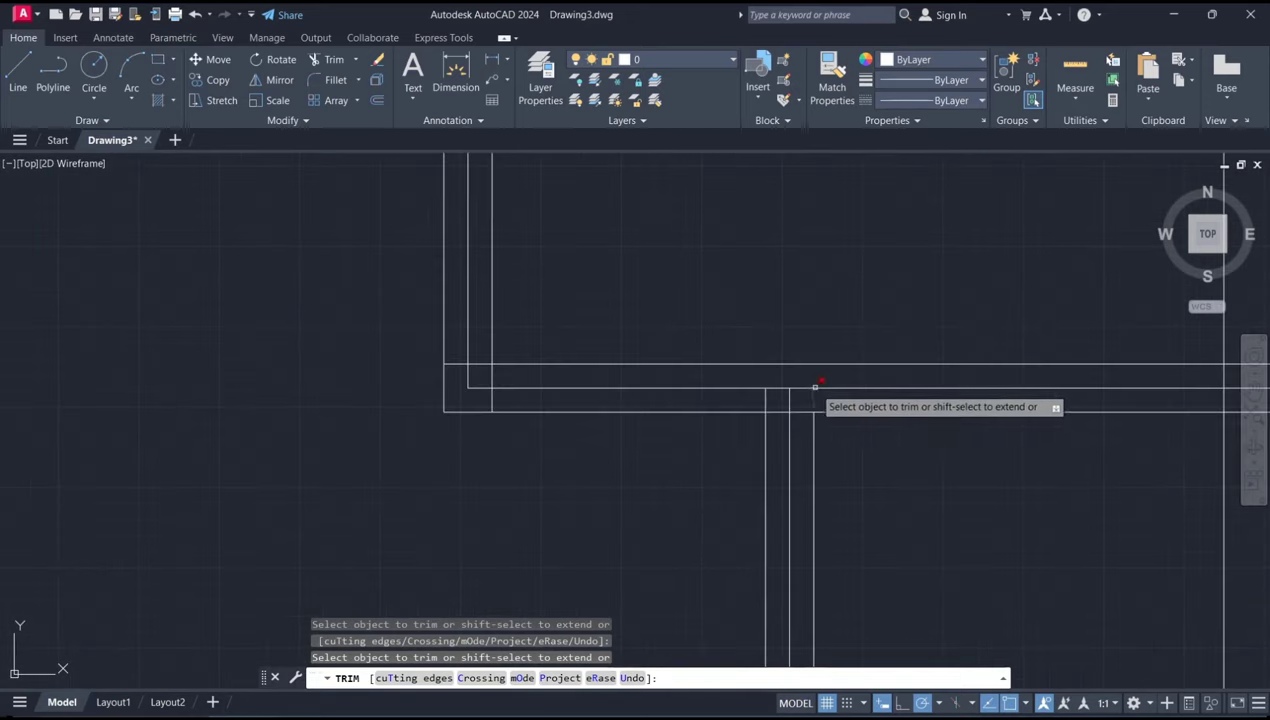
left_click(815, 399)
left_click(775, 400)
key("Return")
left_click(757, 403)
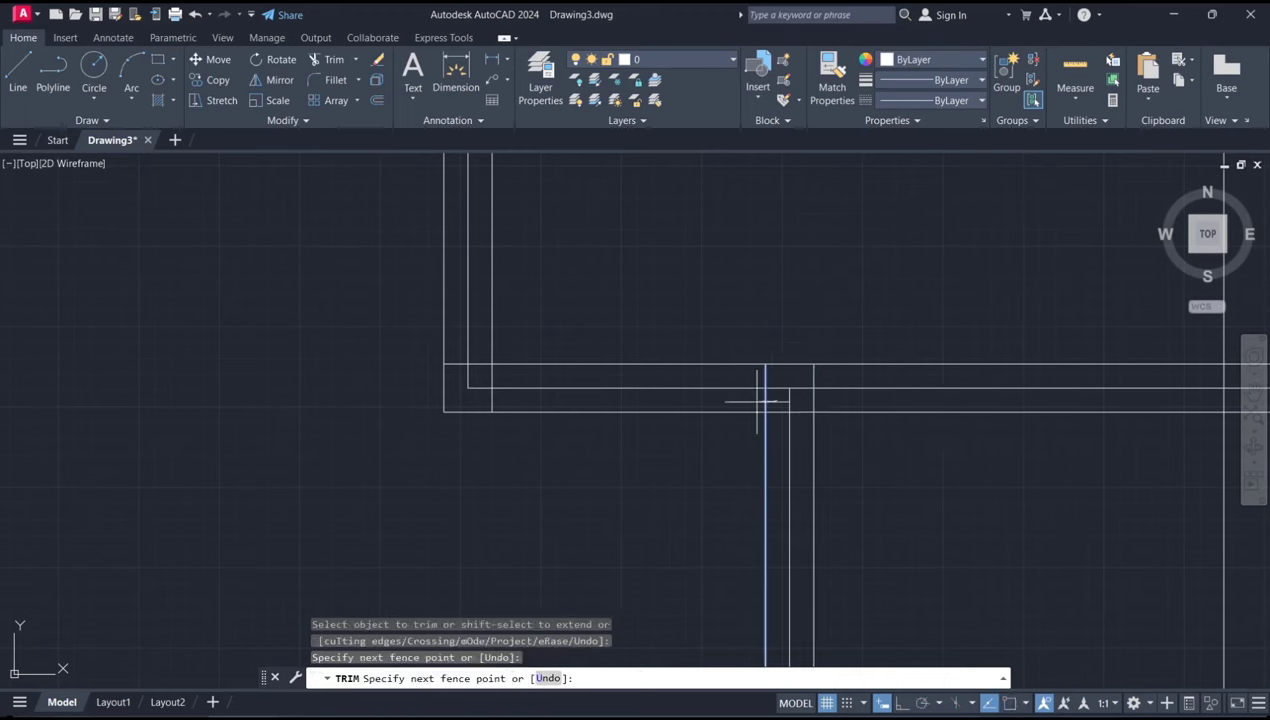
left_click(757, 403)
key("Return")
- Fence-trim the upper junction's crossing lines and end the TRIM command
scroll(836, 275, "down", 2)
middle_click_drag(836, 275, 760, 435)
scroll(564, 380, "up", 2)
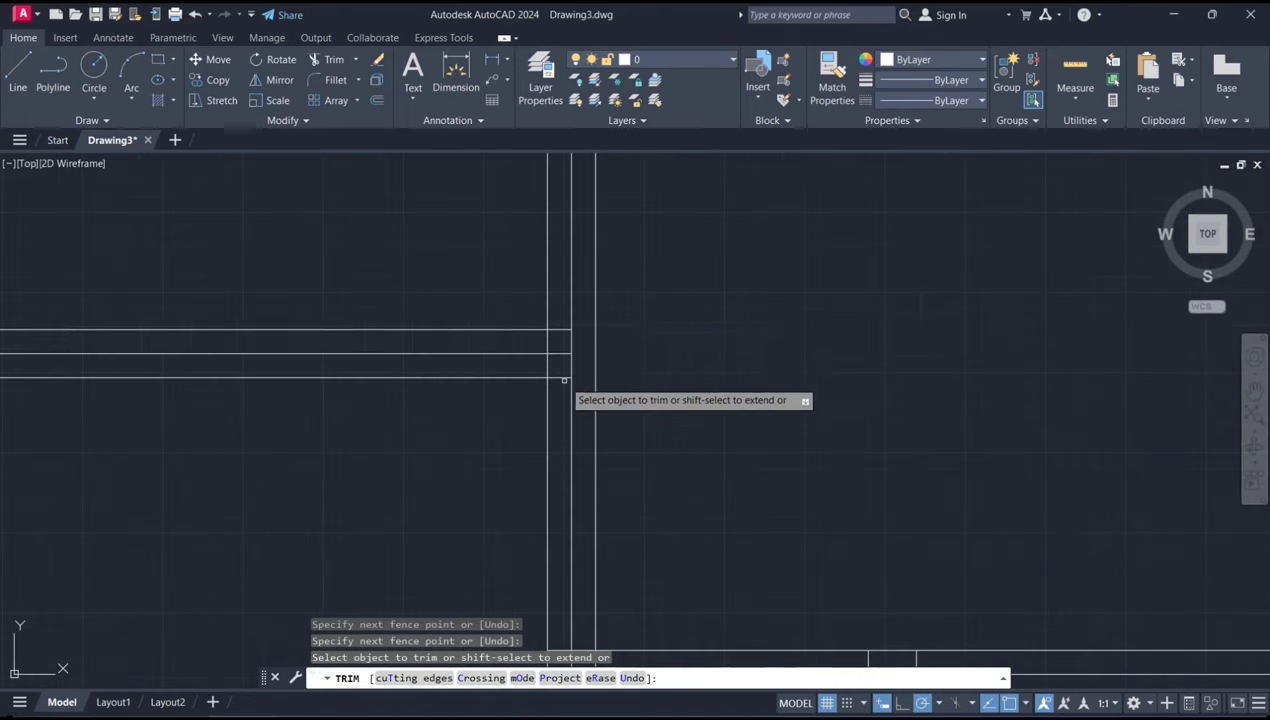
left_click(557, 336, "shift")
left_click(556, 350, "shift")
key("Return")
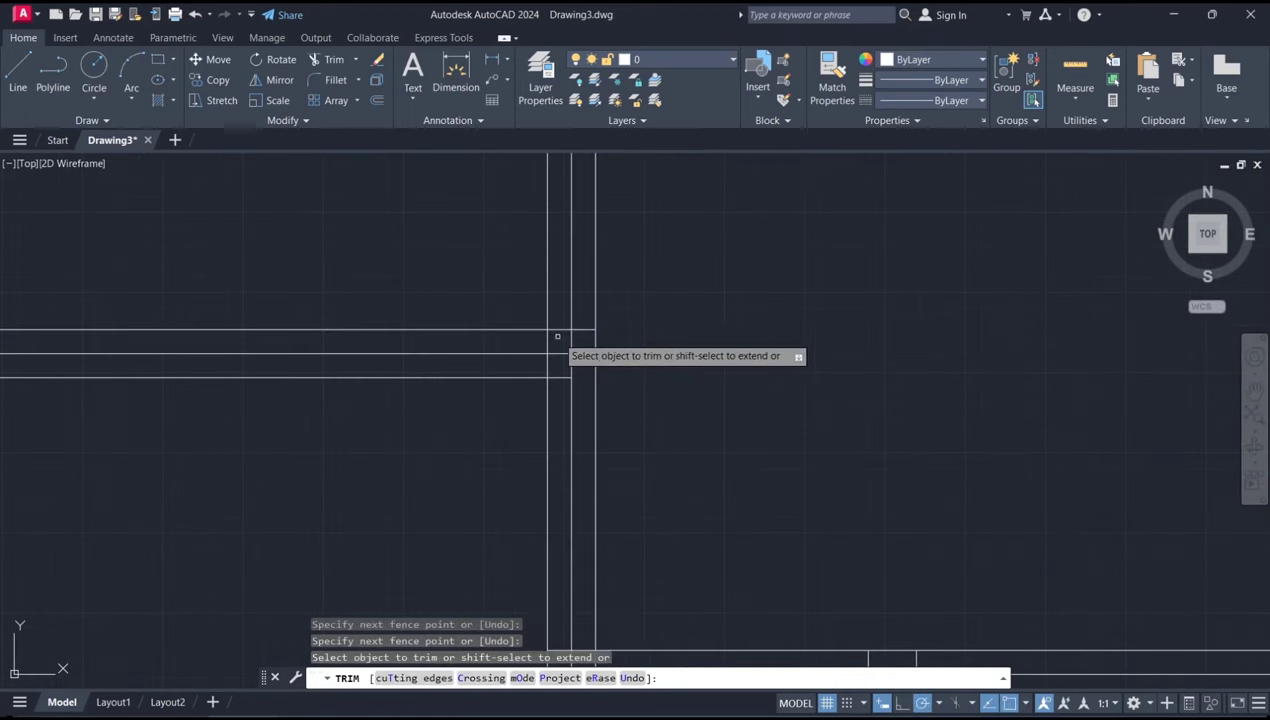
scroll(587, 377, "down", 2)
middle_click_drag(677, 203, 677, 353)
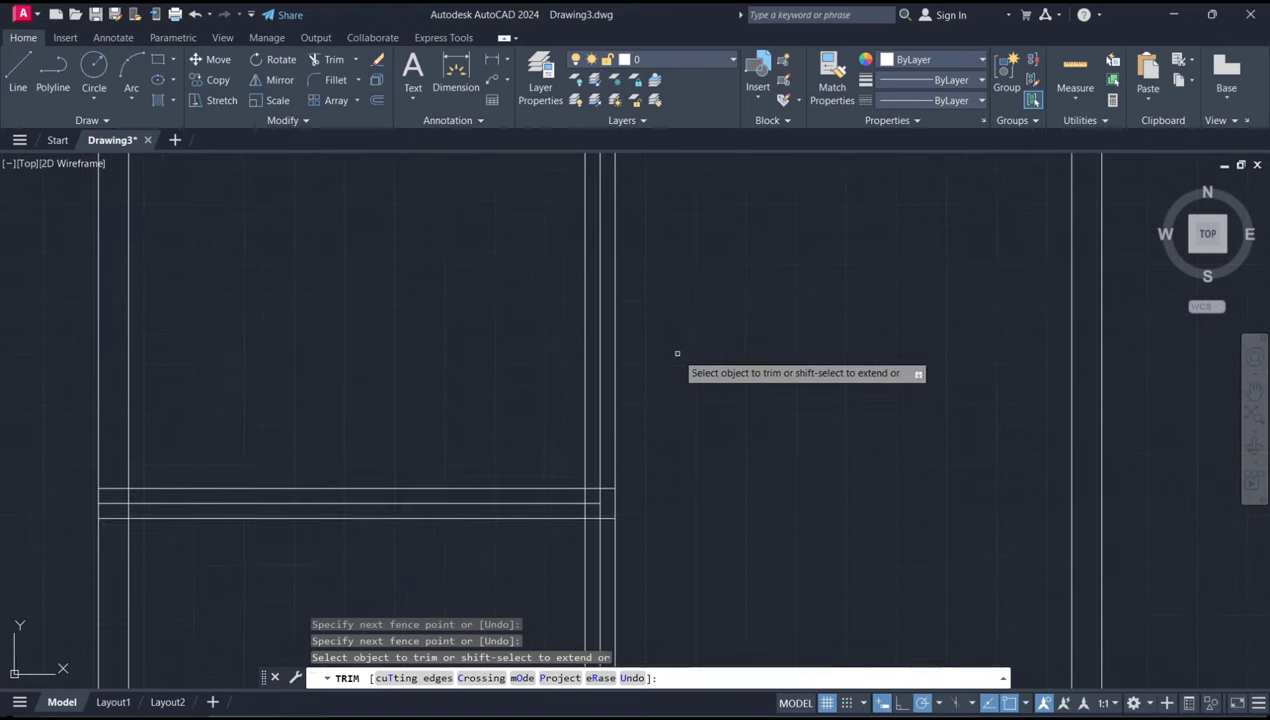
scroll(677, 353, "down", 3)
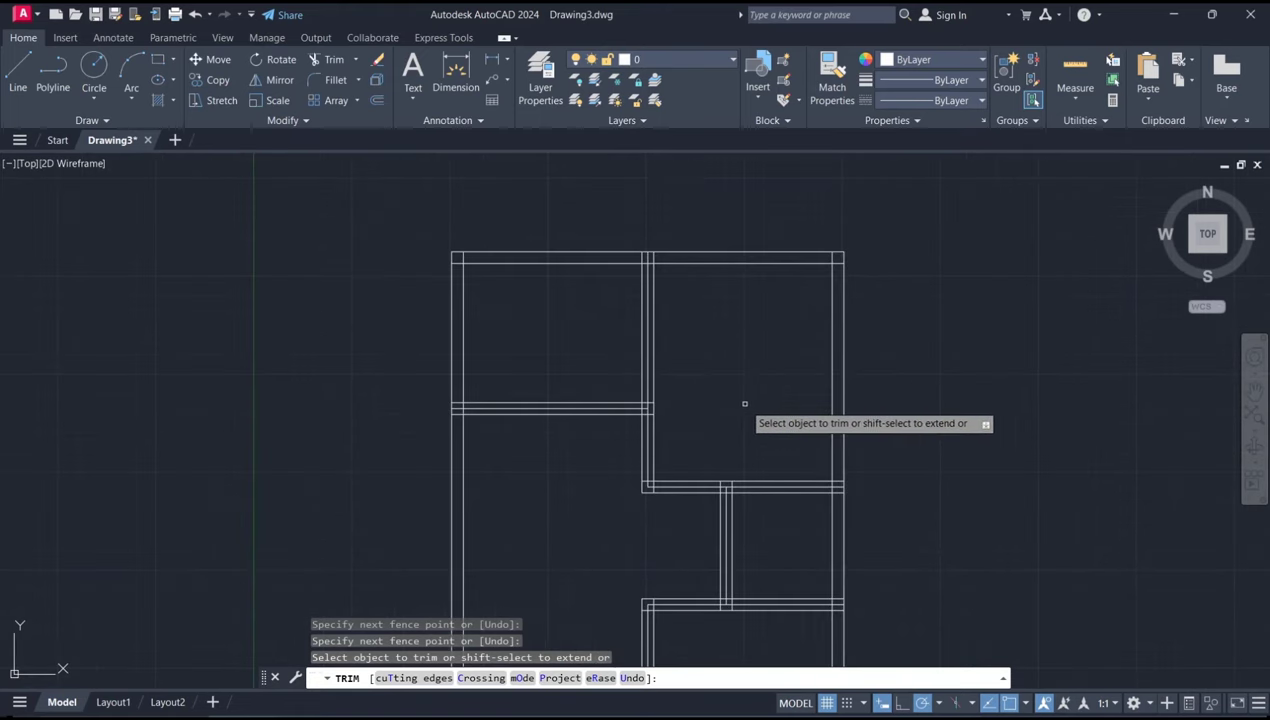
key("Return")
mouse_move(744, 404)
middle_mouse_down()
mouse_move(728, 385)
mouse_move(743, 281)
mouse_move(760, 266)
mouse_move(755, 309)
middle_mouse_up()
scroll(764, 268, "down", 2)
type("LAYER")
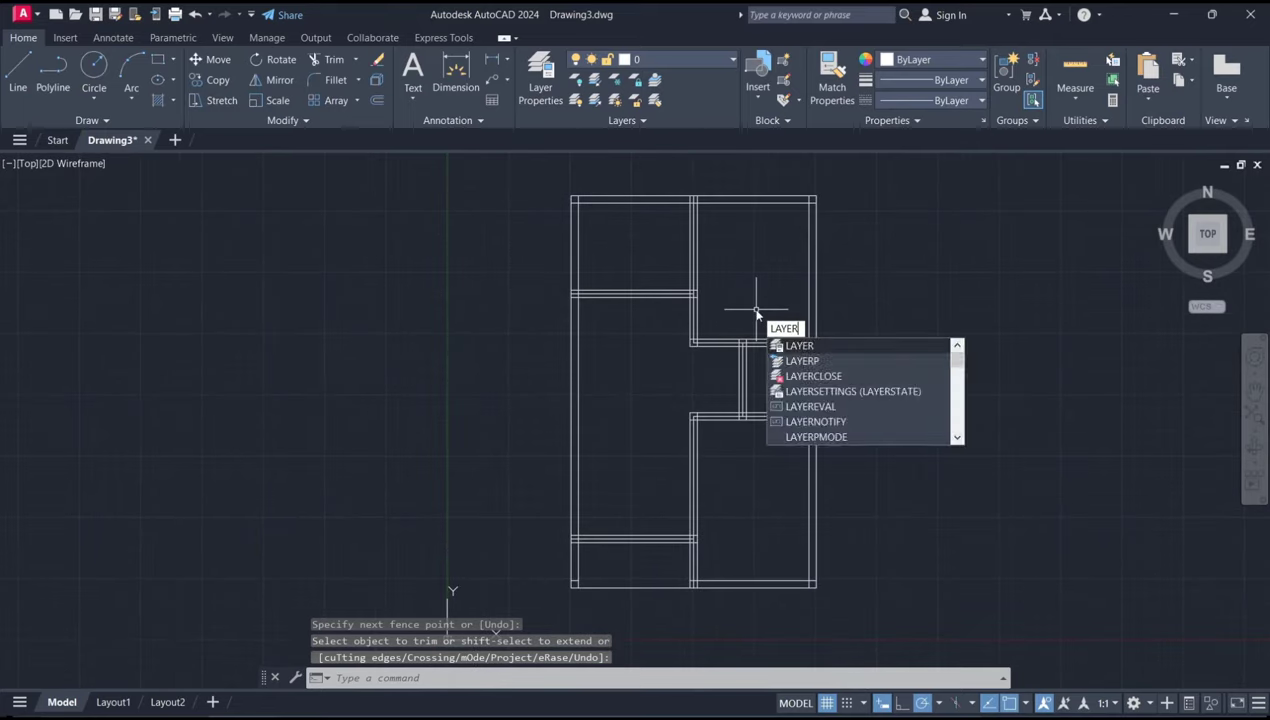
- Create a new layer named cENTER with colour 241 pink
key("Return")
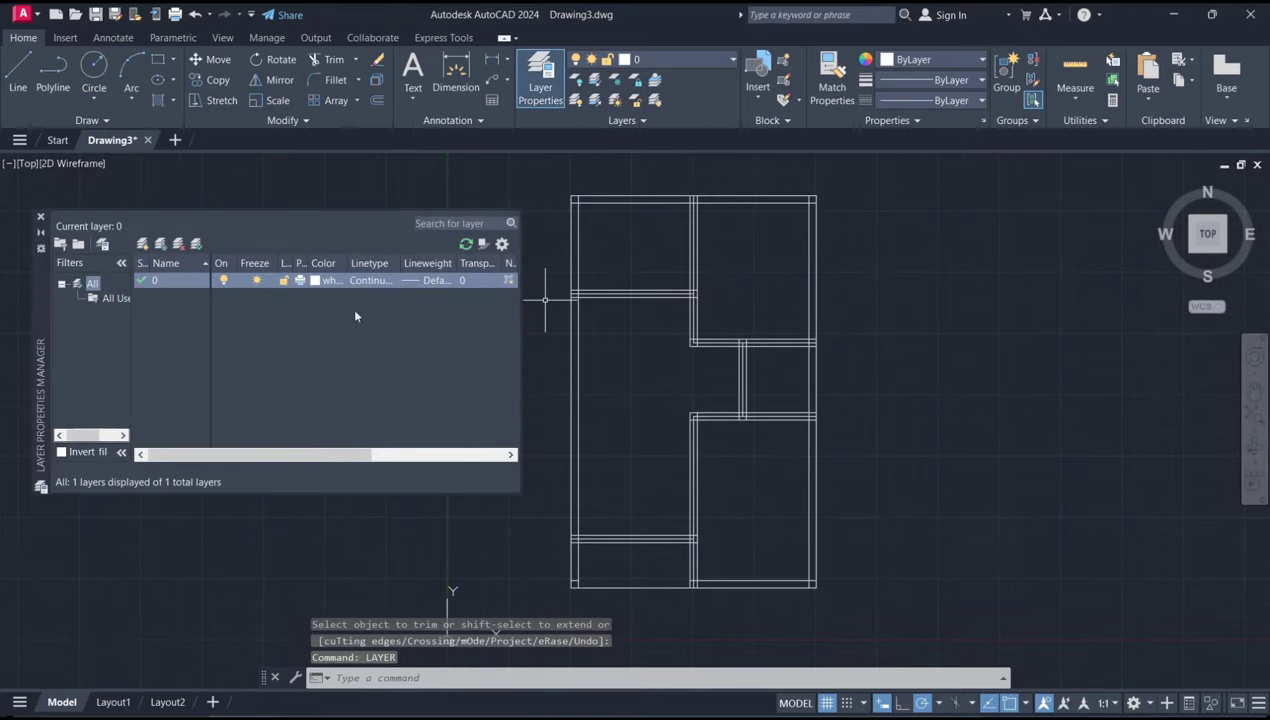
left_click(143, 245)
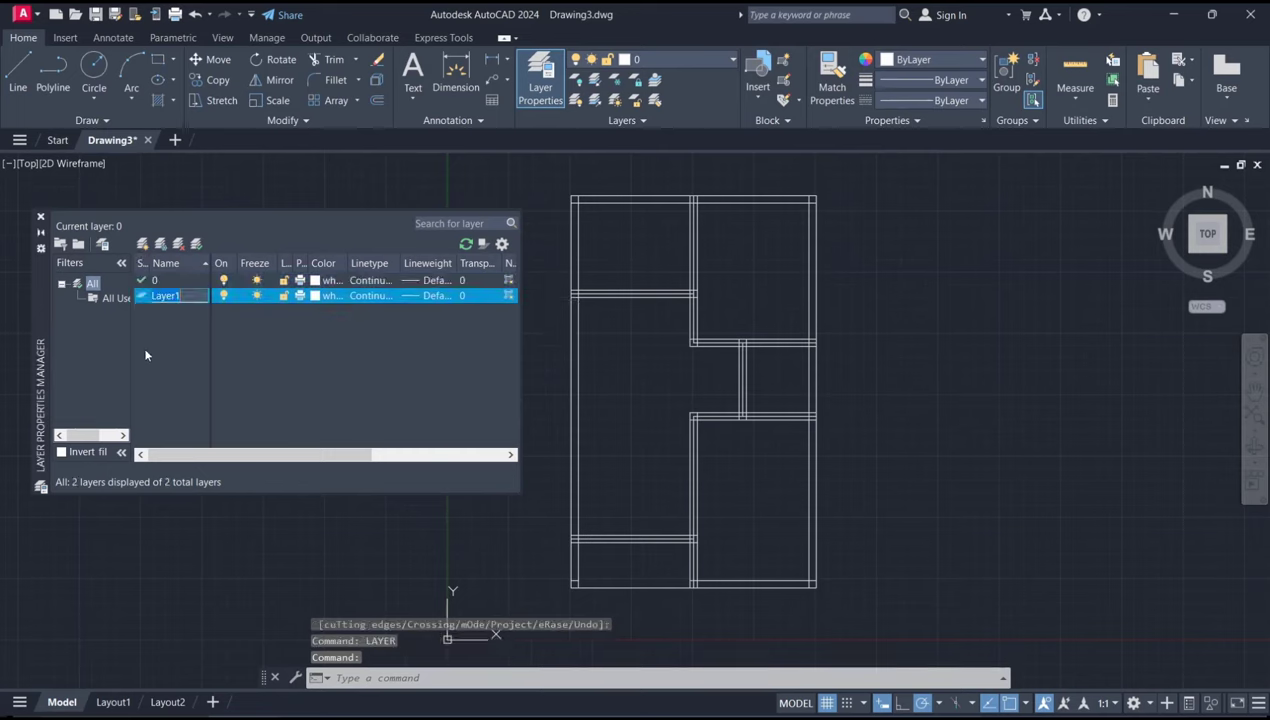
type("cENTER")
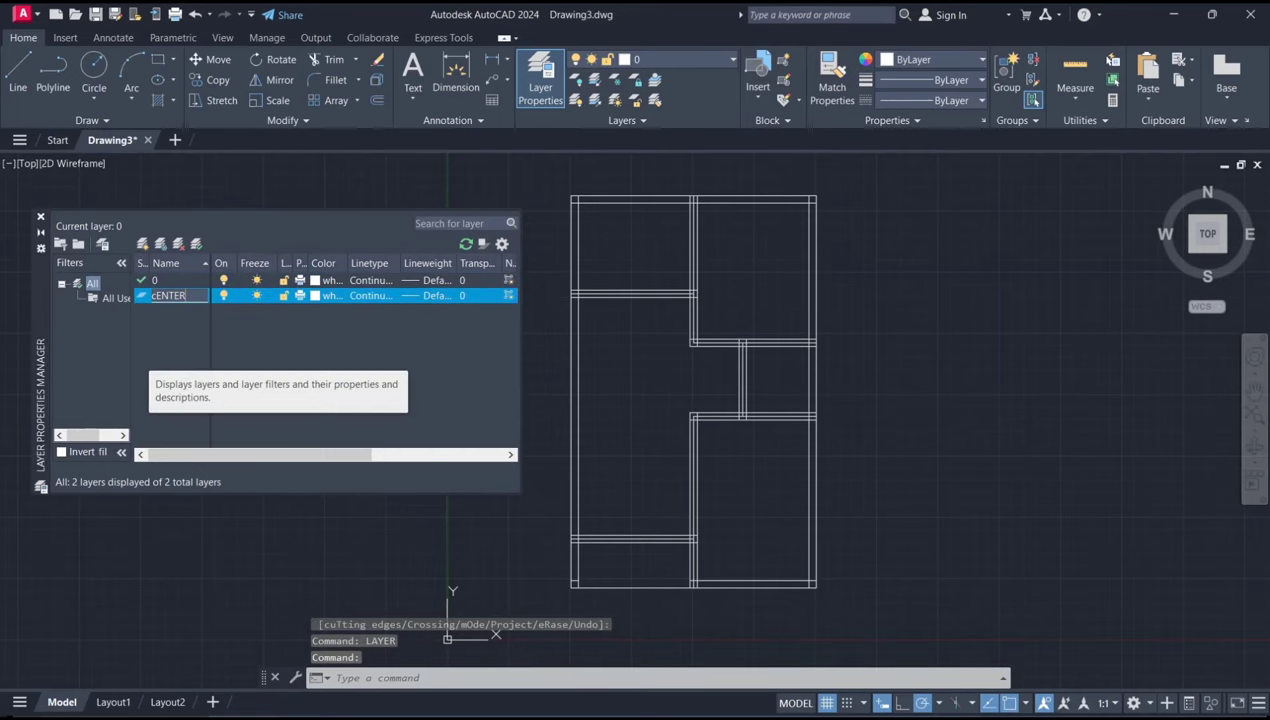
left_click(316, 297)
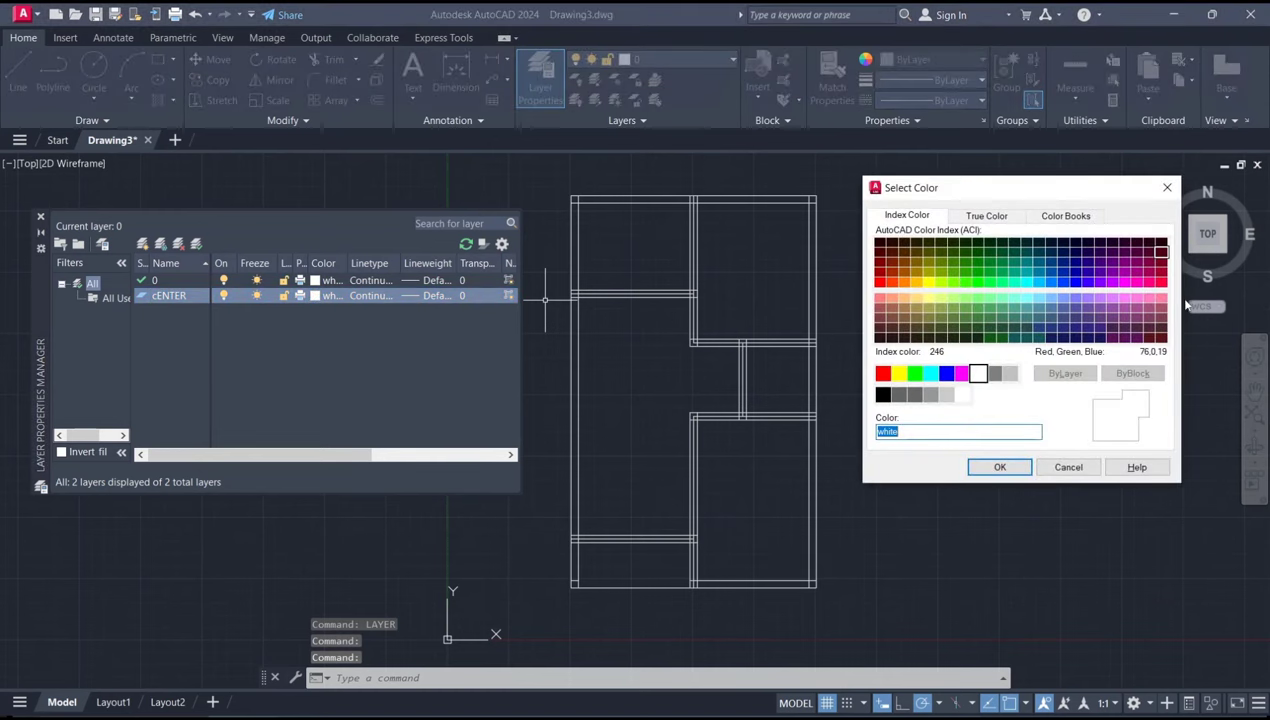
left_click(1161, 299)
left_click(1000, 467)
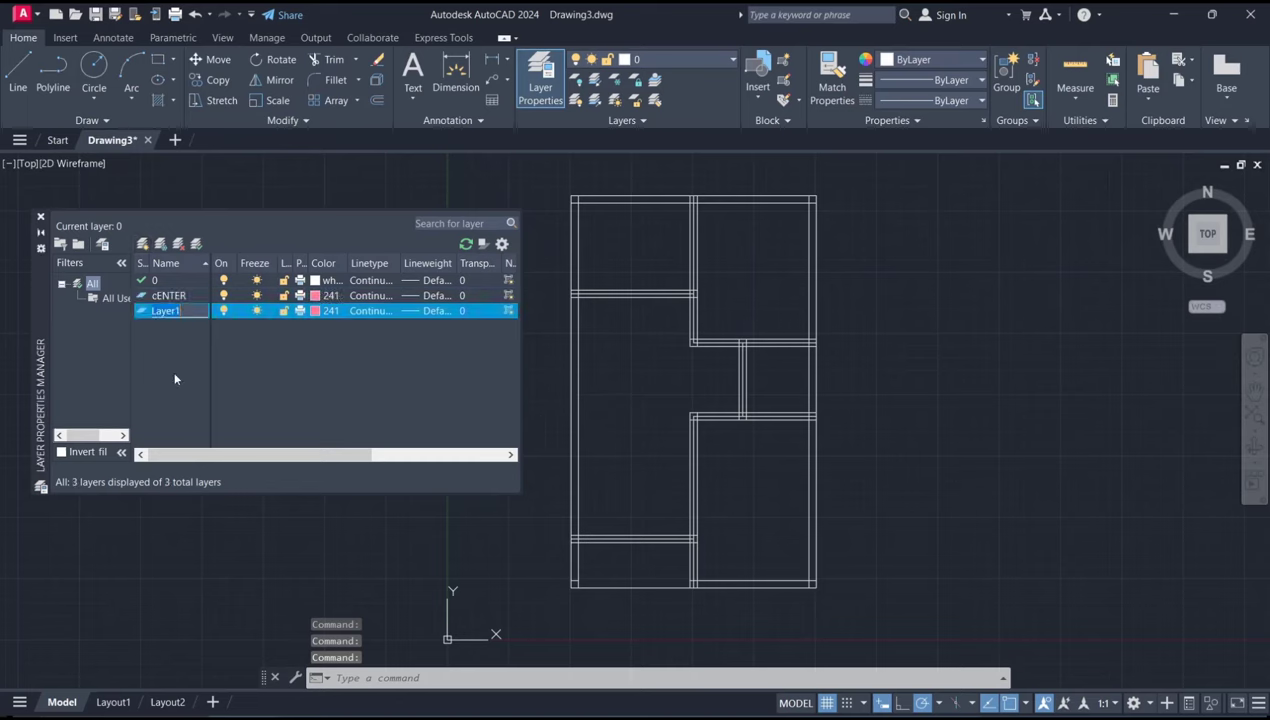
- Add a yellow wALL layer and close the layer manager
type("wALL")
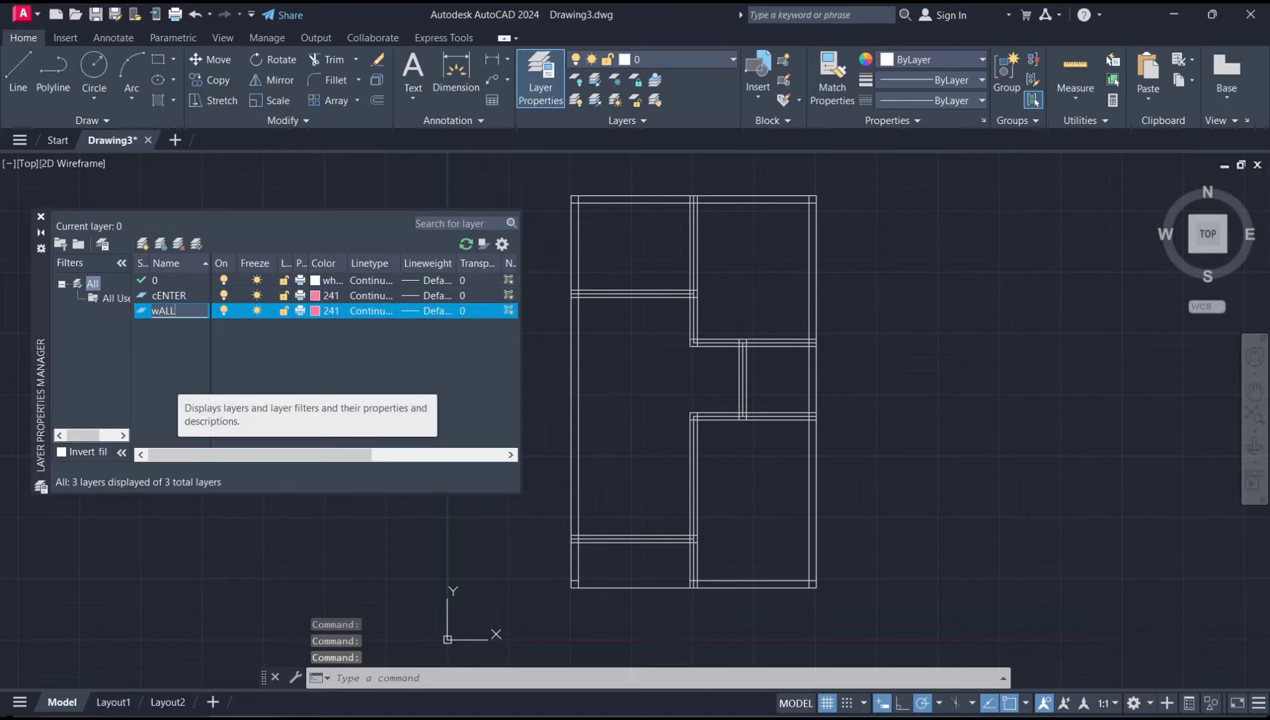
key("Return")
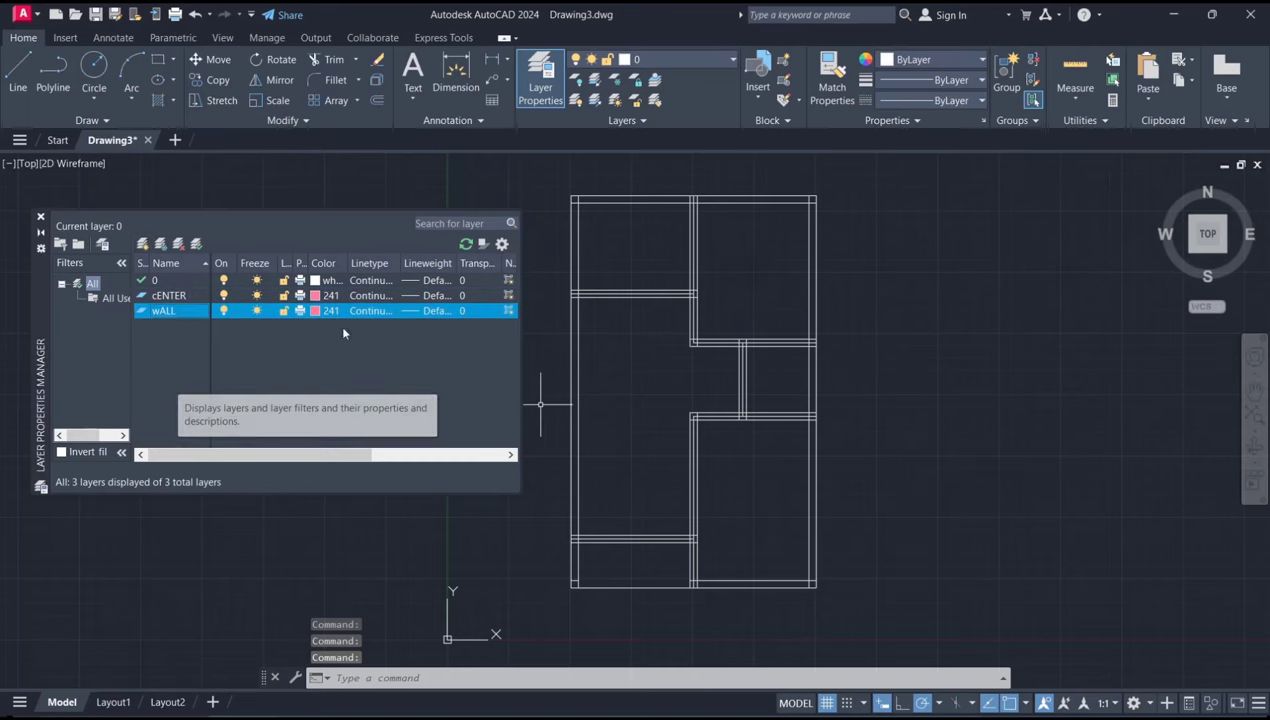
left_click(315, 311)
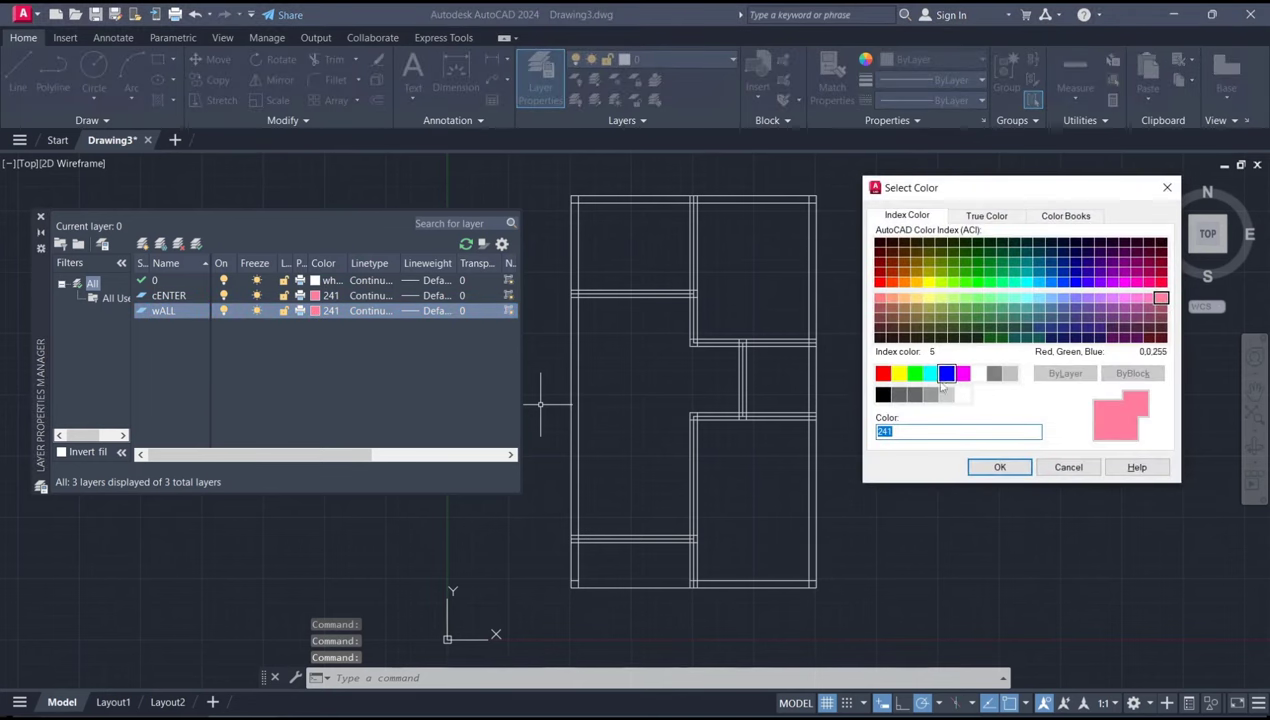
left_click(900, 376)
left_click(998, 468)
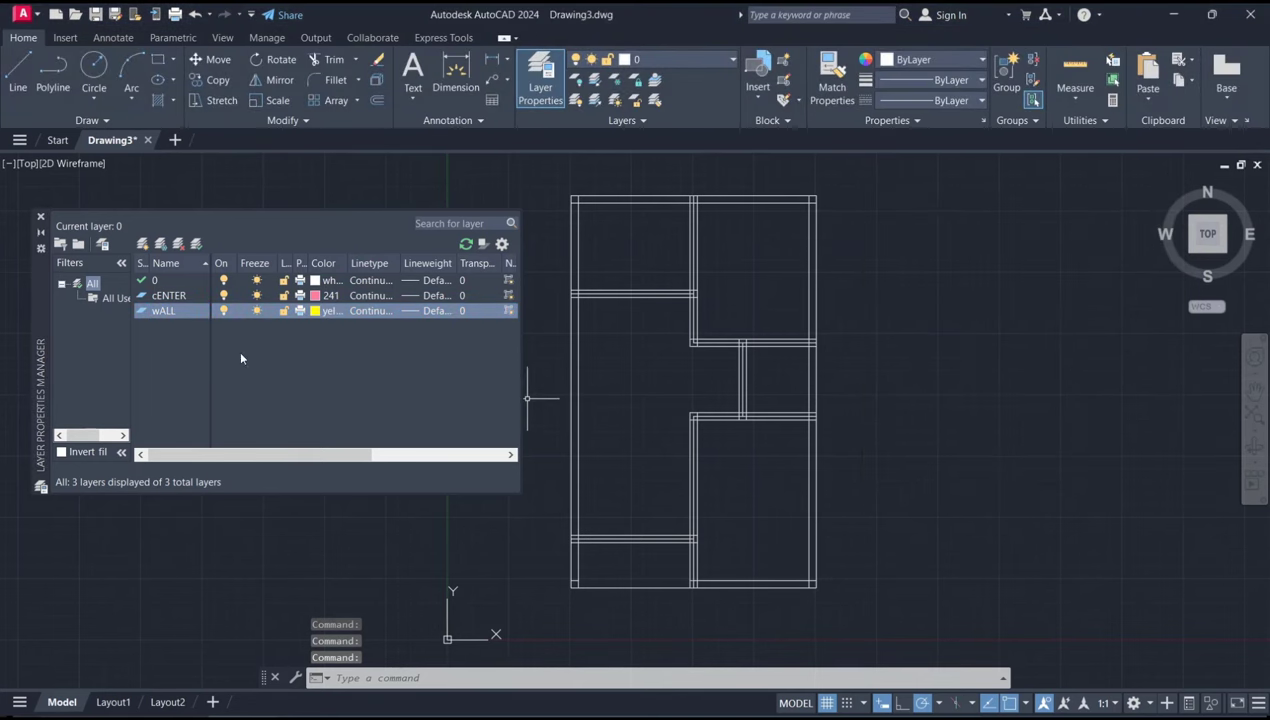
left_click(40, 218)
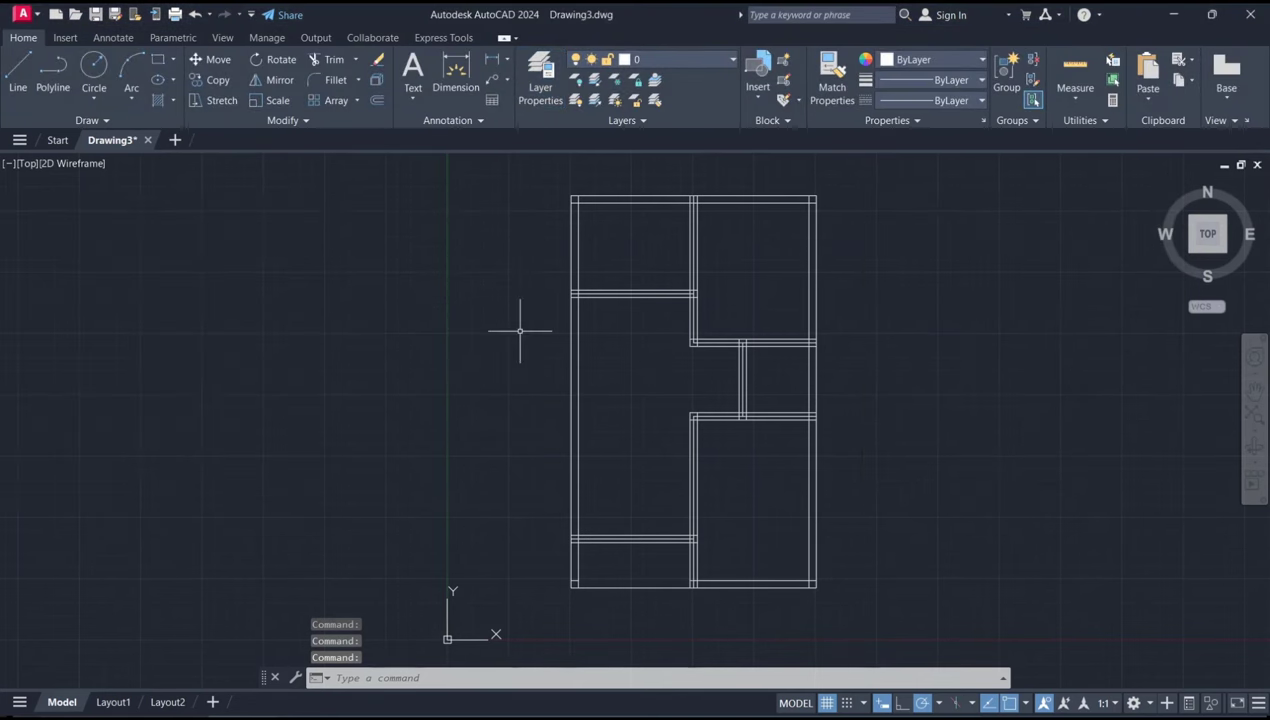
- Open the Properties palette and select the first four interior partition lines
type("Pro")
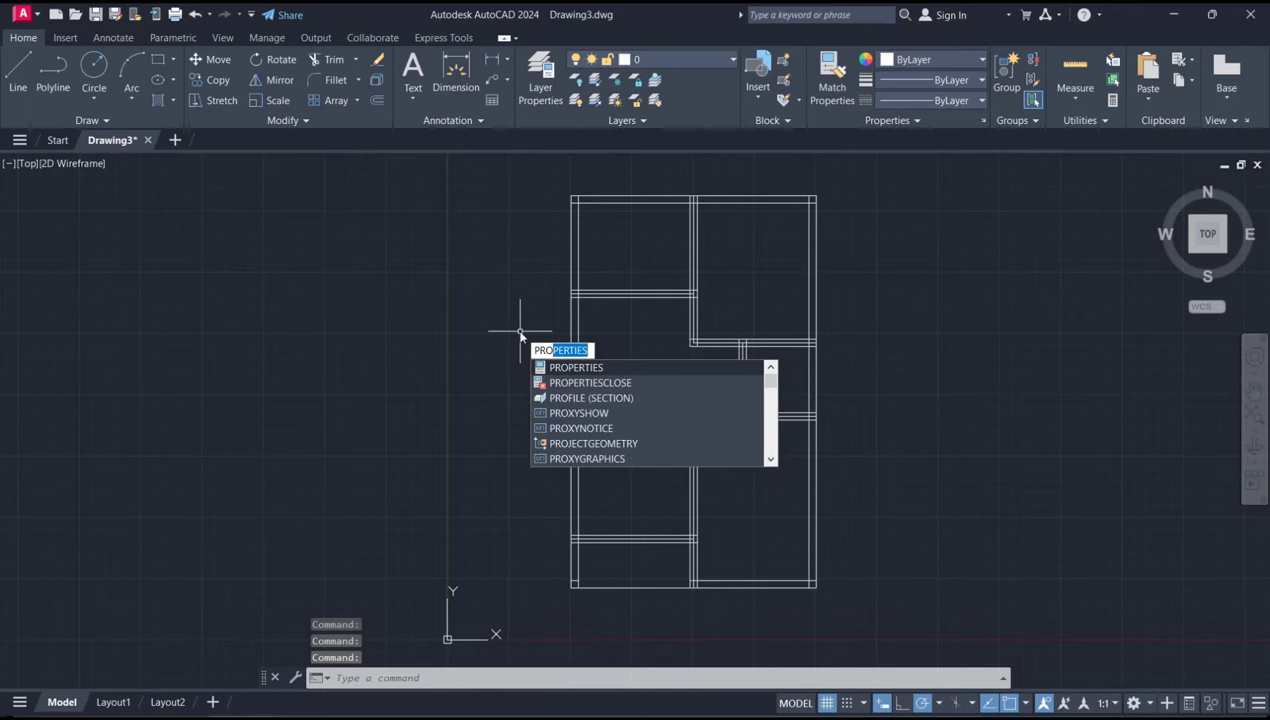
key("Return")
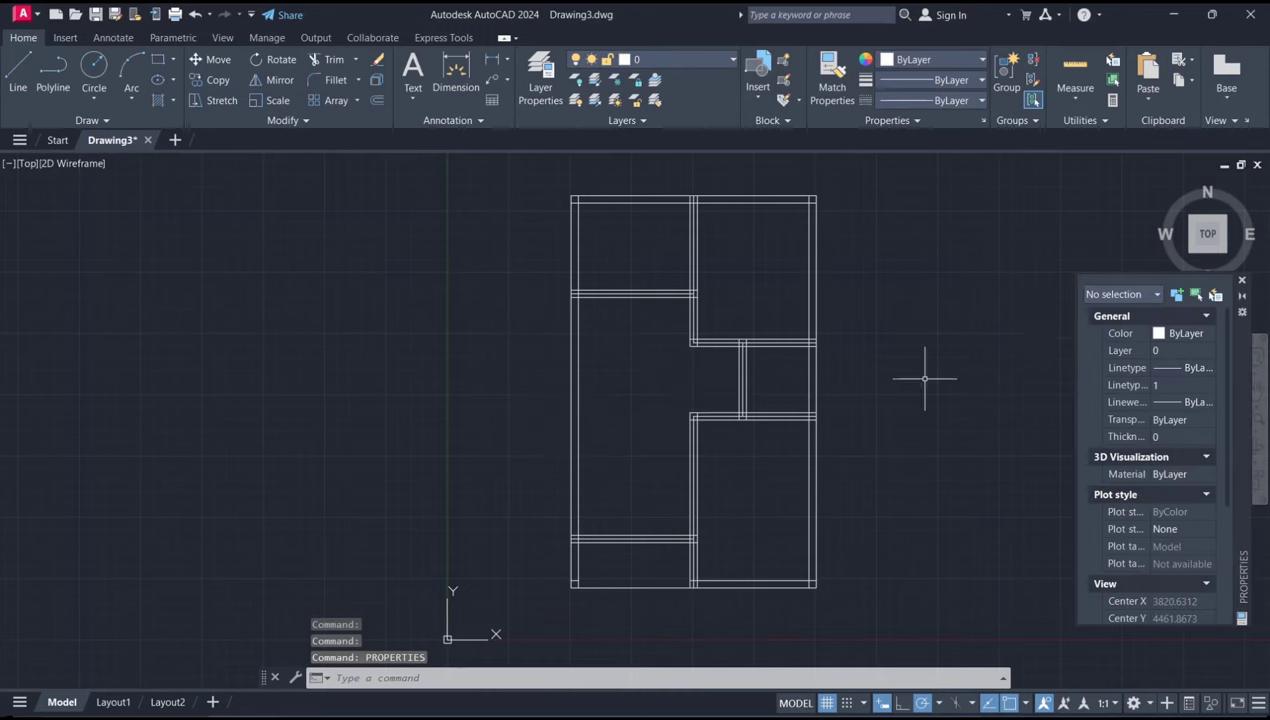
scroll(700, 535, "up", 3)
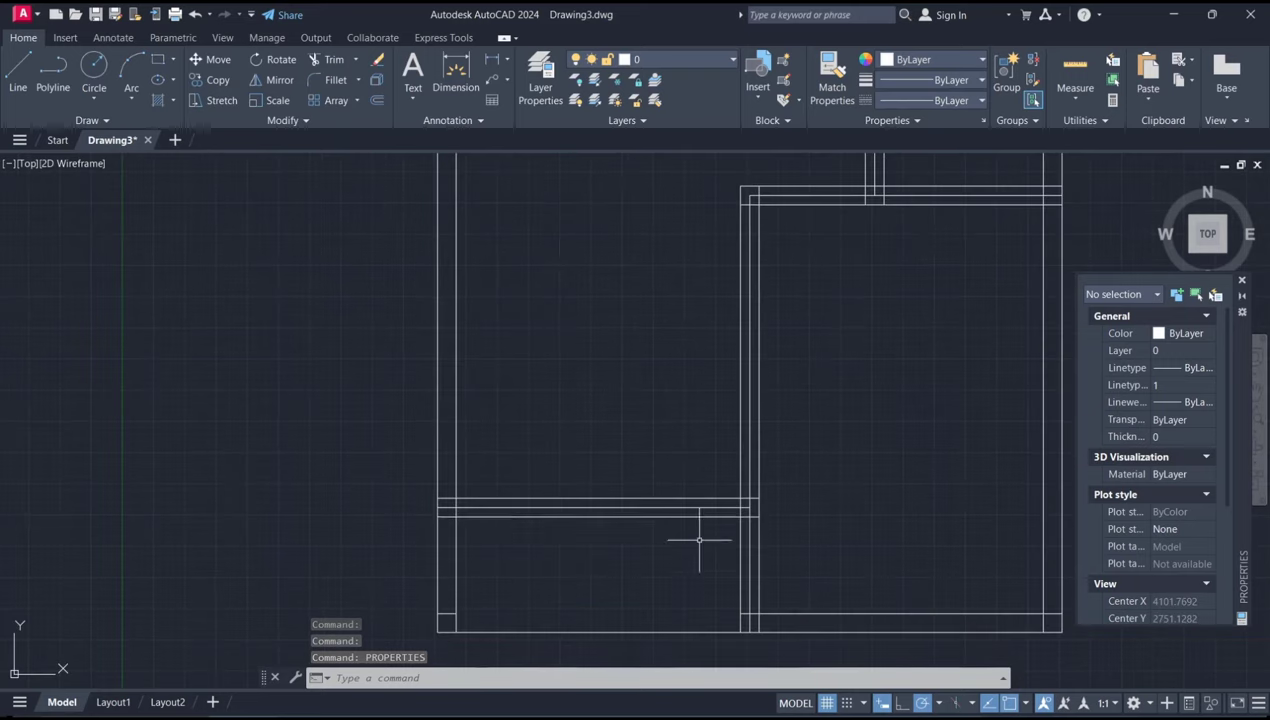
left_click(729, 508)
left_click(752, 477)
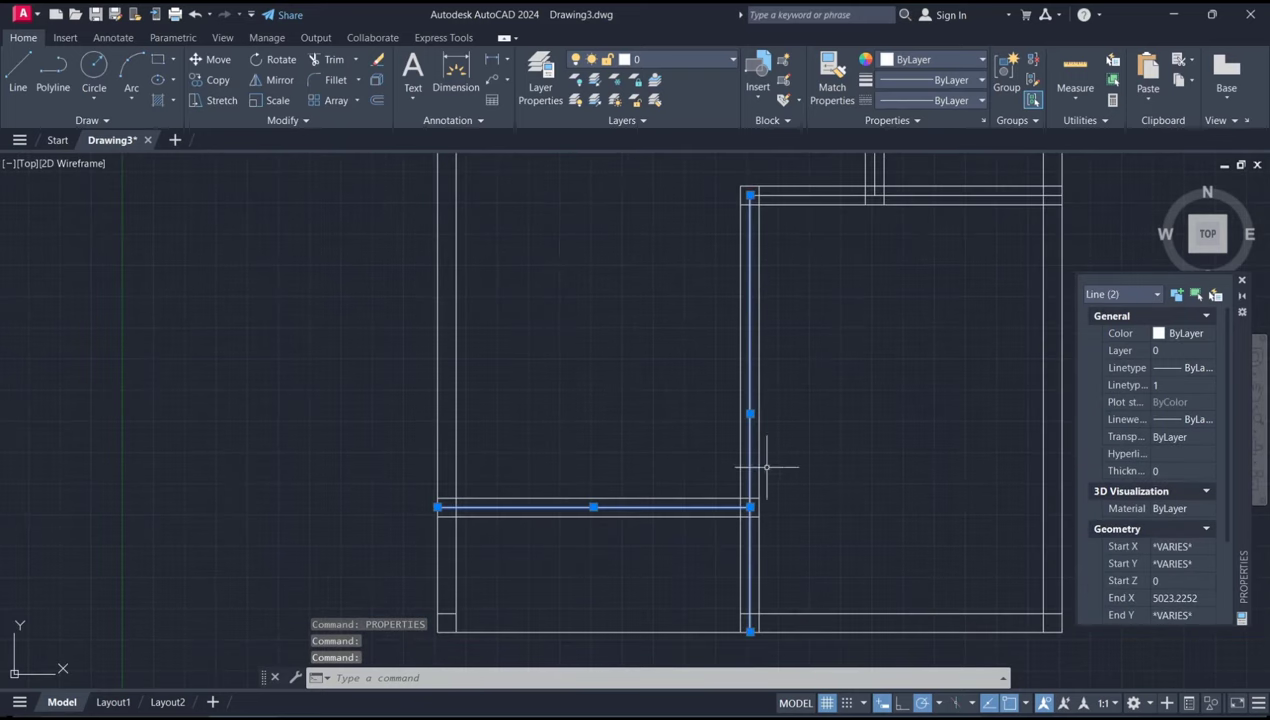
middle_click_drag(875, 312, 802, 578)
left_click(830, 447)
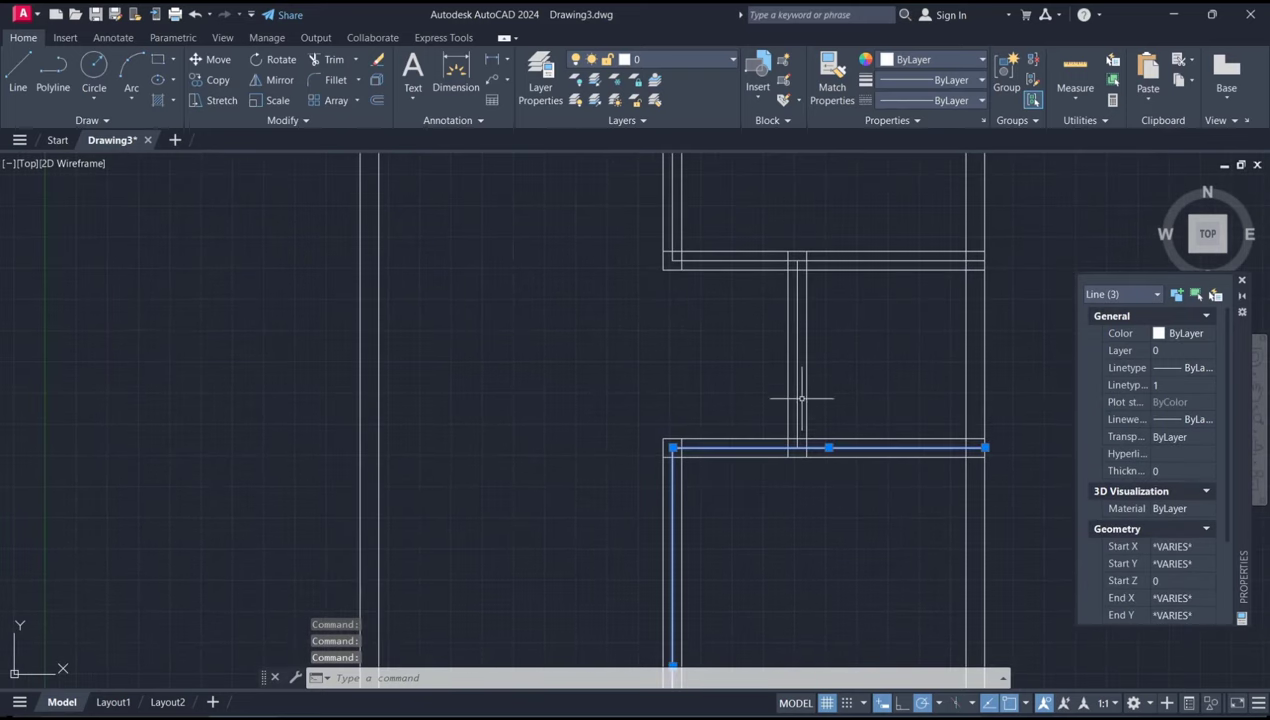
left_click(794, 377)
middle_click_drag(802, 369, 697, 425)
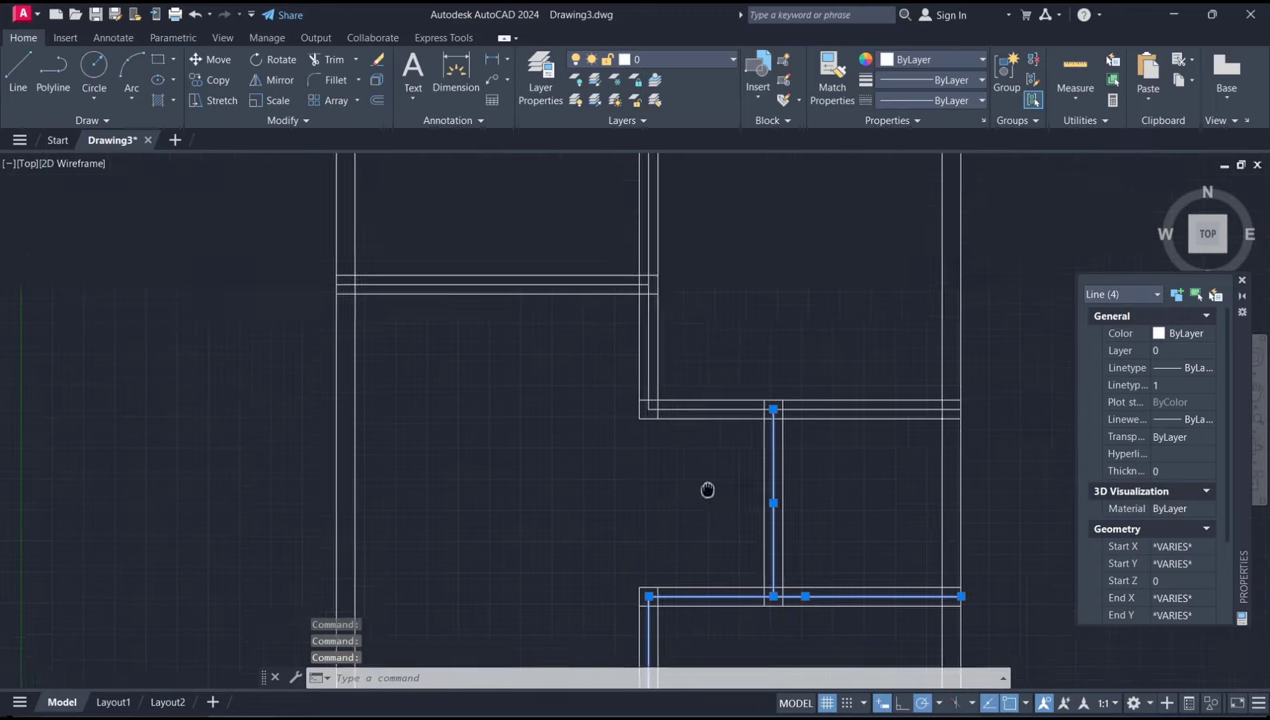
- Select the remaining partition lines and move them all onto the cENTER layer
left_click(697, 420)
left_click(960, 444)
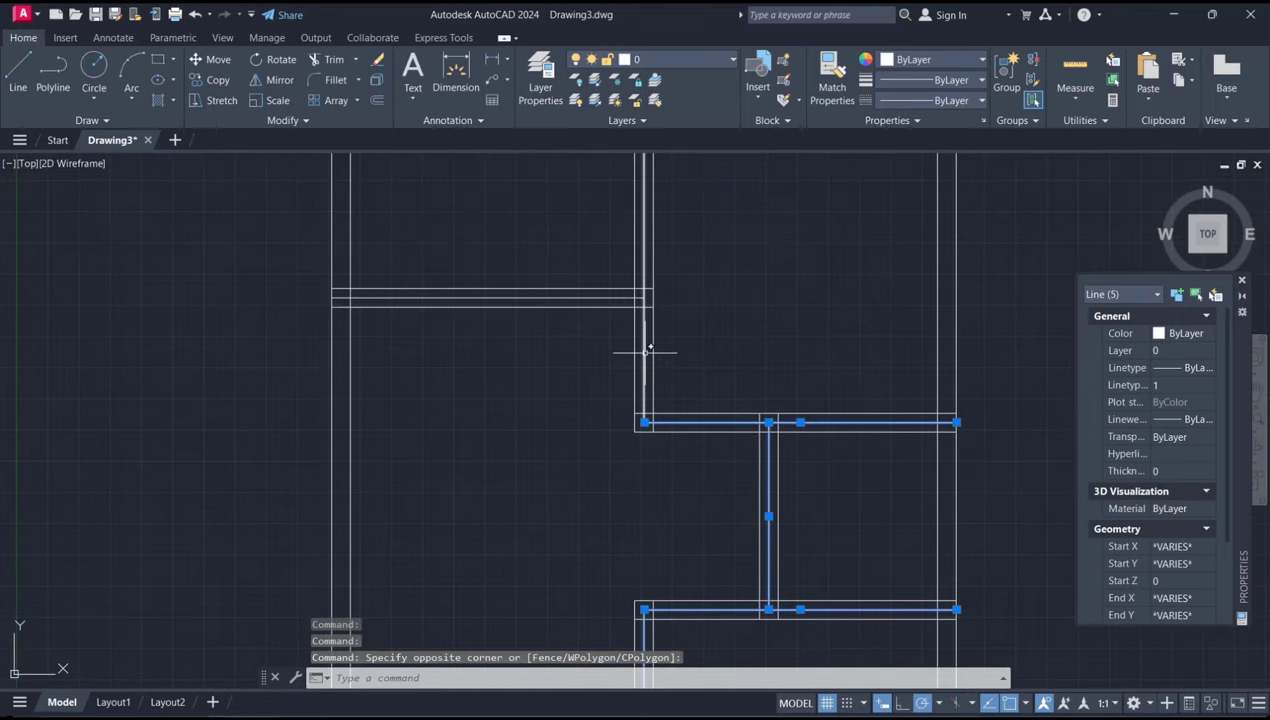
left_click(646, 349)
left_click(598, 296)
scroll(710, 330, "down", 3)
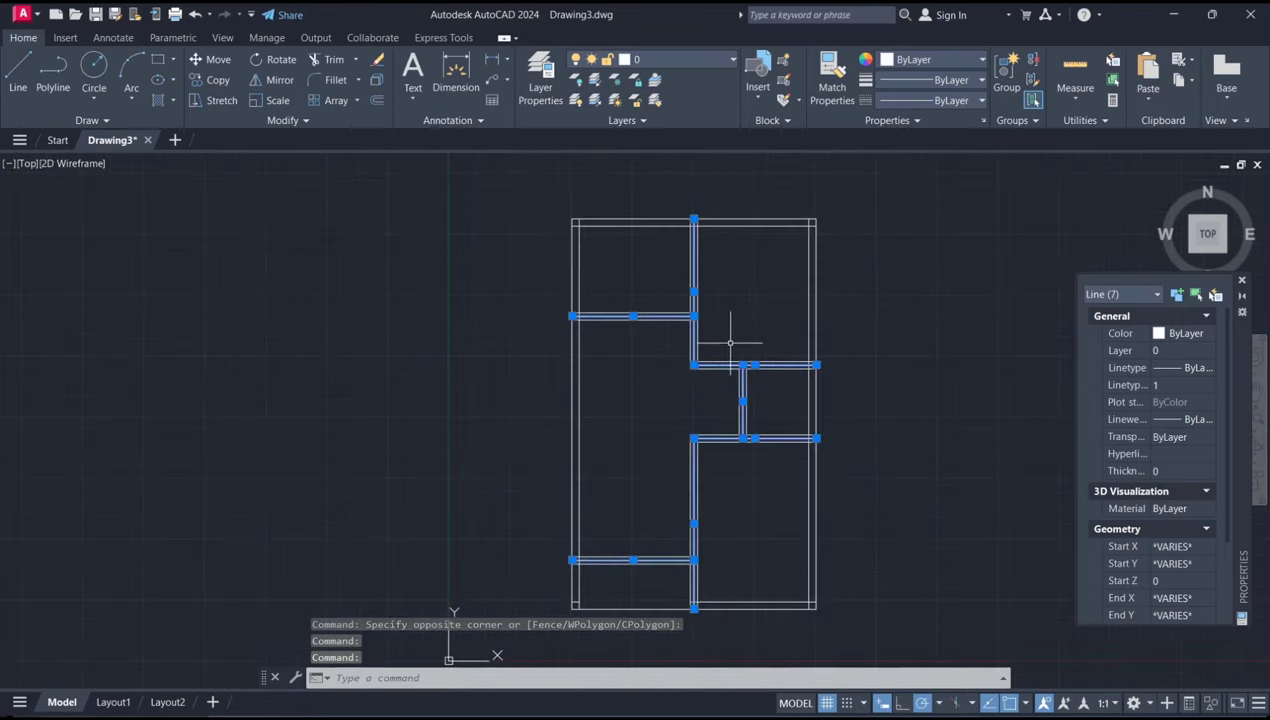
middle_click_drag(731, 346, 701, 380)
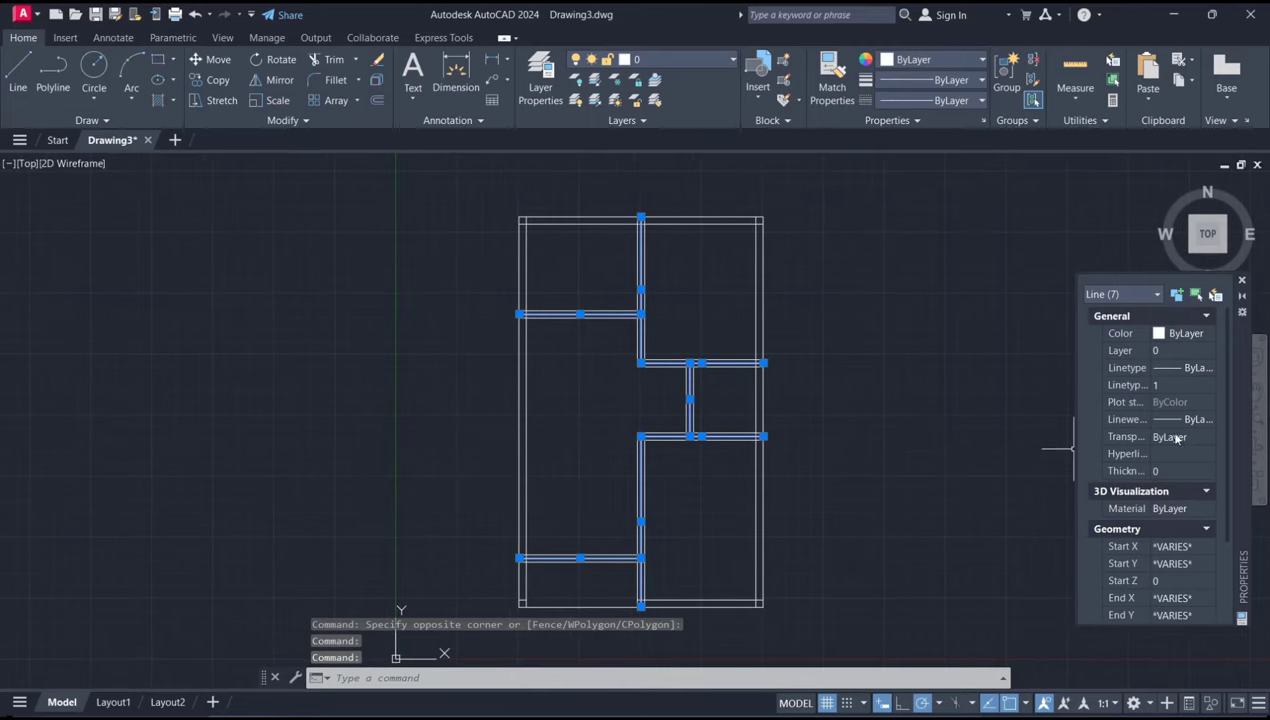
left_click(1178, 351)
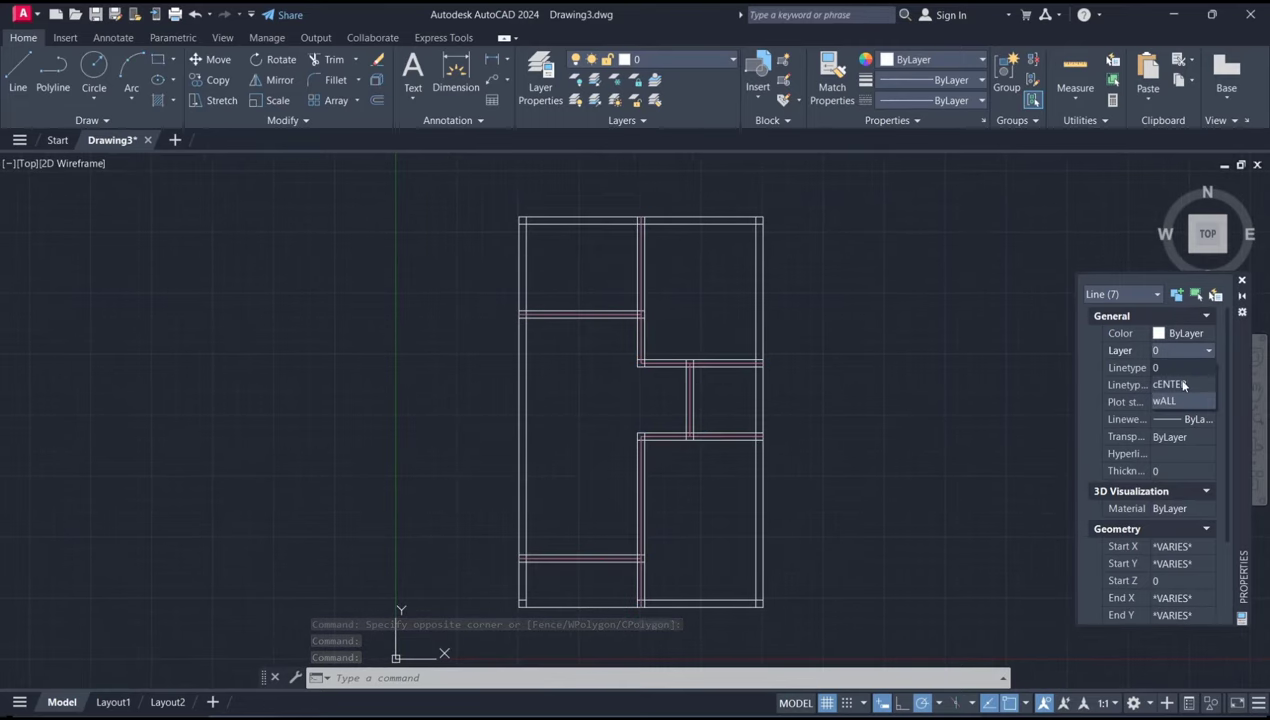
left_click(1170, 385)
key("Escape")
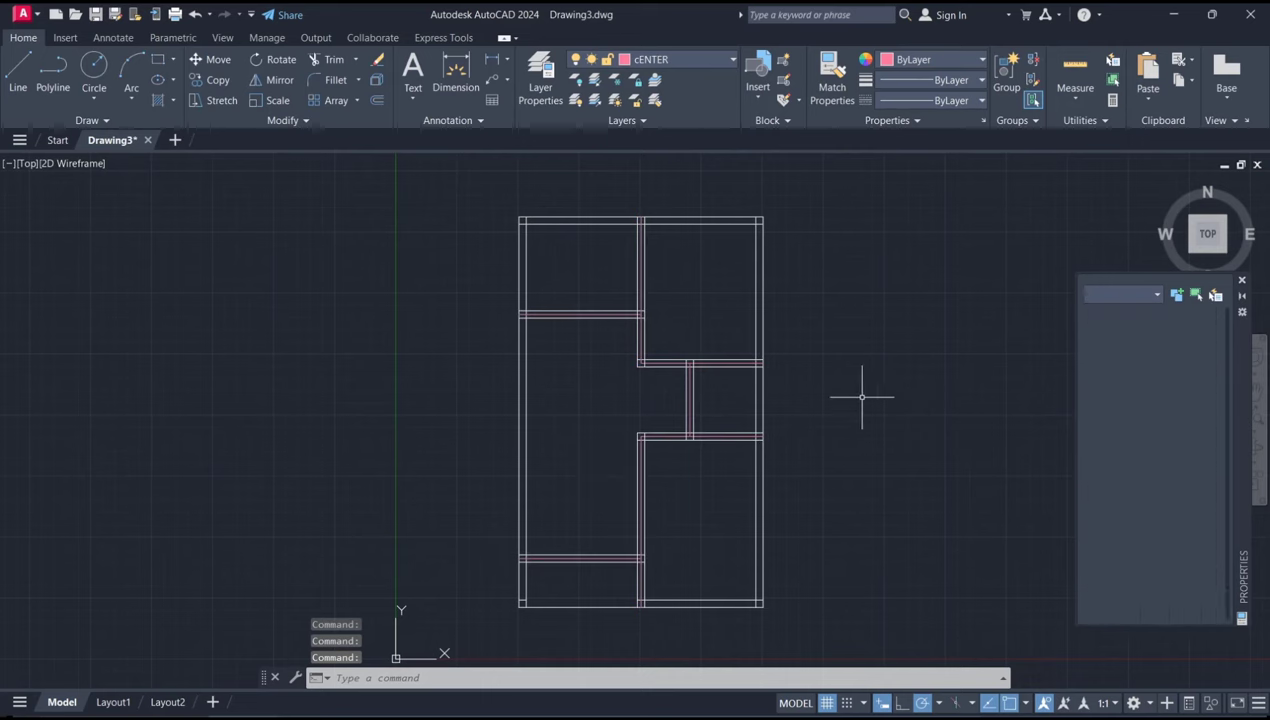
- Turn off the cENTER layer from the ribbon layer list
left_click(726, 62)
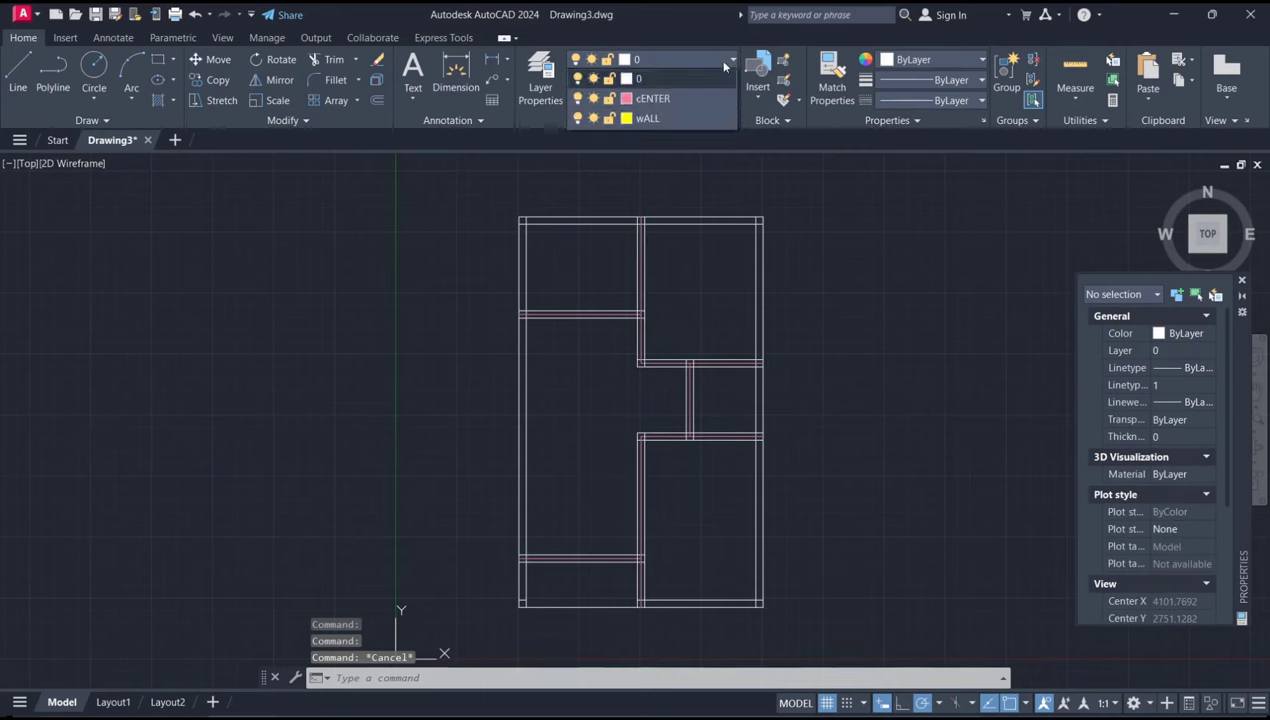
left_click(577, 99)
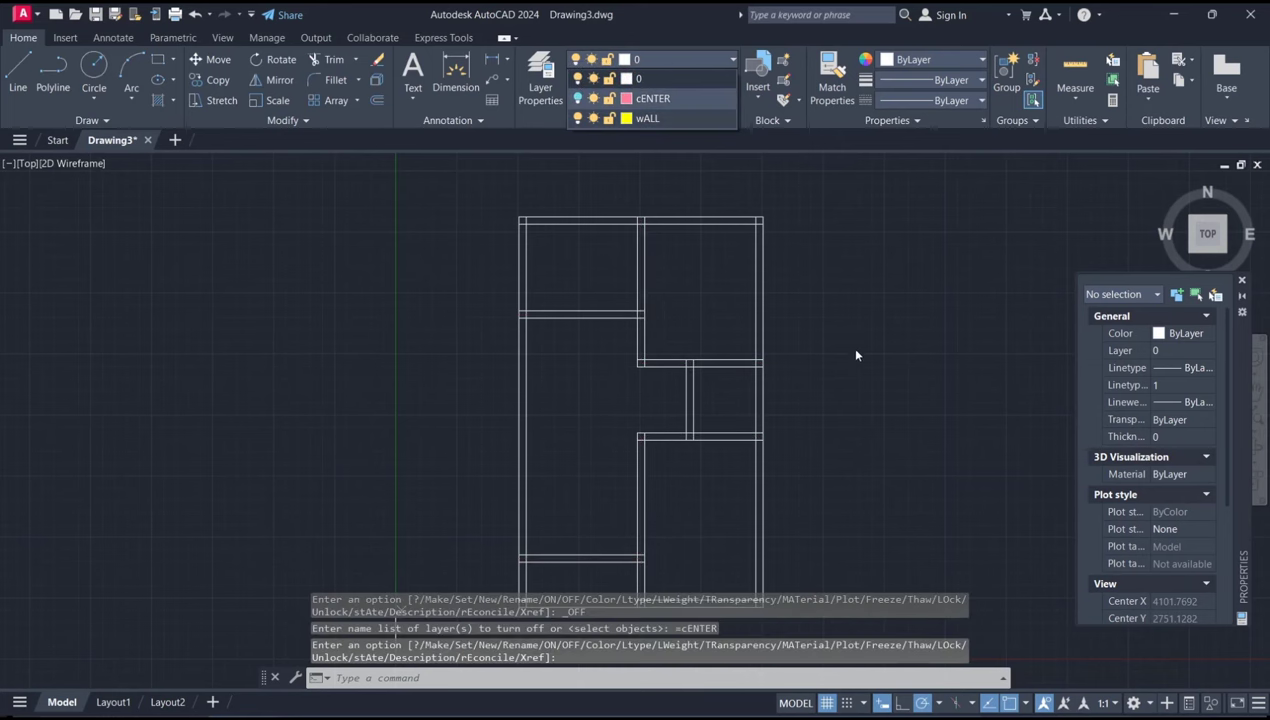
middle_click_drag(850, 419, 847, 382)
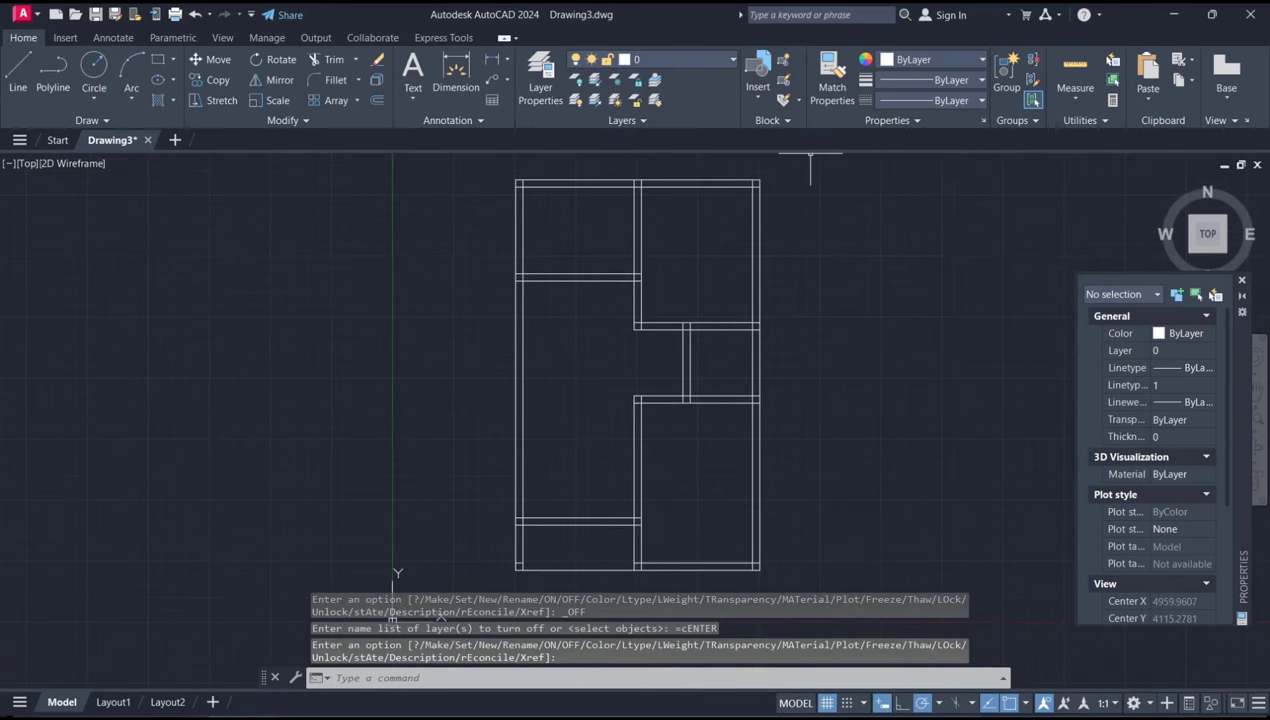
- Window-select the whole floor plan and put every line on the wALL layer
left_click(762, 162)
left_click(470, 592)
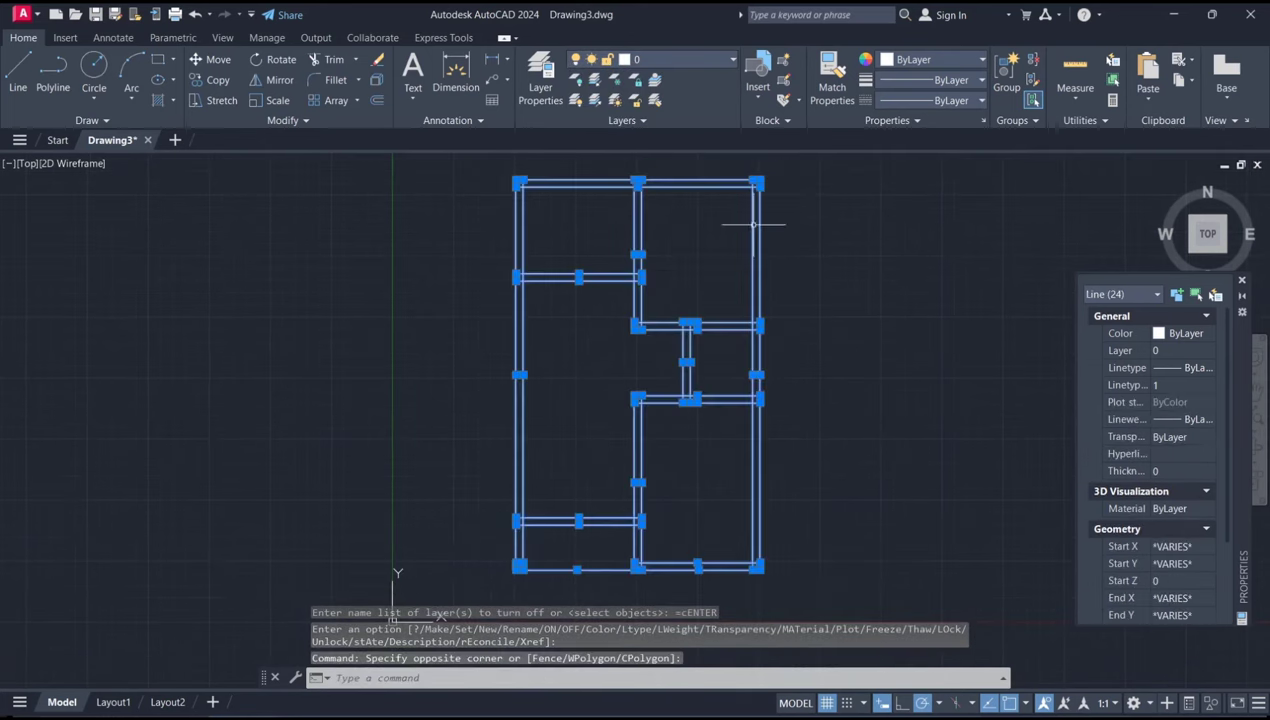
left_click(1183, 351)
left_click(1175, 388)
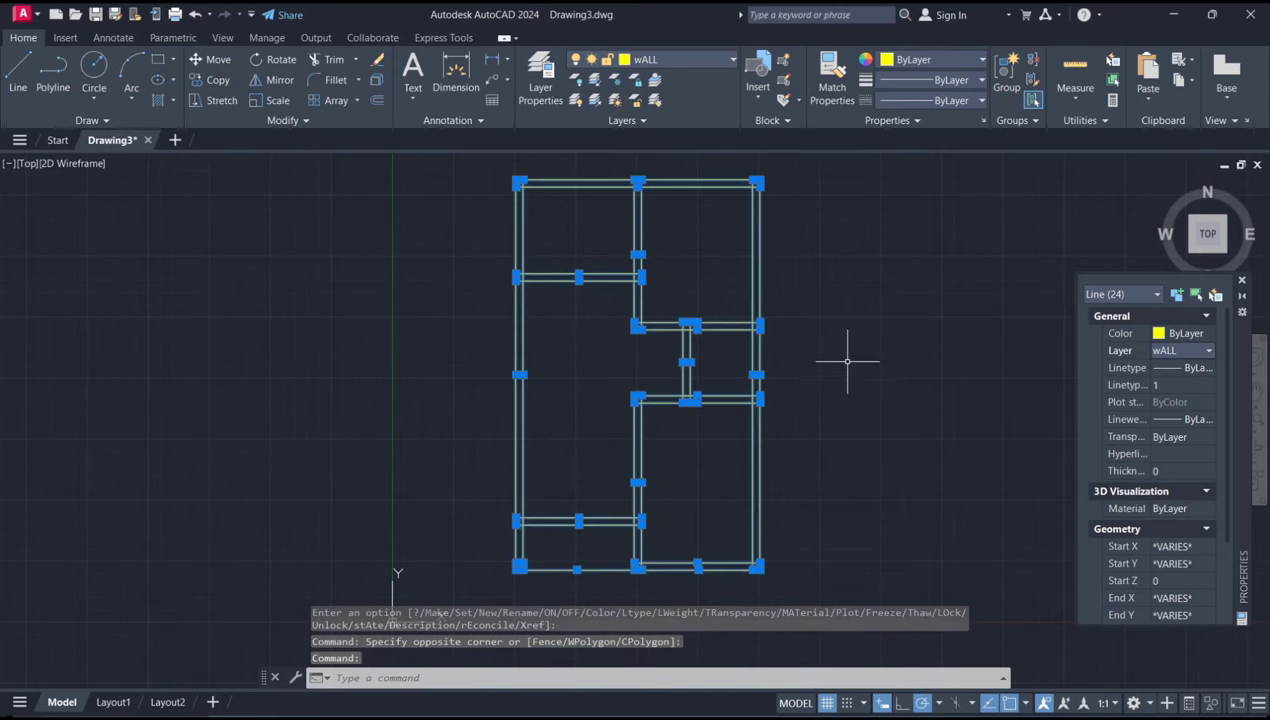
key("Escape")
mouse_move(845, 358)
middle_mouse_down()
mouse_move(782, 414)
mouse_move(721, 390)
middle_mouse_up()
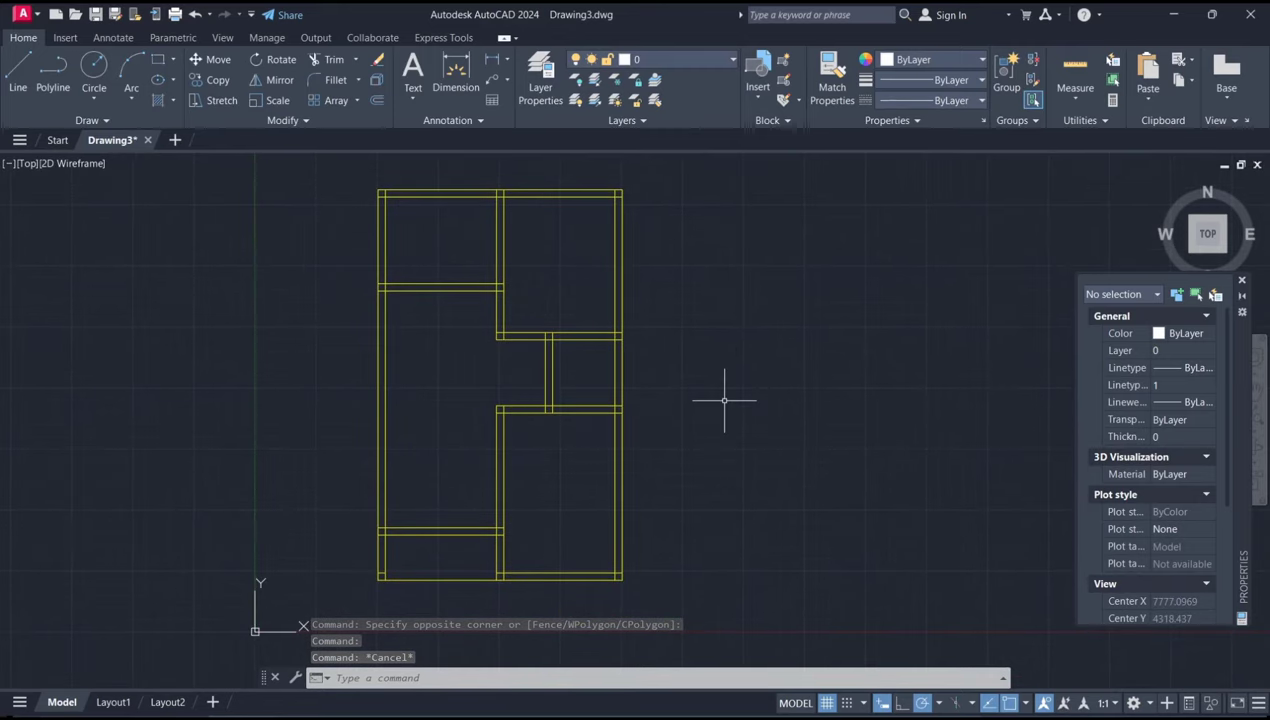
- Draw a 700-unit horizontal line to the right of the floor plan
type("L")
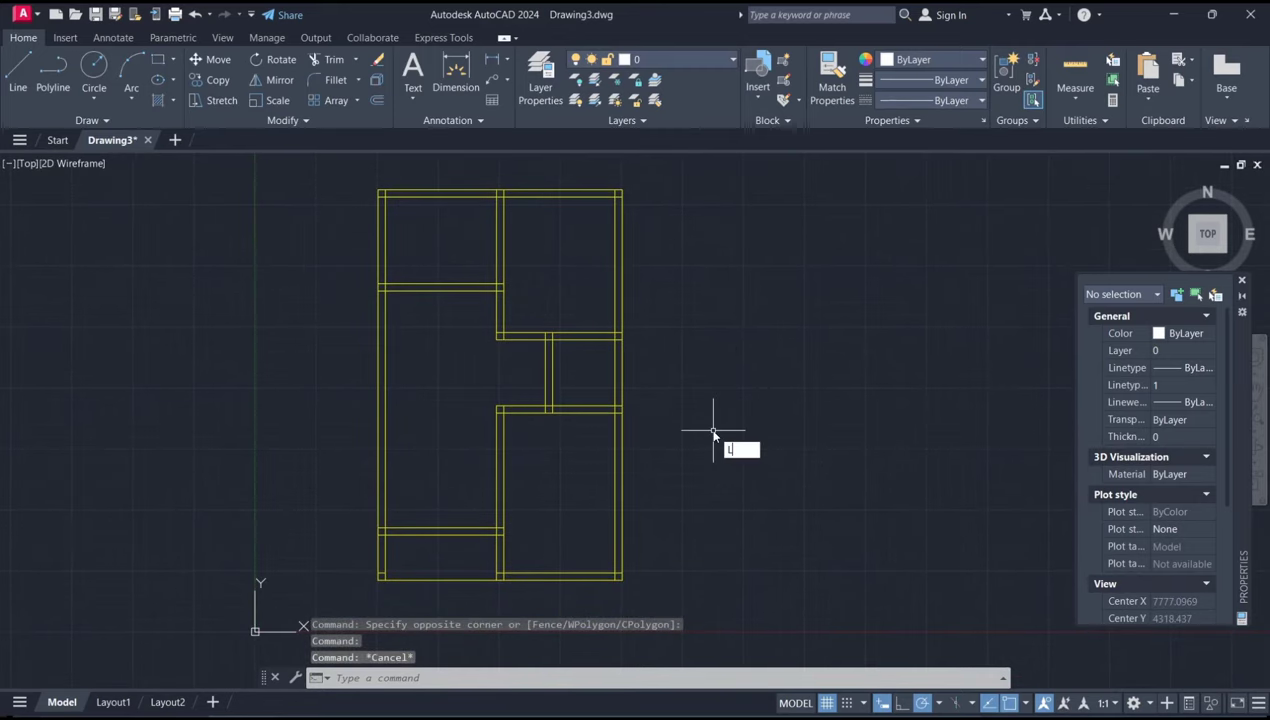
key("Return")
scroll(705, 410, "up", 2)
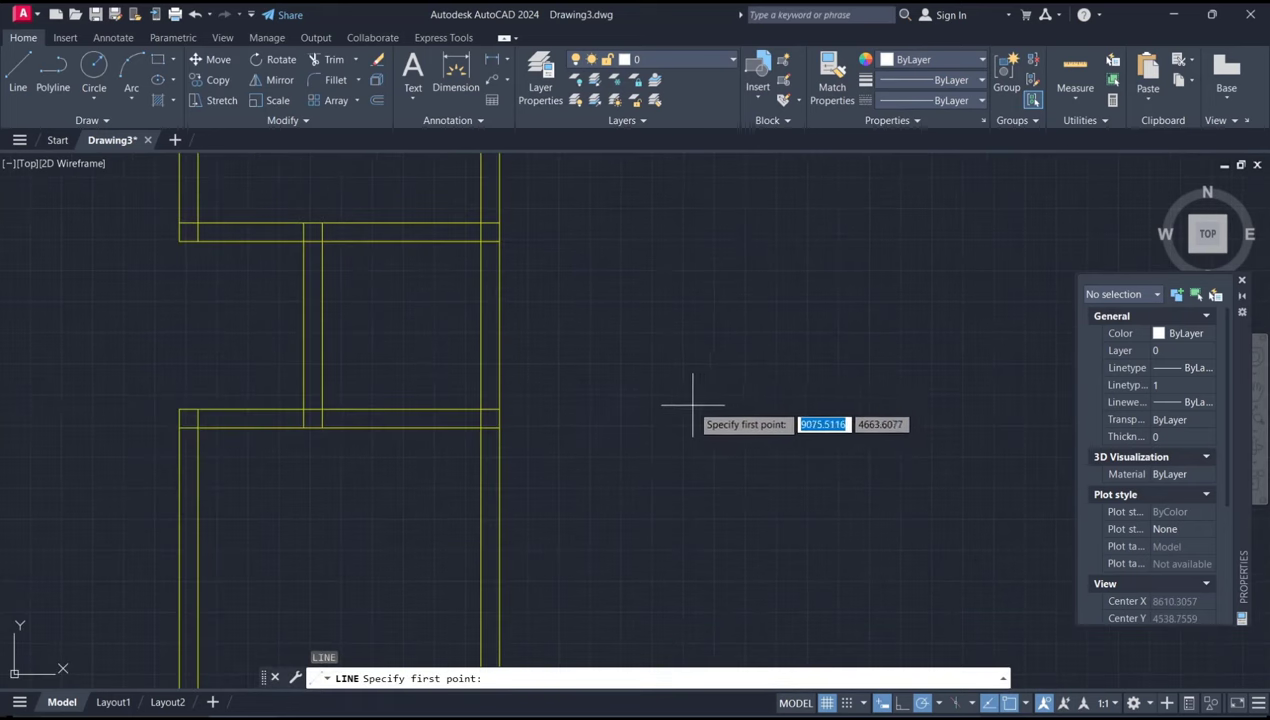
scroll(690, 397, "up", 1)
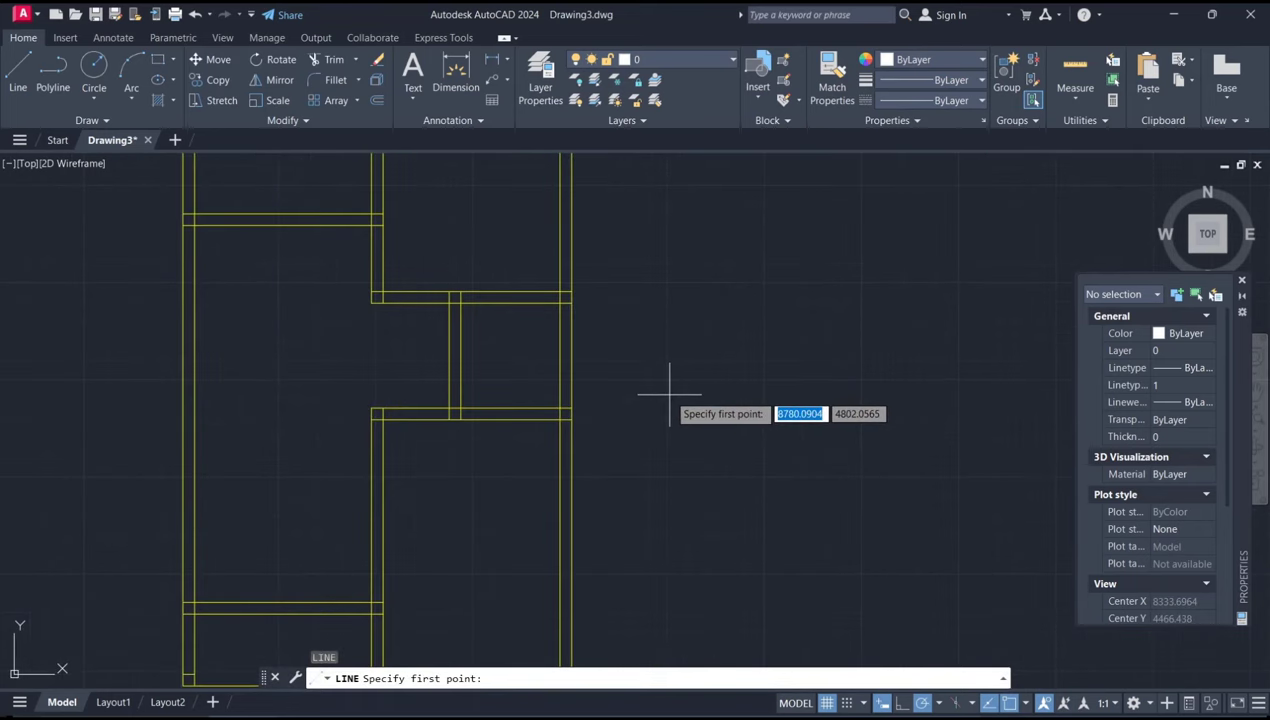
left_click(669, 394)
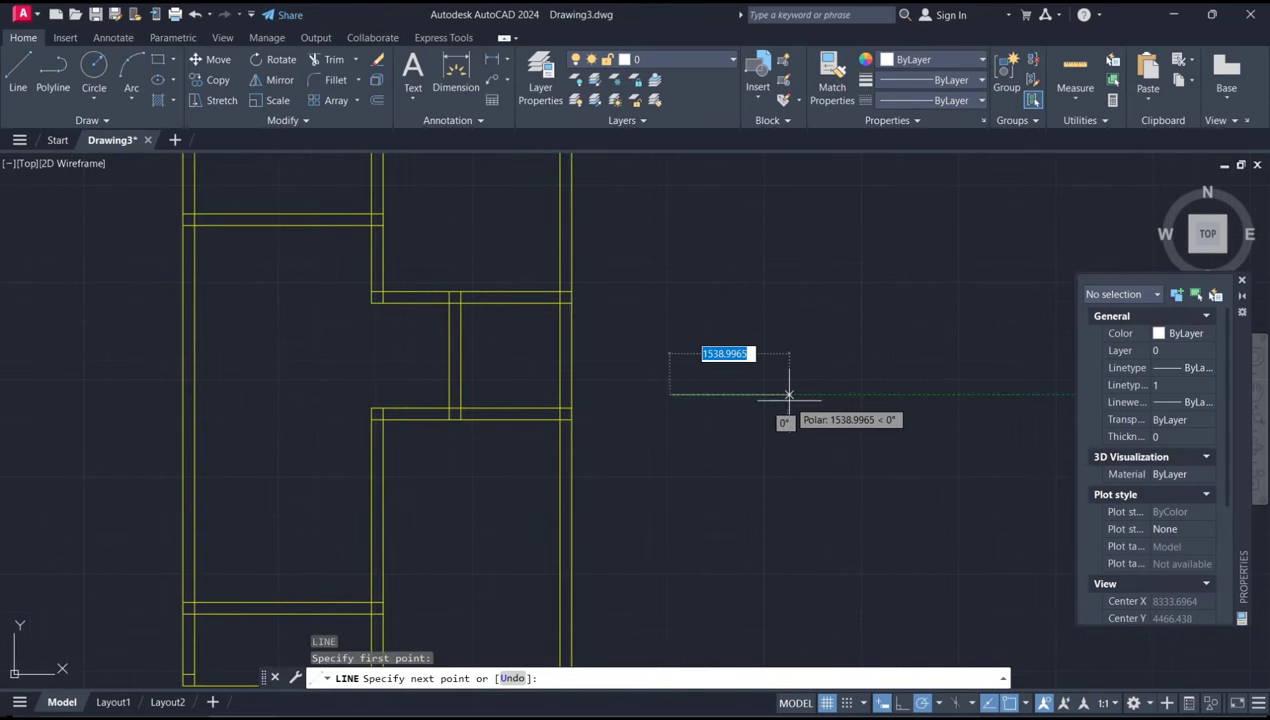
type("700")
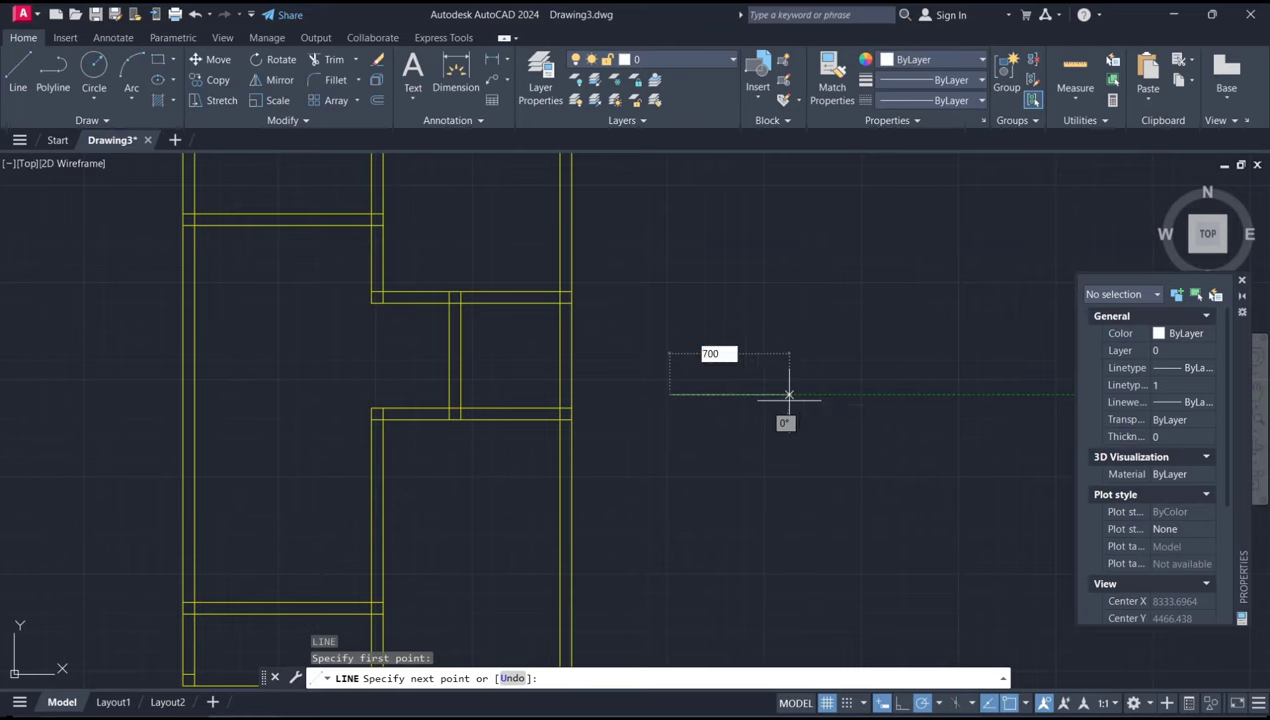
key("Return")
scroll(669, 430, "up", 3)
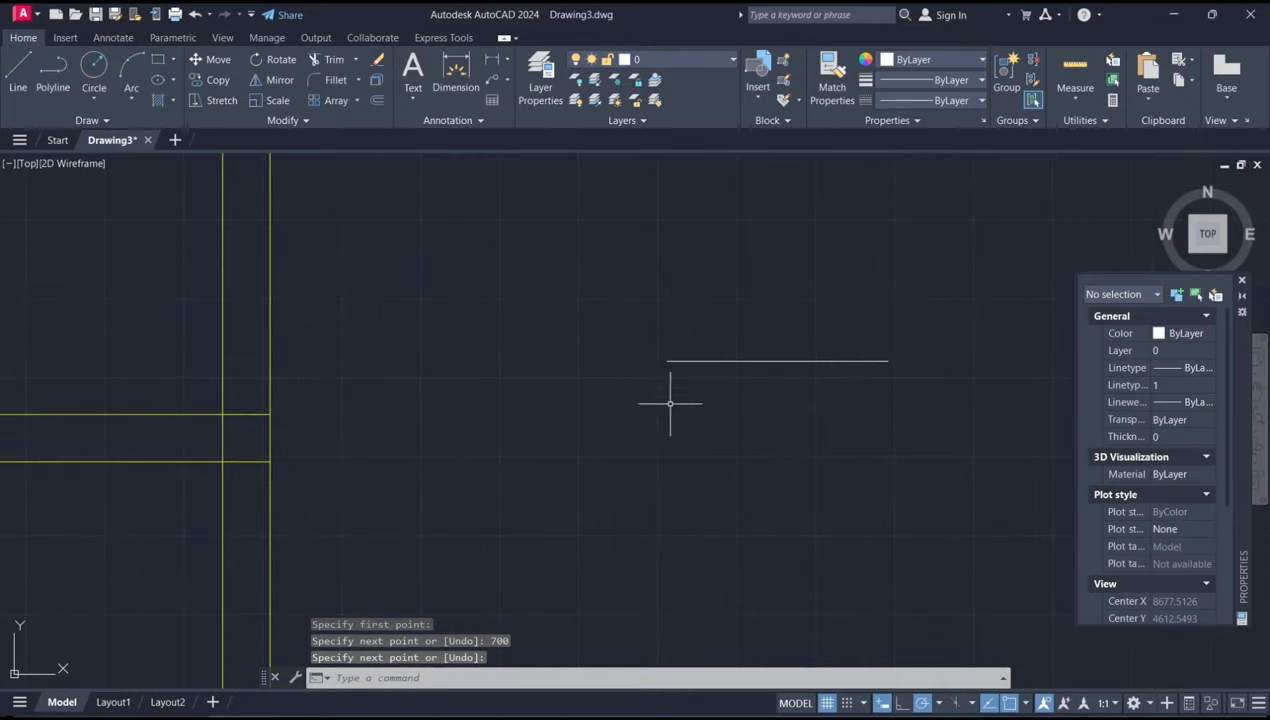
middle_click_drag(679, 387, 665, 453)
- Draw a closed 150 by 50 post outline down from the line's left end
key("Return")
key("Return")
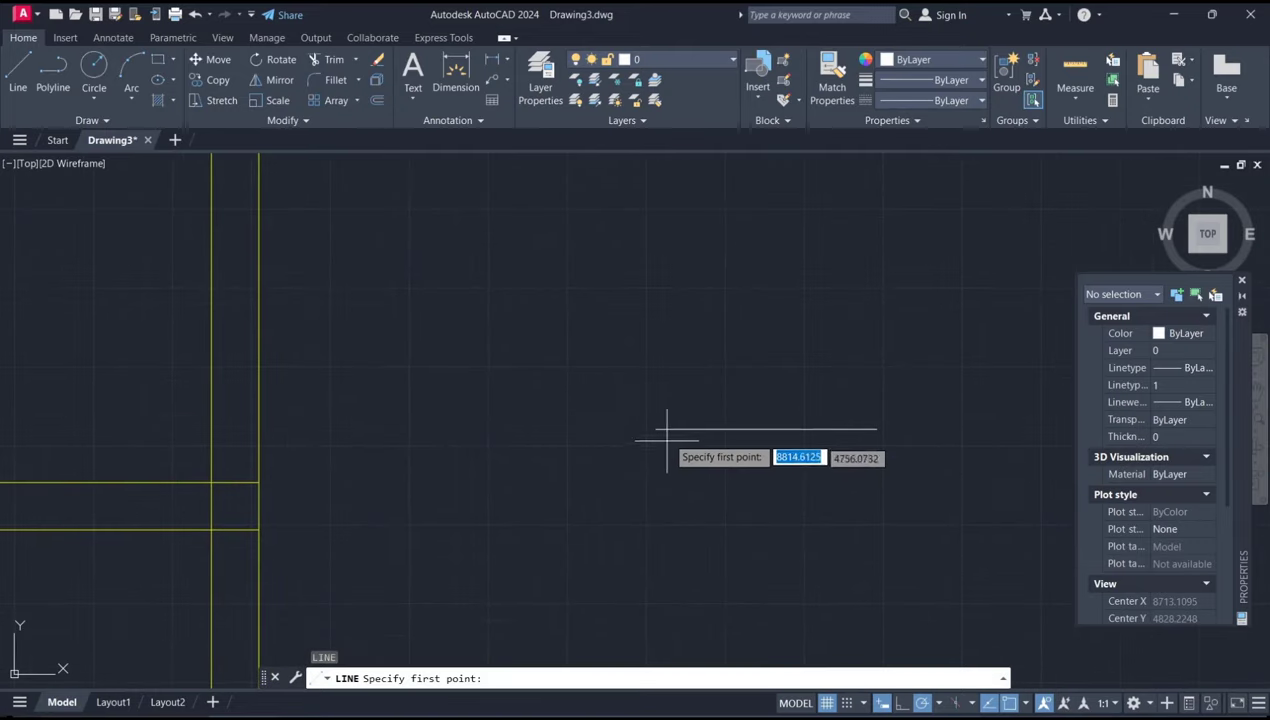
left_click(656, 430)
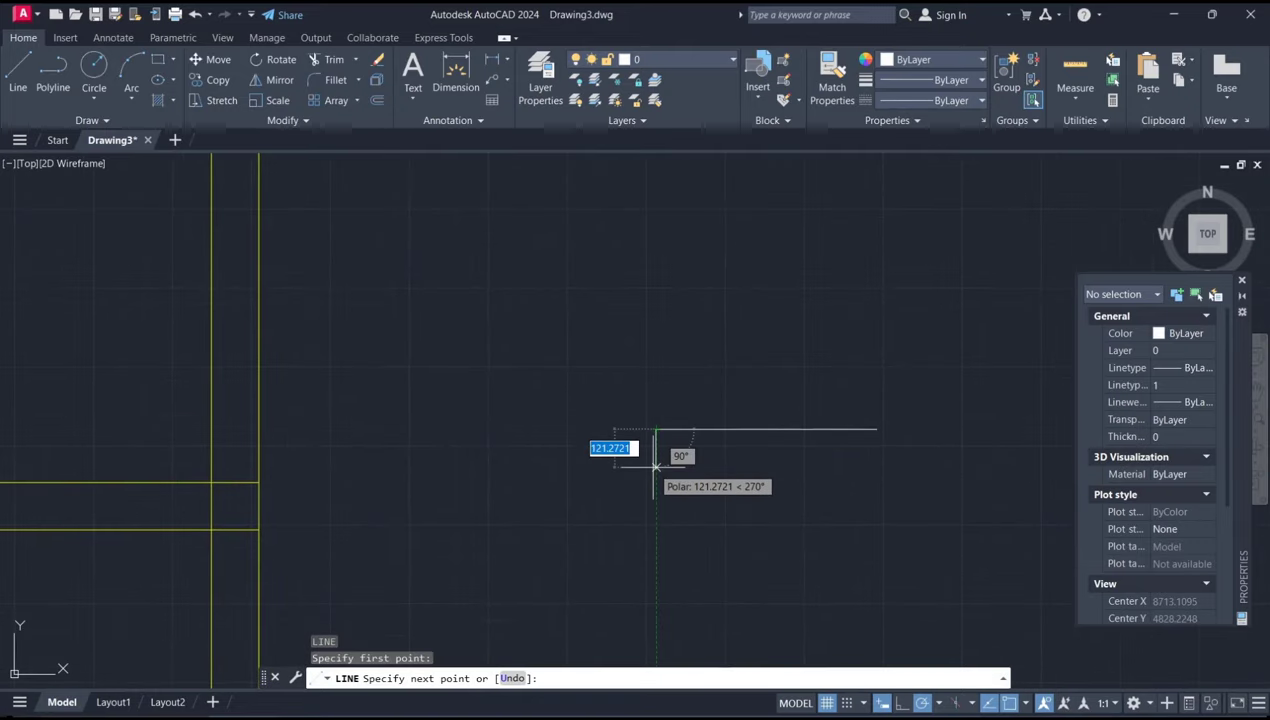
type("150")
key("Return")
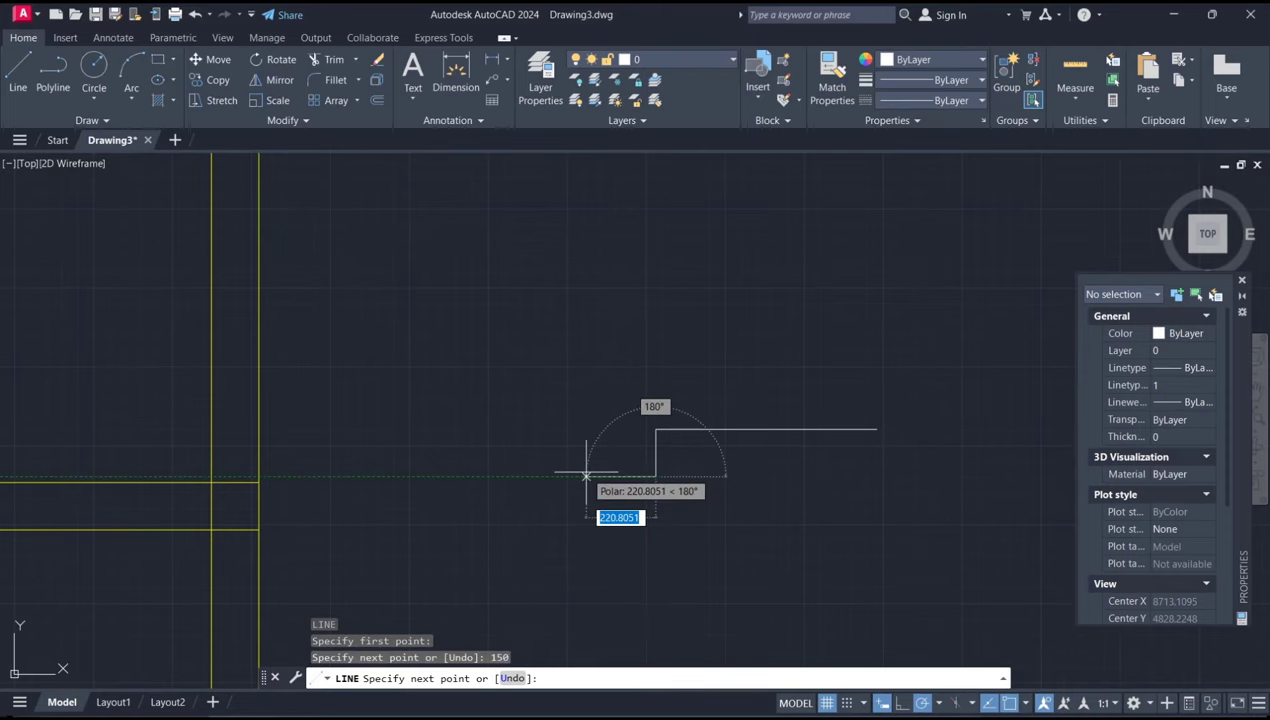
type("50")
key("Return")
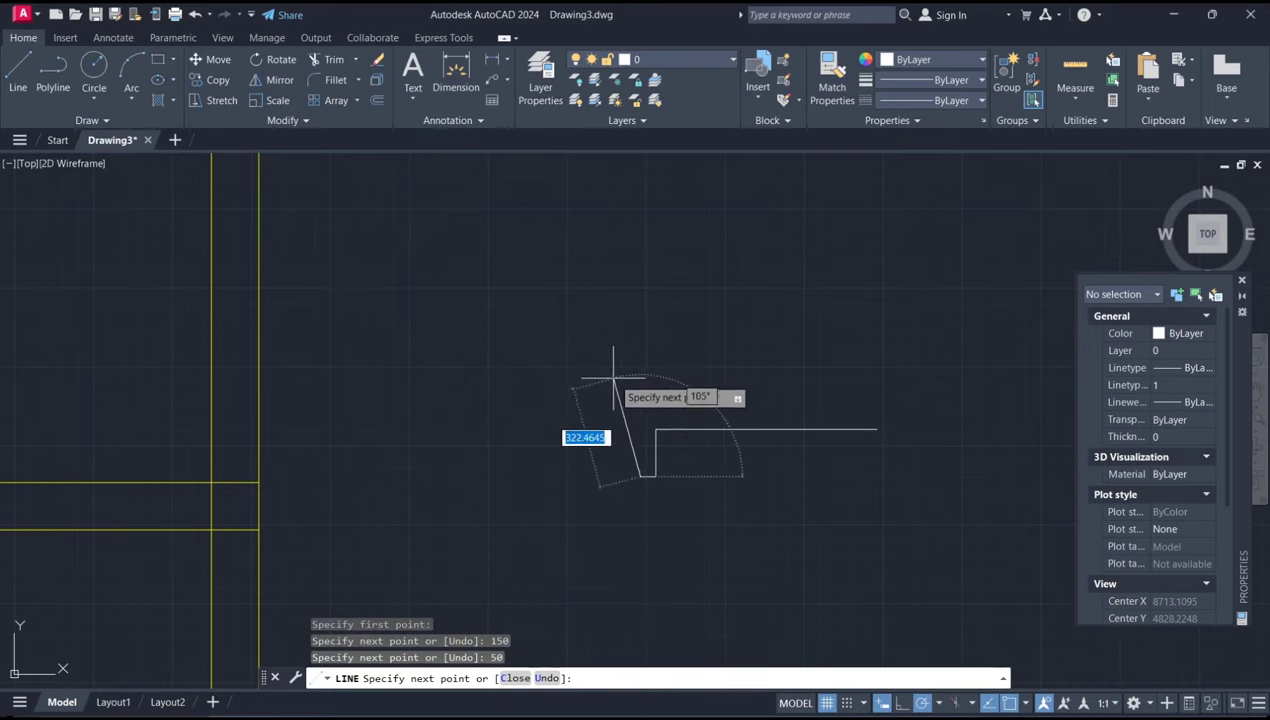
type("150")
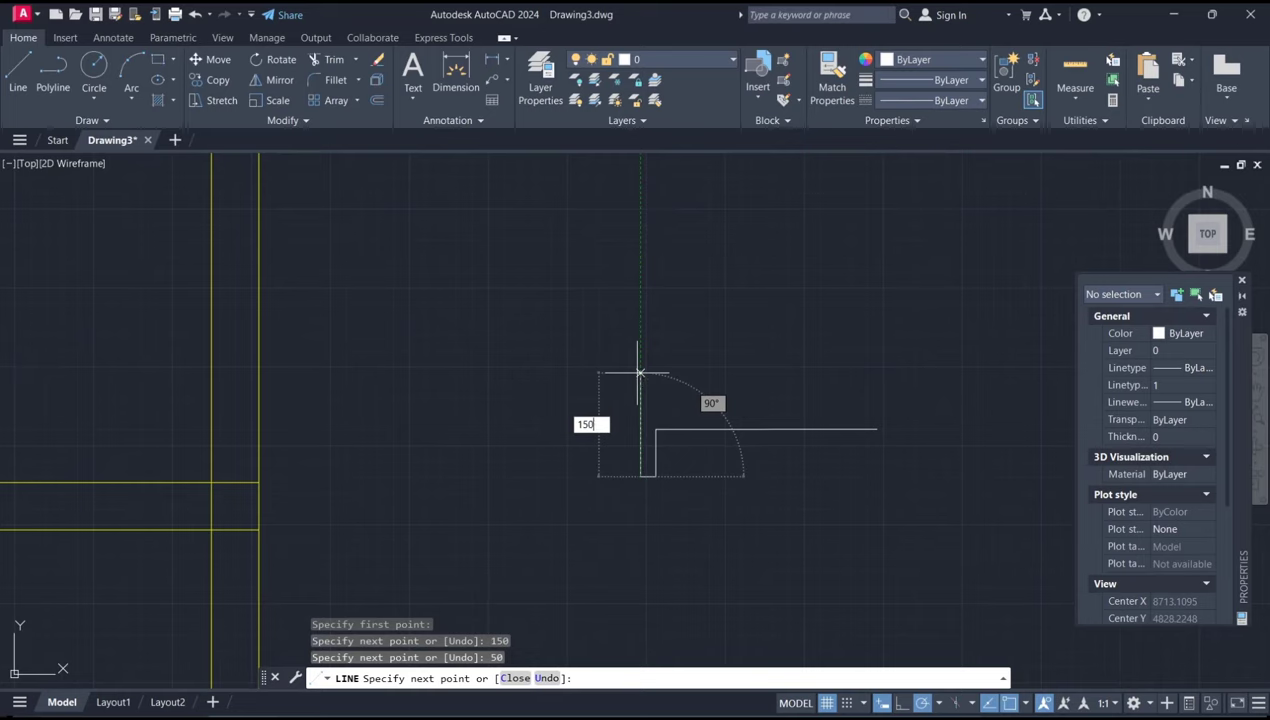
key("Return")
left_click(656, 430)
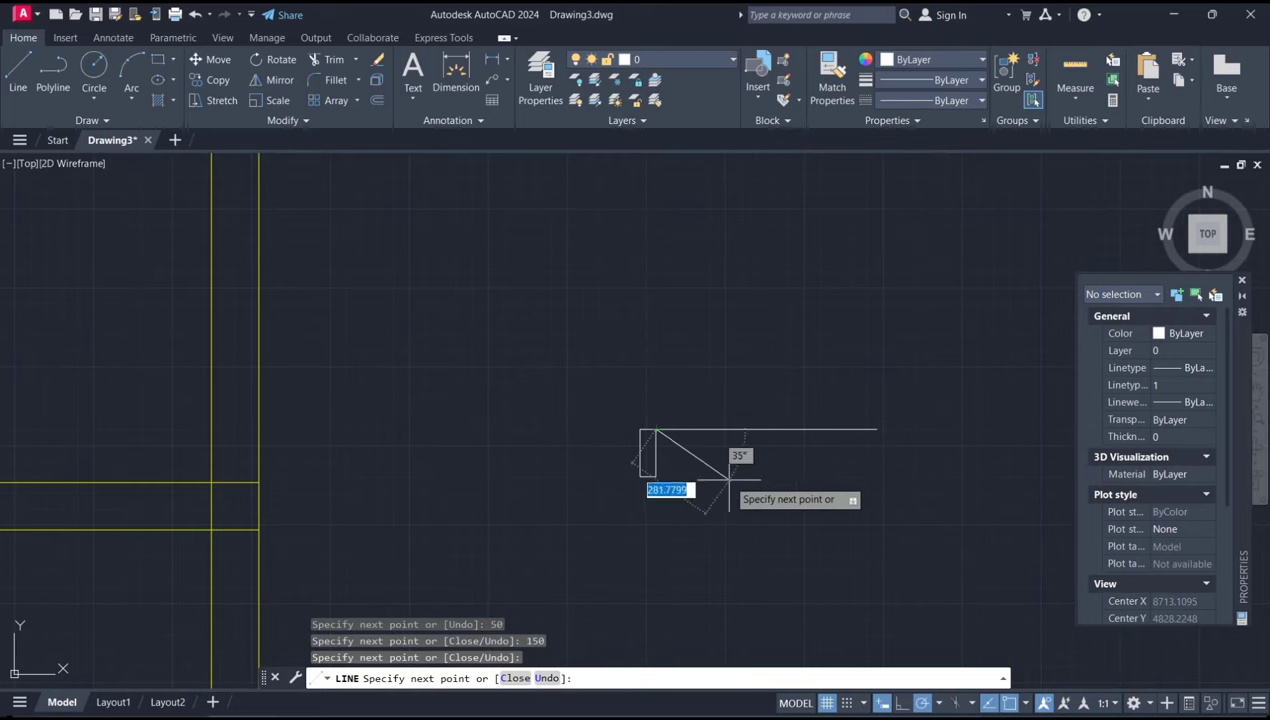
key("Return")
type("C")
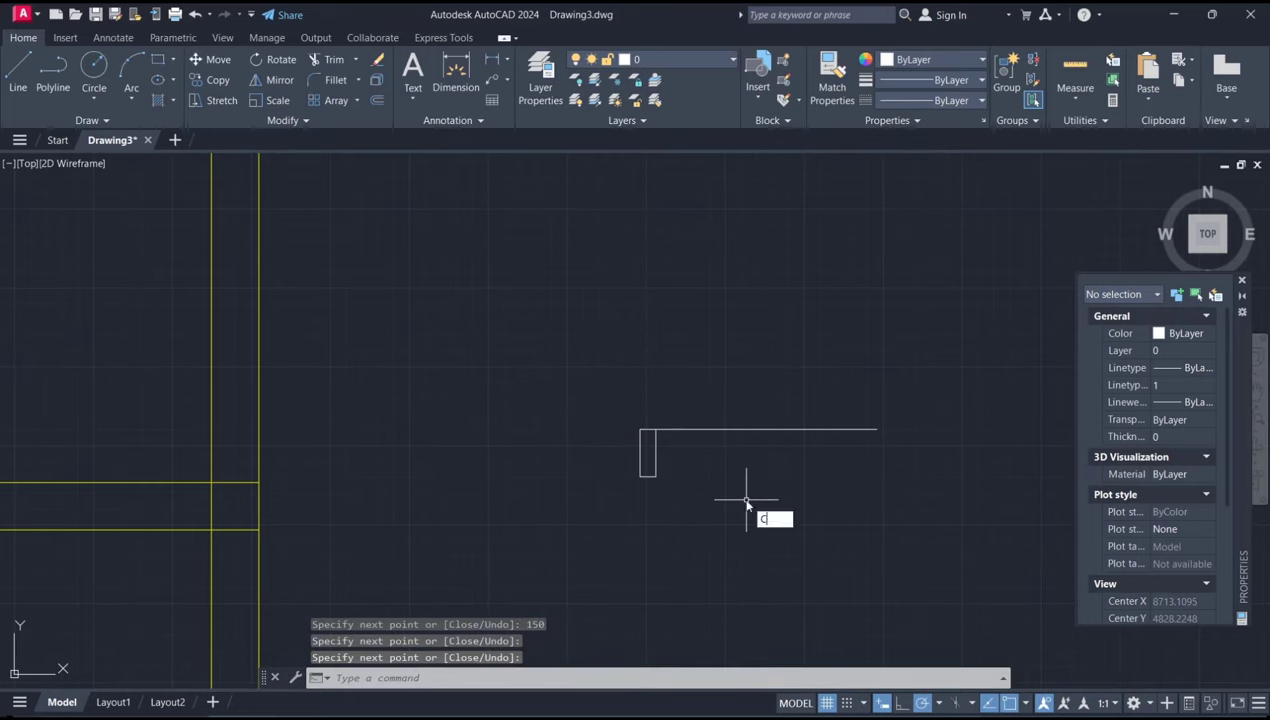
- Start COPY and window-select the post outline
type("o")
key("Return")
left_click(697, 522)
left_click(602, 428)
- Copy the post from its corner to the line's right end, 750 units over
left_click(651, 421)
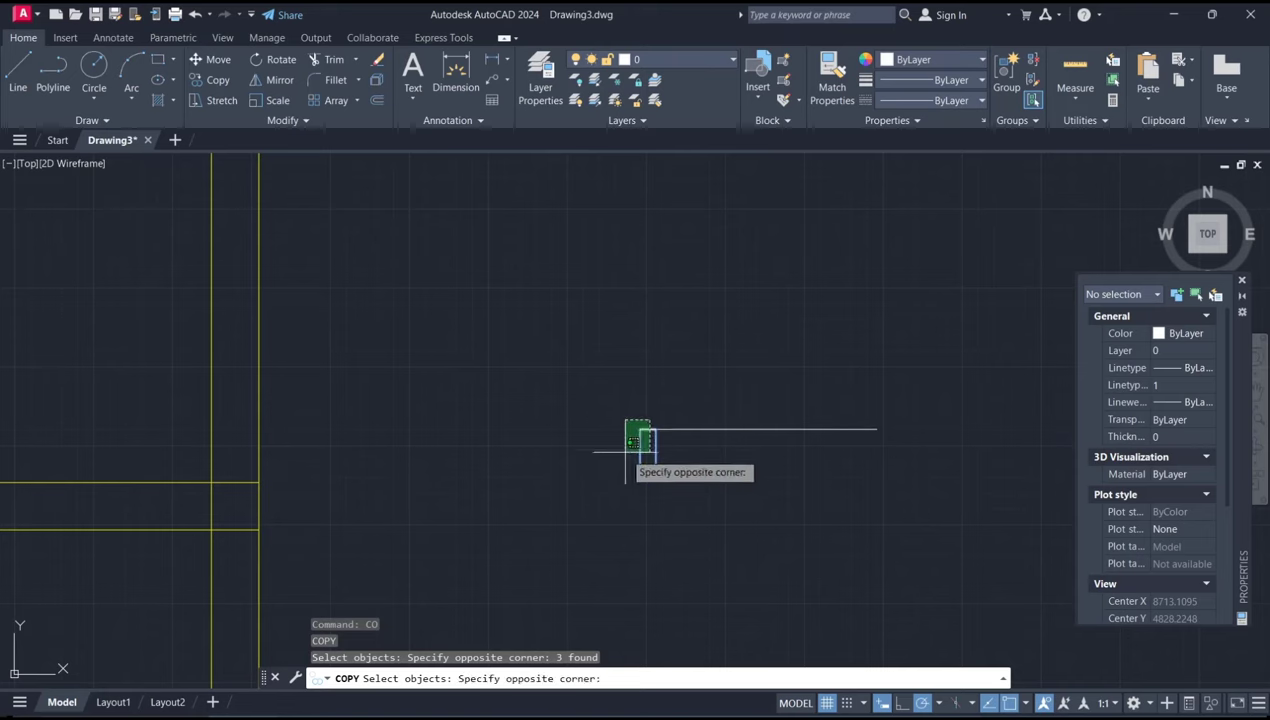
left_click(626, 448)
key("Return")
left_click(655, 430)
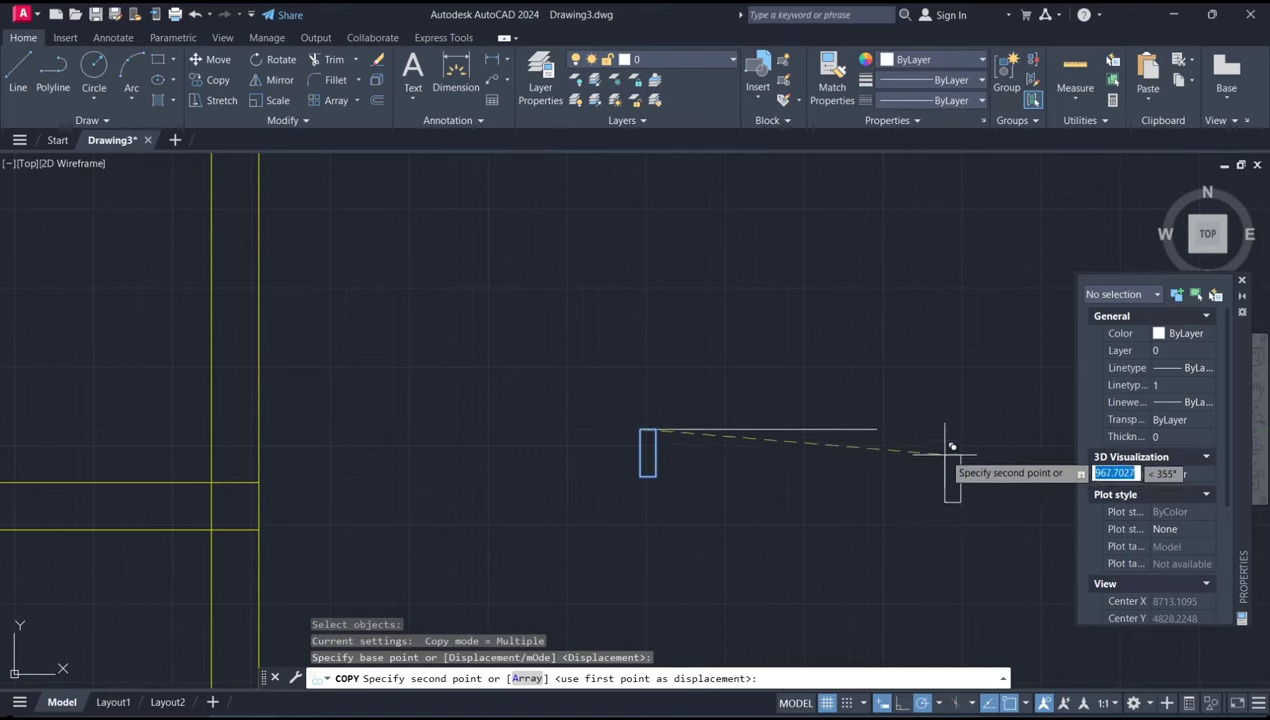
left_click(889, 430)
key("Return")
type("R")
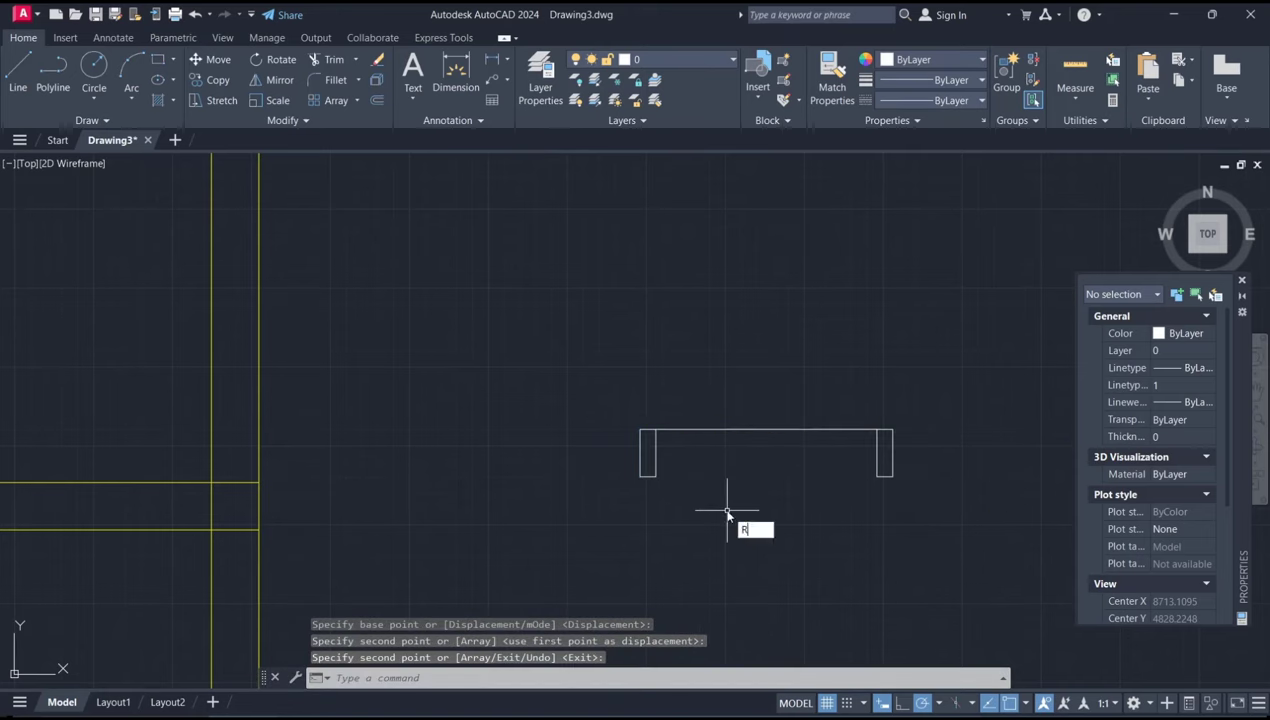
- Rotate the top line up 25 degrees about its left end
type("o")
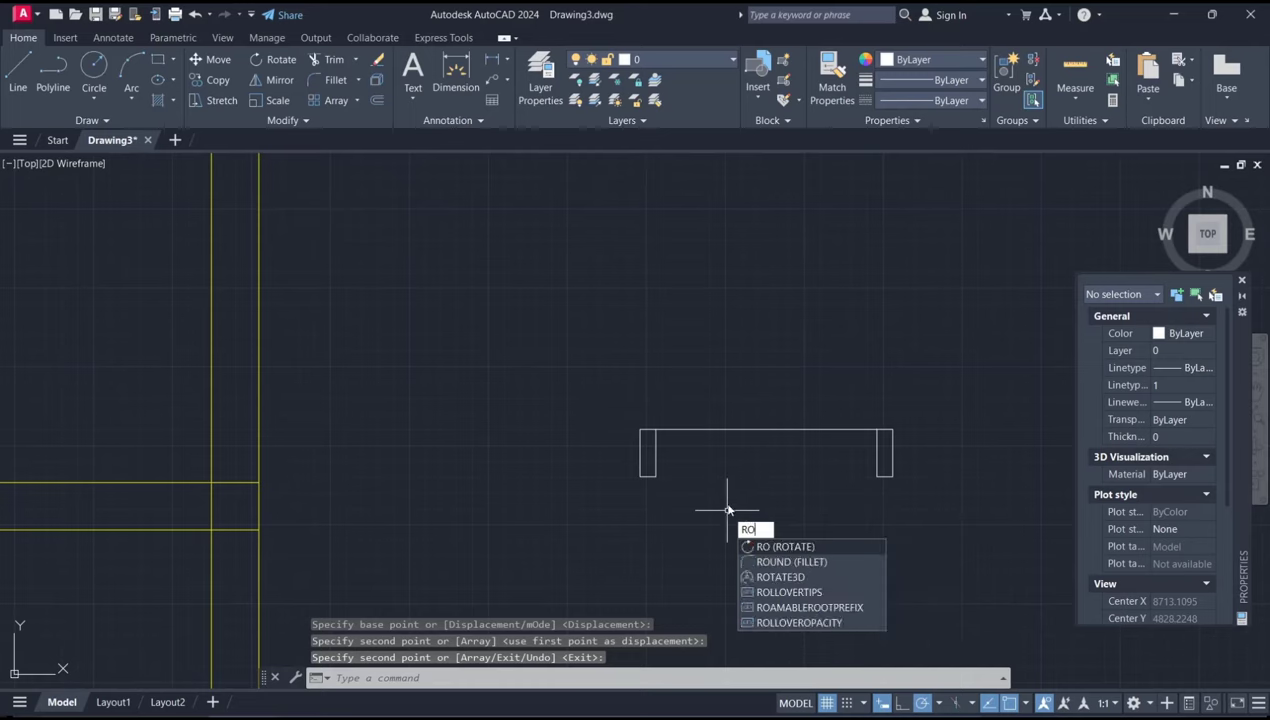
key("Return")
left_click(802, 360)
left_click(748, 470)
key("Return")
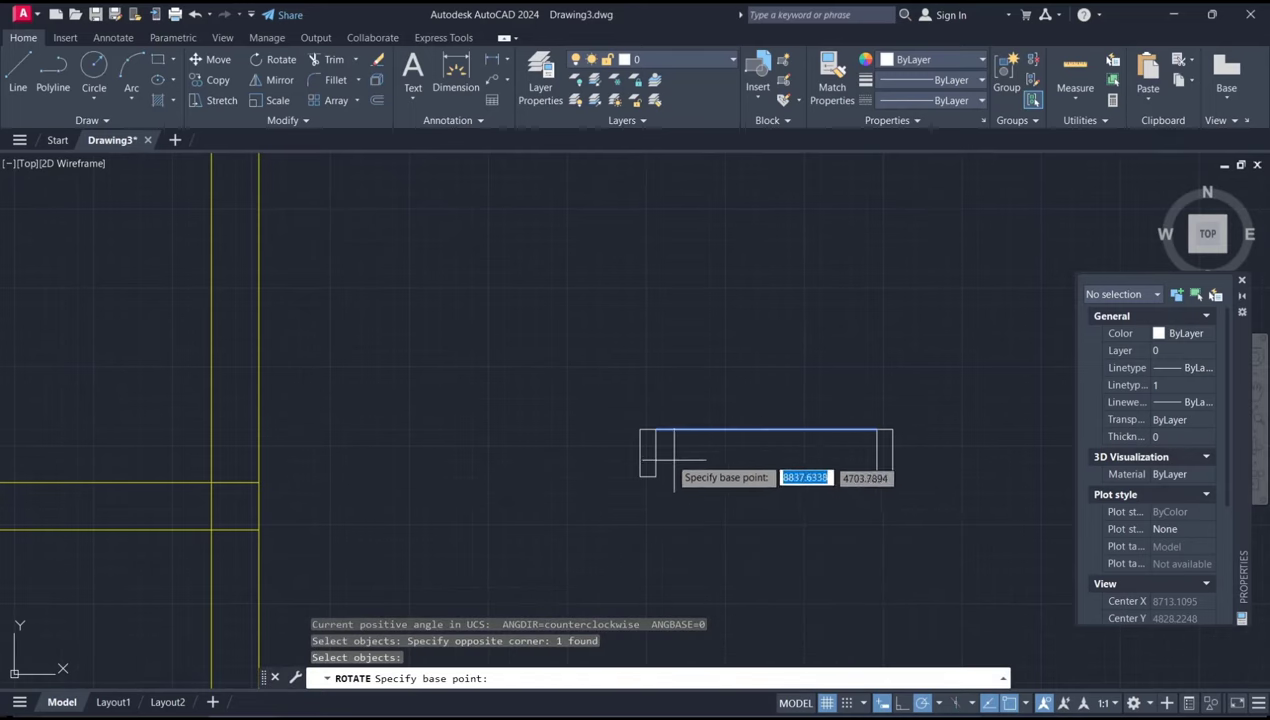
left_click(655, 430)
type("25")
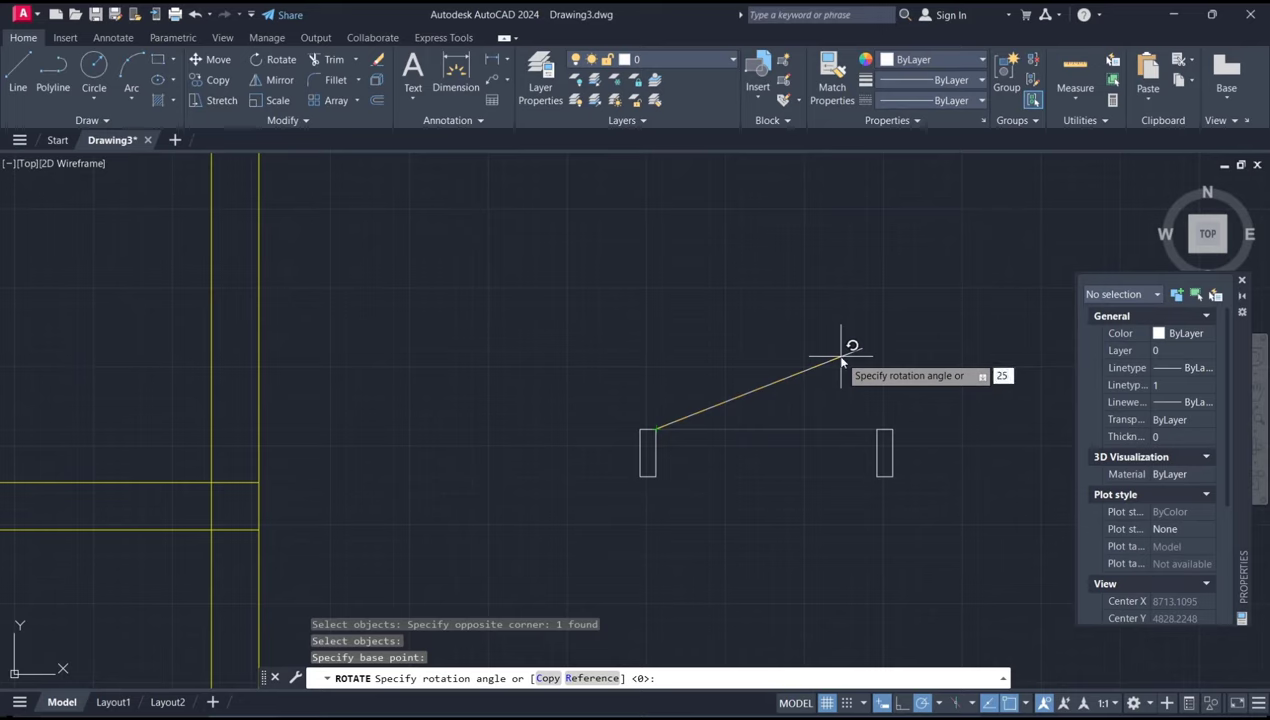
key("Return")
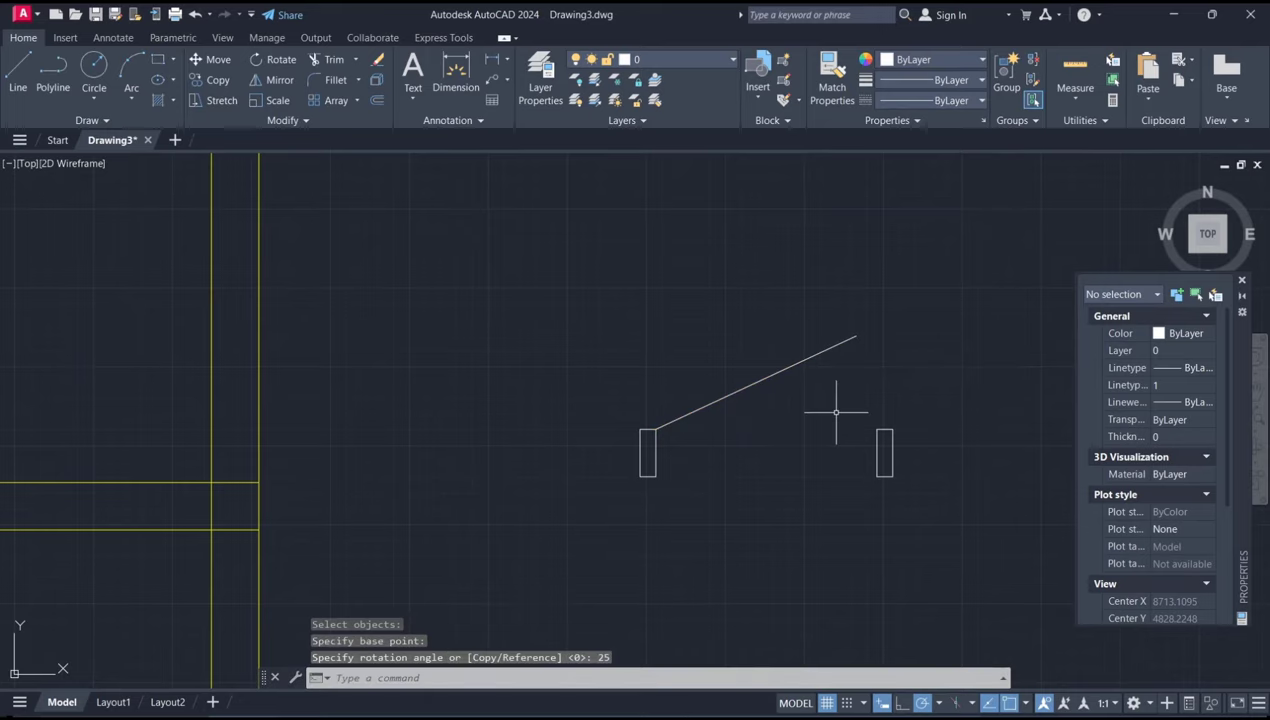
- Draw a swing arc centred on the left post, from the right post to the sloped line's tip
type("ARC")
key("Return")
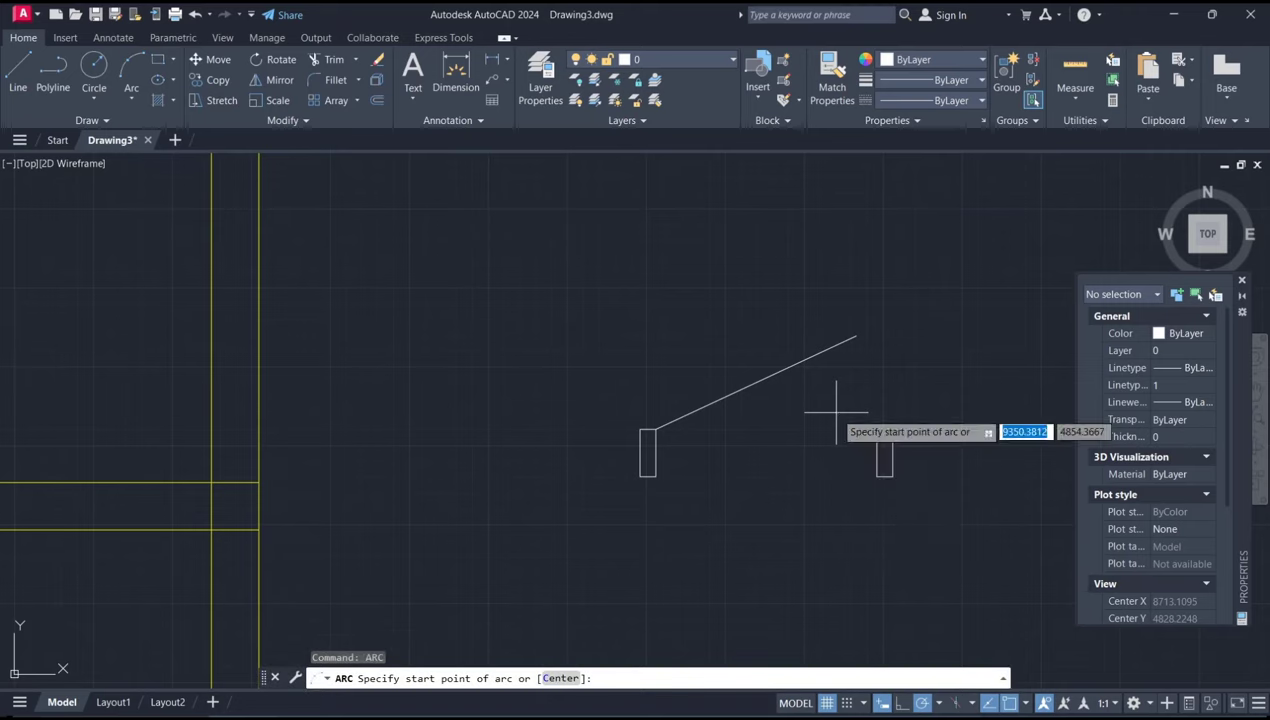
type("C")
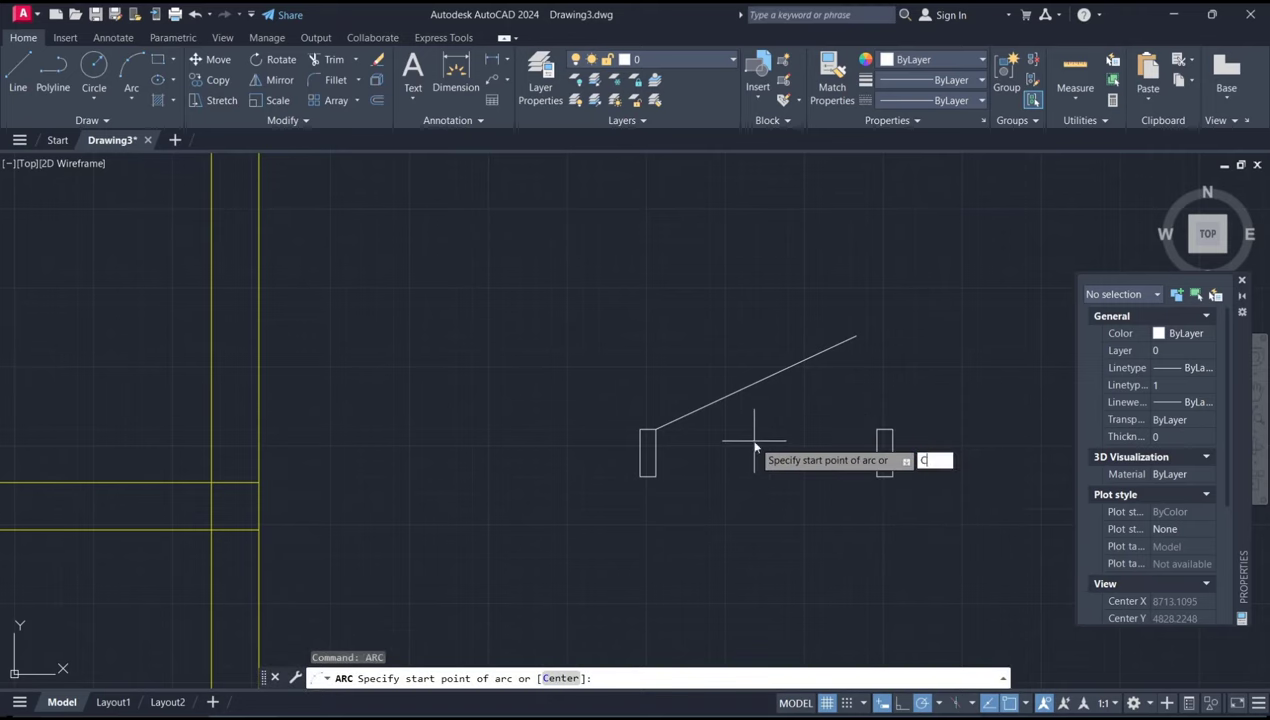
key("Return")
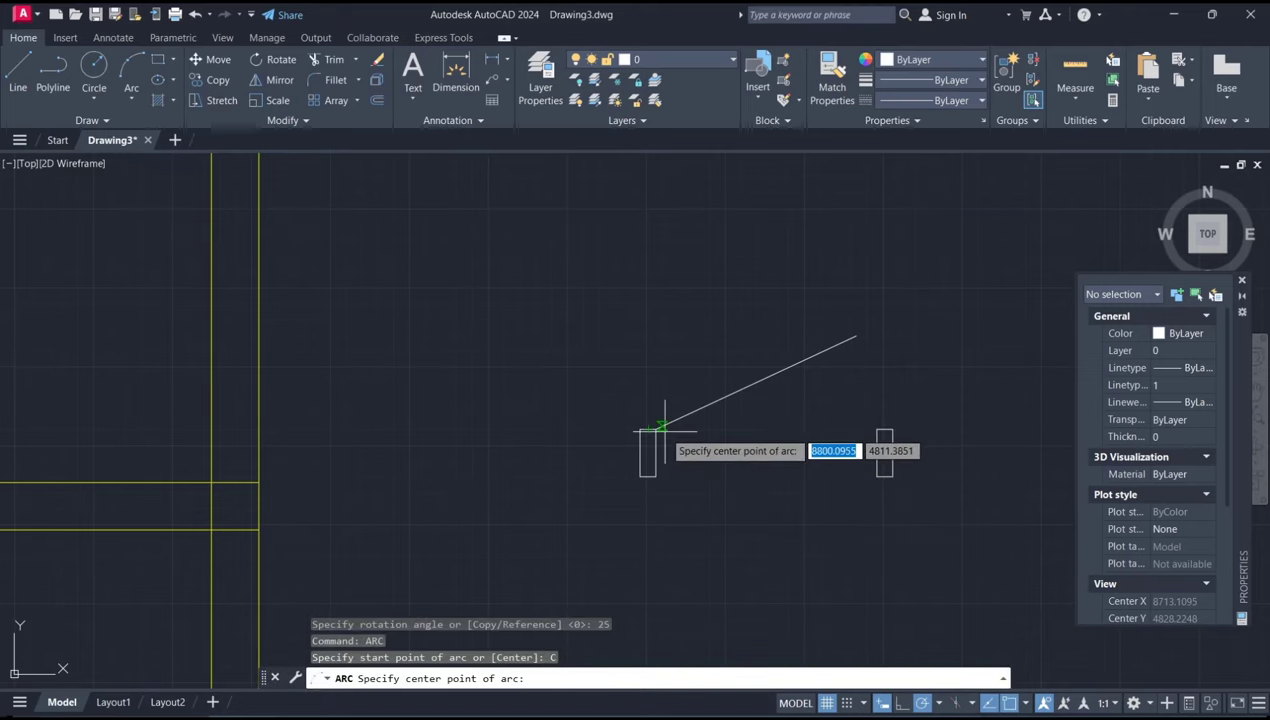
left_click(655, 430)
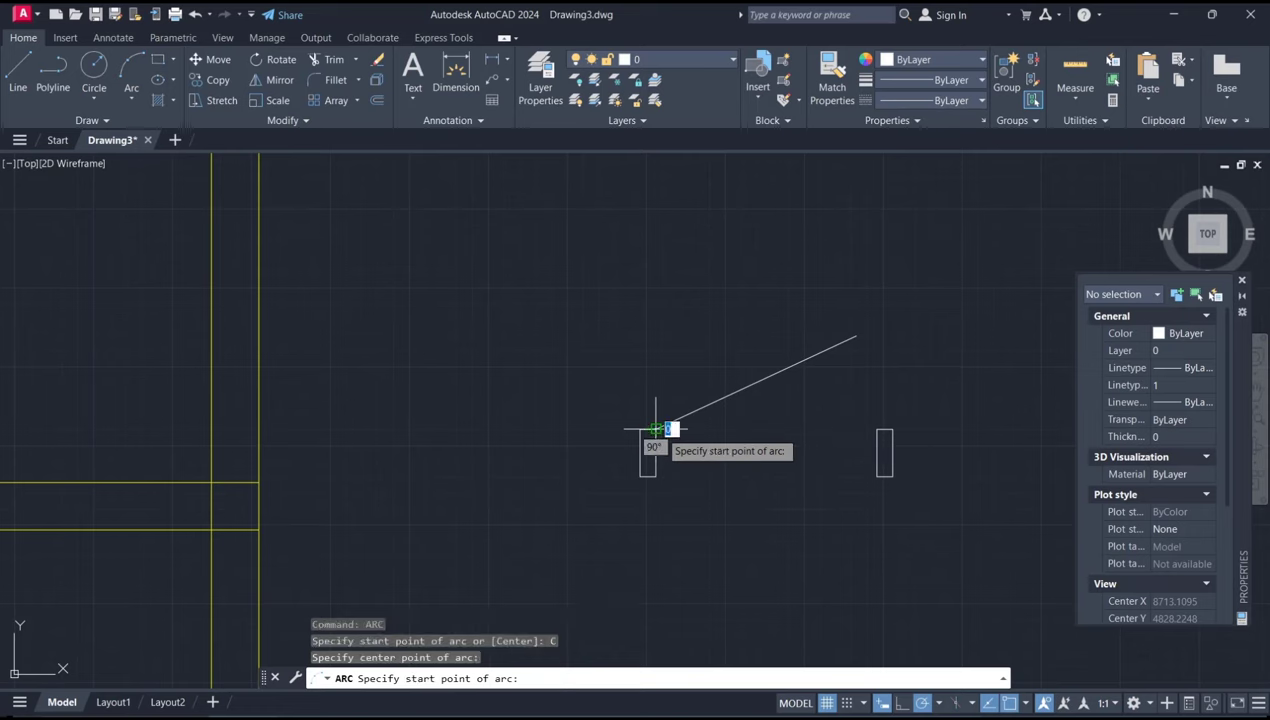
left_click(877, 430)
left_click(855, 337)
type("O")
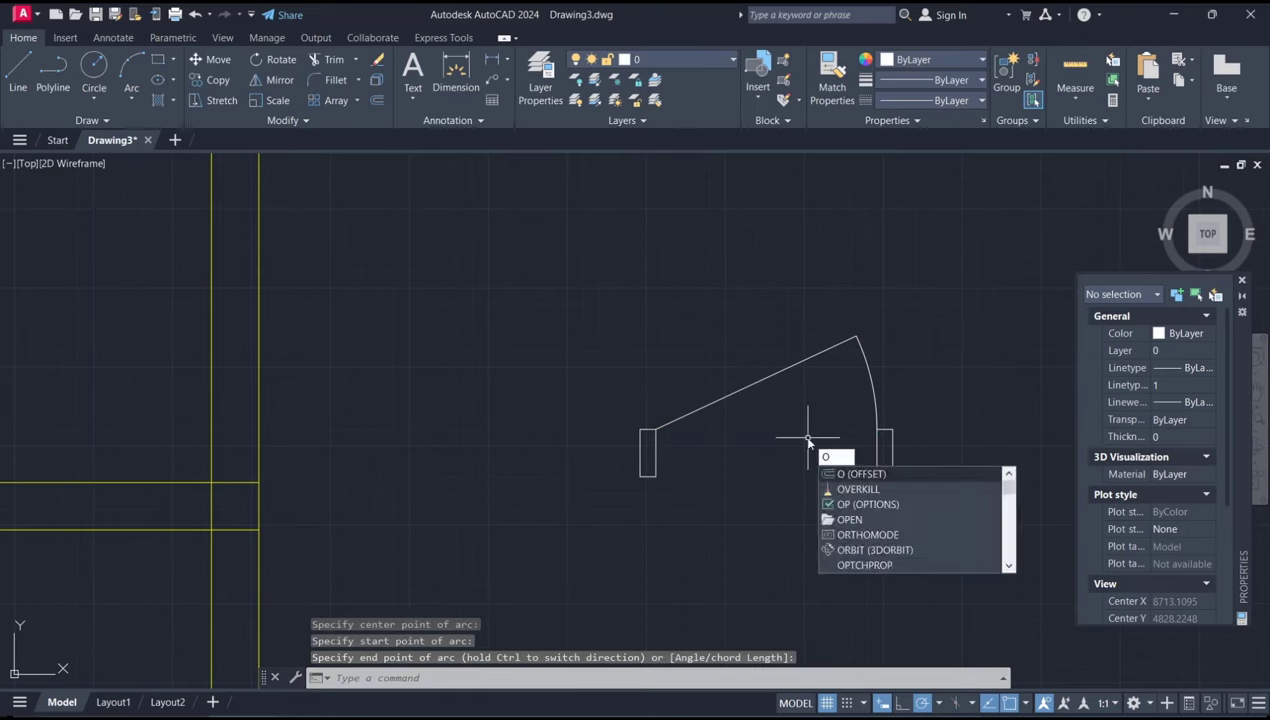
- Offset the sloped line 20 units below it
key("Return")
type("20")
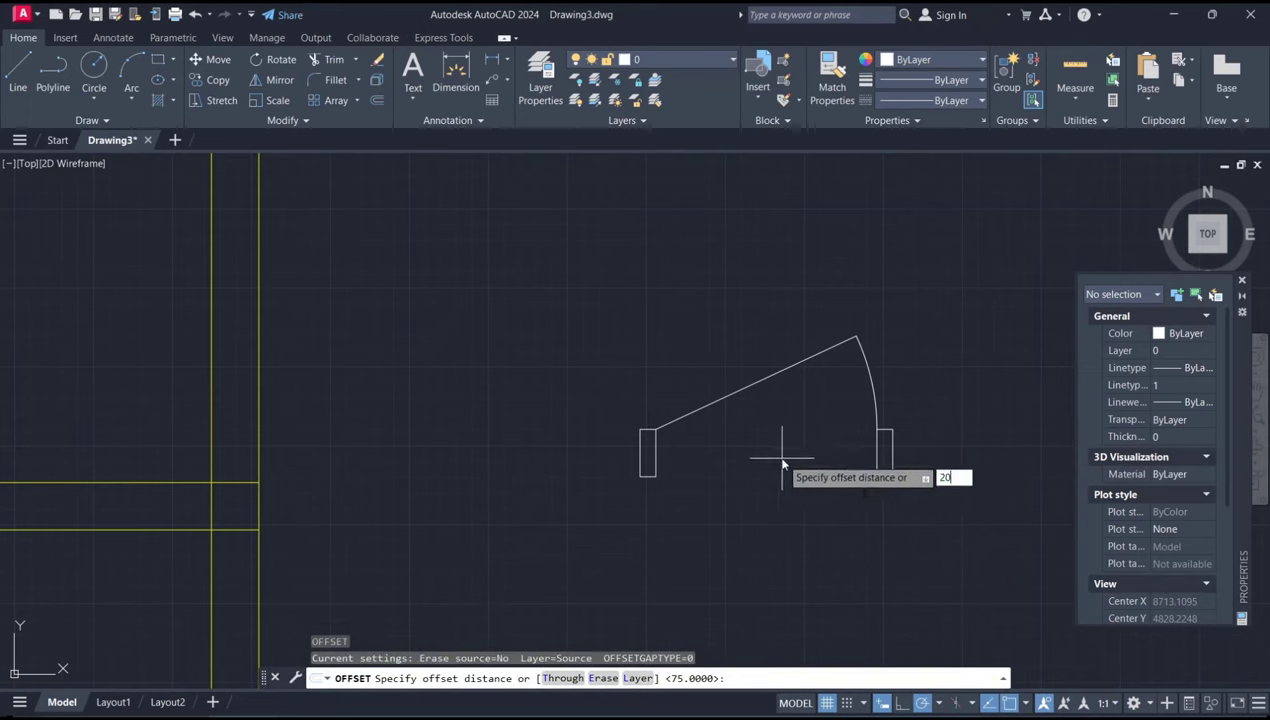
key("Return")
left_click(760, 382)
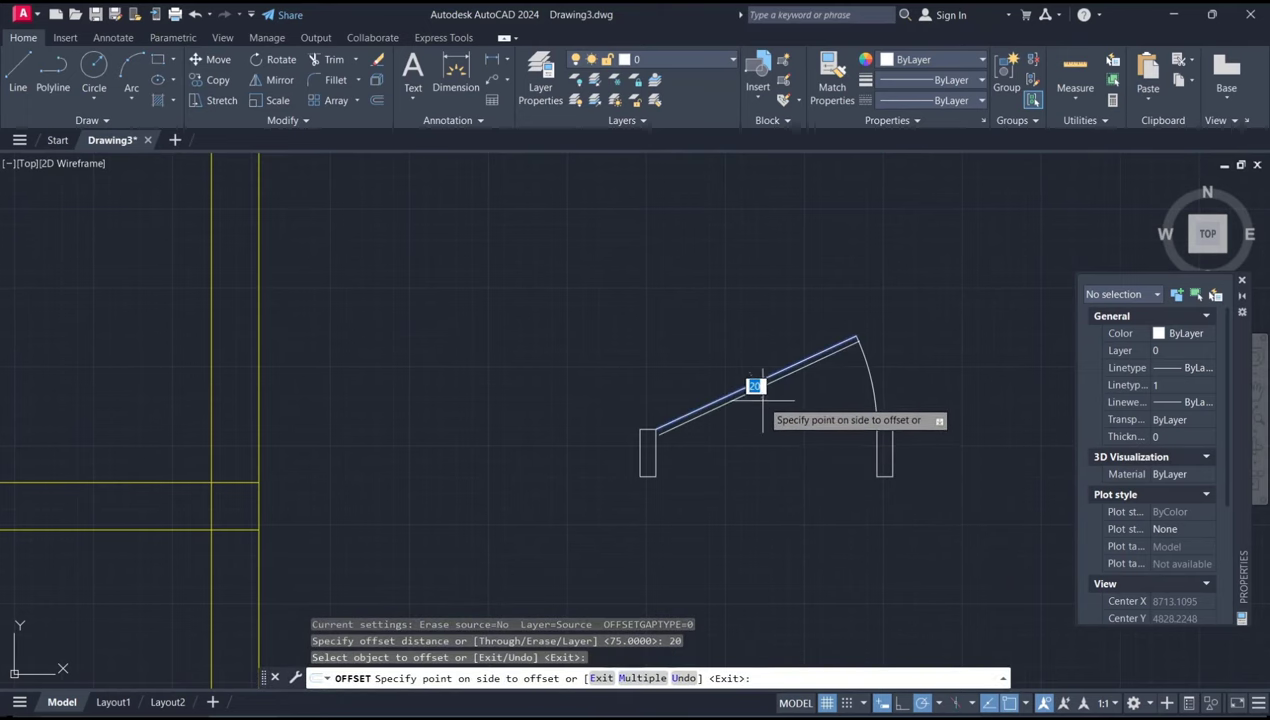
left_click(760, 415)
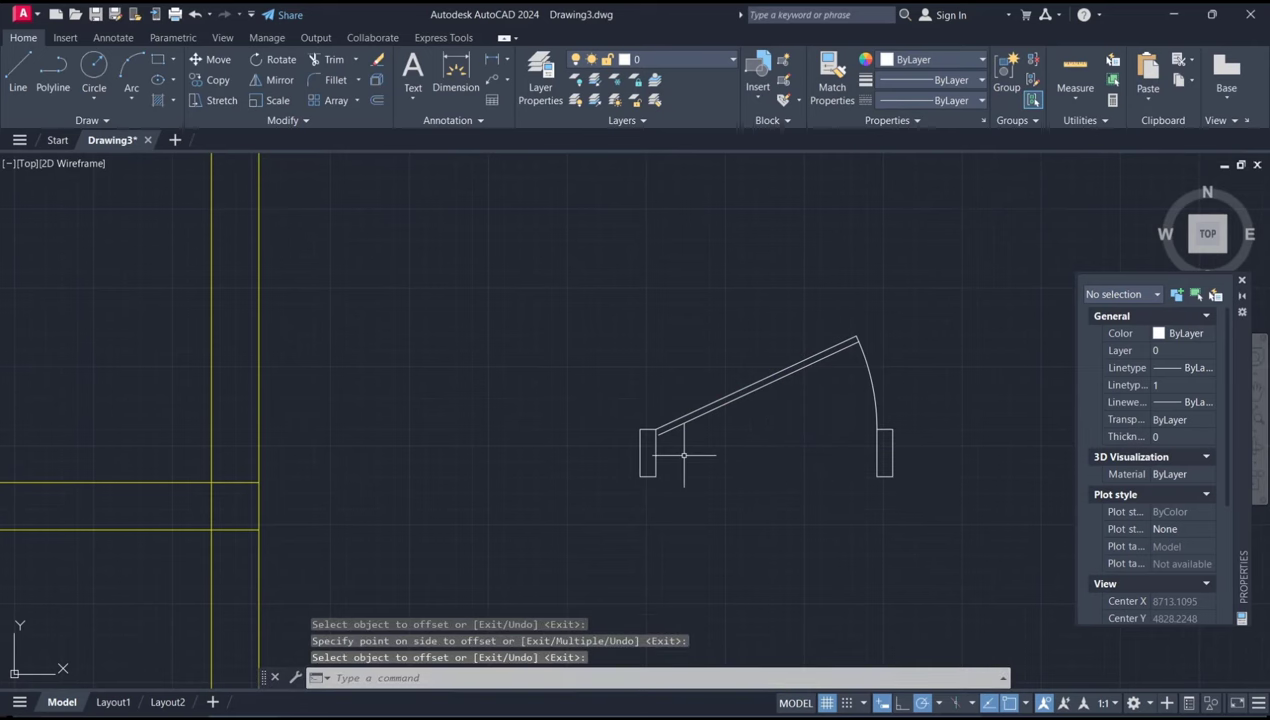
type("TR")
- Trim the offset line's excess at the post and zoom out
key("Return")
scroll(676, 455, "up", 4)
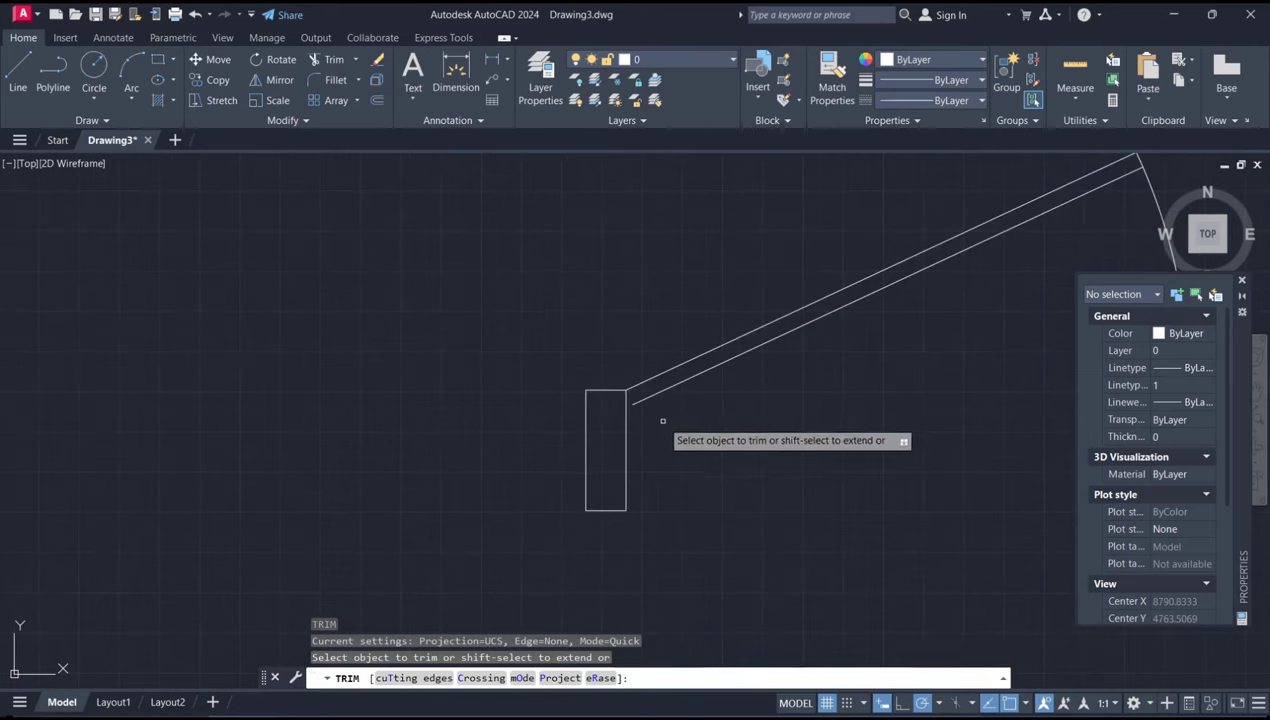
left_click(641, 400)
key("Return")
scroll(746, 456, "down", 5)
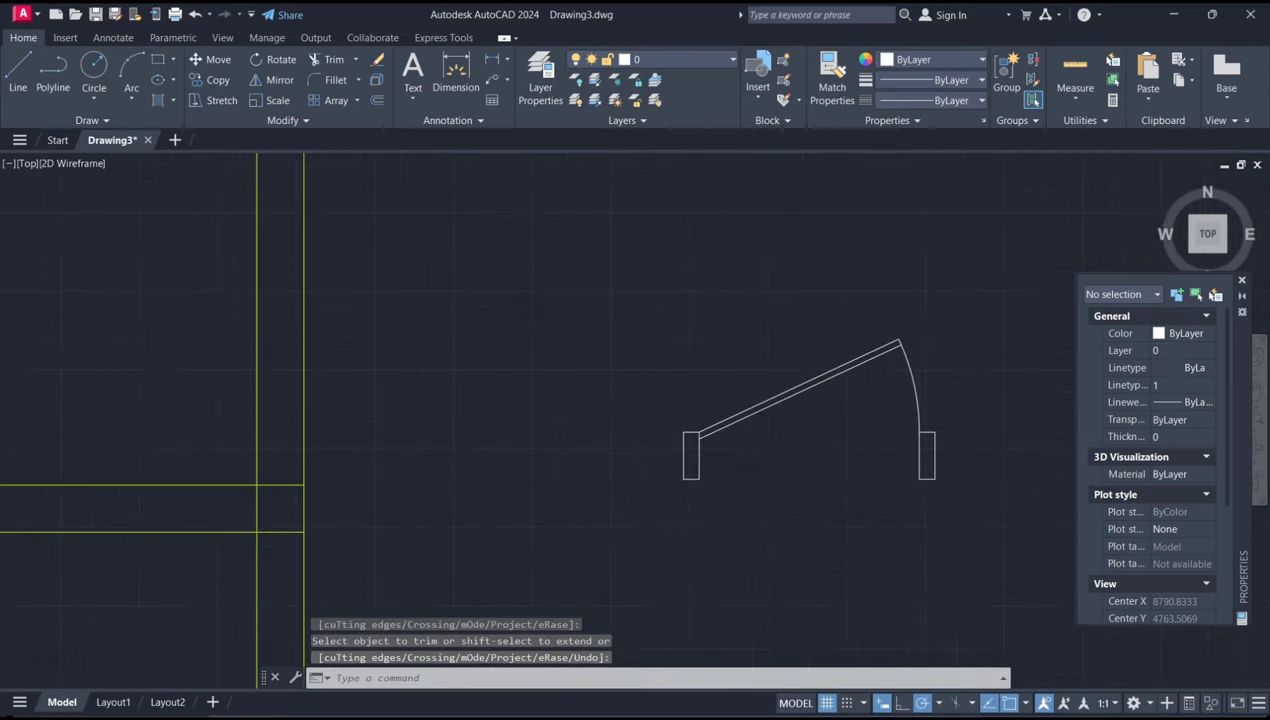
scroll(780, 405, "down", 4)
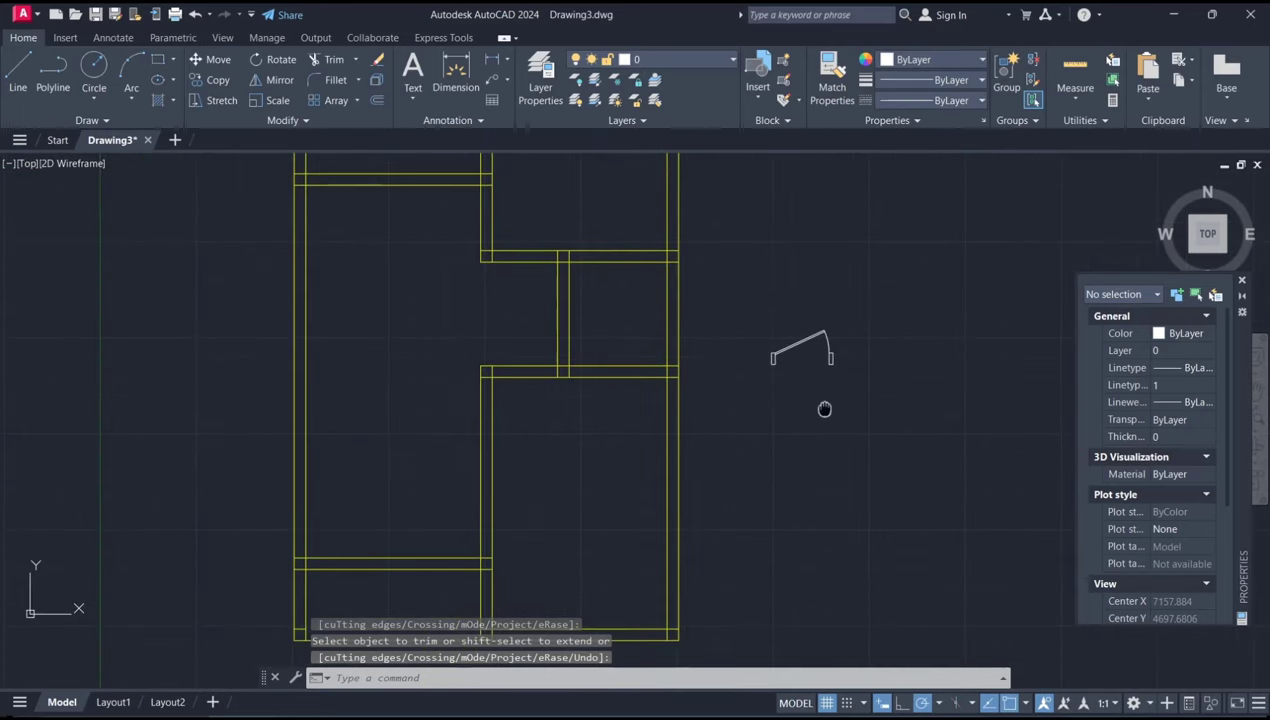
scroll(802, 467, "up", 2)
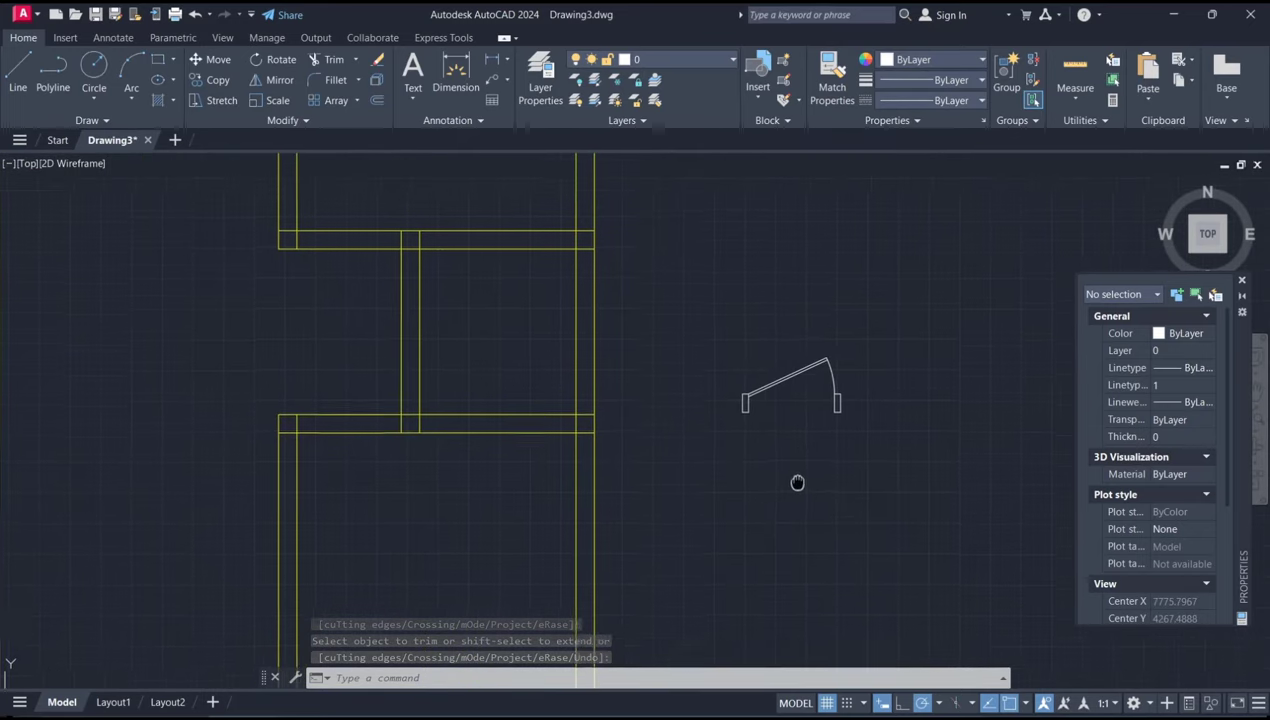
- Draw a 1000 by 150 window rectangle below the door
type("REC")
key("Return")
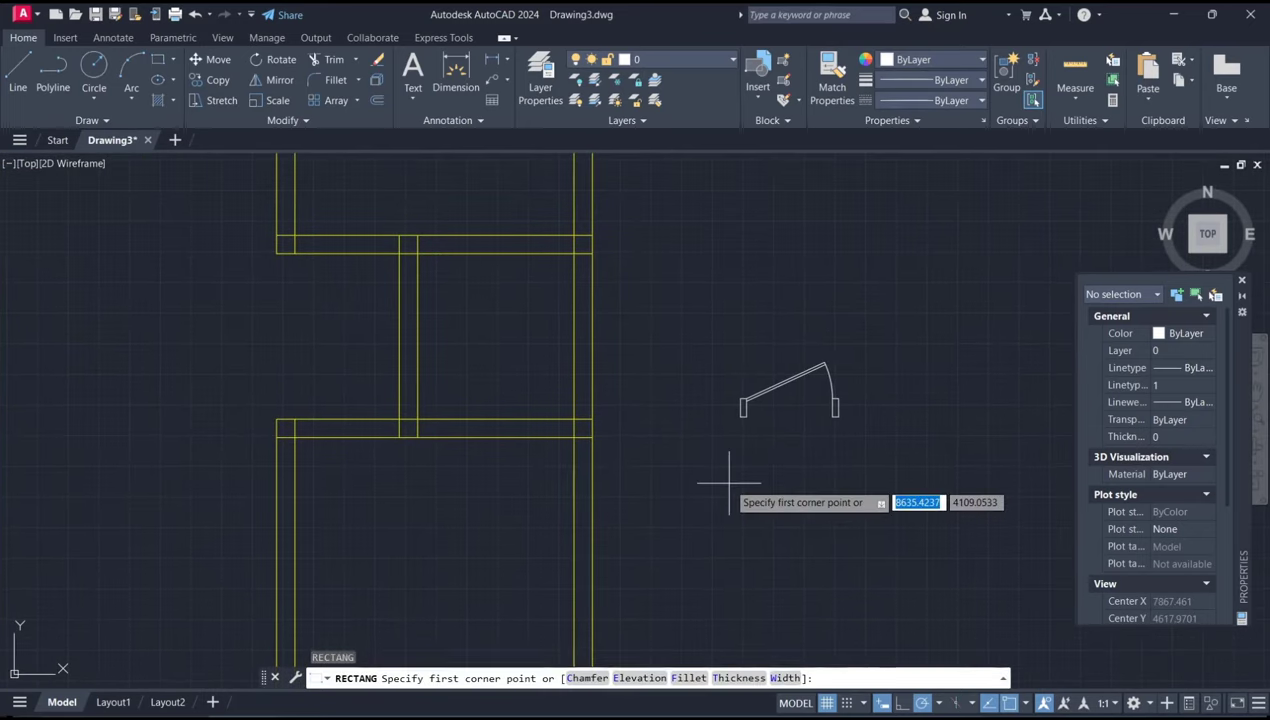
left_click(729, 478)
type("1000")
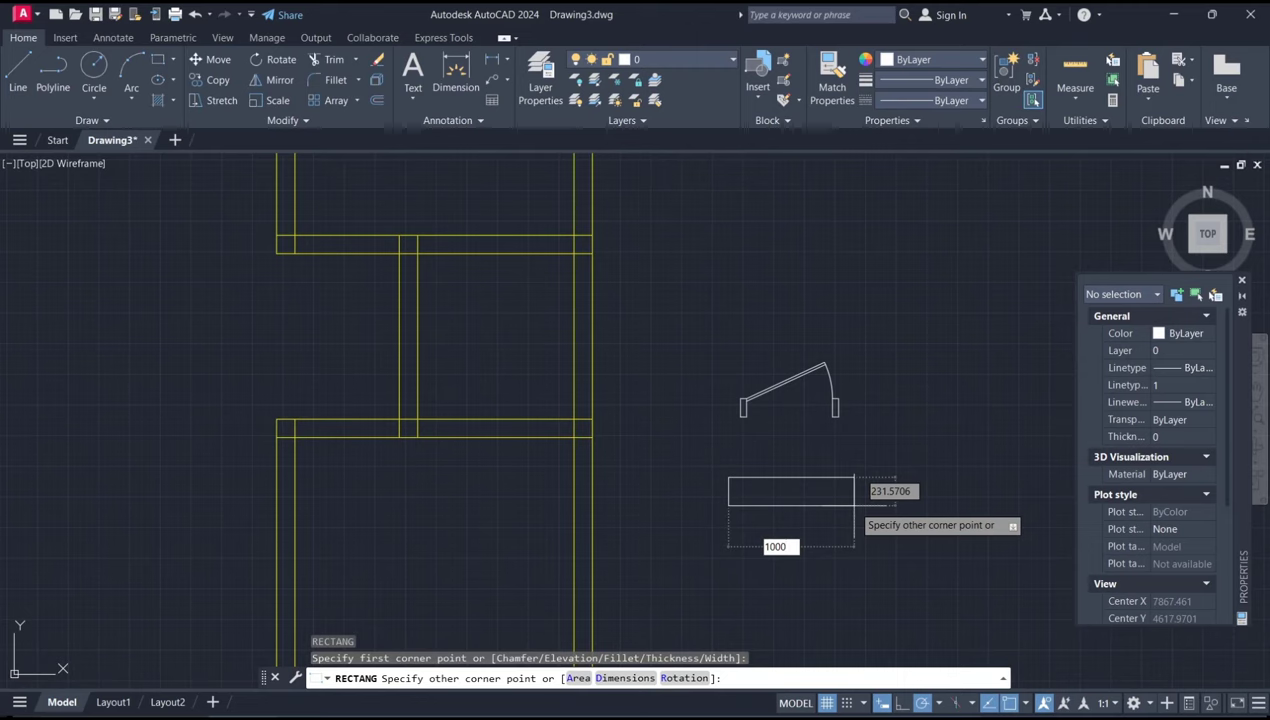
key("Tab")
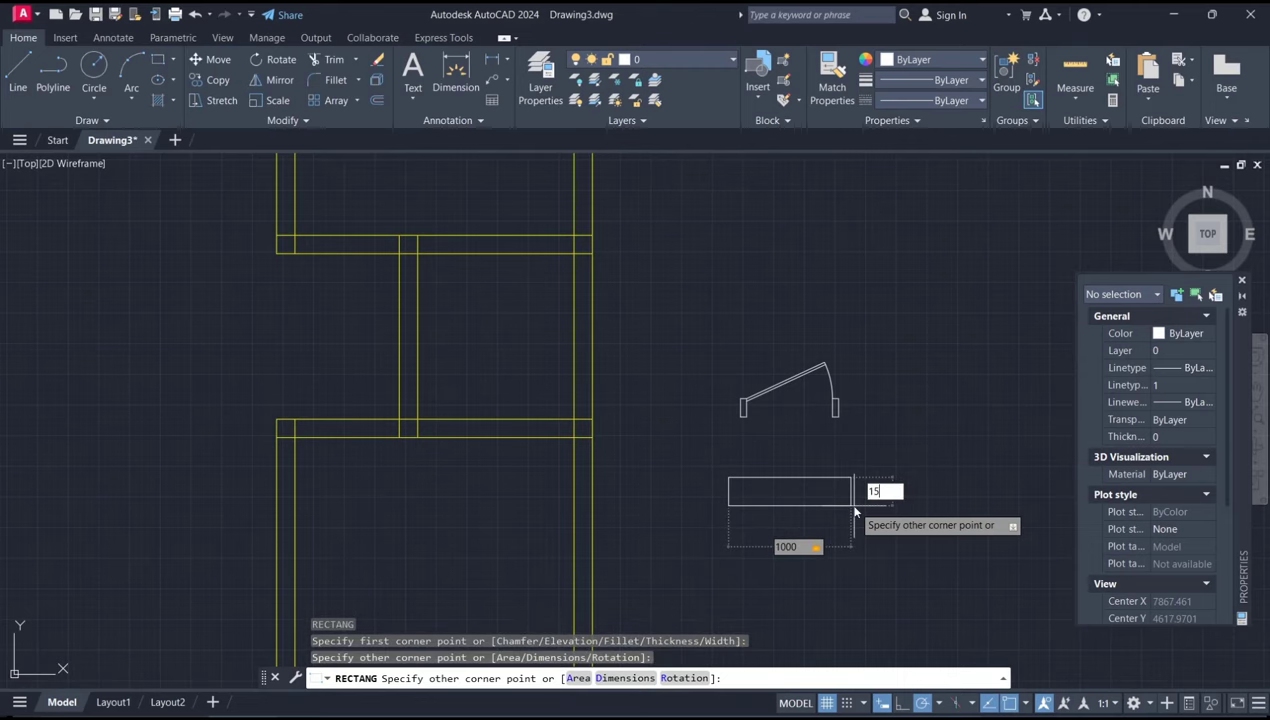
type("0")
key("Return")
scroll(739, 473, "up", 4)
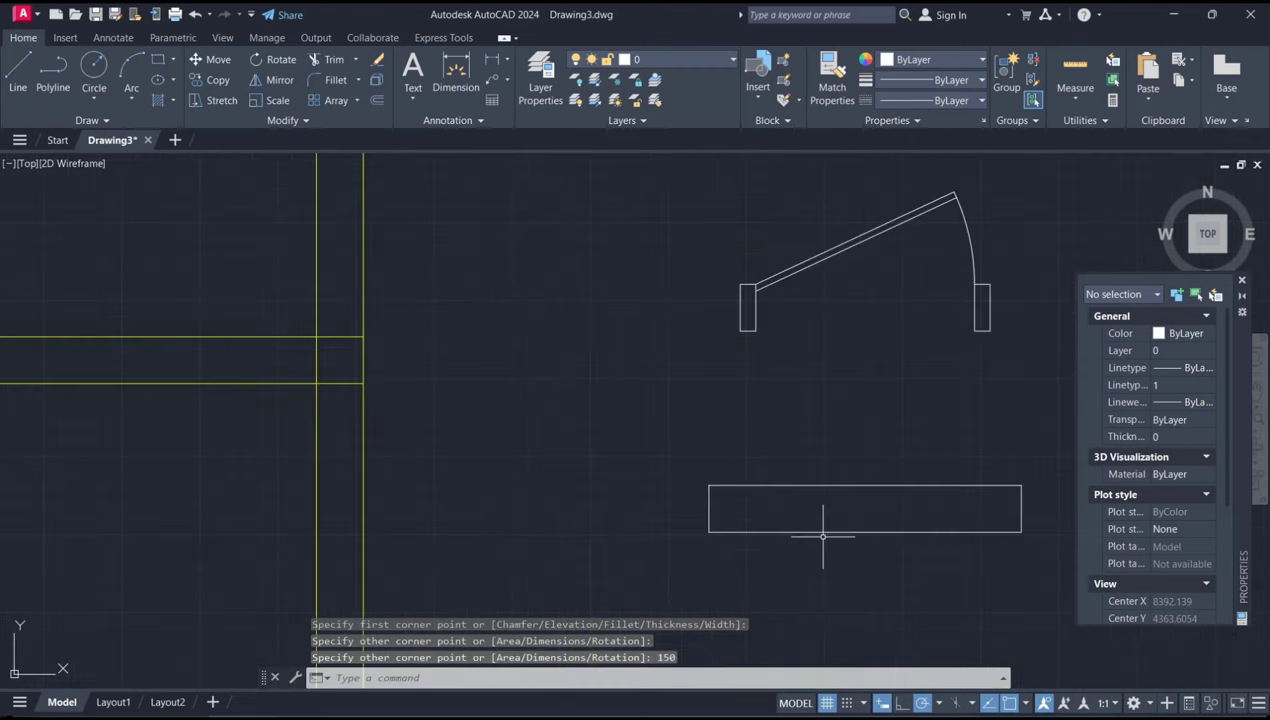
scroll(822, 524, "up", 2)
- Draw a vertical end line across the rectangle near its left side
type("l")
key("Return")
scroll(604, 505, "up", 2)
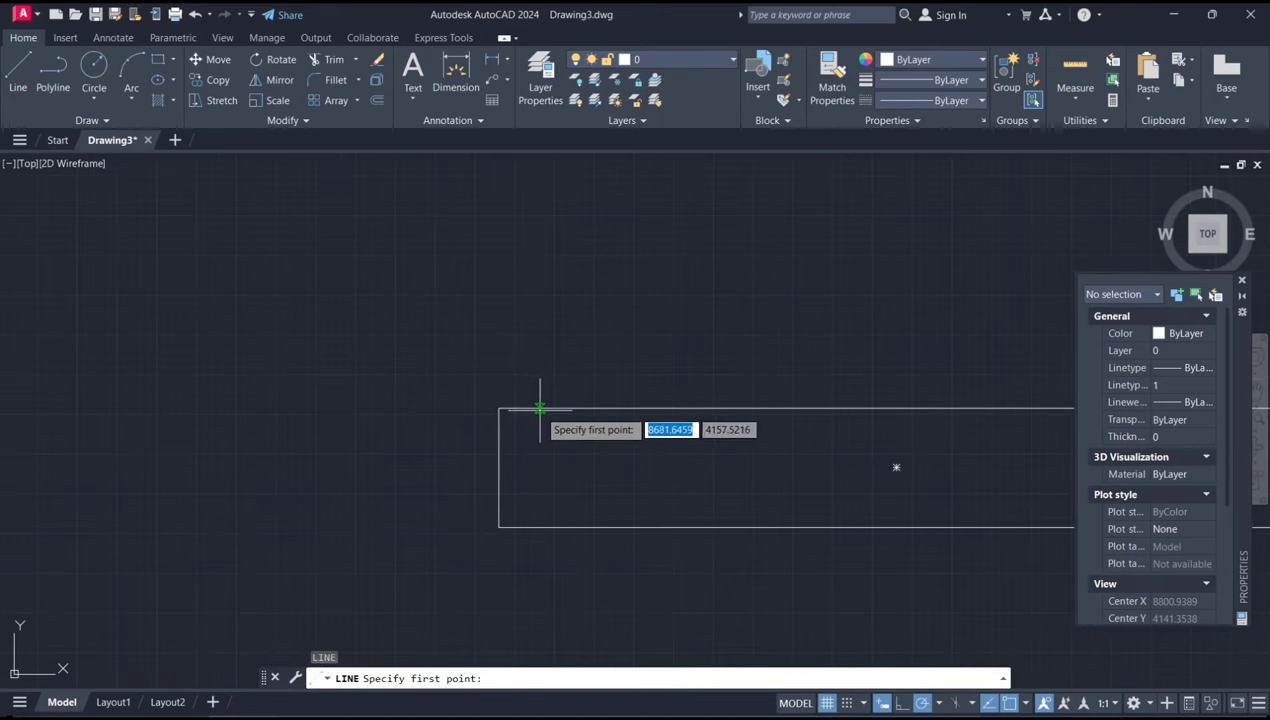
left_click(528, 408)
left_click(530, 528)
key("Return")
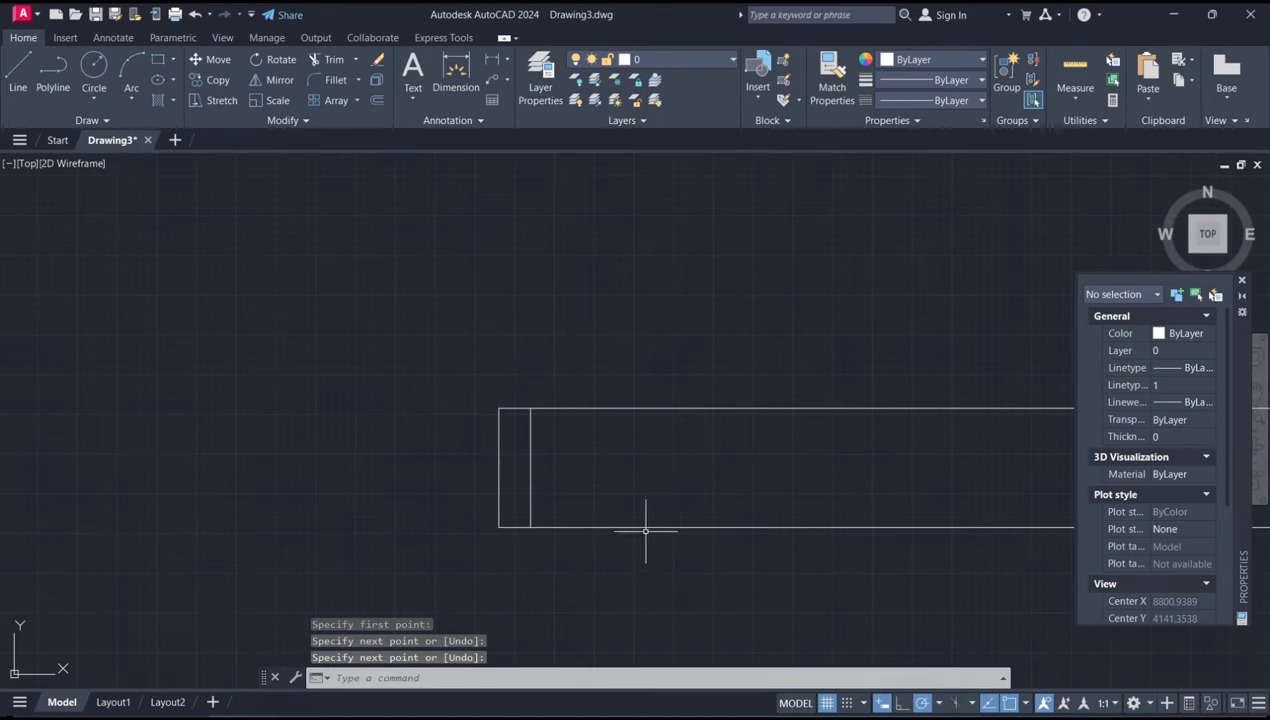
scroll(646, 524, "down", 2)
middle_click_drag(740, 547, 703, 530)
- Mirror the end line about the rectangle's midpoint, keeping the original
type("mi")
key("Return")
left_click(539, 476)
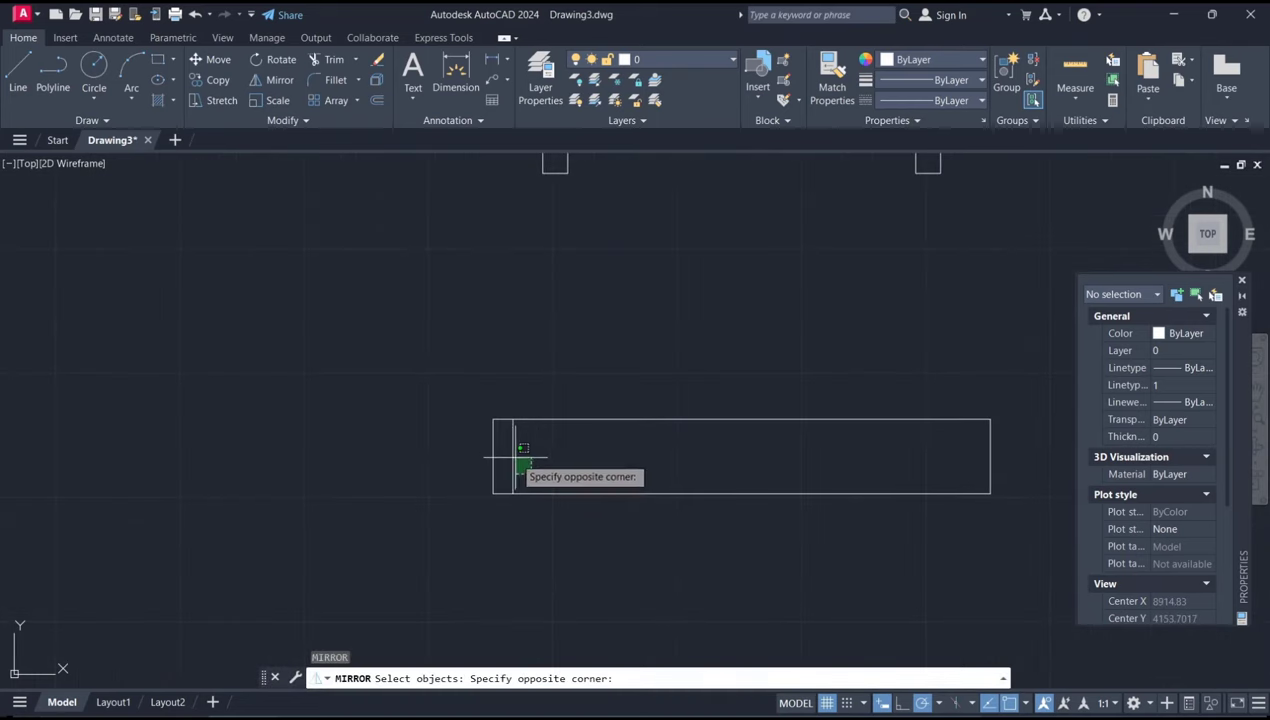
left_click(505, 438)
key("Return")
left_click(741, 418)
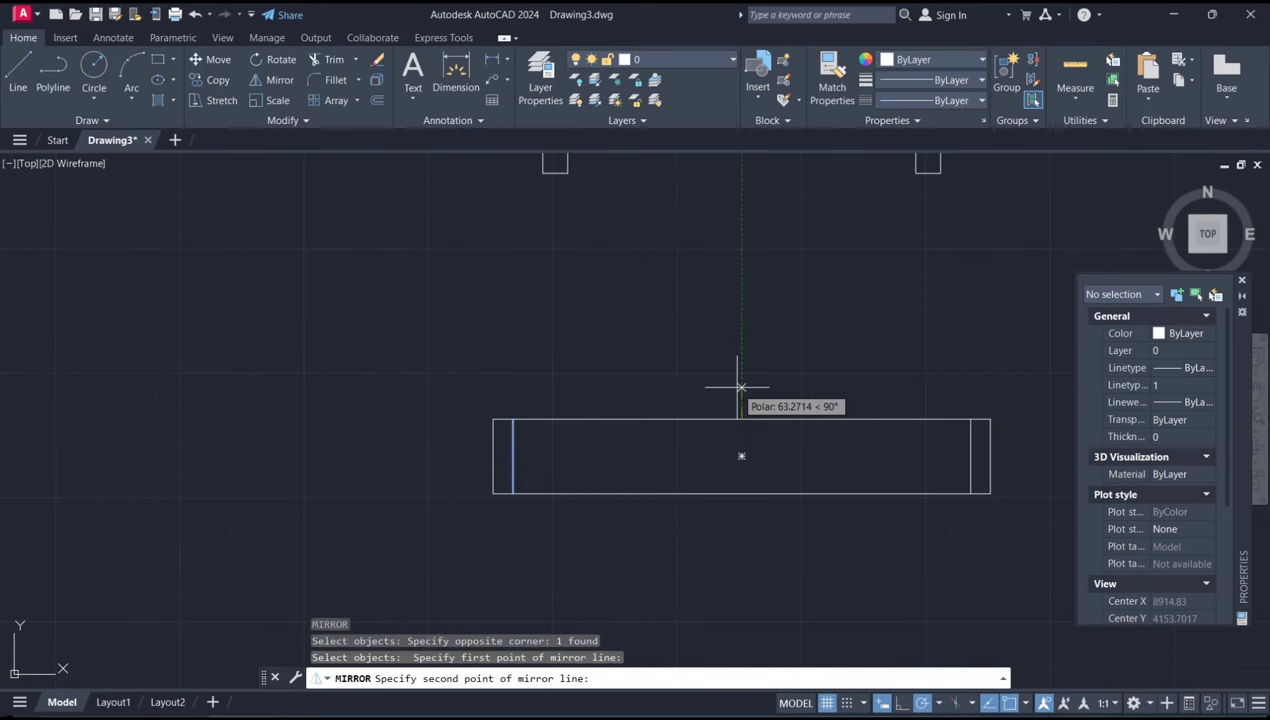
left_click(743, 383)
key("Return")
scroll(780, 420, "down", 3)
scroll(822, 462, "down", 1)
mouse_move(822, 462)
middle_mouse_down()
mouse_move(851, 504)
mouse_move(683, 539)
middle_mouse_up()
- Draw a lengthwise line inside the rectangle between the two end lines
scroll(801, 493, "up", 4)
scroll(762, 514, "up", 2)
type("l")
key("Return")
scroll(500, 555, "up", 4)
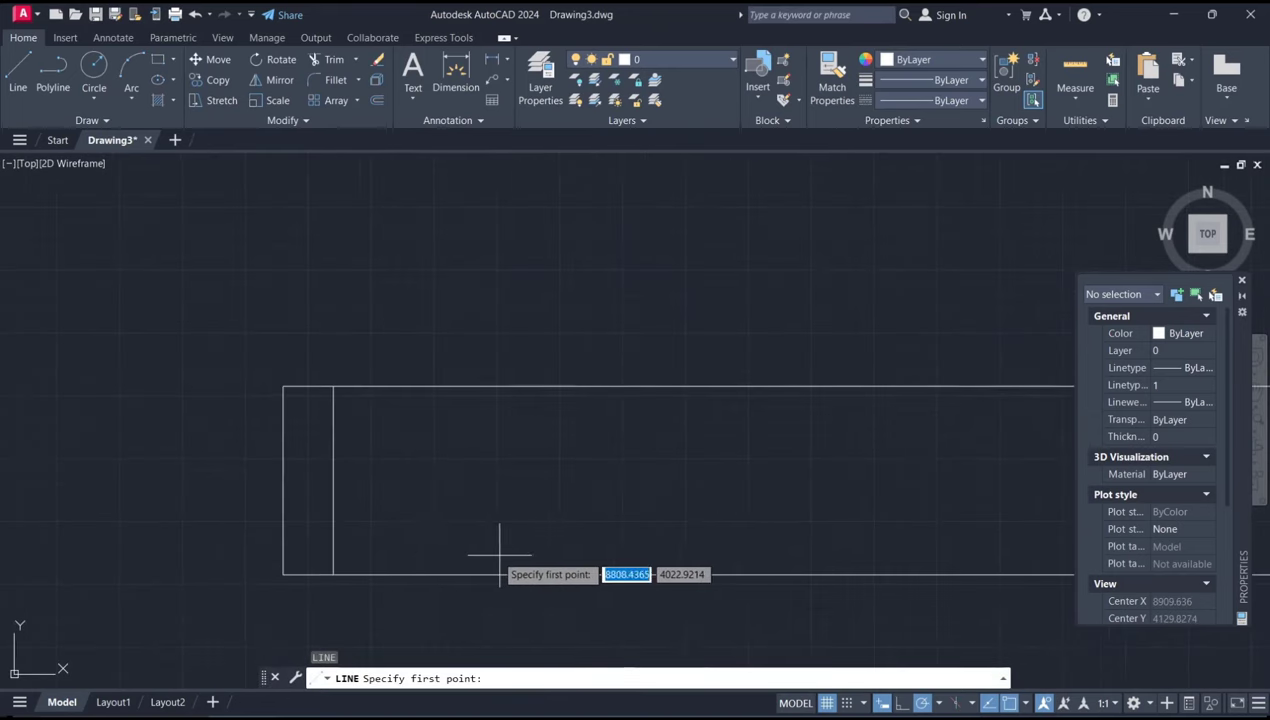
left_click(334, 544)
scroll(595, 539, "down", 5)
scroll(645, 545, "up", 3)
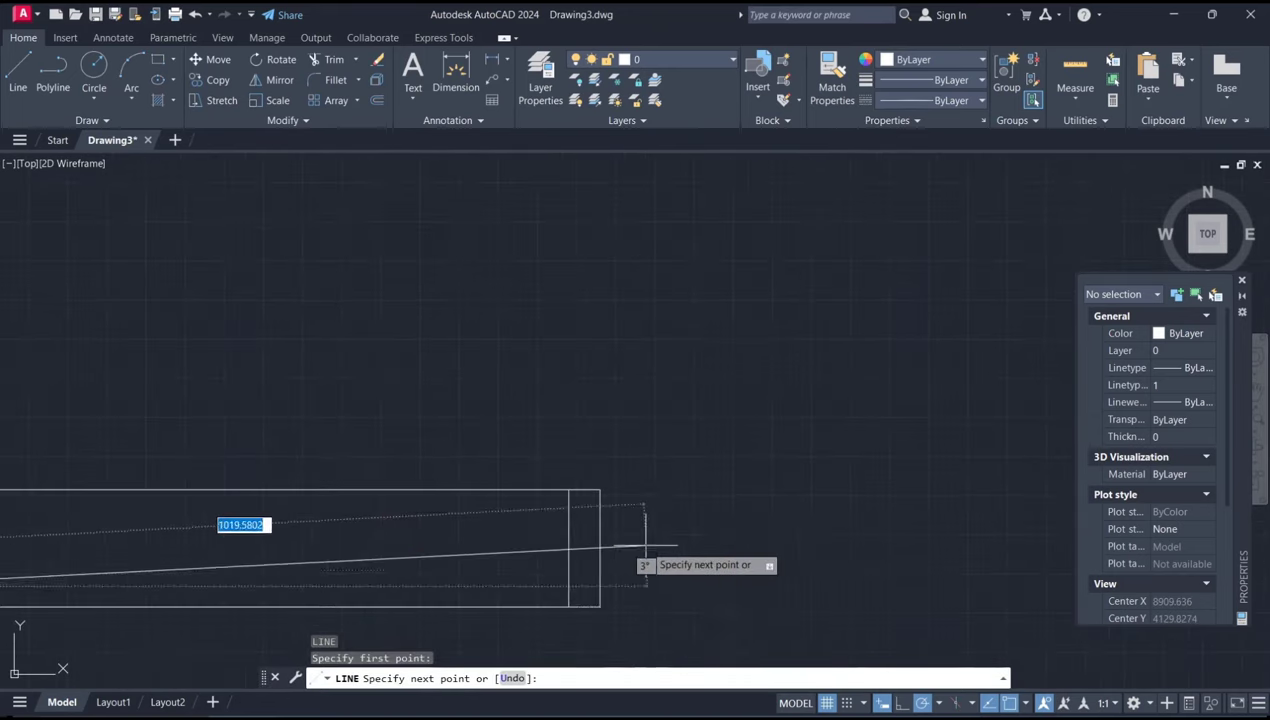
left_click(568, 604)
key("Return")
scroll(725, 565, "down", 5)
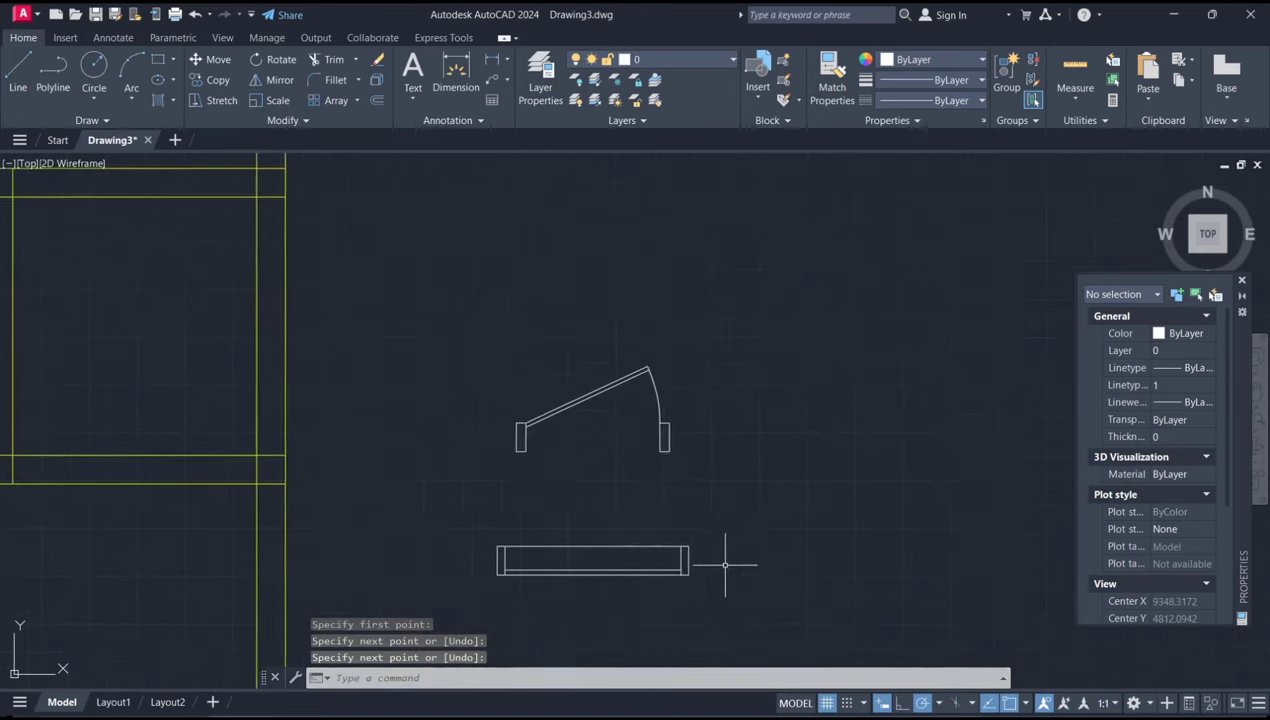
middle_click_drag(725, 565, 771, 535)
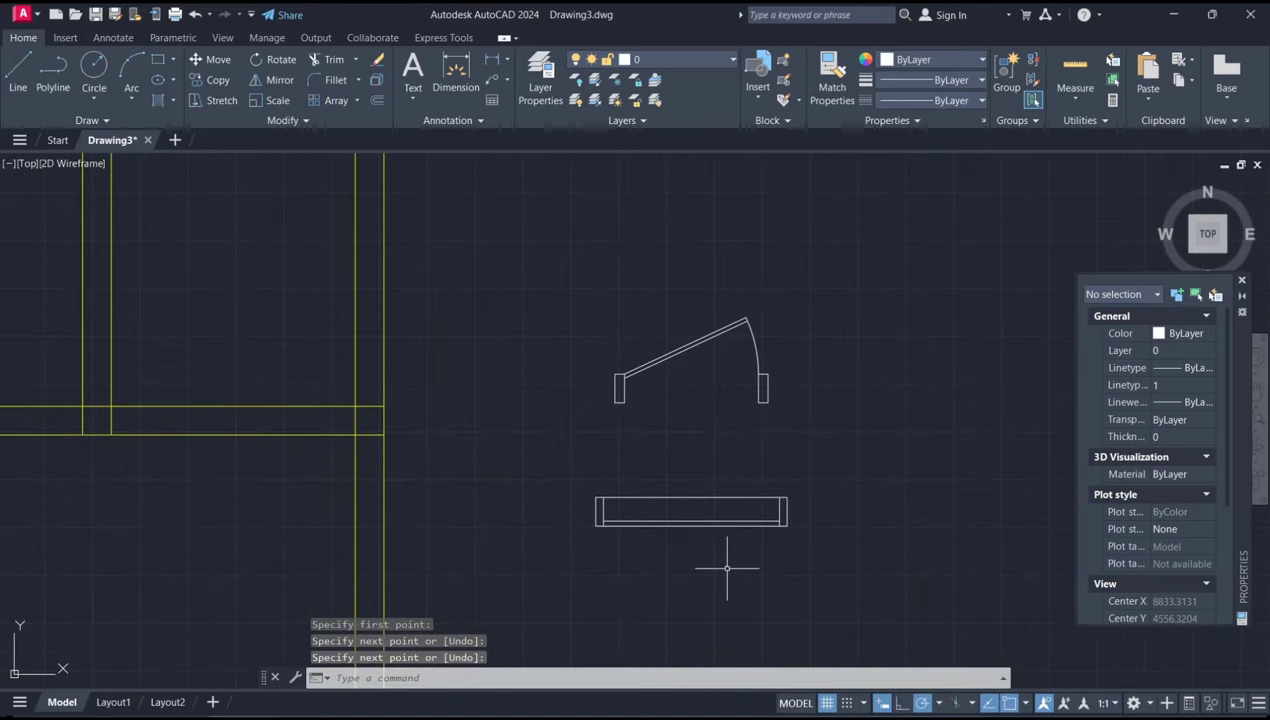
- Make the door drawing a block named DOOR, based at its lower right corner
type("BLOL")
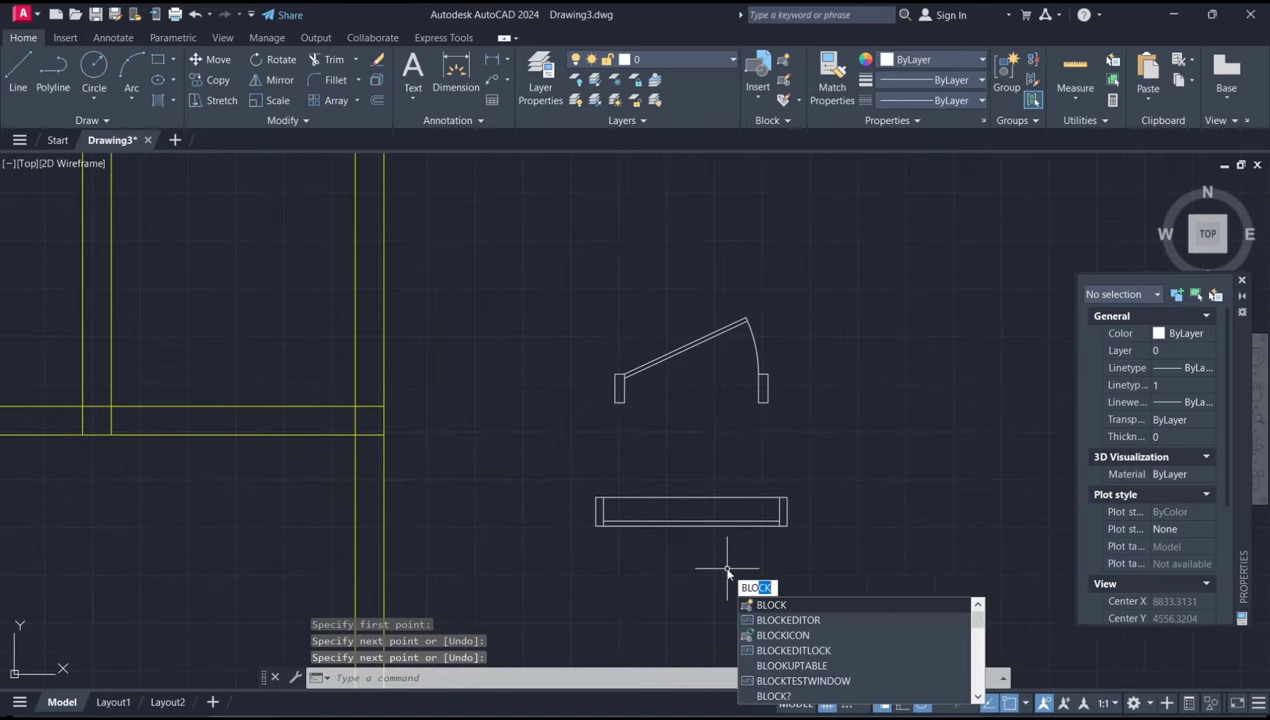
type("OCK")
key("Return")
type("DOOR")
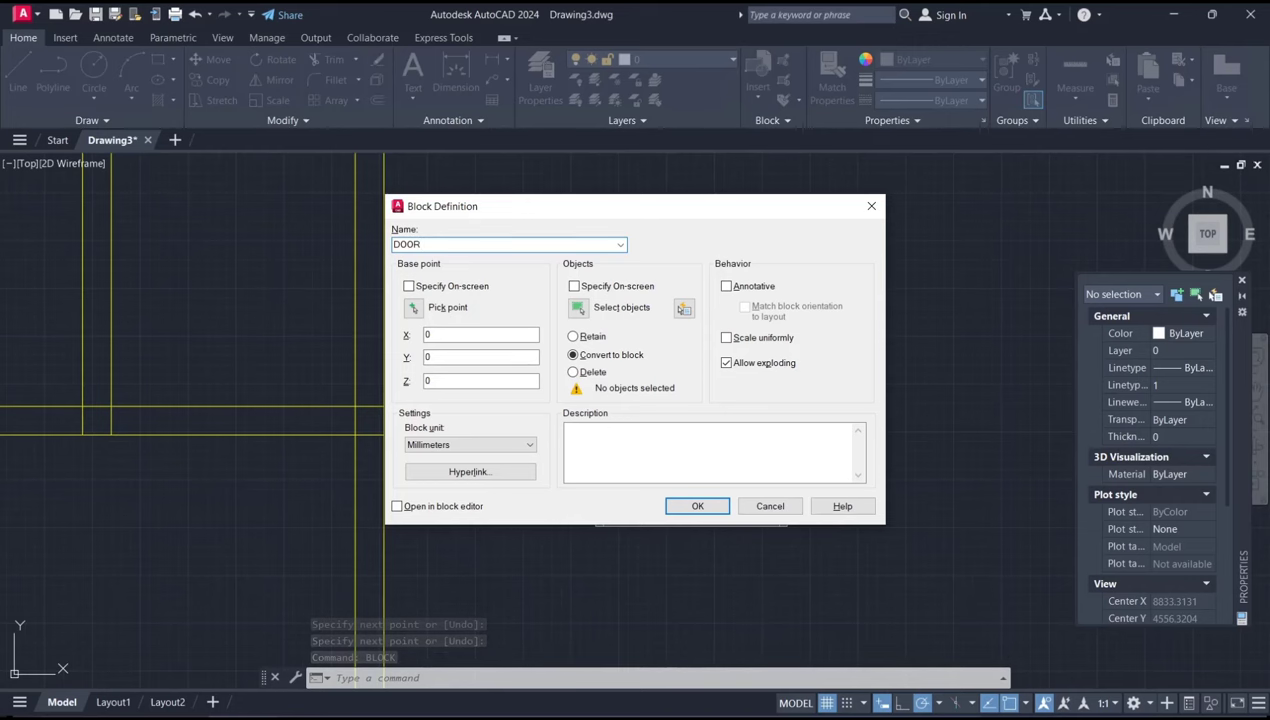
left_click(413, 309)
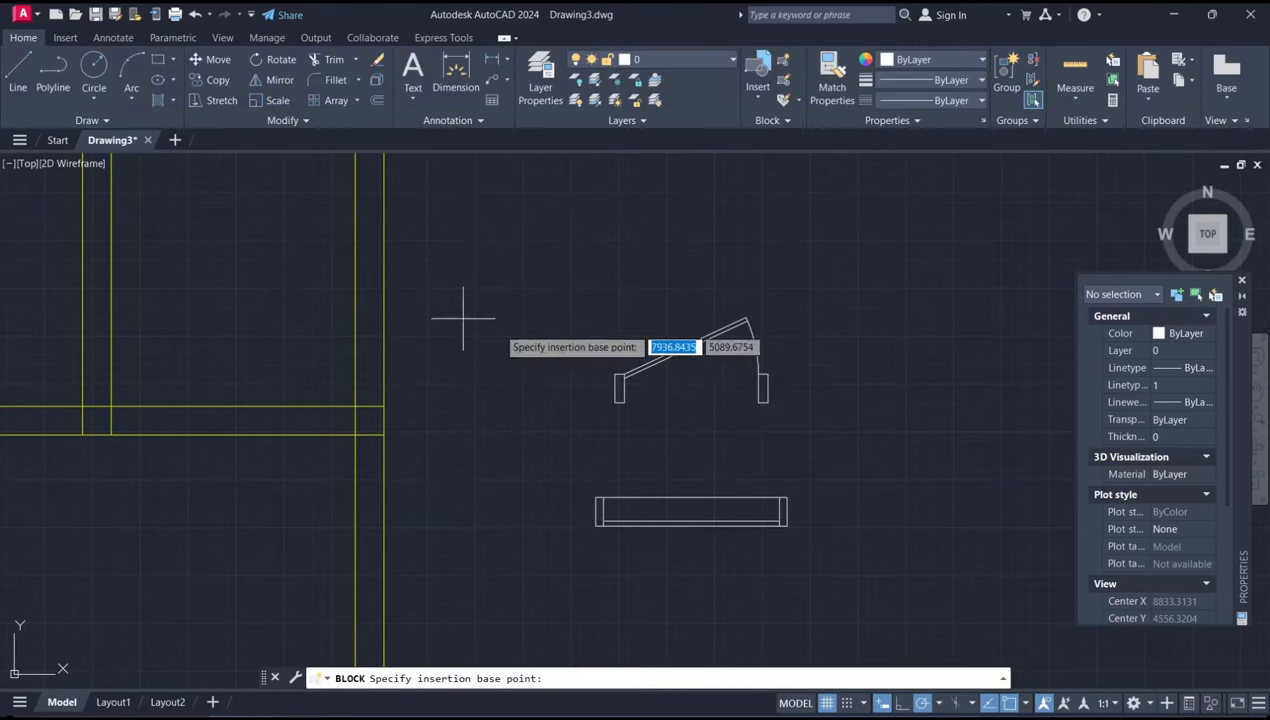
left_click(767, 403)
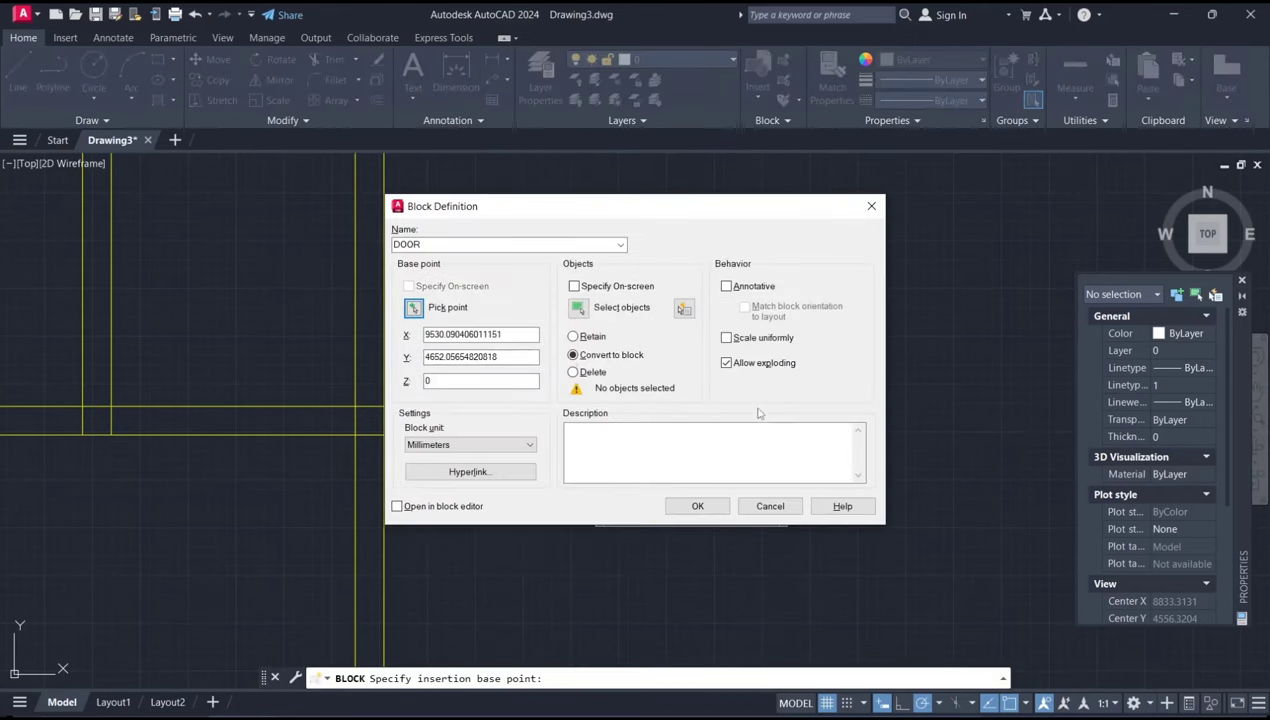
left_click(580, 310)
left_click(832, 264)
left_click(542, 452)
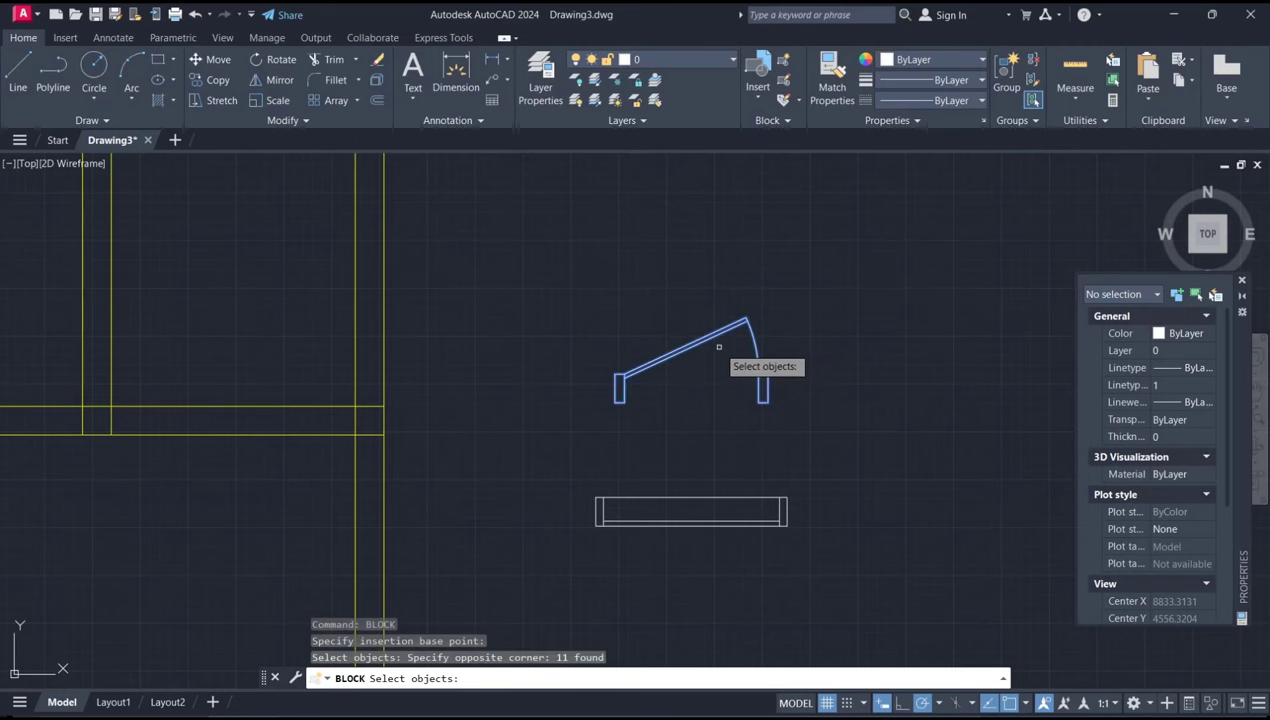
key("Return")
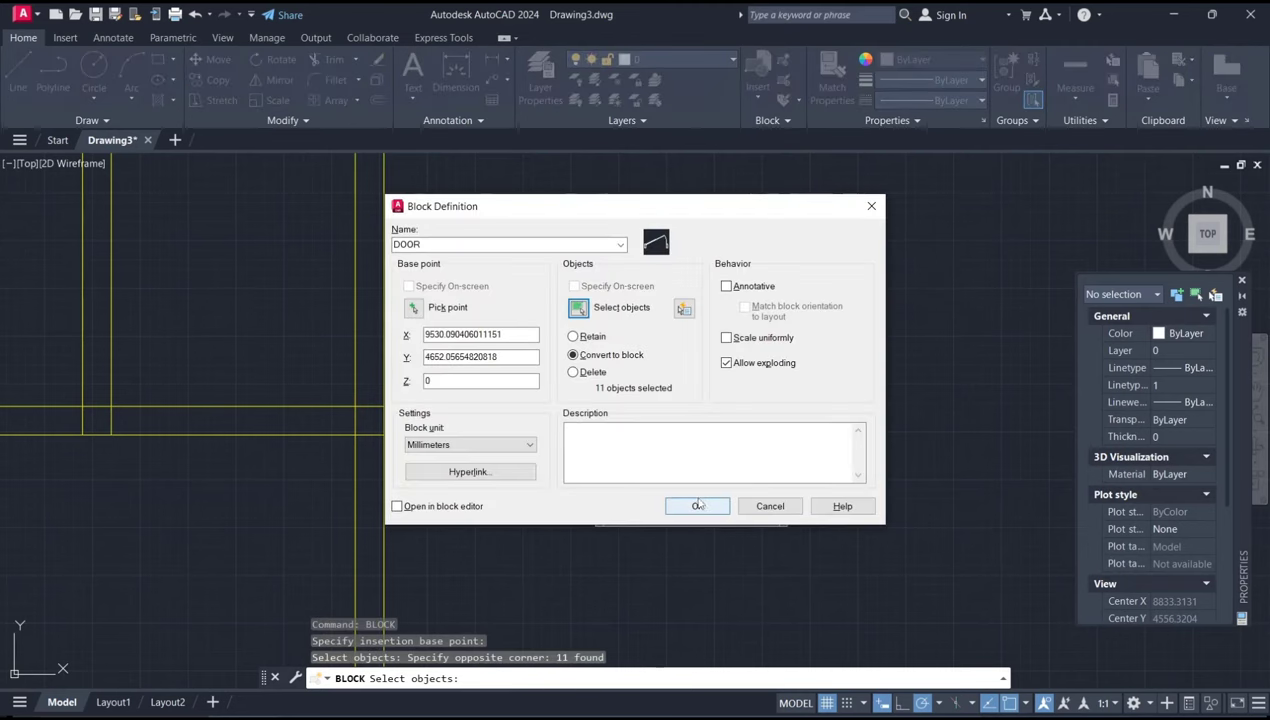
left_click(698, 505)
left_click(728, 328)
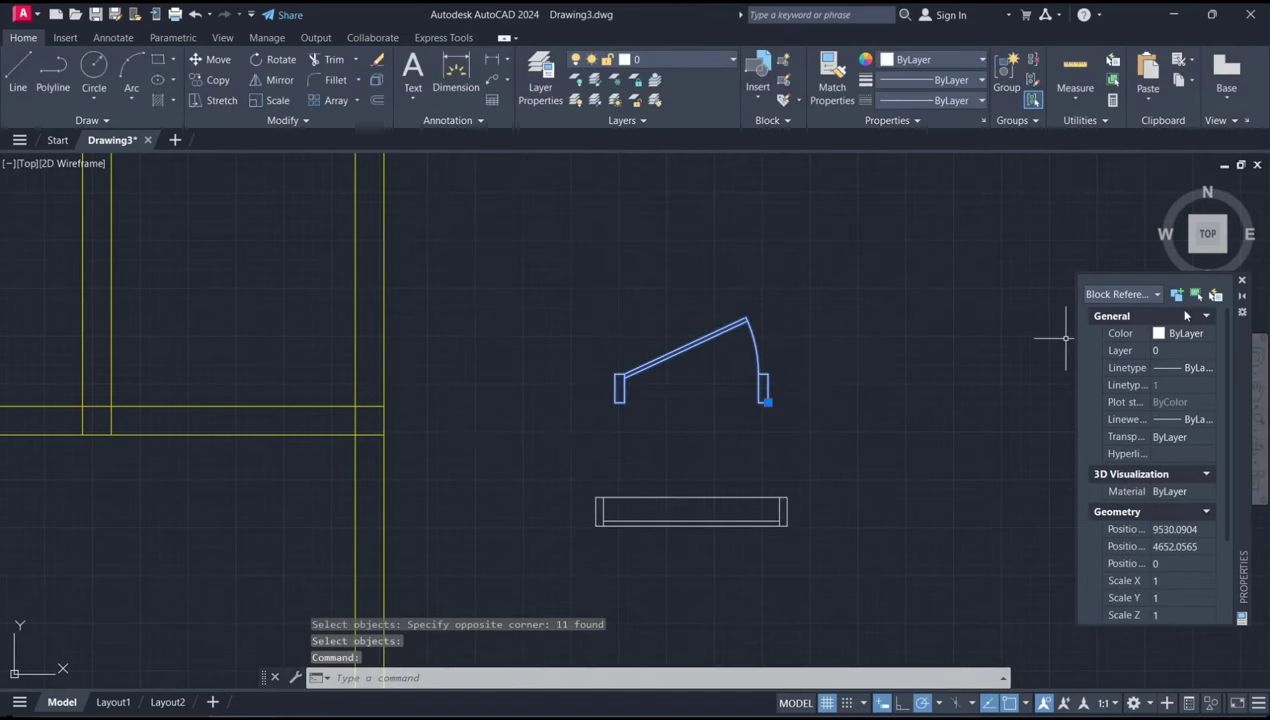
key("Escape")
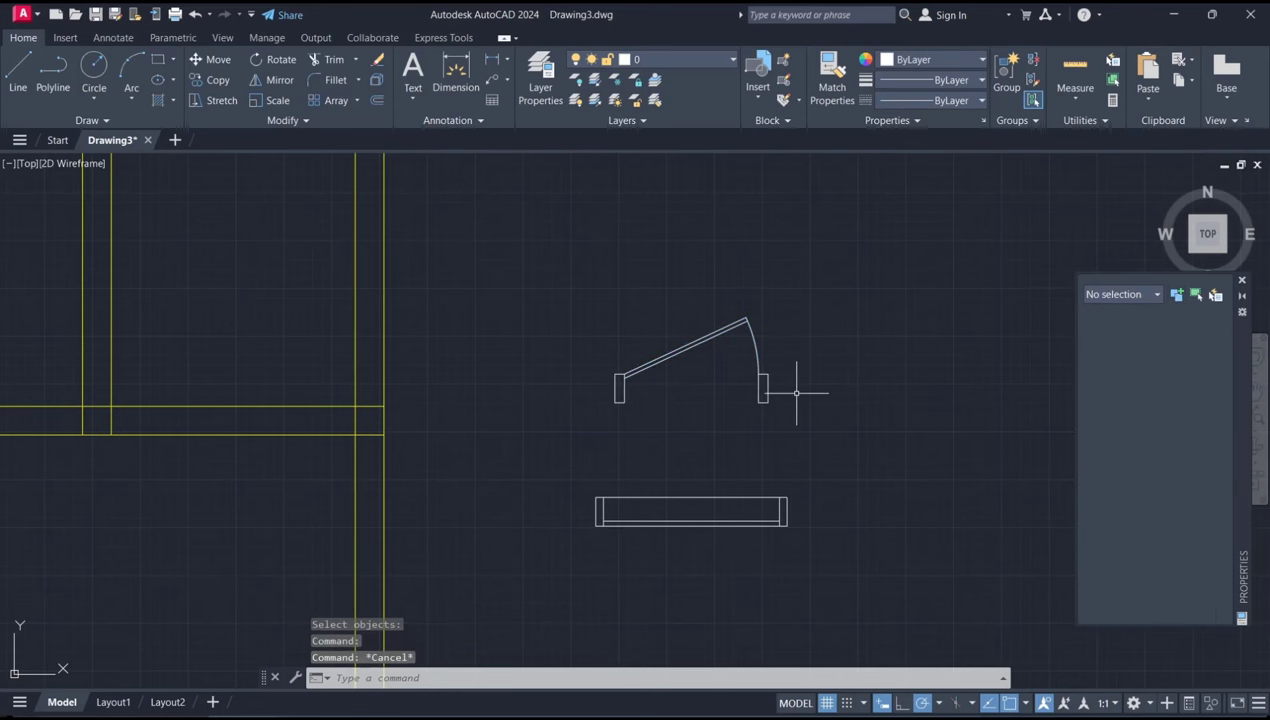
- Make the window symbol a block named WINDOW, based at its top-edge midpoint
type("b")
key("Return")
type("WINDOW")
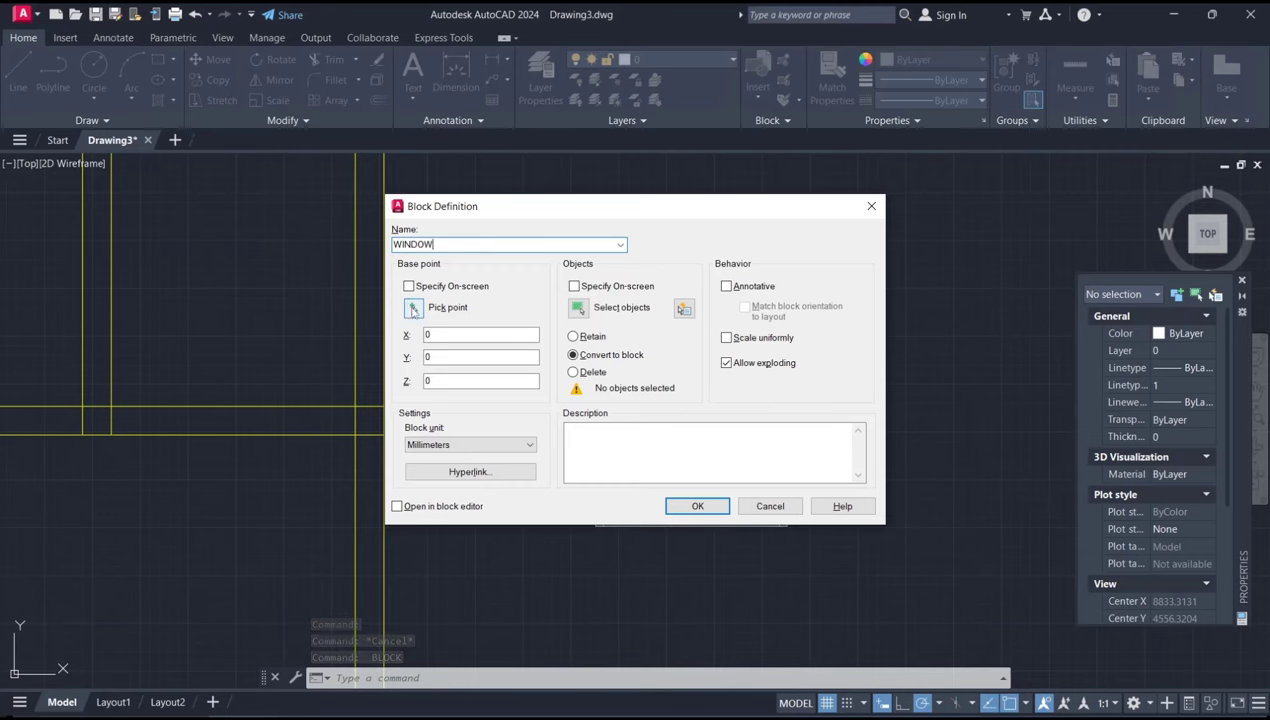
left_click(413, 309)
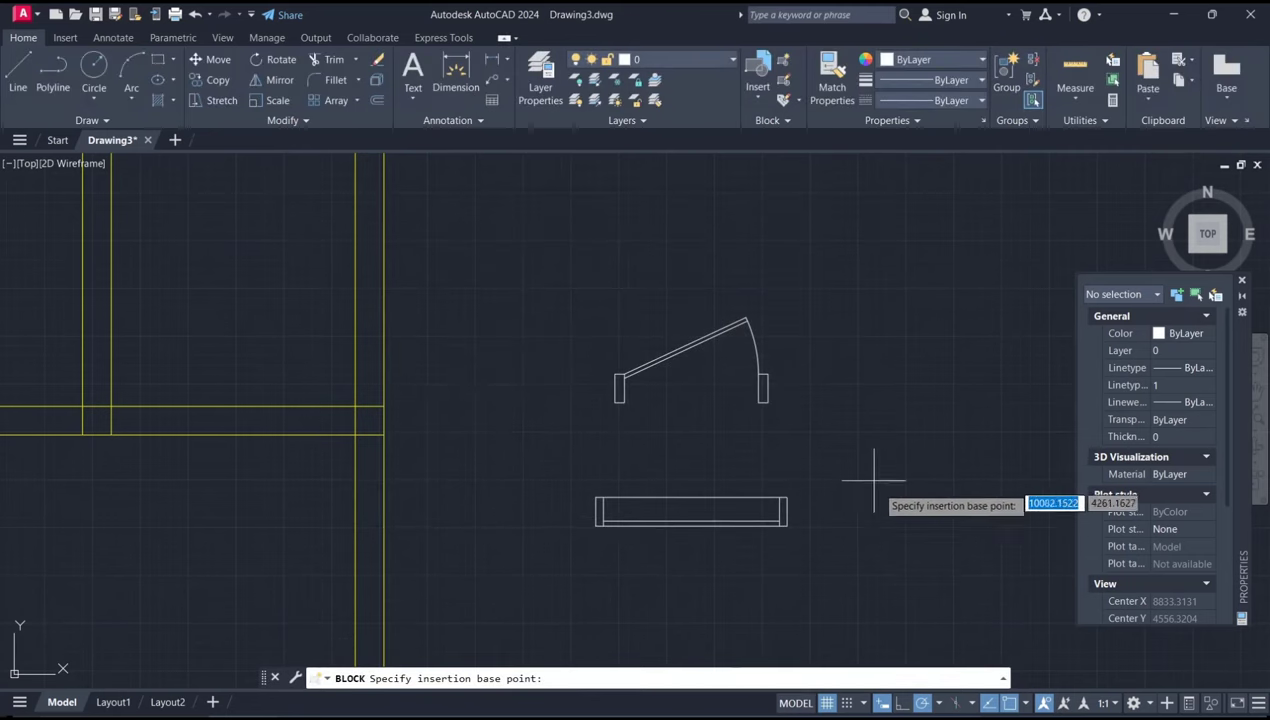
left_click(684, 497)
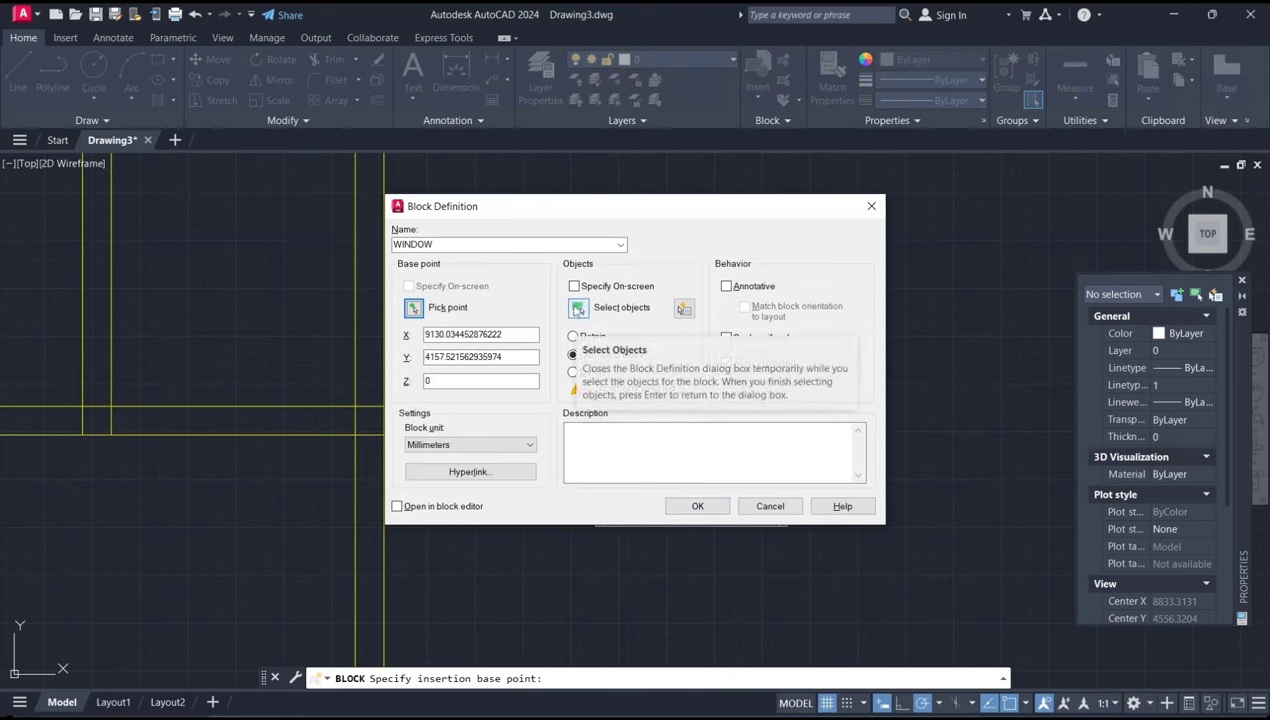
left_click(577, 309)
left_click(812, 550)
left_click(555, 466)
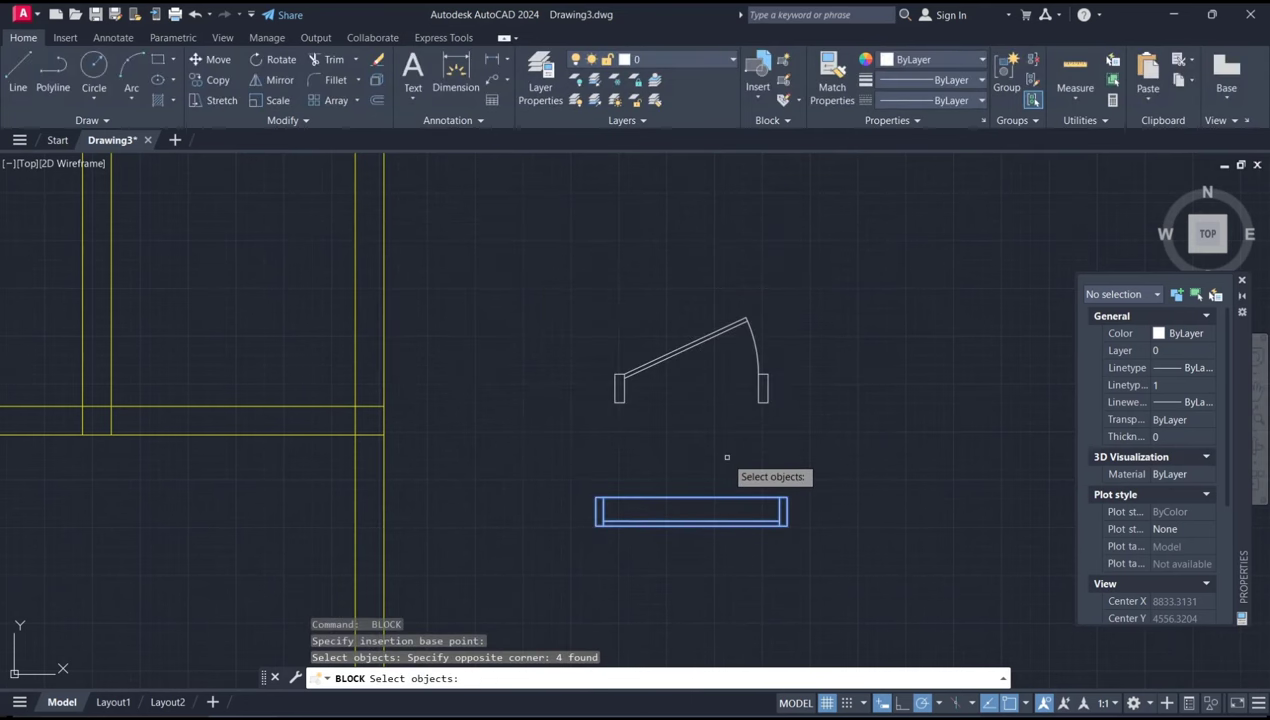
key("Return")
left_click(698, 506)
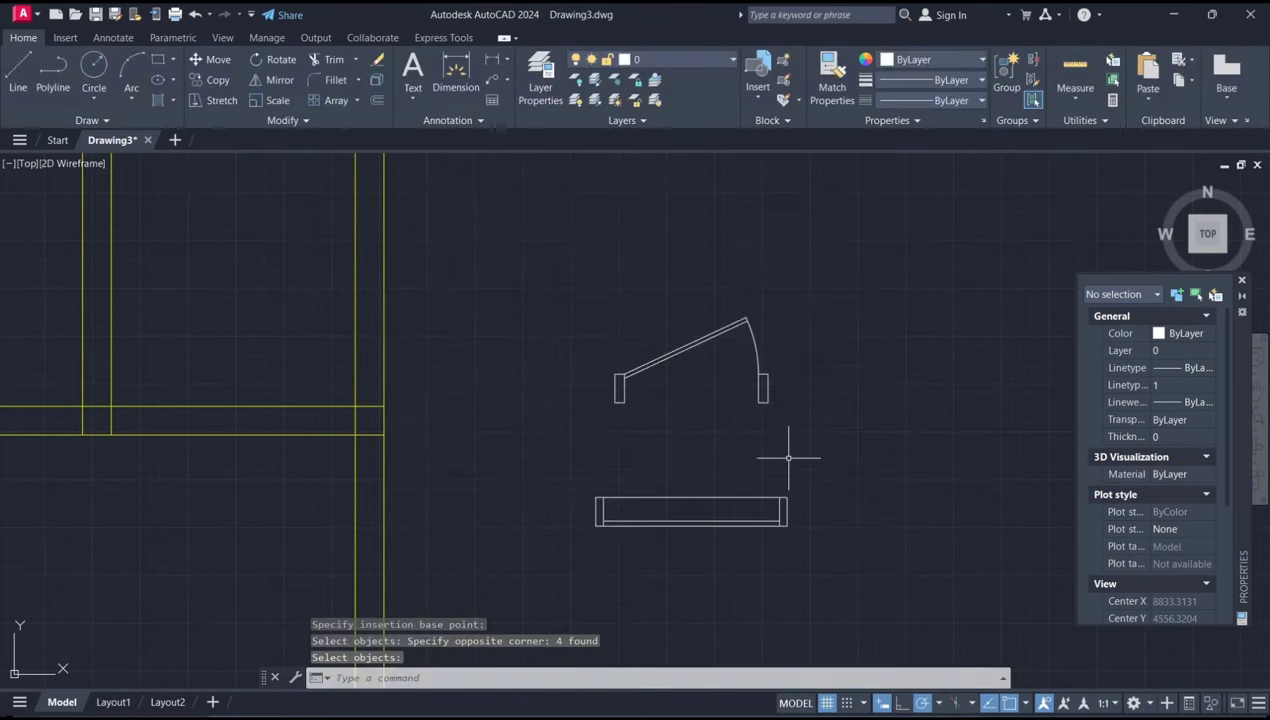
scroll(785, 453, "down", 3)
scroll(770, 474, "down", 2)
type("M")
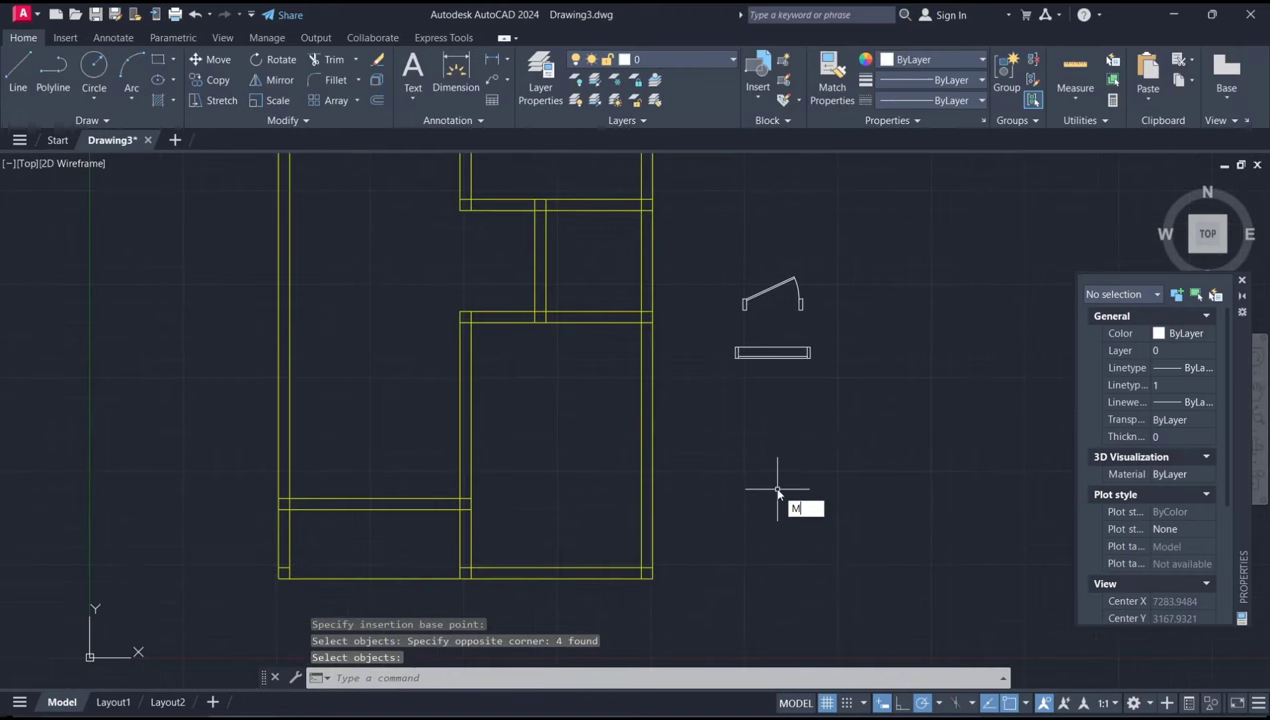
- Move the WINDOW block into the plan's bottom wall
key("Return")
left_click(775, 349)
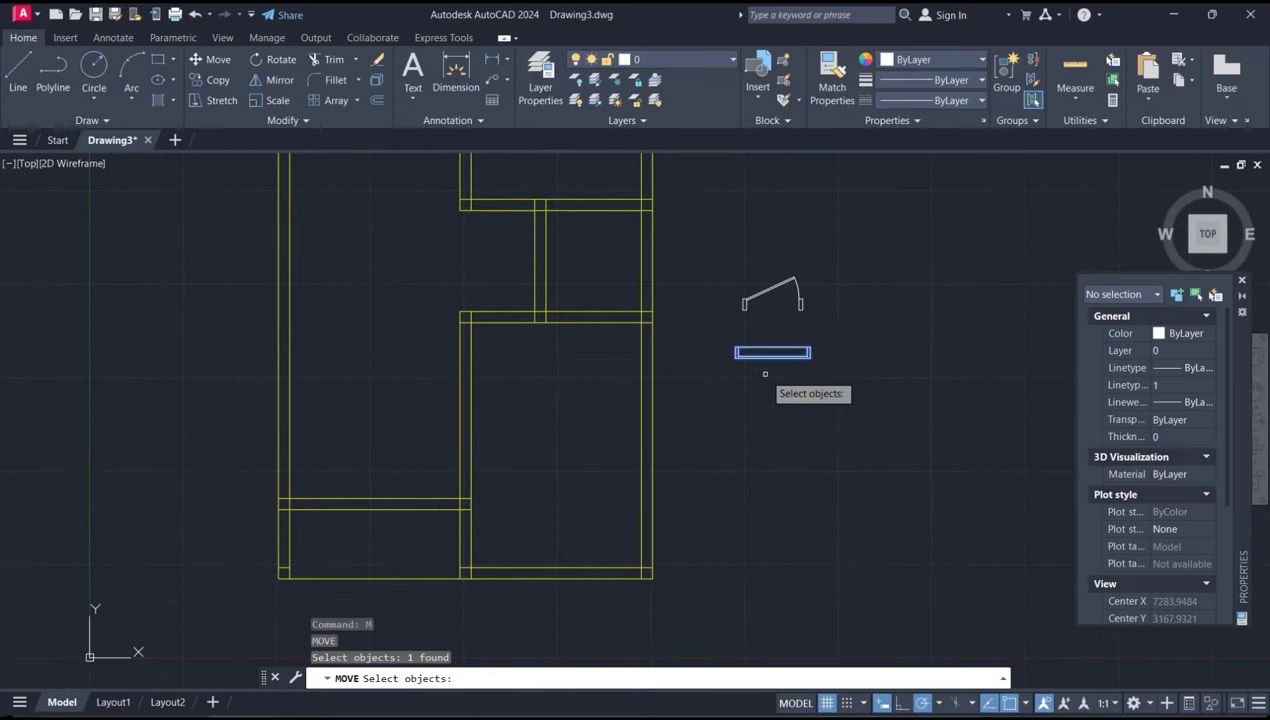
key("Return")
scroll(770, 345, "up", 5)
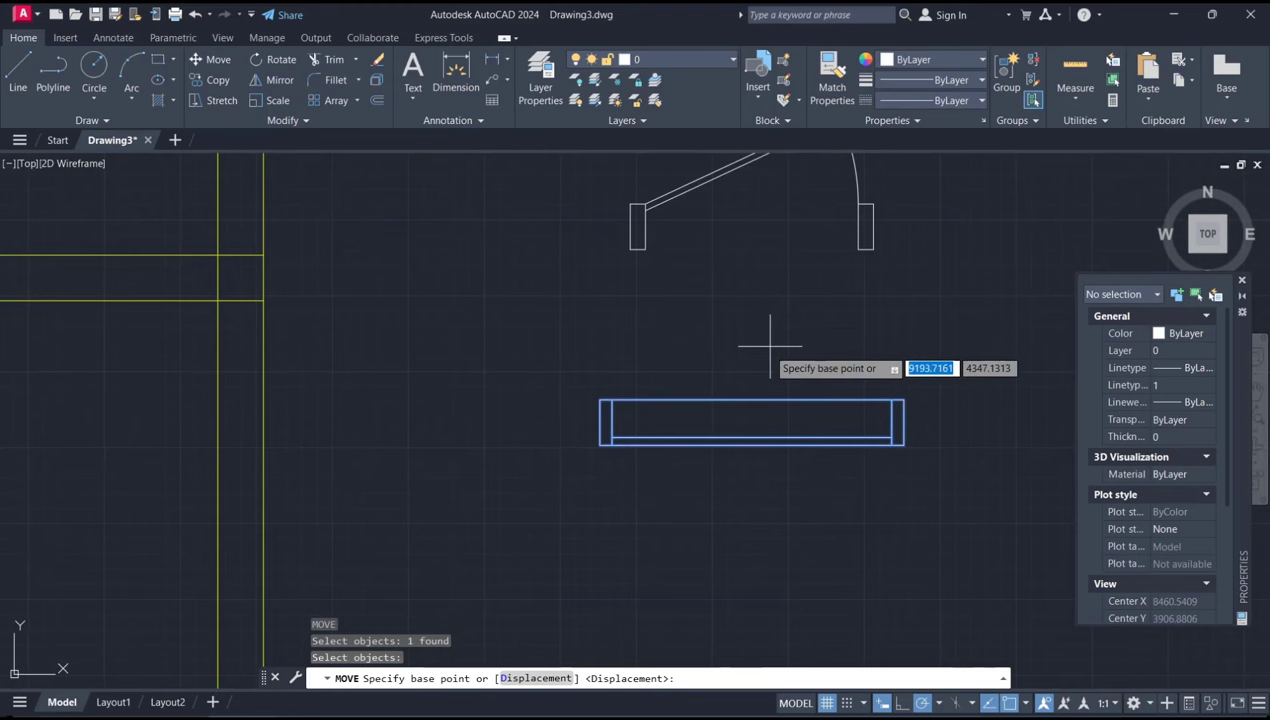
left_click(745, 412)
scroll(737, 417, "down", 5)
middle_click_drag(737, 417, 738, 409)
scroll(630, 510, "up", 3)
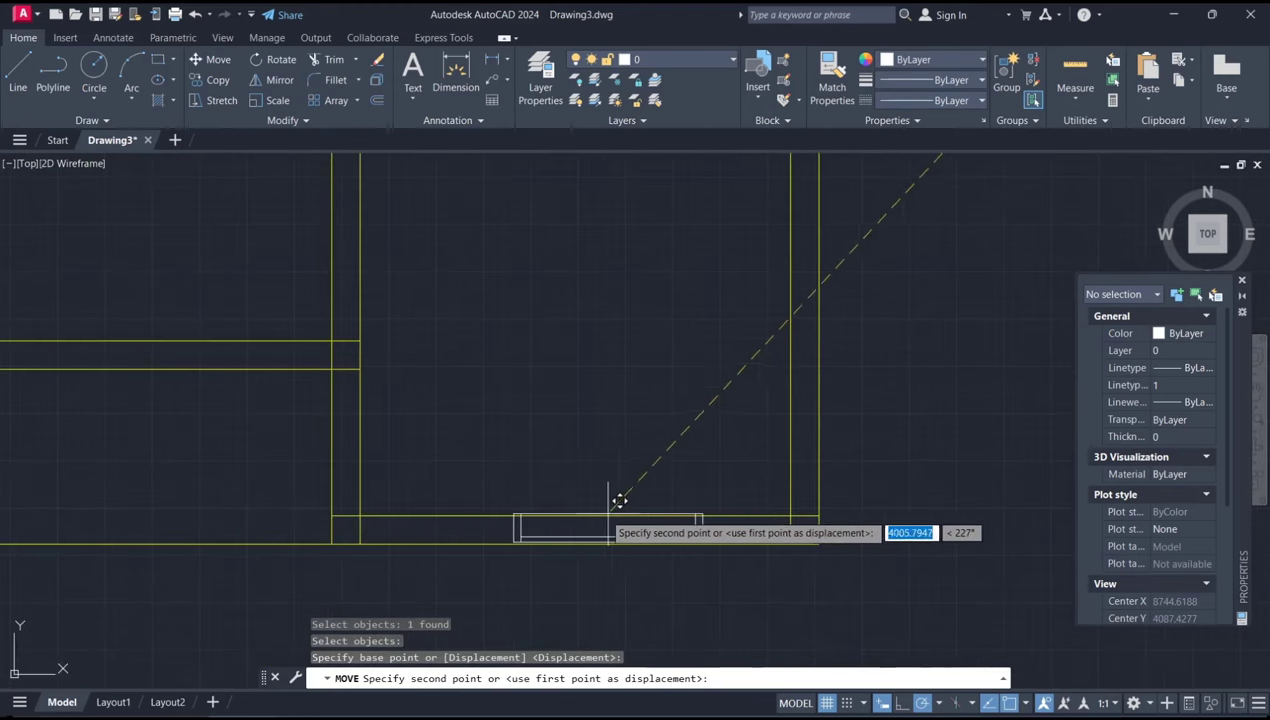
left_click(573, 514)
scroll(573, 514, "down", 4)
middle_click_drag(808, 425, 810, 515)
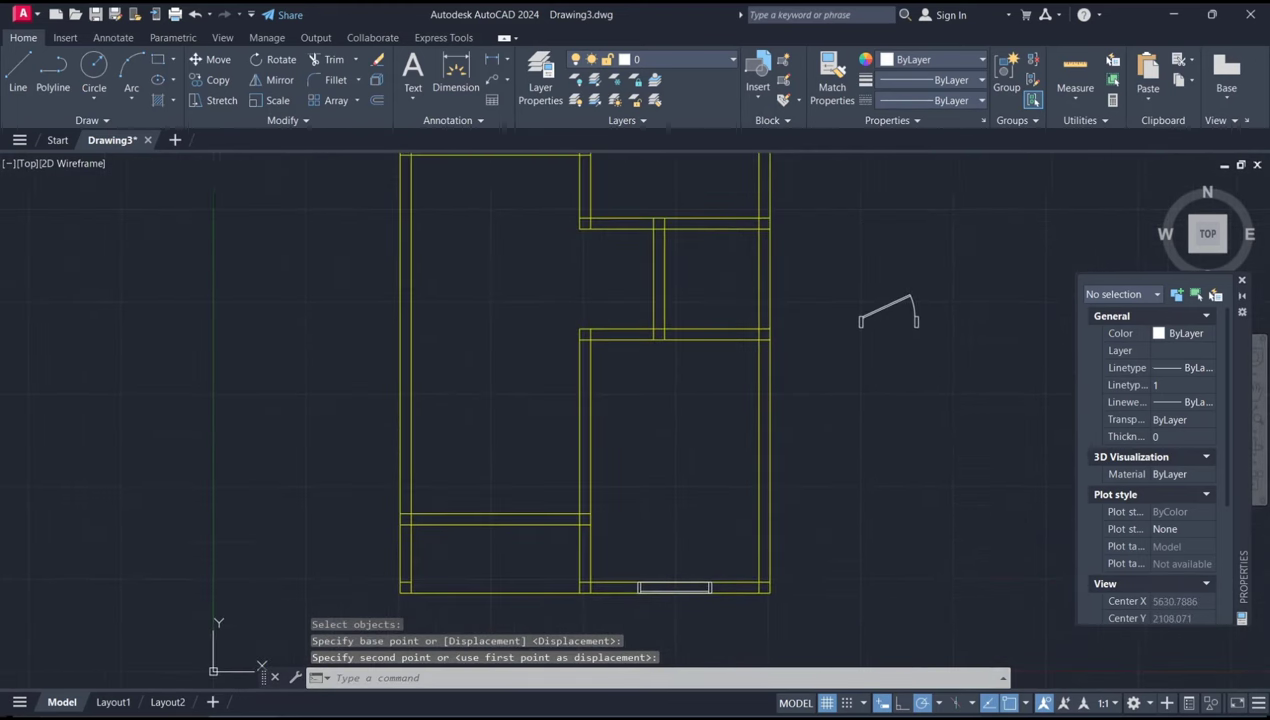
- Copy the placed window beside the plan and rotate the copy 90° upright
type("o")
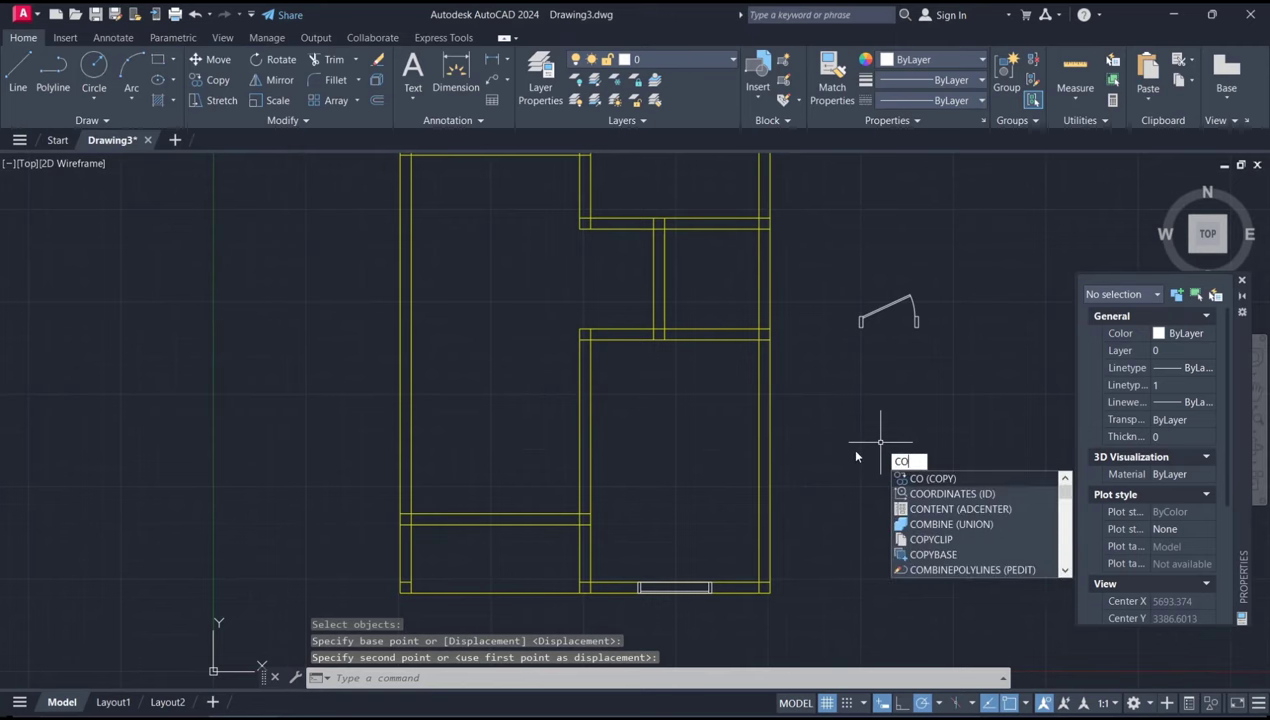
key("Return")
left_click(702, 587)
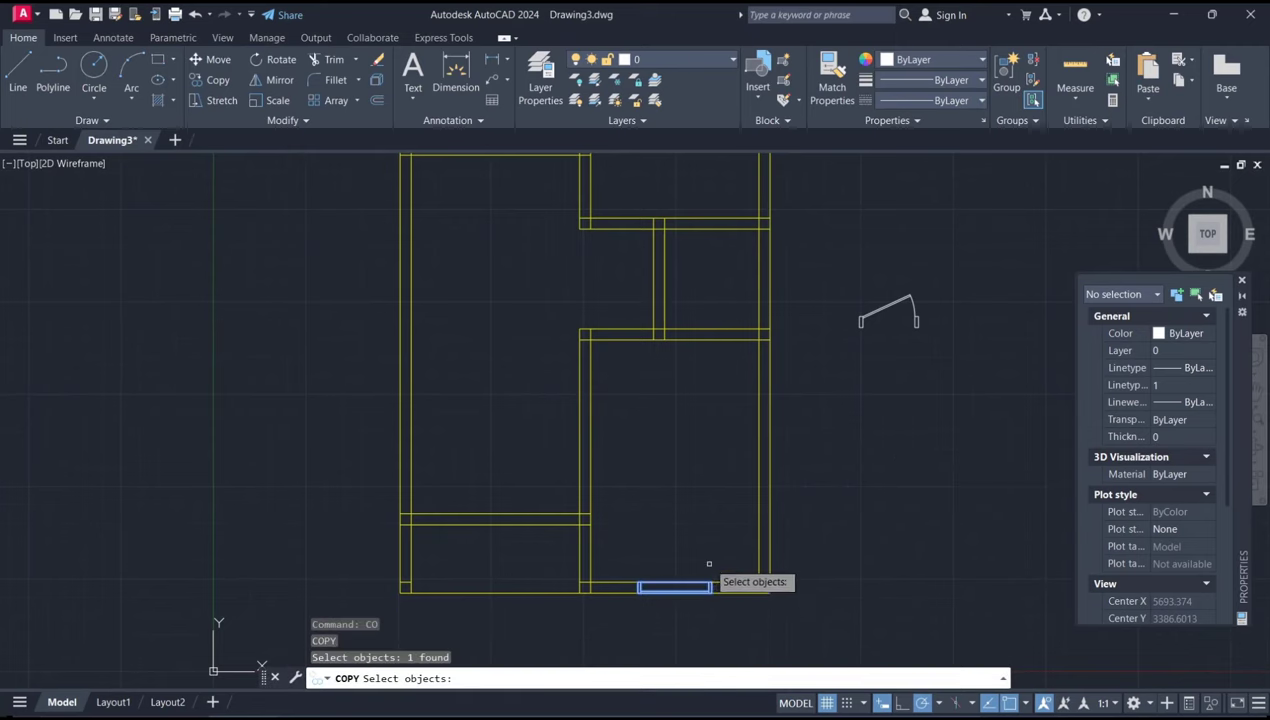
key("Return")
middle_click_drag(817, 414, 744, 571)
left_click(788, 288)
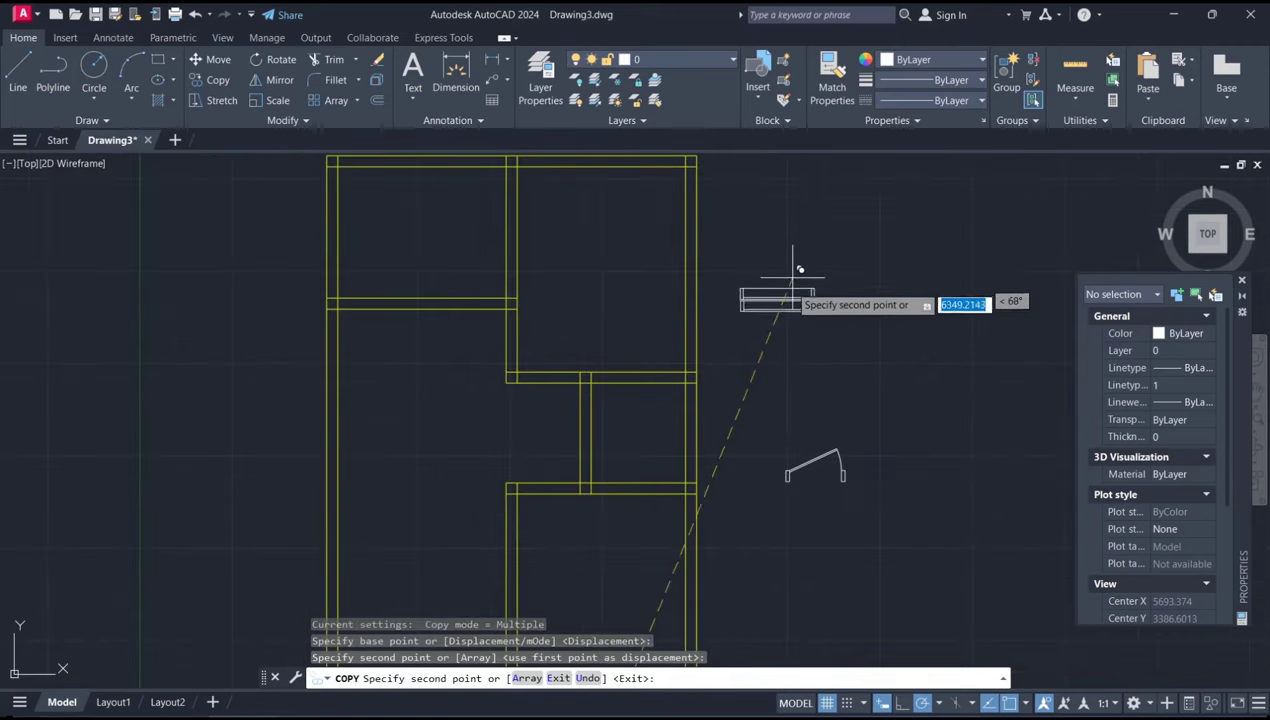
key("Return")
key("Return")
left_click(805, 308)
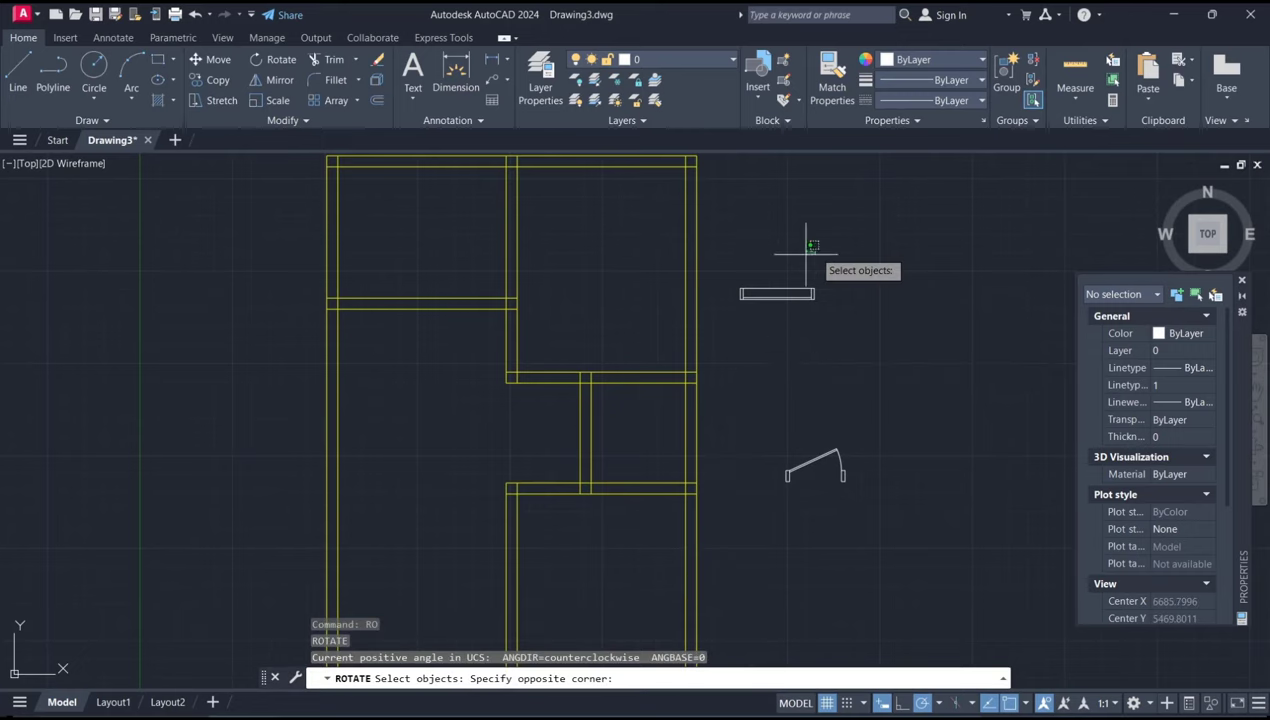
left_click(730, 278)
key("Return")
left_click(777, 293)
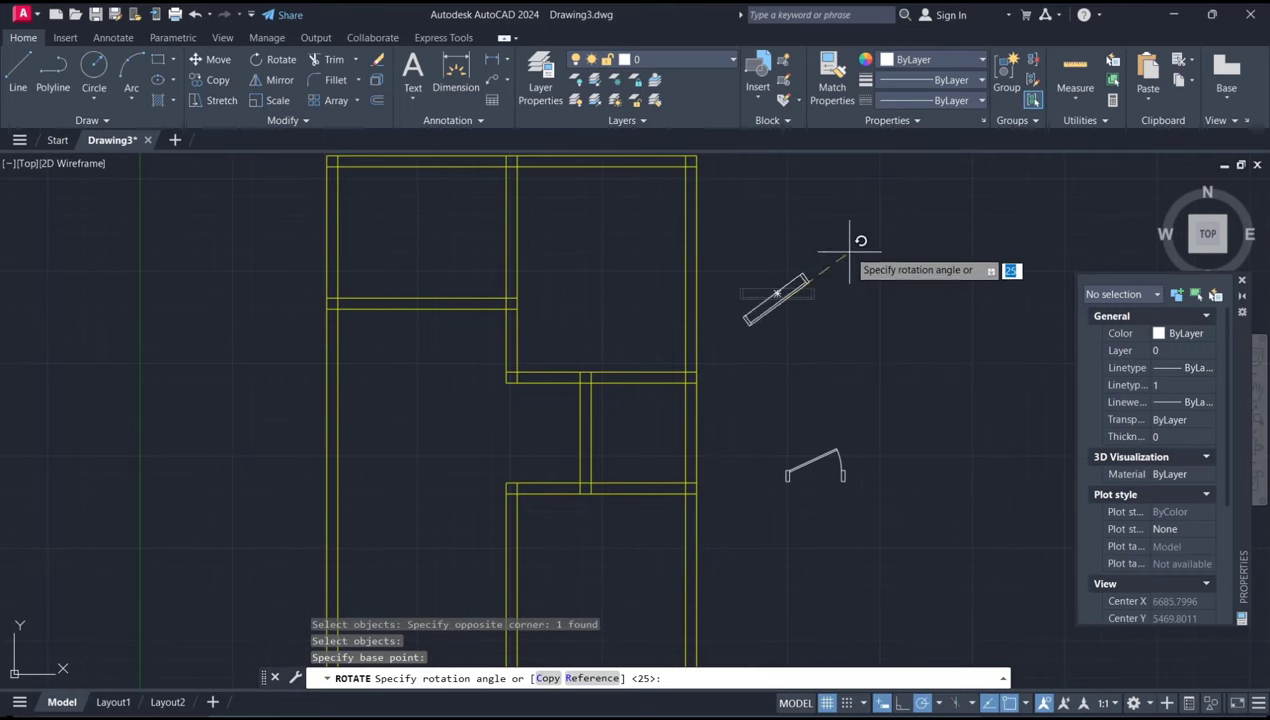
left_click(780, 235)
- Move the upright window copy into the right wall near the top
type("m")
key("Return")
left_click_drag(828, 226, 734, 382)
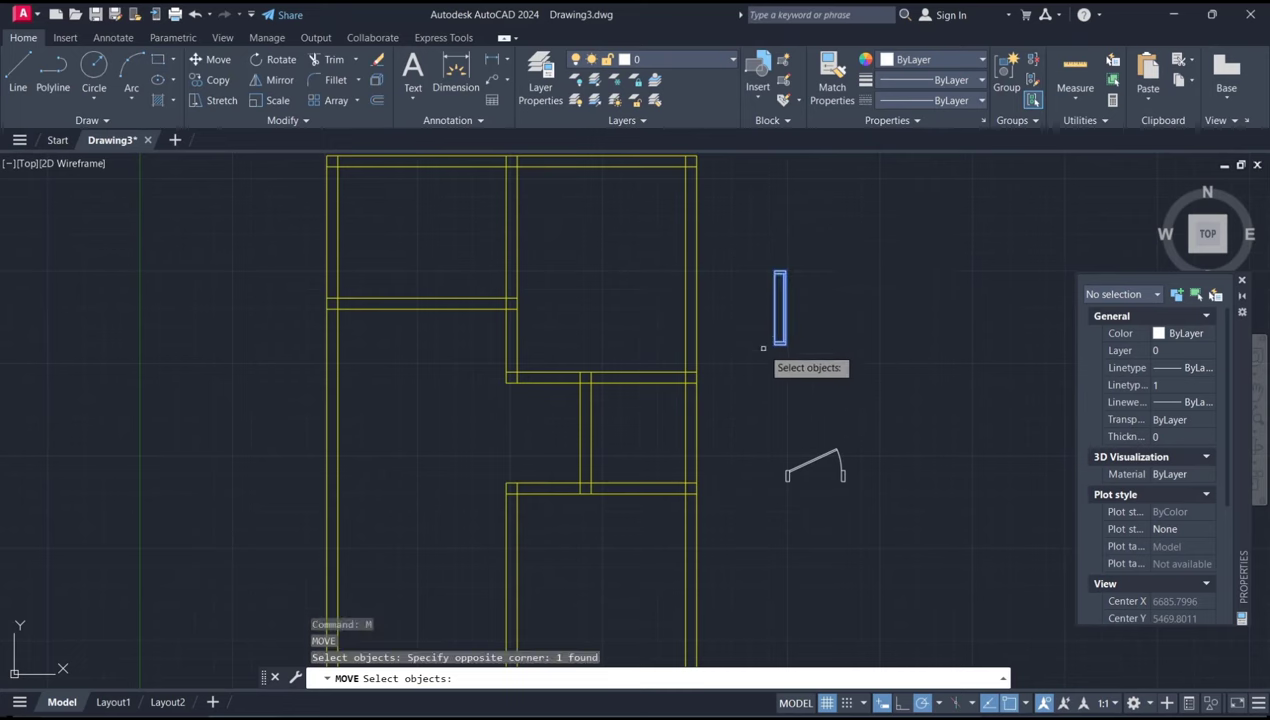
key("Return")
left_click(780, 306)
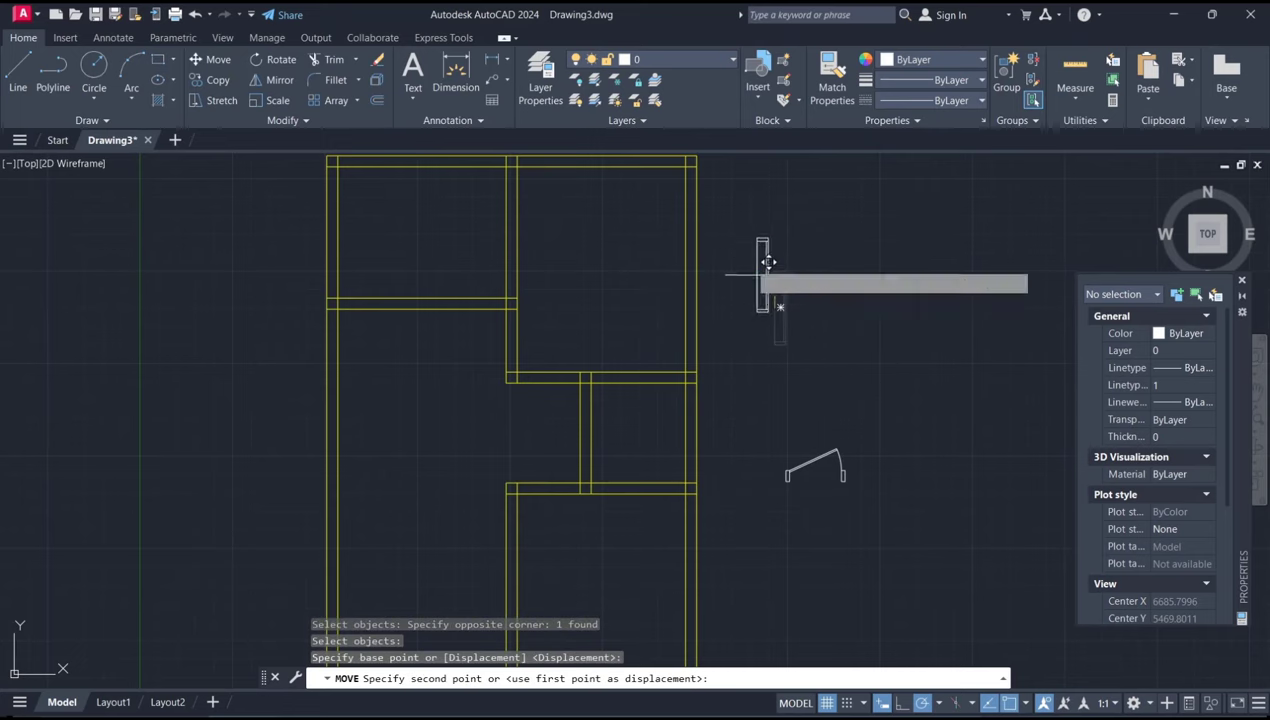
left_click(695, 200)
scroll(770, 343, "down", 2)
middle_click_drag(797, 386, 803, 362)
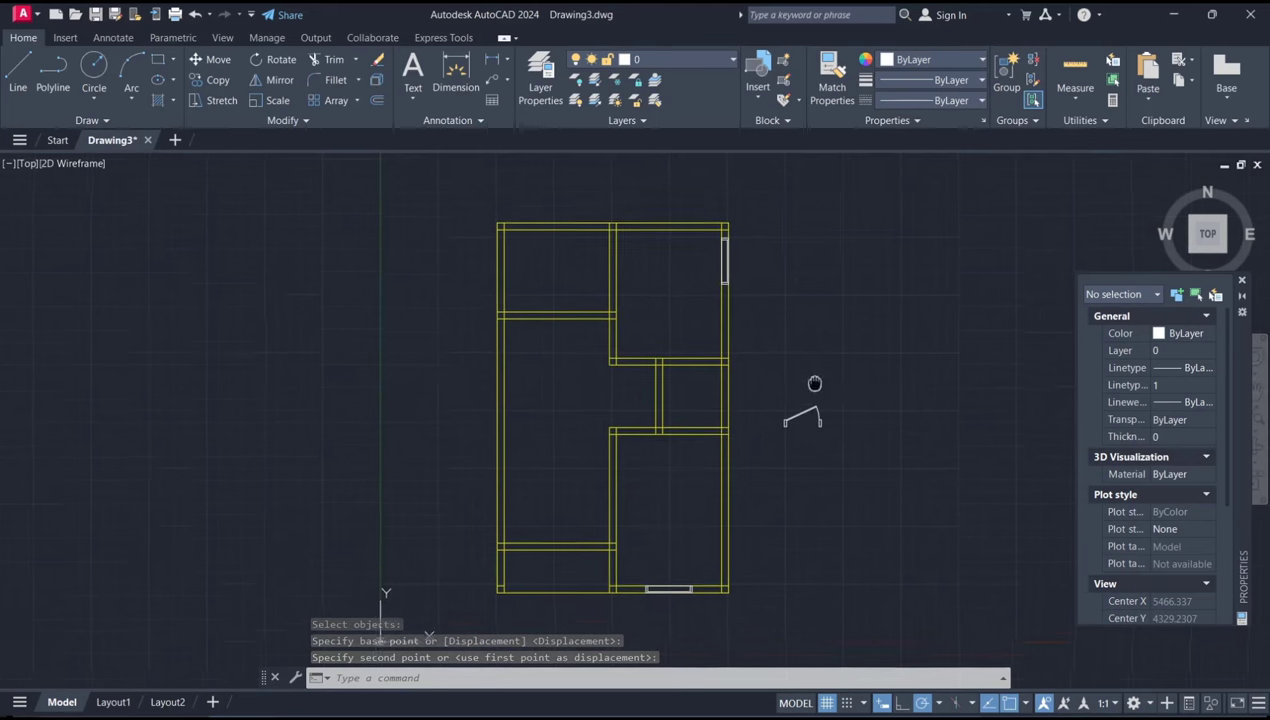
scroll(812, 390, "up", 2)
- Copy the door into the upper central wall opening
type("co")
key("Return")
left_click_drag(853, 374, 766, 470)
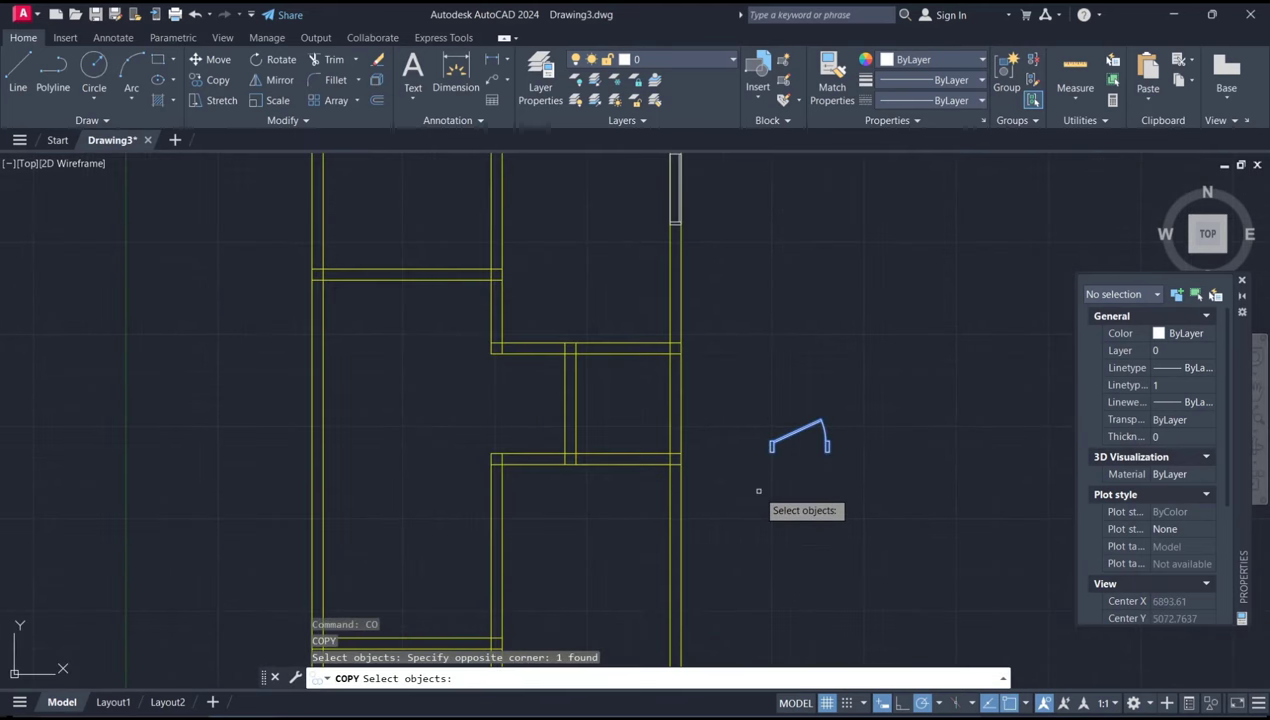
key("Return")
scroll(765, 470, "up", 2)
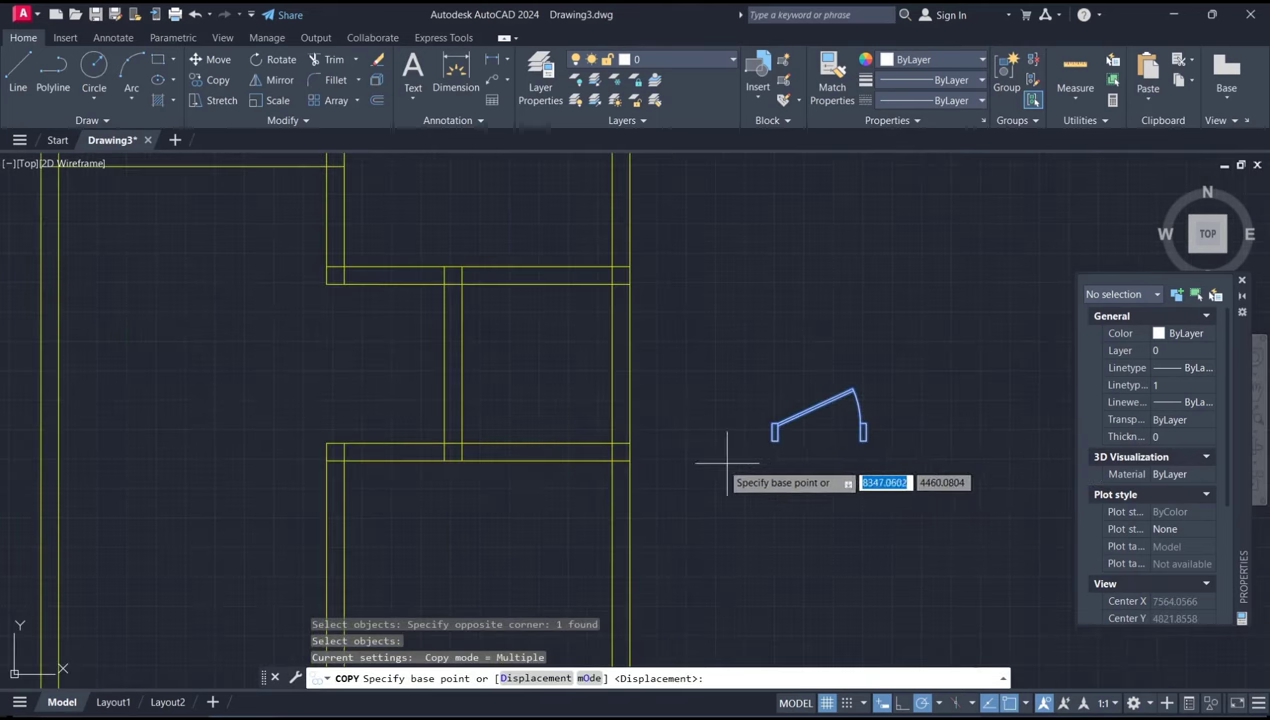
left_click(772, 438)
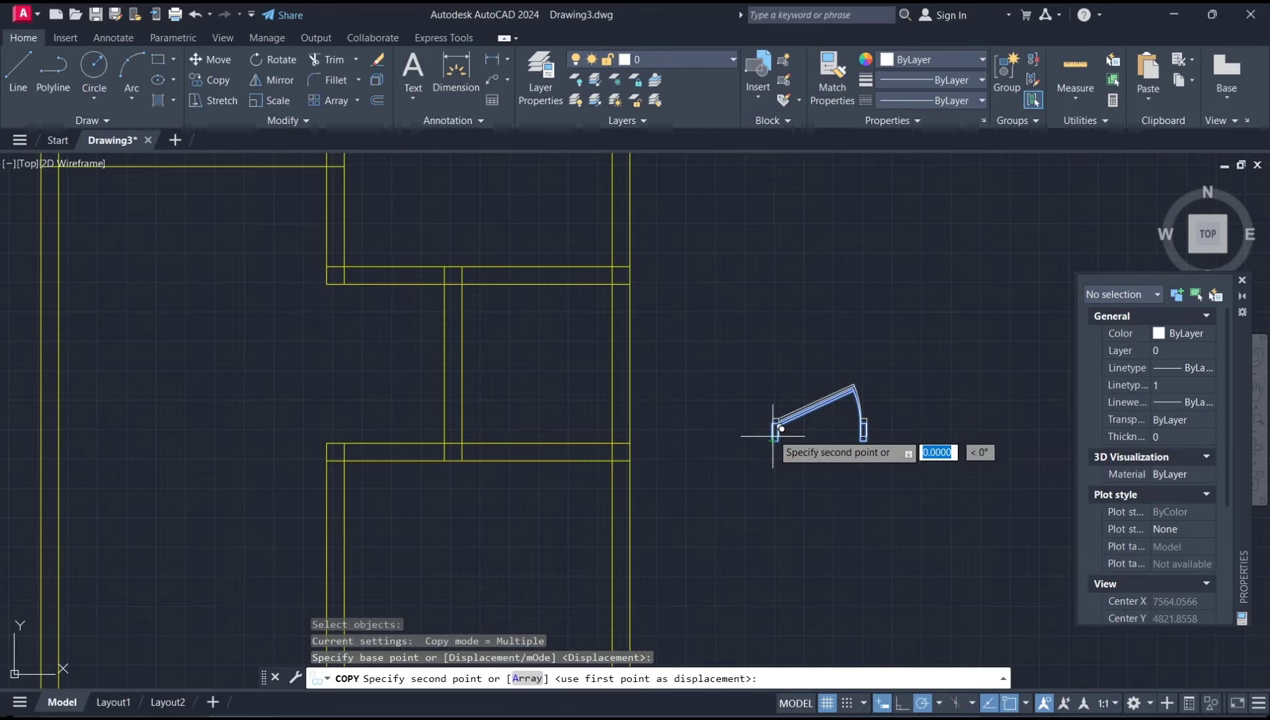
left_click(350, 276)
key("Return")
middle_click_drag(688, 487, 726, 474)
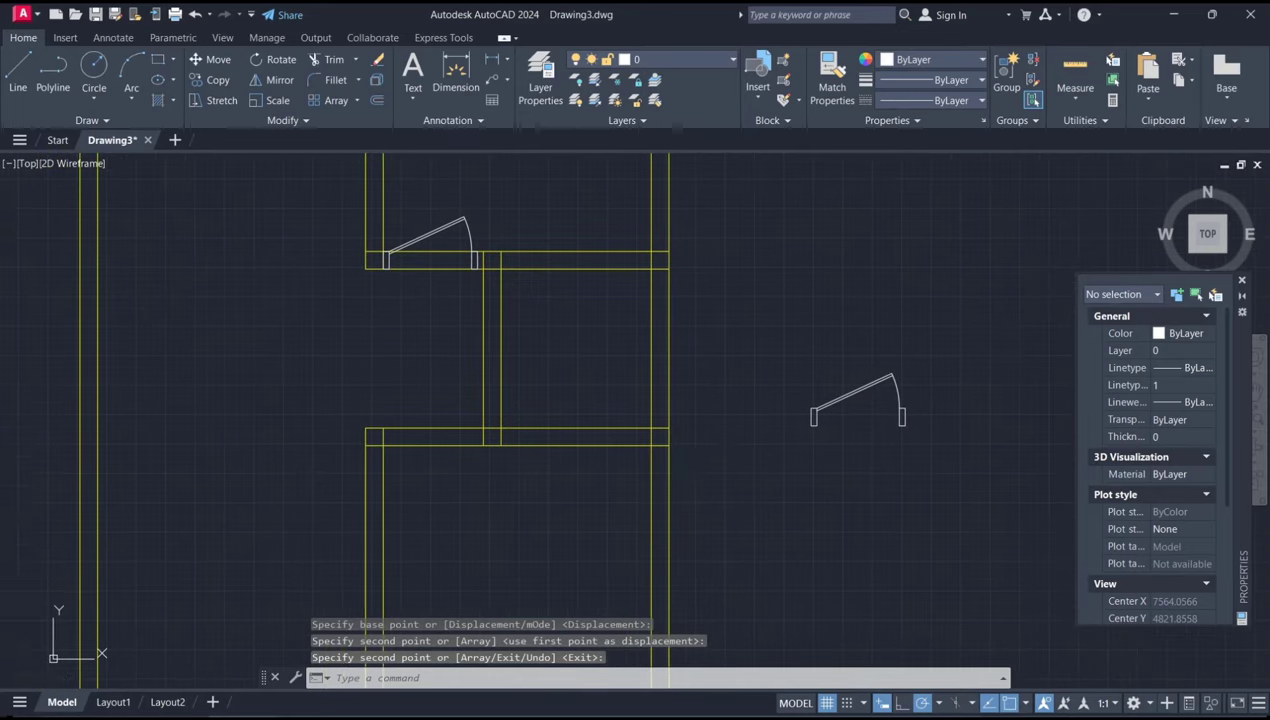
type("MI")
- Mirror the placed door horizontally to fill the lower central opening
key("Return")
type("MI")
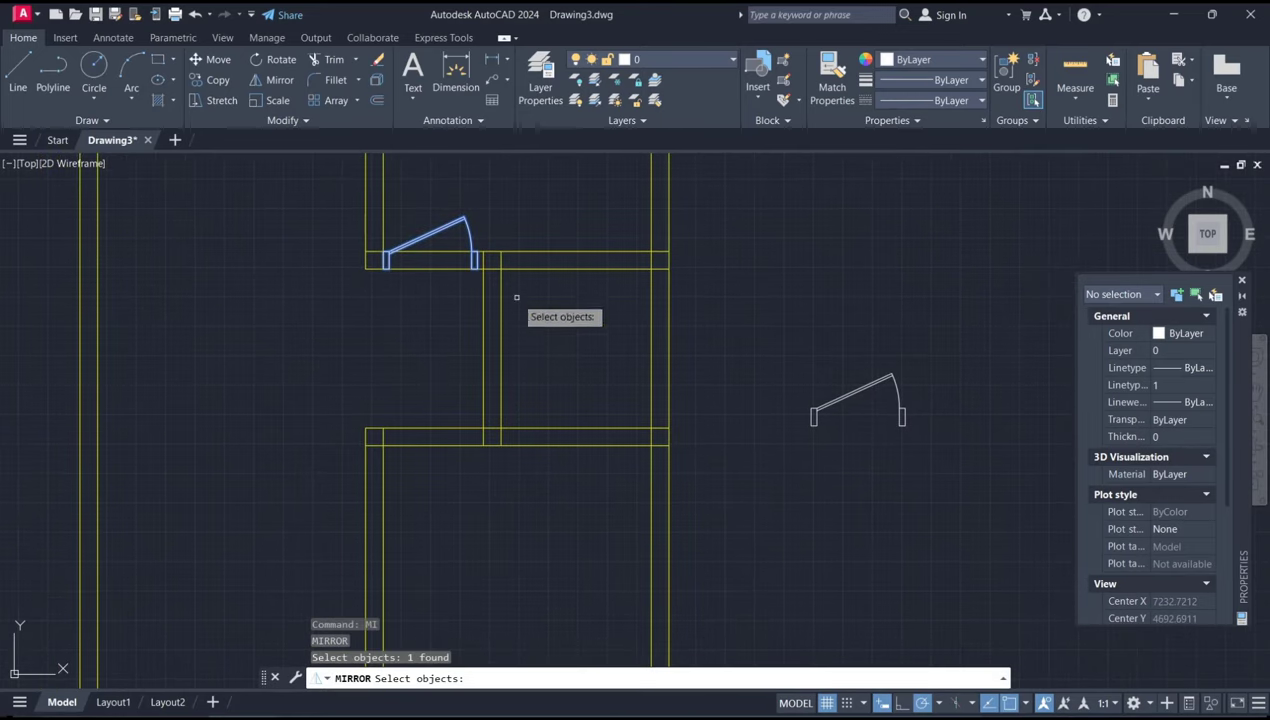
key("Return")
left_click(483, 347)
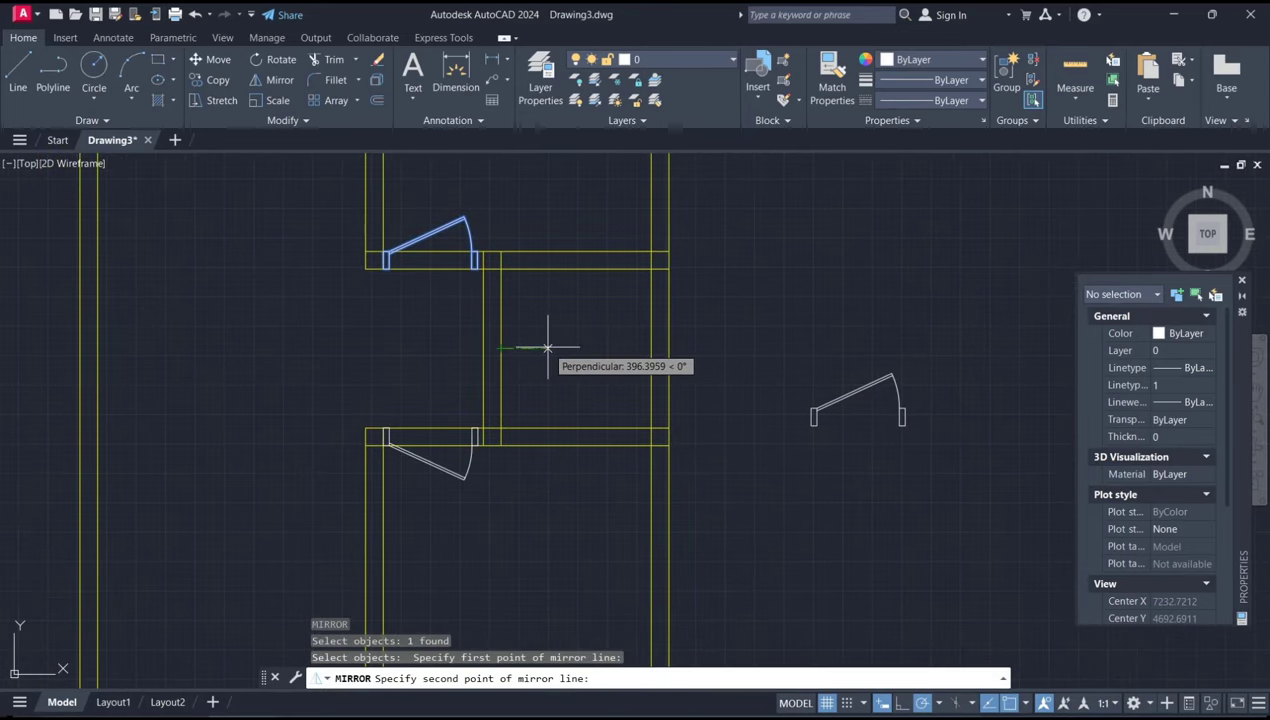
left_click(547, 347)
key("Return")
scroll(825, 294, "down", 2)
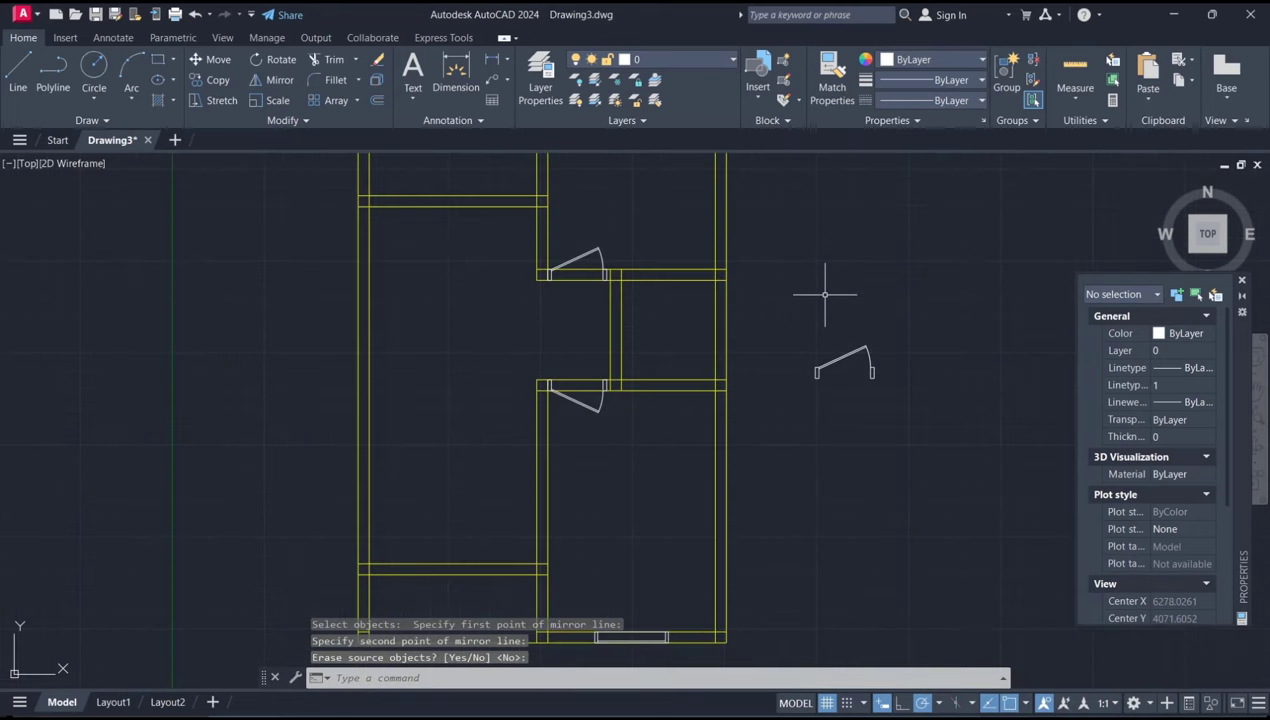
middle_click_drag(825, 294, 819, 380)
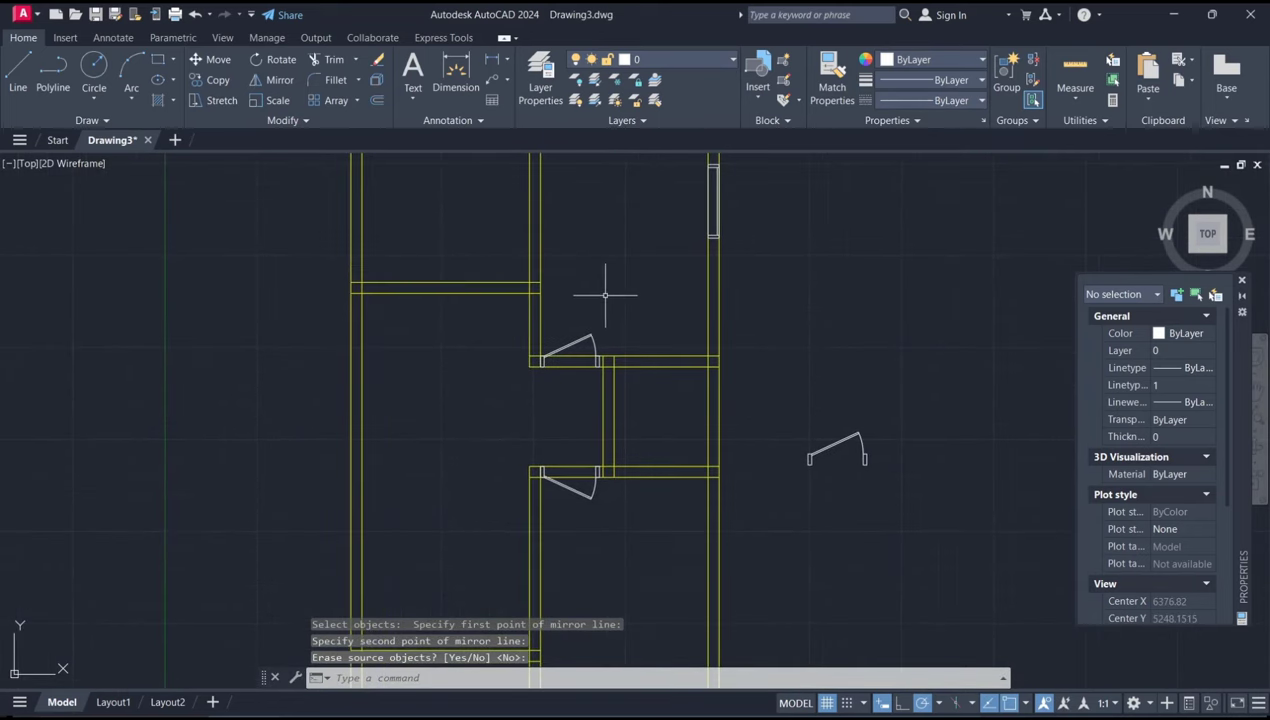
- Mirror the upper central door about a vertical line, keeping the original
key("Return")
left_click(577, 340)
key("Return")
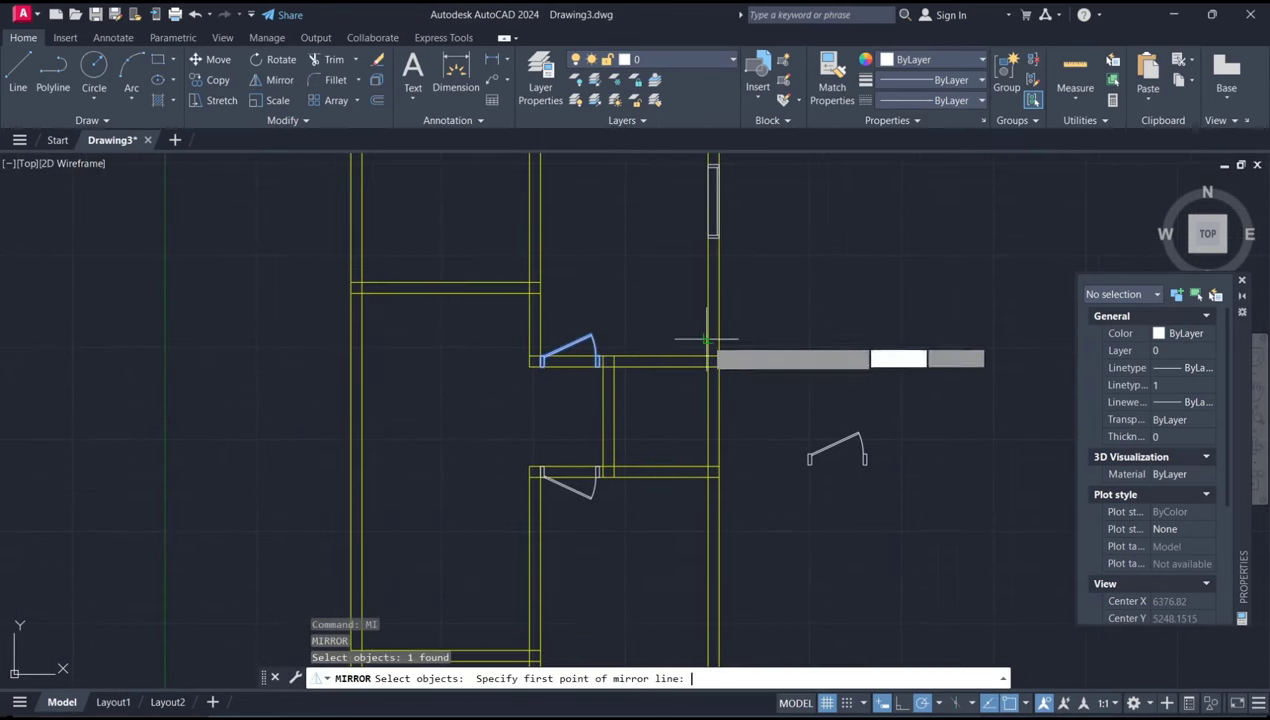
left_click(679, 340)
left_click(677, 292)
key("Return")
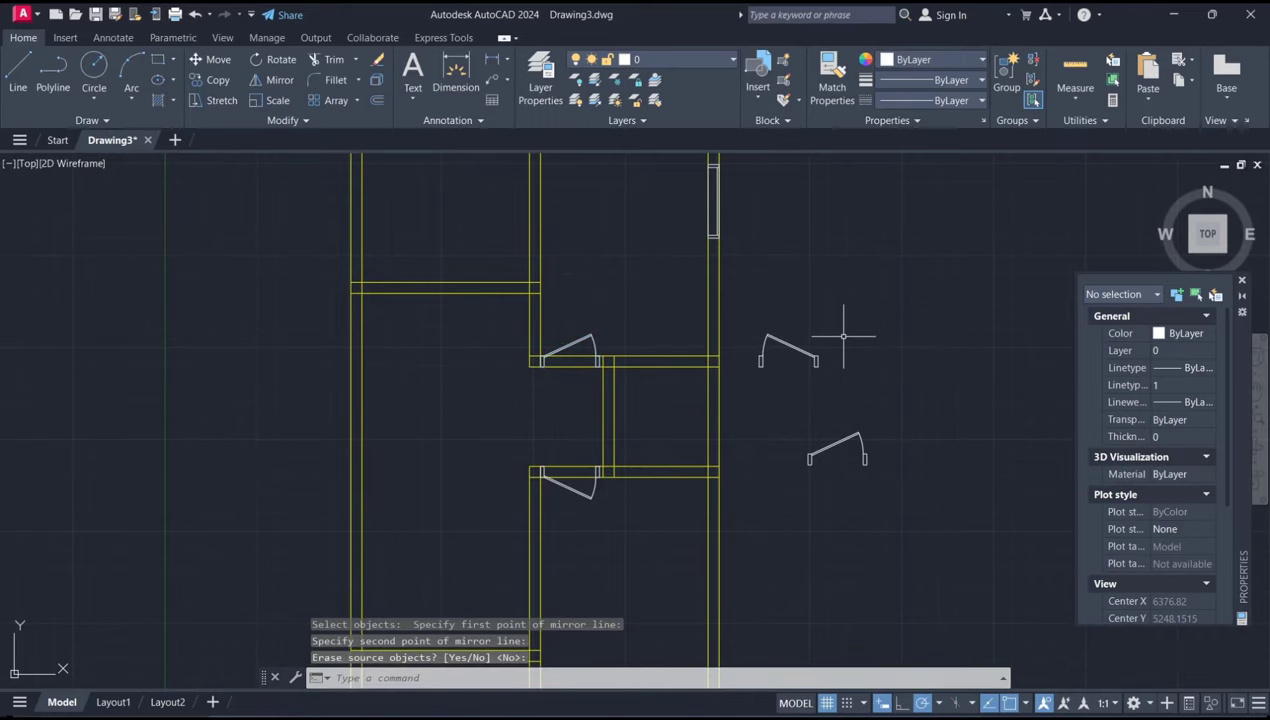
- Move the mirrored door copy into the top-left wall opening
type("m")
key("Return")
left_click(842, 371)
key("Return")
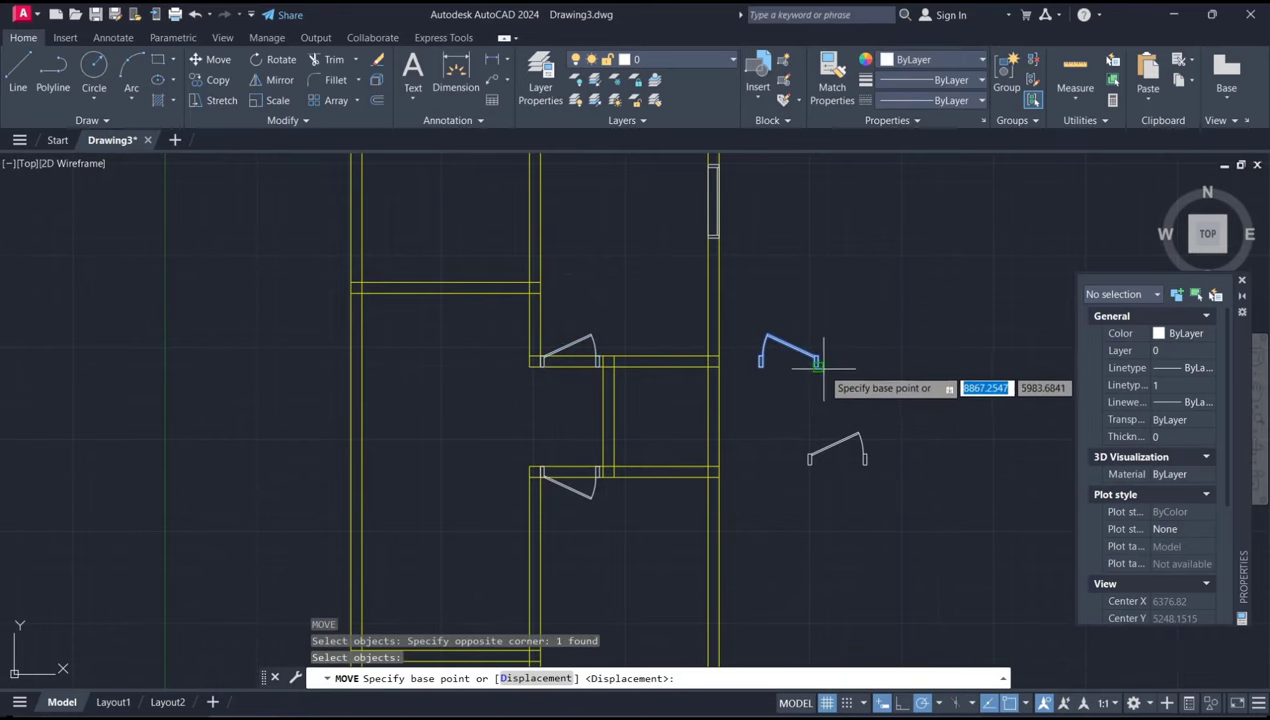
left_click(818, 364)
scroll(527, 330, "up", 2)
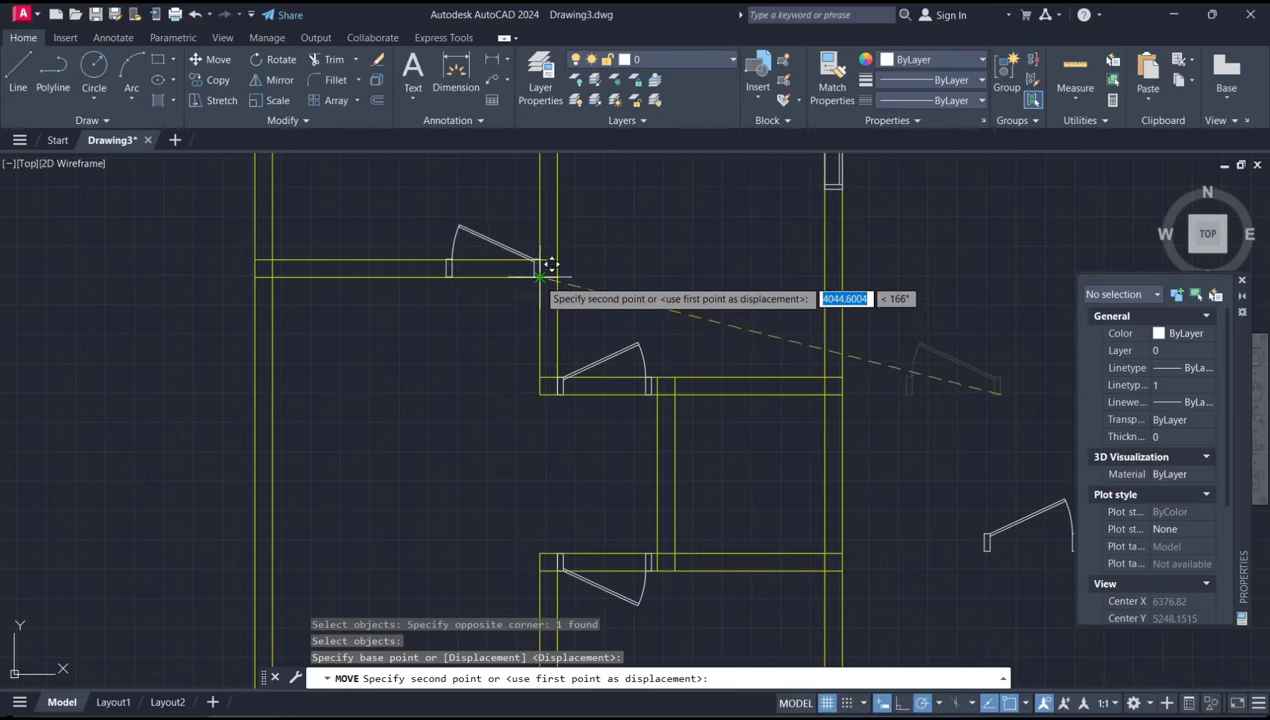
left_click(548, 266)
scroll(686, 442, "down", 2)
middle_click_drag(686, 442, 724, 332)
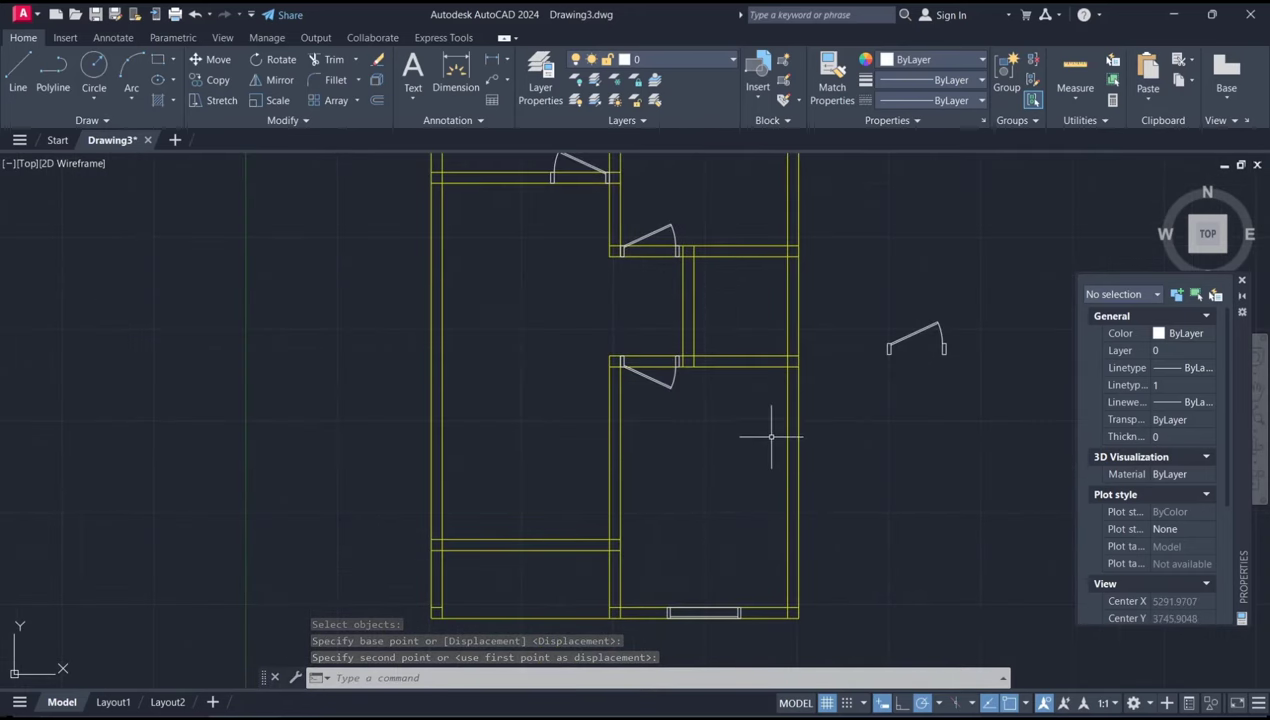
type("mi")
key("Return")
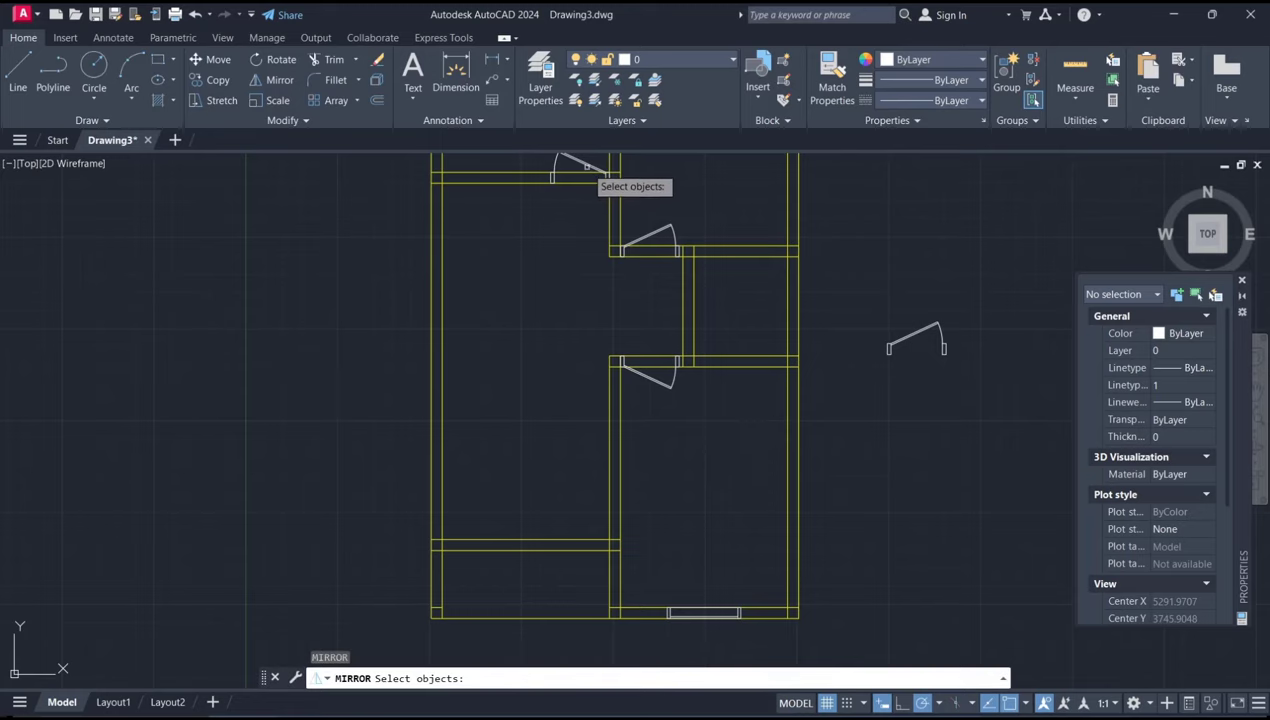
- Mirror the top door across a horizontal line, keeping the original
left_click(586, 165)
key("Return")
left_click(560, 308)
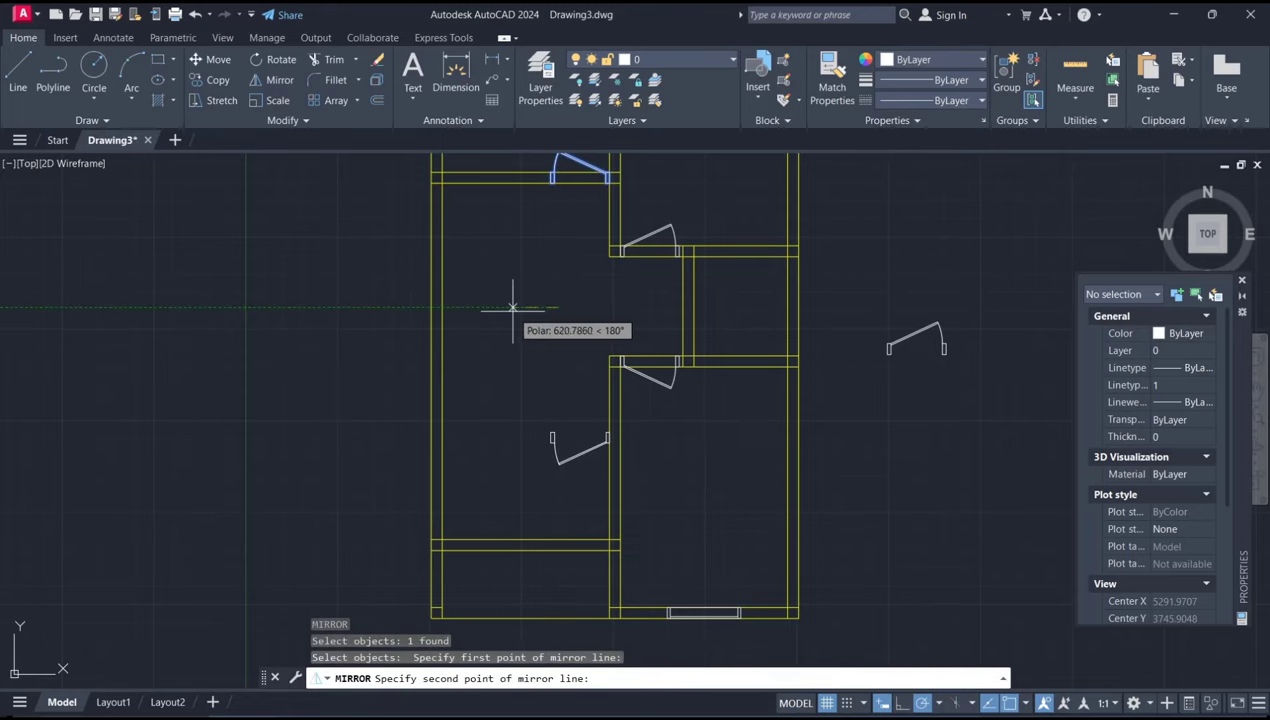
left_click(513, 308)
type("m")
key("Return")
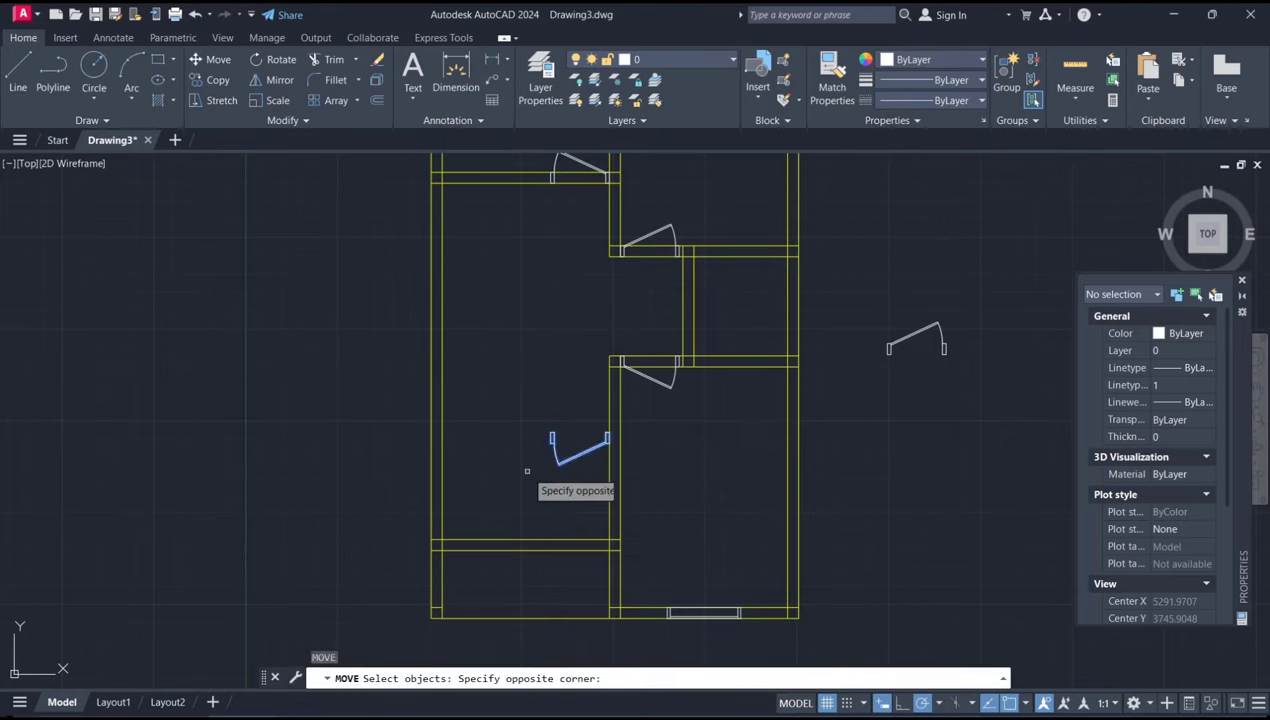
- Move the mirrored door copy into the bottom-left wall opening
left_click(527, 471)
key("Return")
scroll(591, 473, "up", 4)
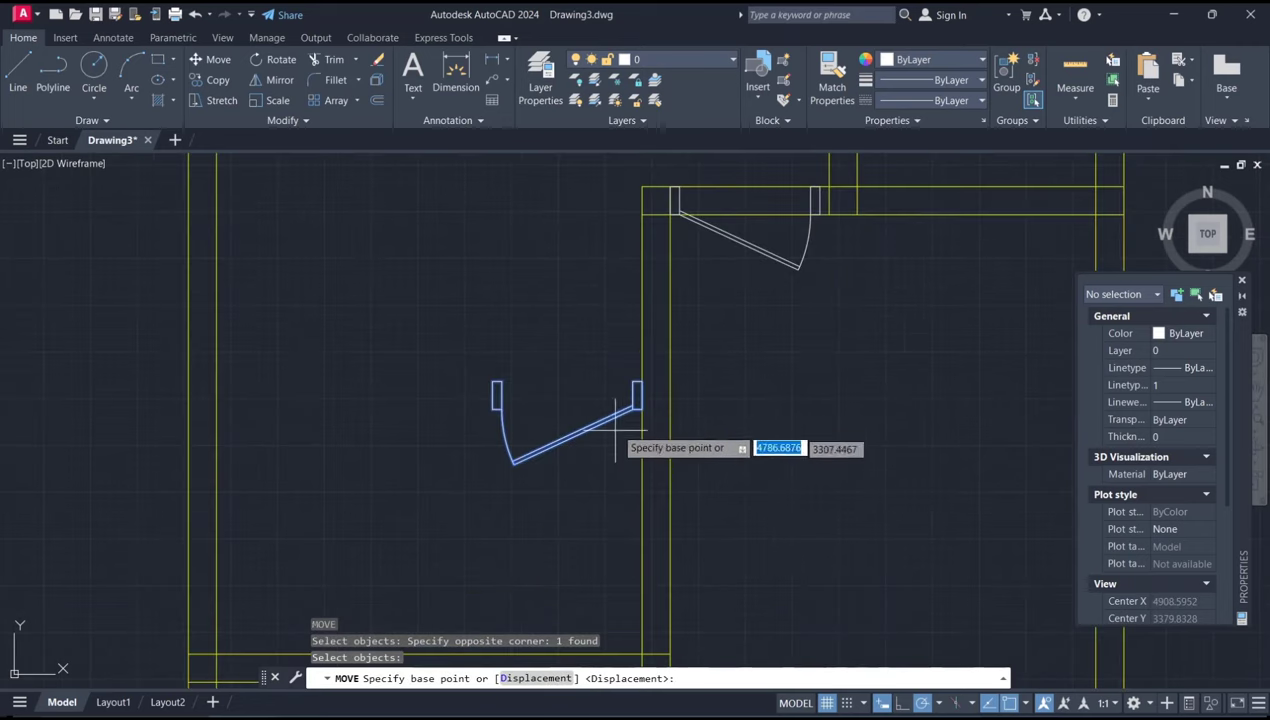
left_click(641, 381)
middle_click_drag(602, 622, 556, 476)
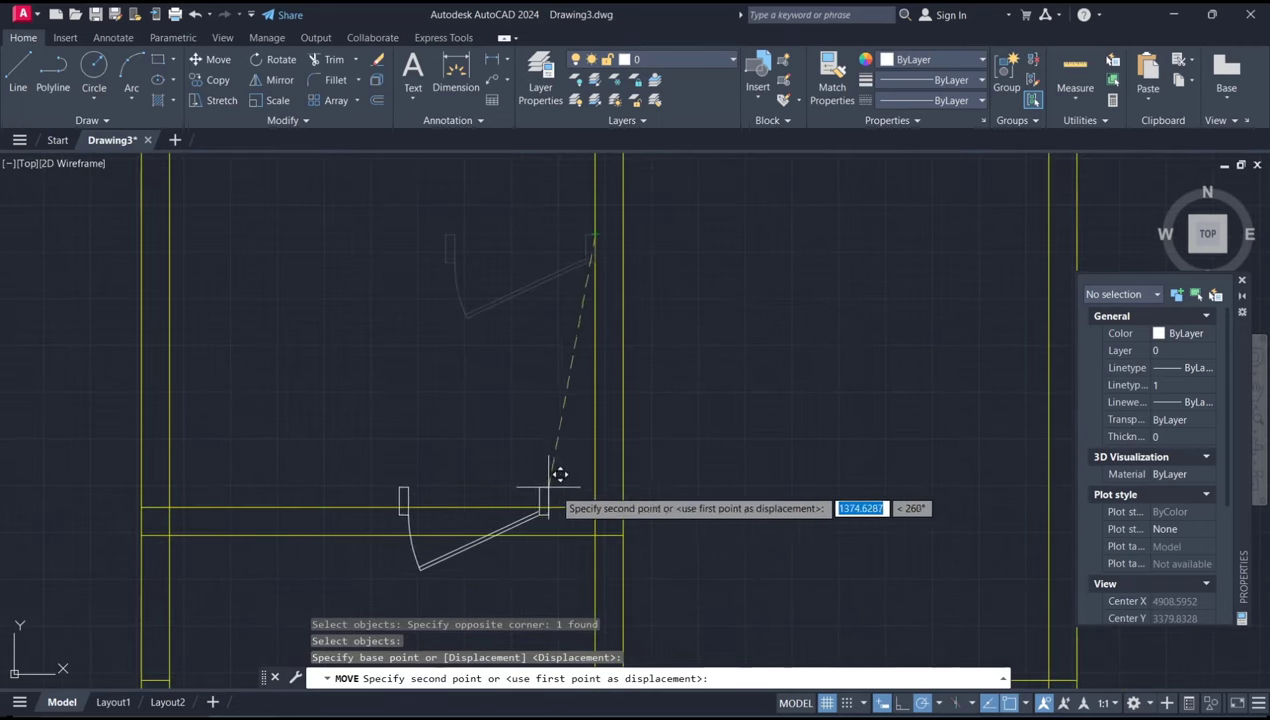
left_click(607, 494)
scroll(668, 411, "down", 5)
- Copy the bottom-wall window into the left horizontal interior wall
type("co")
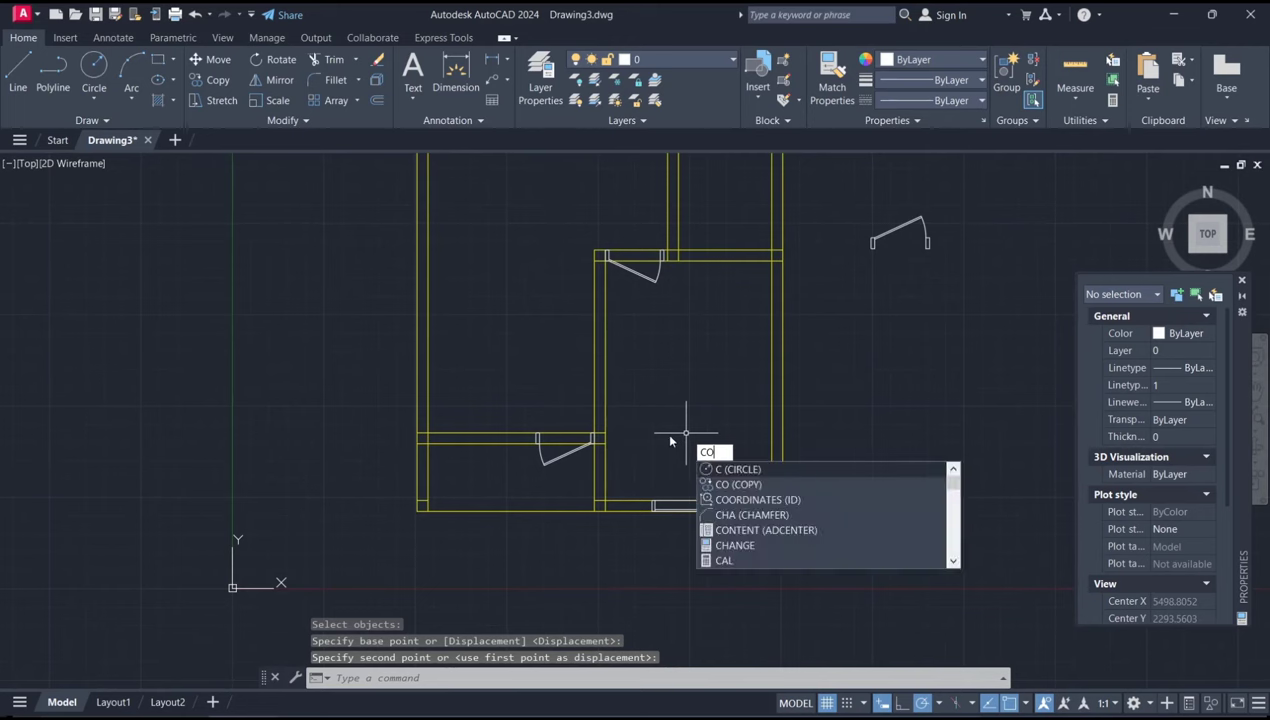
key("Return")
scroll(671, 517, "up", 2)
left_click(687, 498)
key("Return")
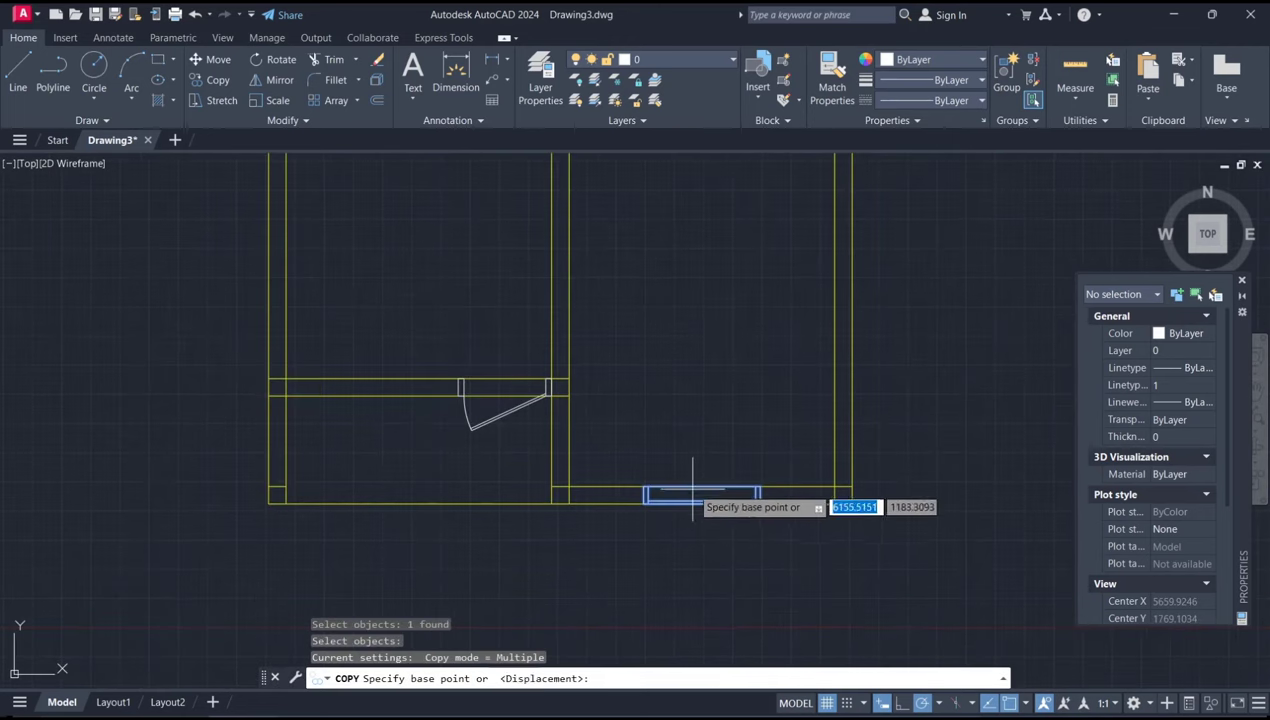
left_click(702, 494)
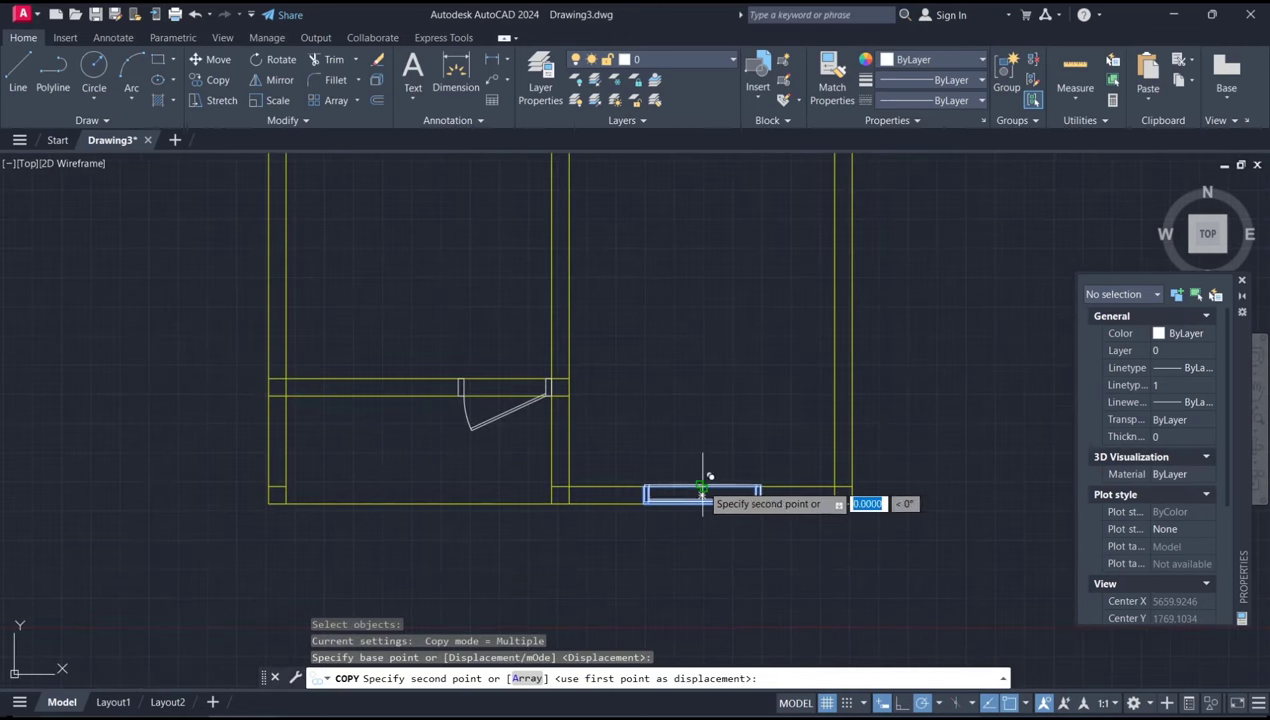
left_click(372, 378)
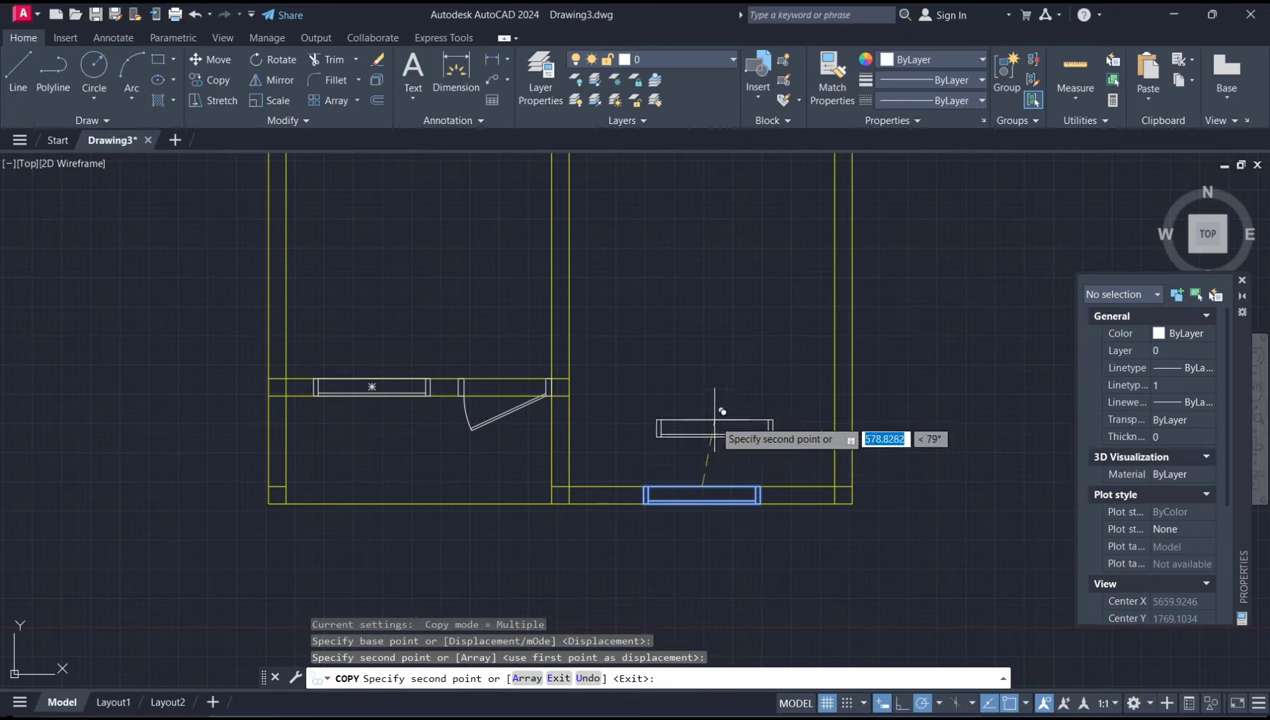
key("Return")
middle_click_drag(681, 330, 697, 391)
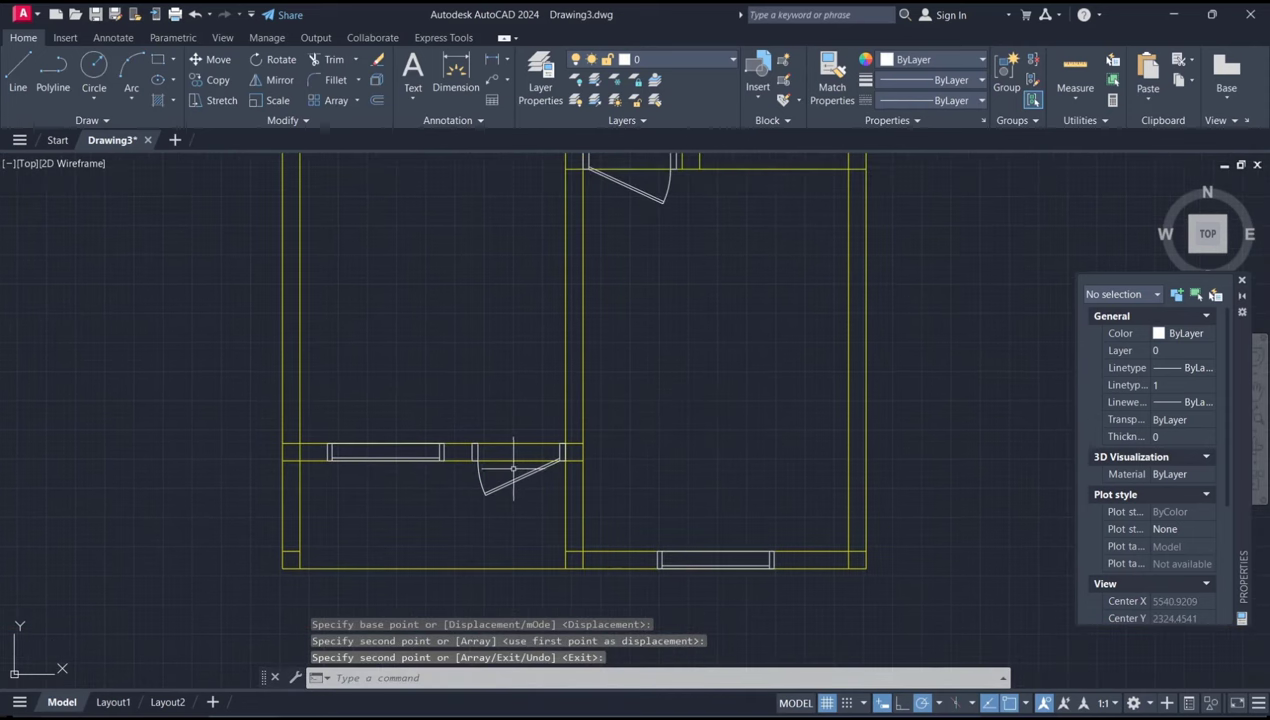
scroll(505, 460, "up", 4)
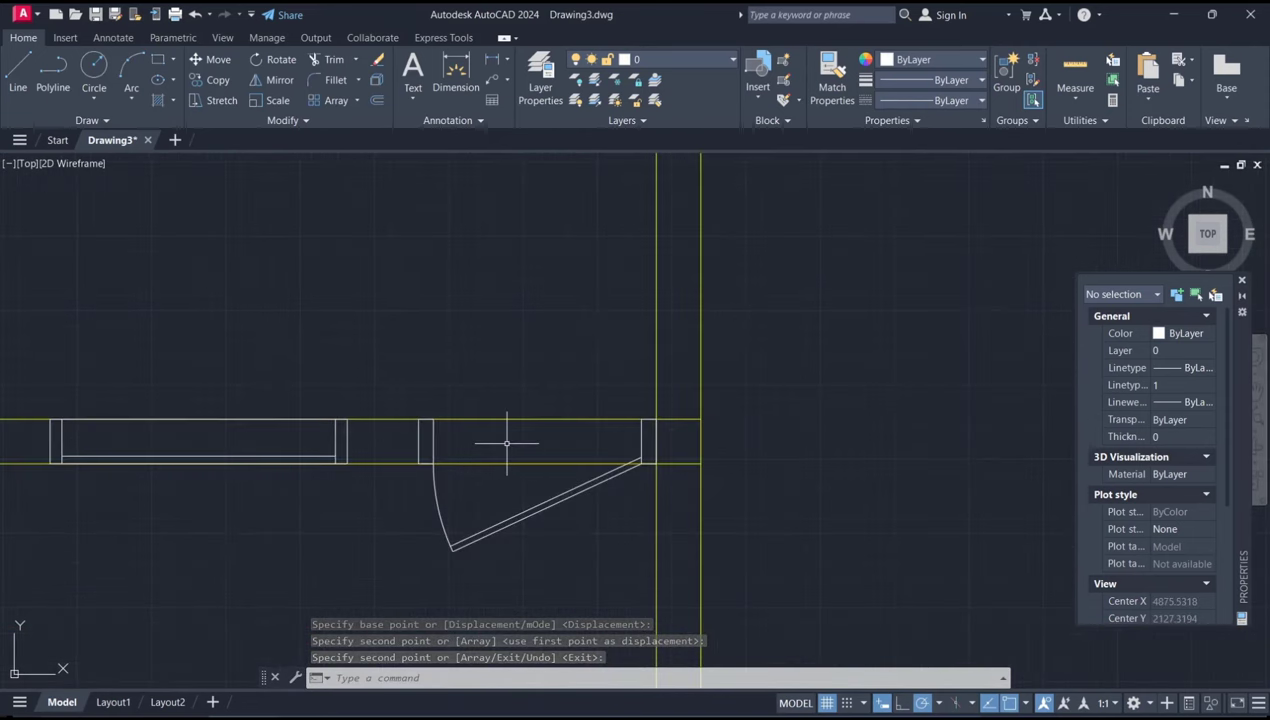
- Trim away the wall lines crossing the first two door openings with fence lines
type("tr")
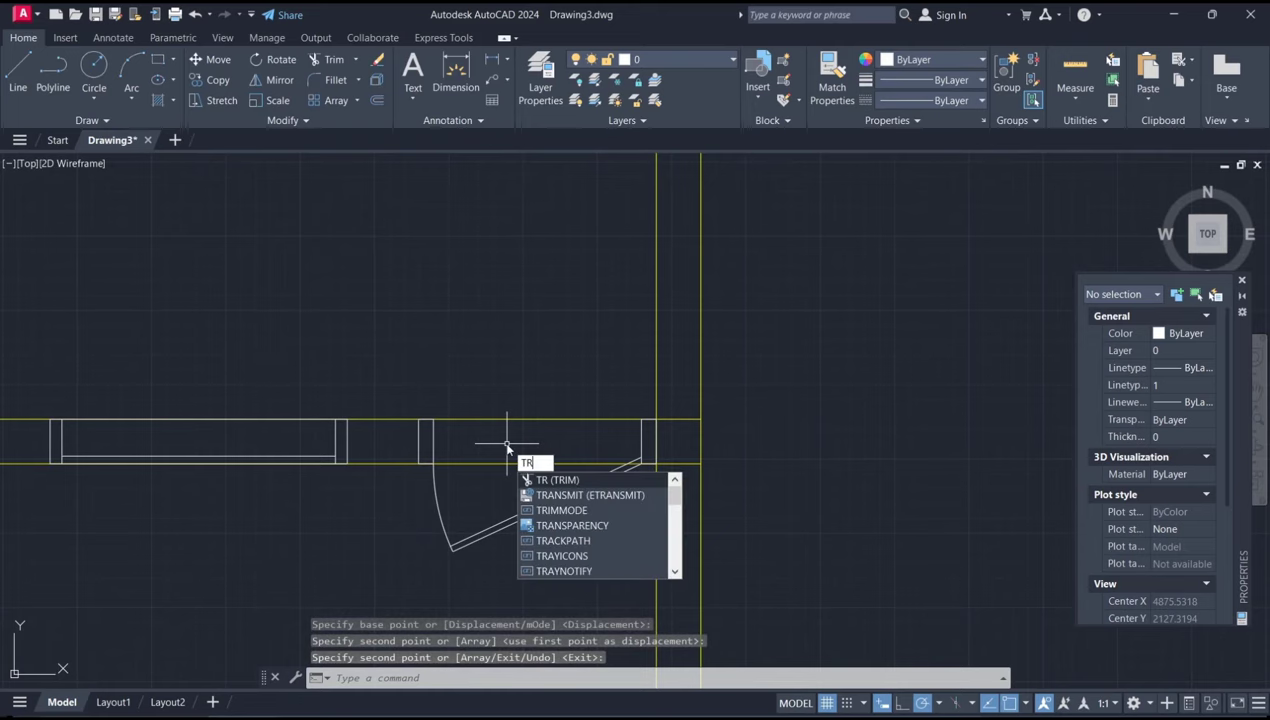
key("Return")
left_click_drag(518, 416, 515, 455)
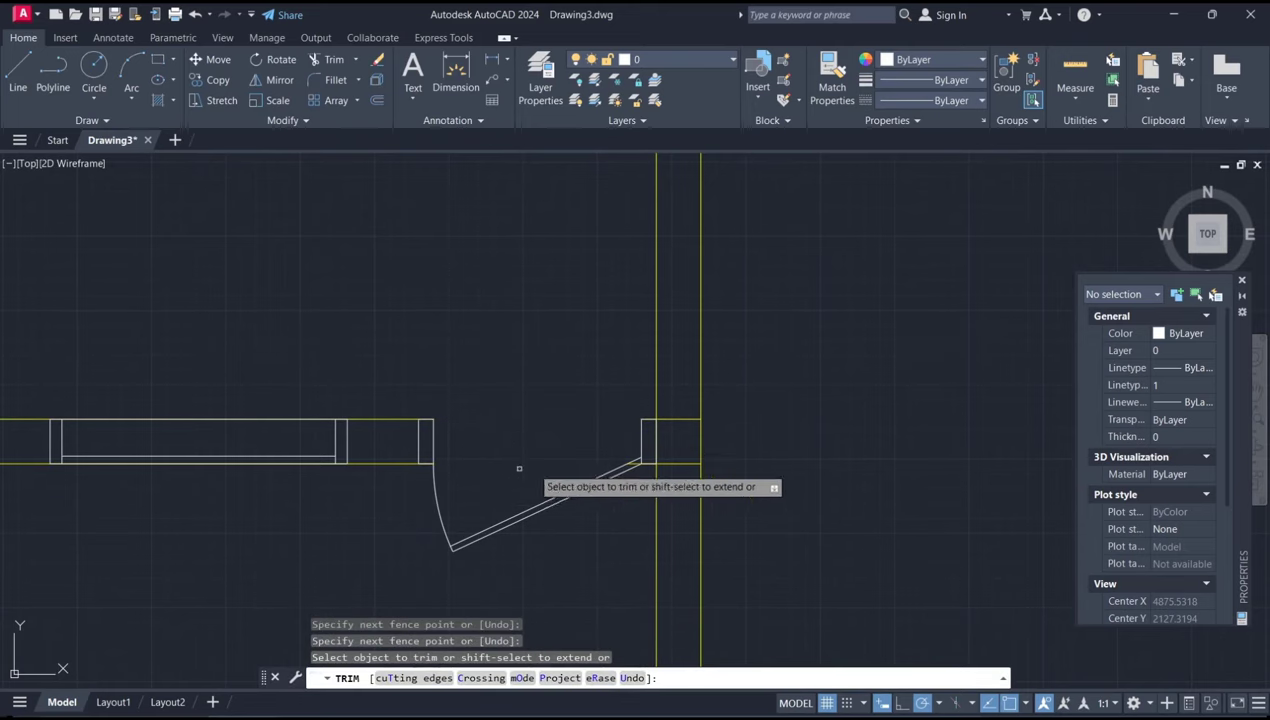
scroll(638, 460, "up", 4)
scroll(632, 468, "down", 2)
scroll(790, 390, "down", 3)
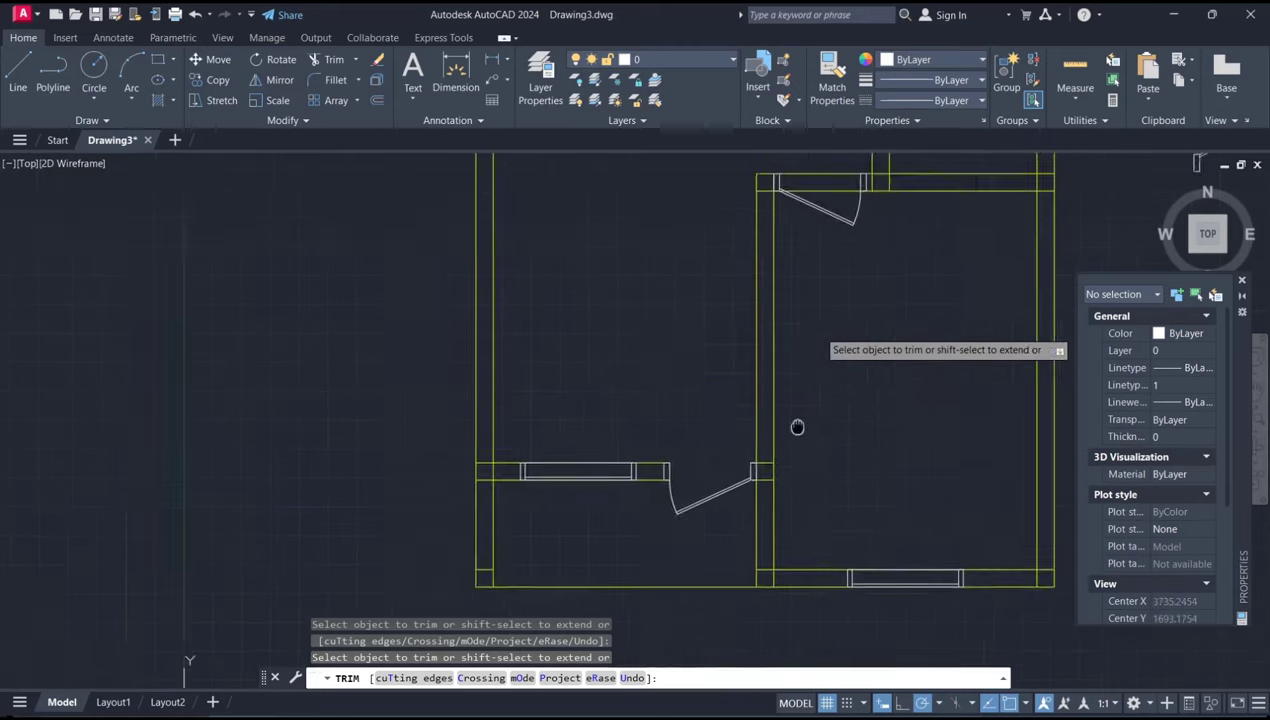
scroll(797, 425, "up", 3)
scroll(790, 355, "down", 1)
left_click_drag(771, 337, 748, 420)
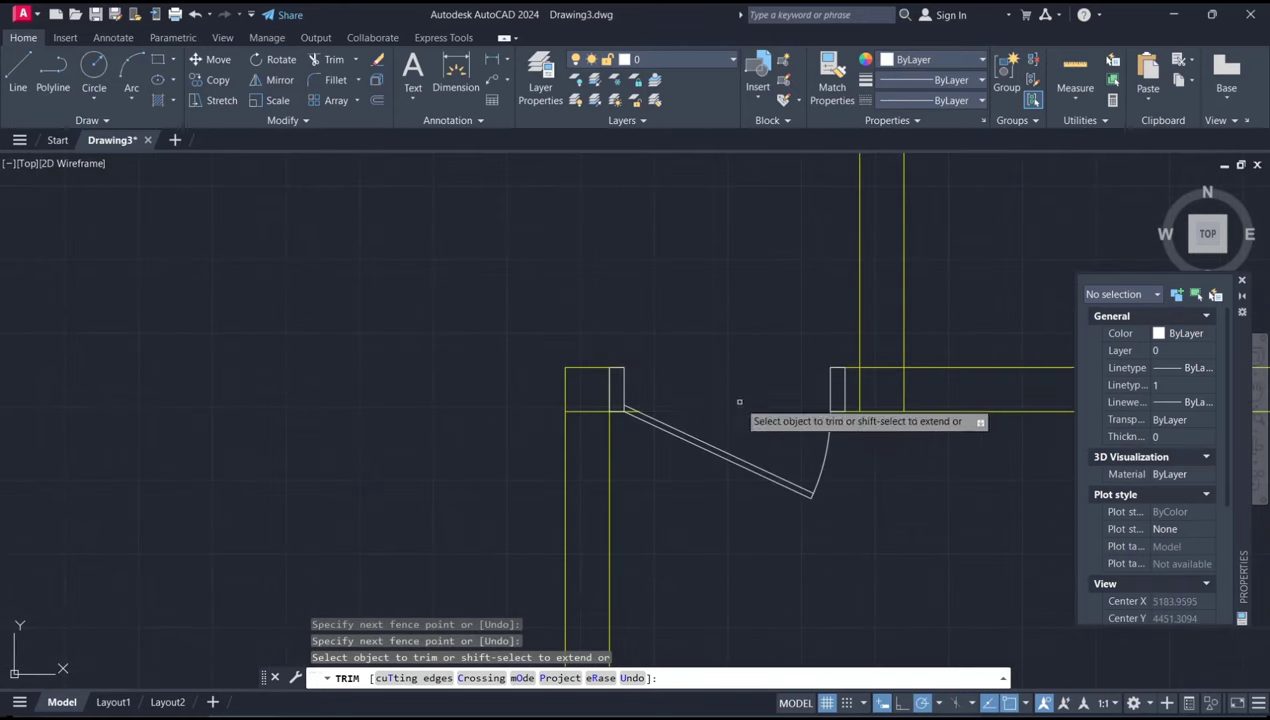
scroll(630, 400, "up", 4)
scroll(785, 323, "down", 3)
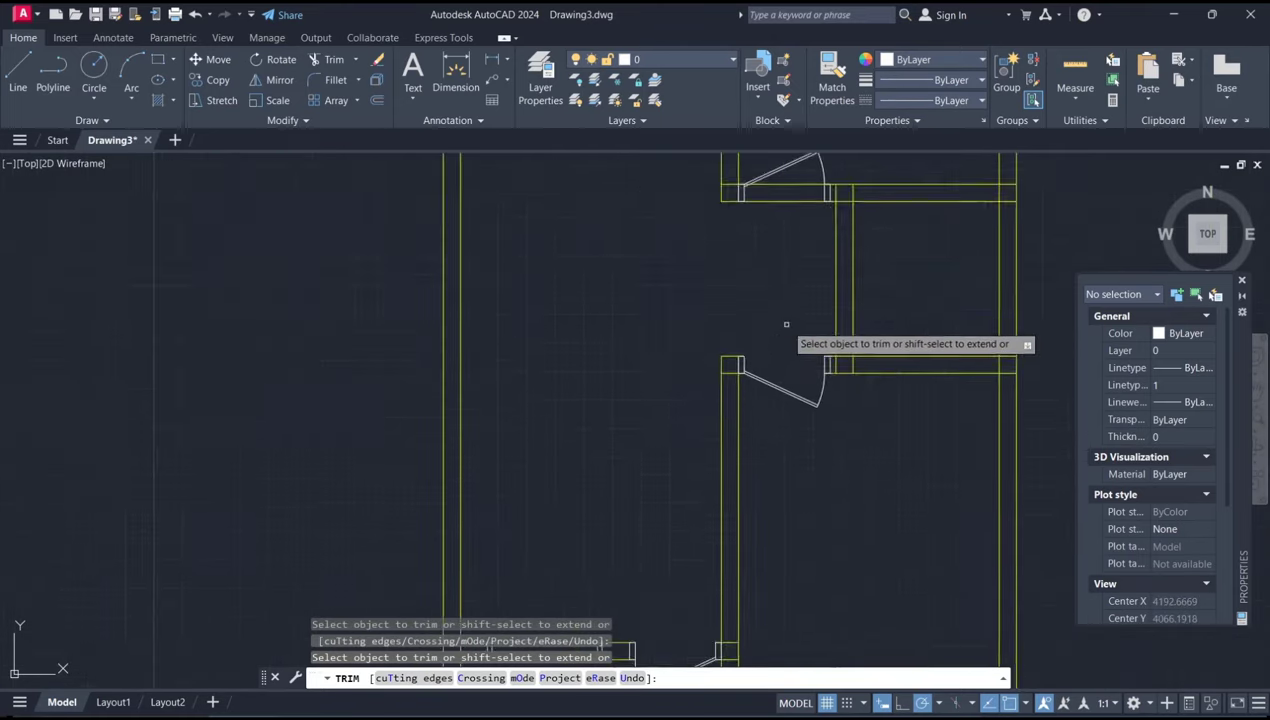
scroll(714, 488, "down", 2)
scroll(710, 442, "up", 3)
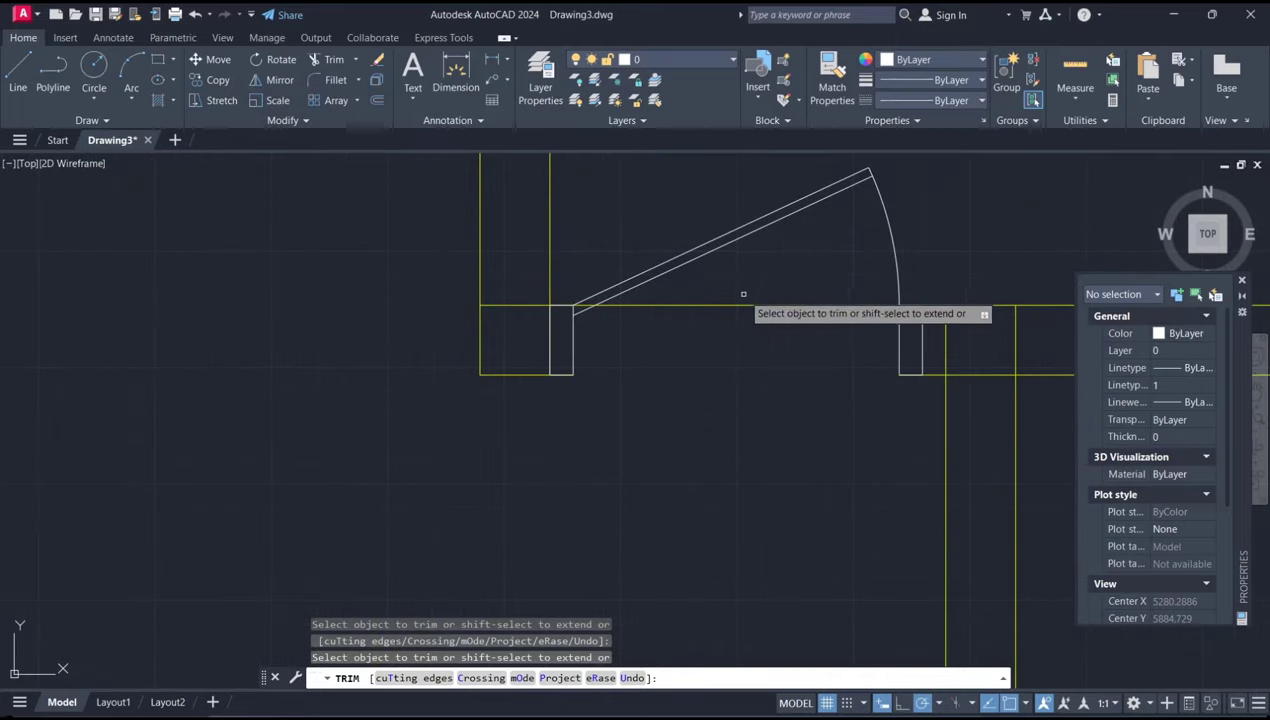
- Trim the wall lines across the remaining three door openings and end the trim
left_click_drag(733, 392, 748, 290)
scroll(600, 300, "down", 4)
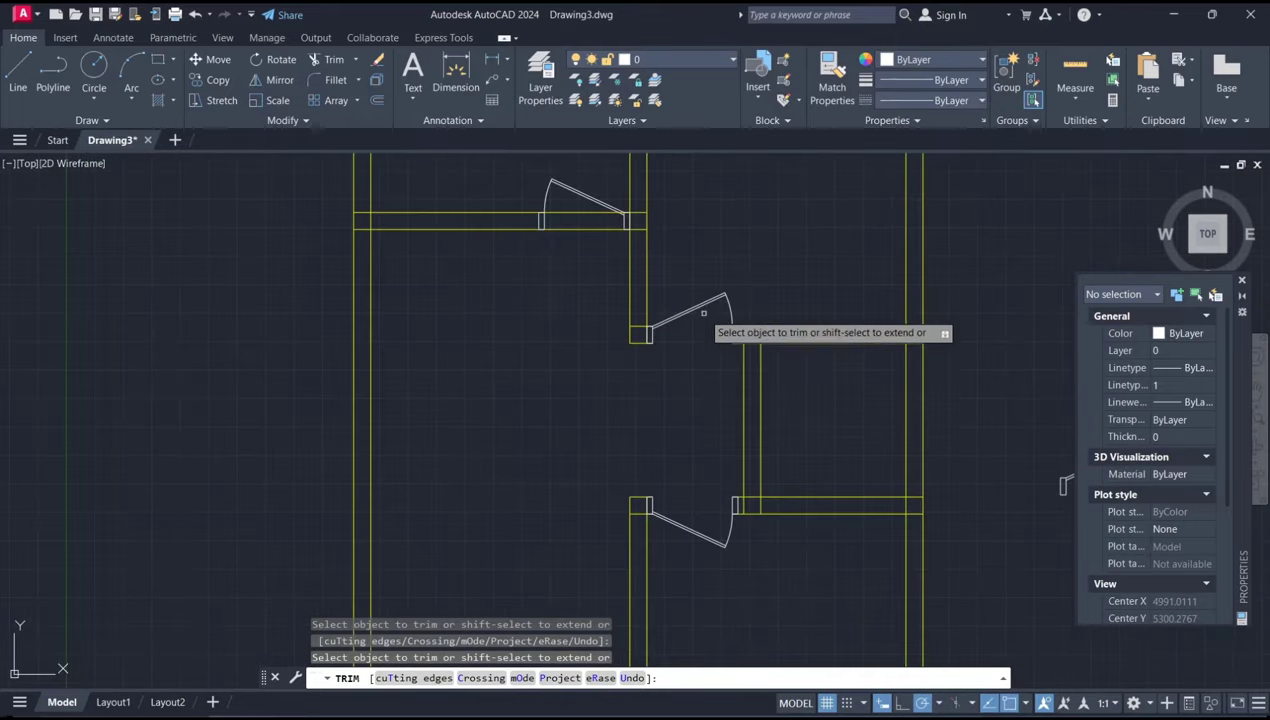
middle_click_drag(709, 332, 709, 482)
scroll(601, 445, "up", 3)
mouse_move(601, 445)
left_mouse_down()
mouse_move(608, 367)
mouse_move(710, 418)
left_mouse_up()
scroll(740, 393, "up", 3)
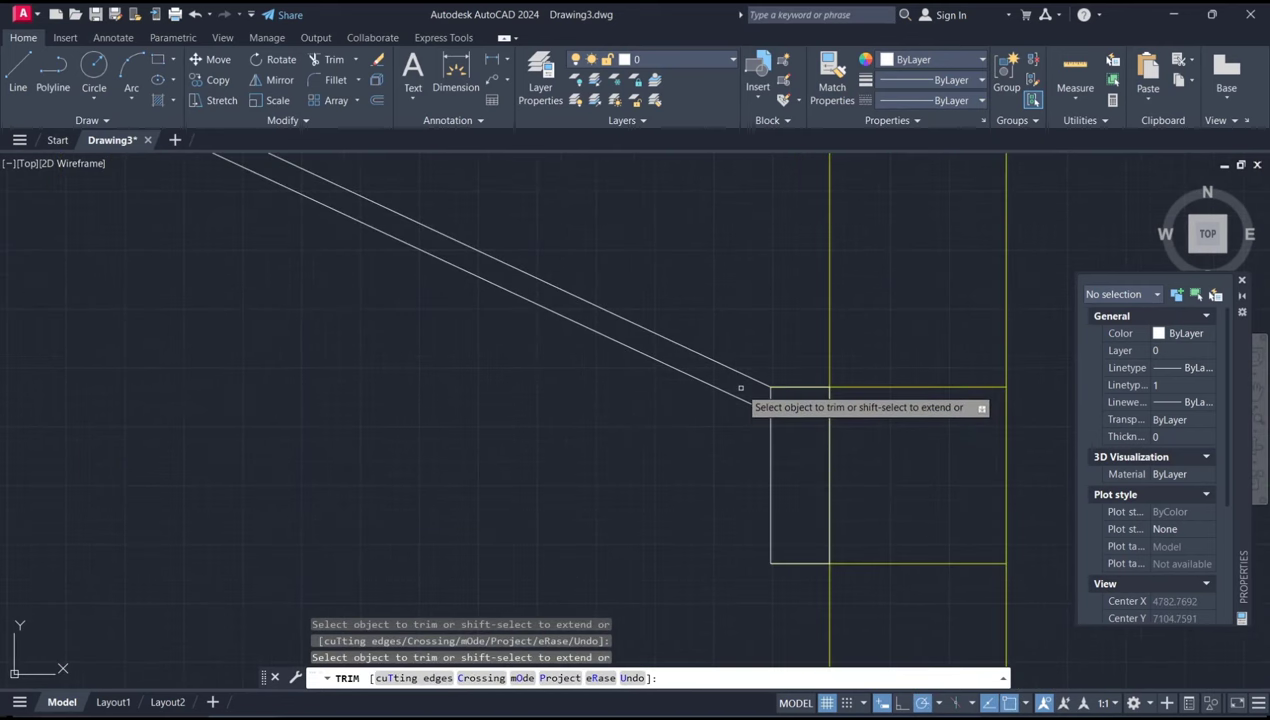
scroll(740, 388, "down", 4)
scroll(790, 420, "down", 2)
scroll(782, 455, "up", 2)
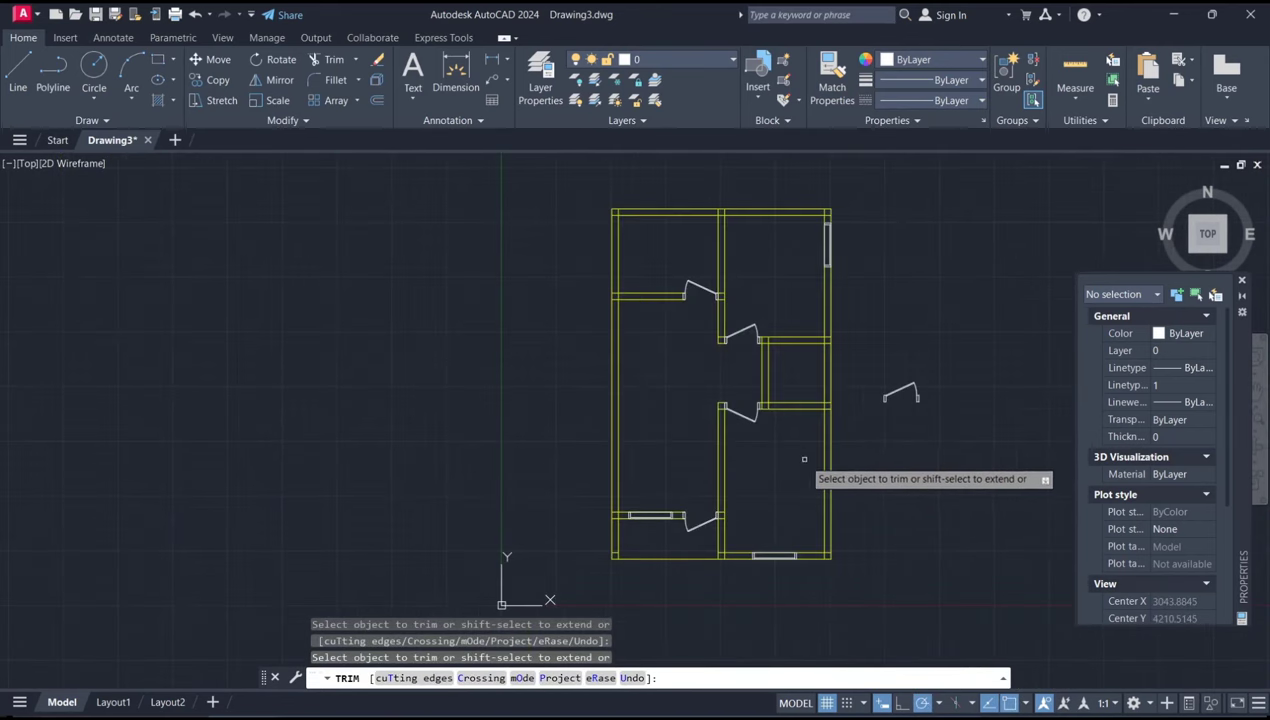
key("Return")
scroll(811, 402, "up", 1)
- Rotate the spare door 90° about its corner
scroll(850, 425, "up", 1)
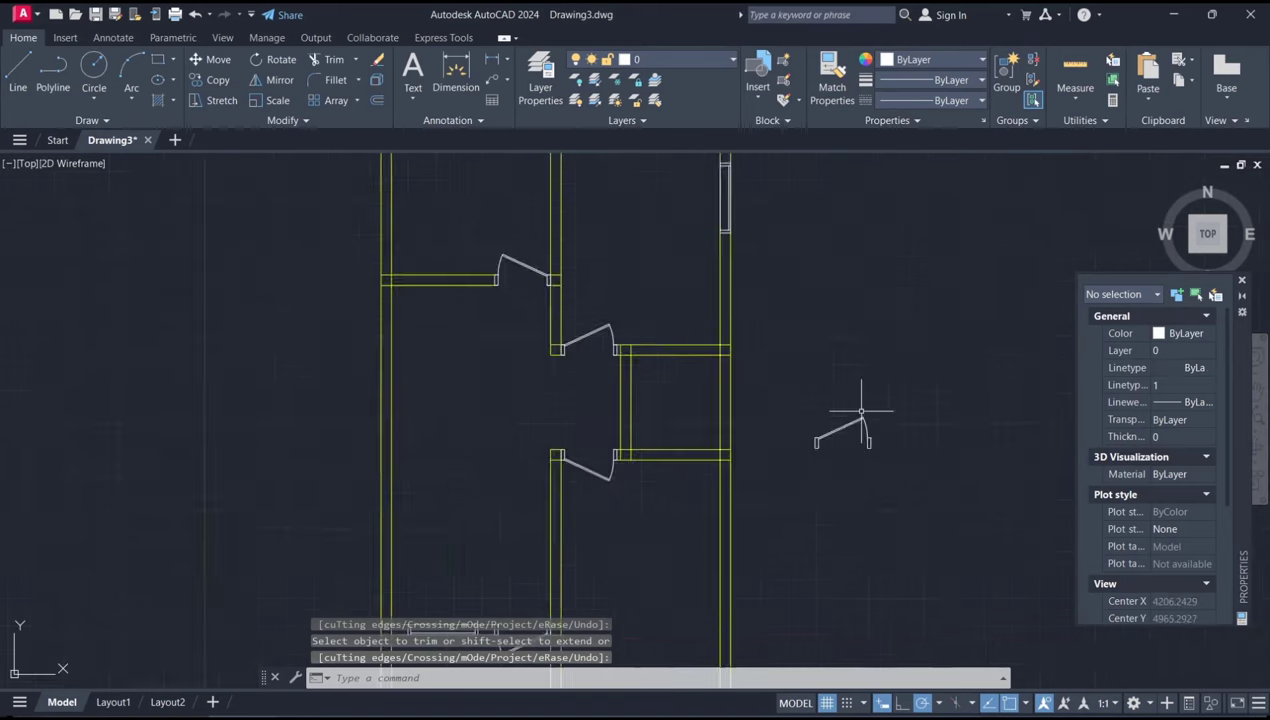
scroll(879, 420, "up", 1)
scroll(865, 428, "up", 1)
type("ro")
key("Return")
left_click(865, 390)
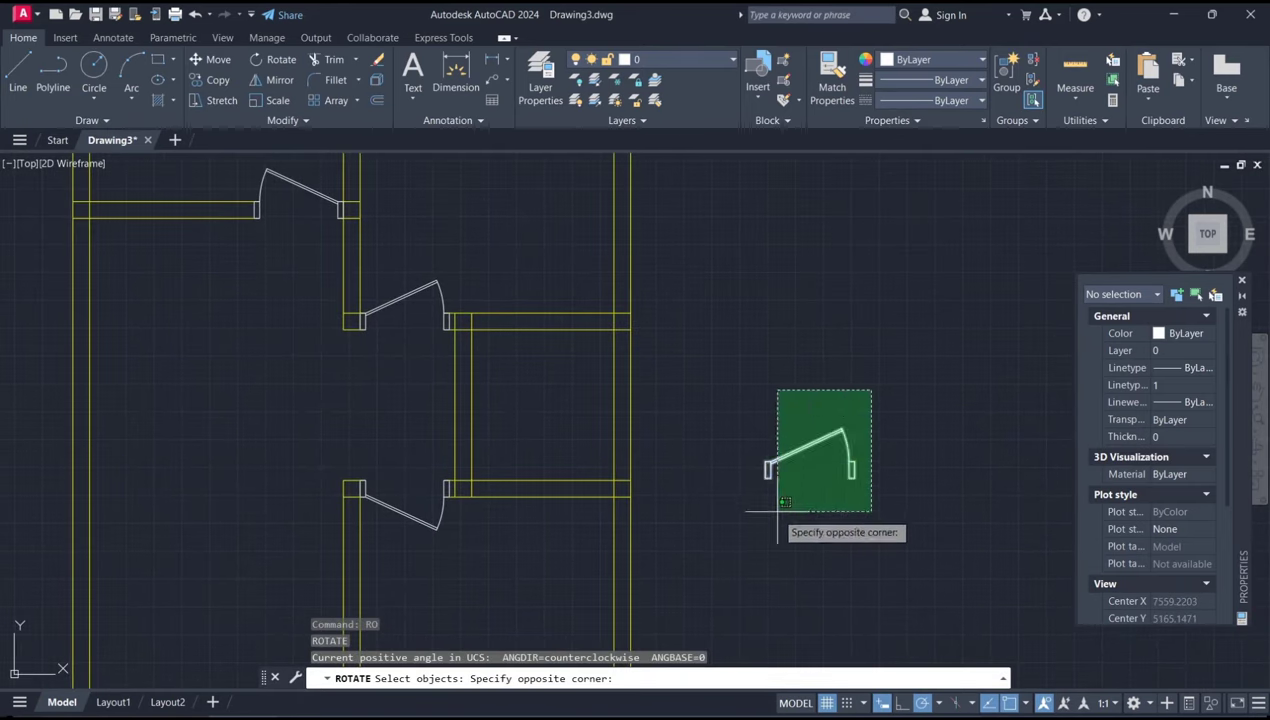
left_click(771, 516)
key("Return")
left_click(810, 465)
key("Return")
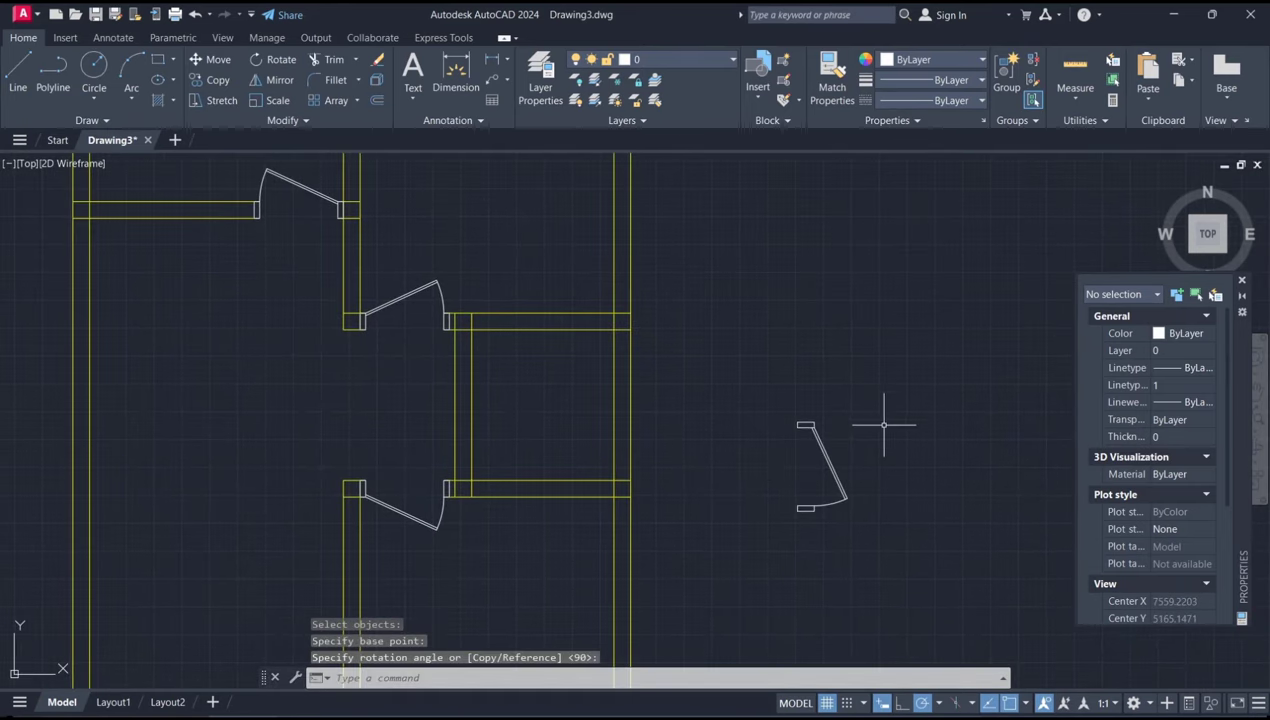
- Attempt to move the rotated door with the wrong command, then cancel the selection
type("Mo")
key("Return")
left_click(872, 388)
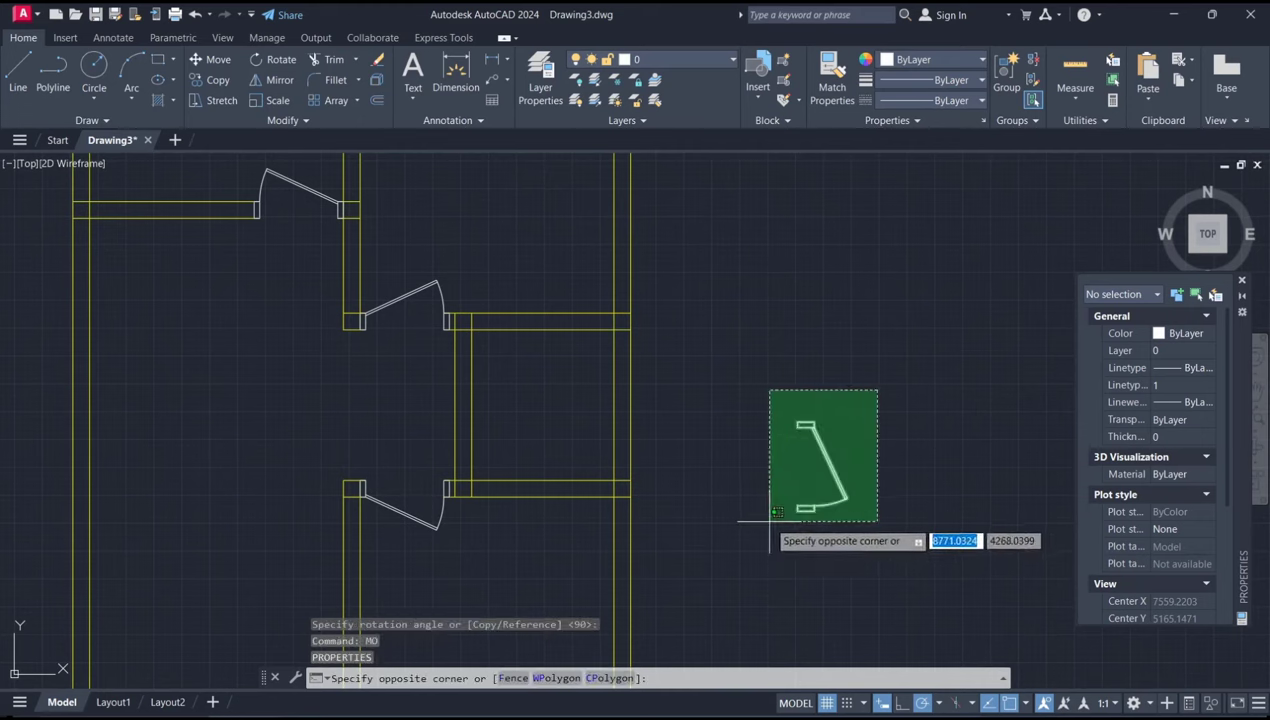
left_click(735, 550)
key("Return")
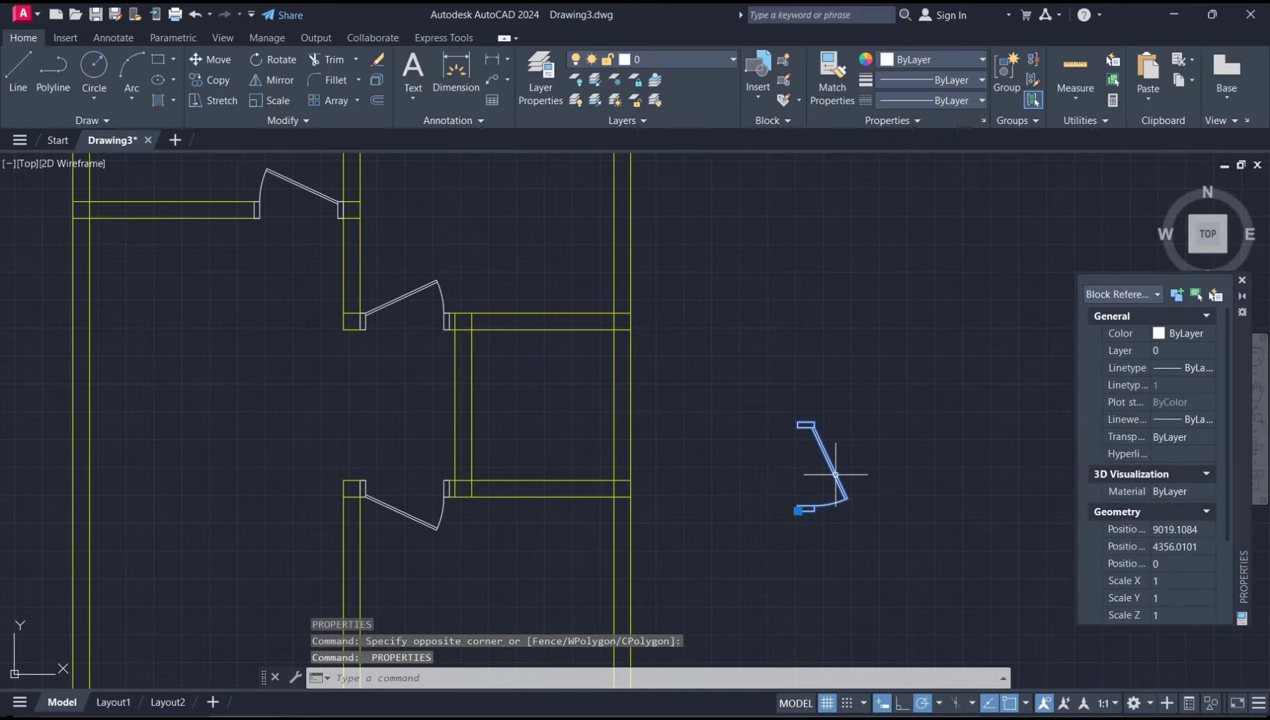
key("Escape")
- Move the rotated door into the opening of the central vertical wall
type("m")
key("Return")
left_click(930, 418)
left_click(770, 515)
key("Return")
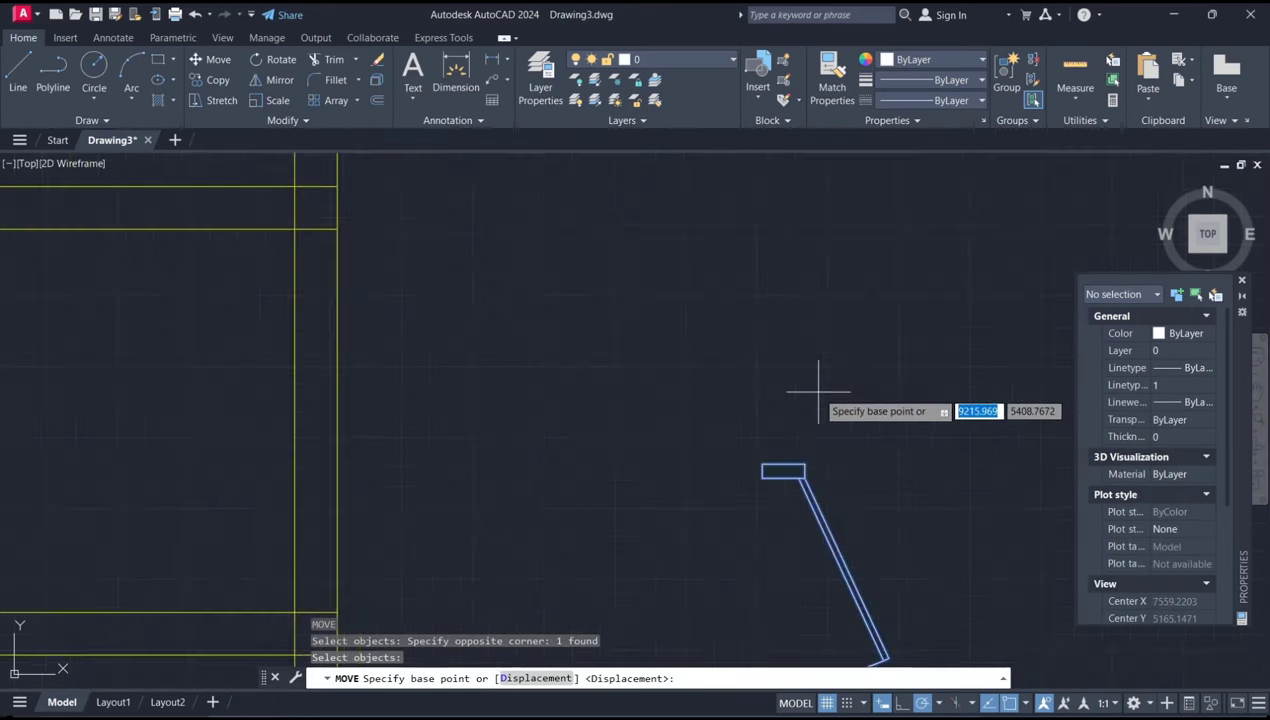
left_click(803, 465)
scroll(714, 397, "down", 3)
scroll(558, 414, "up", 1)
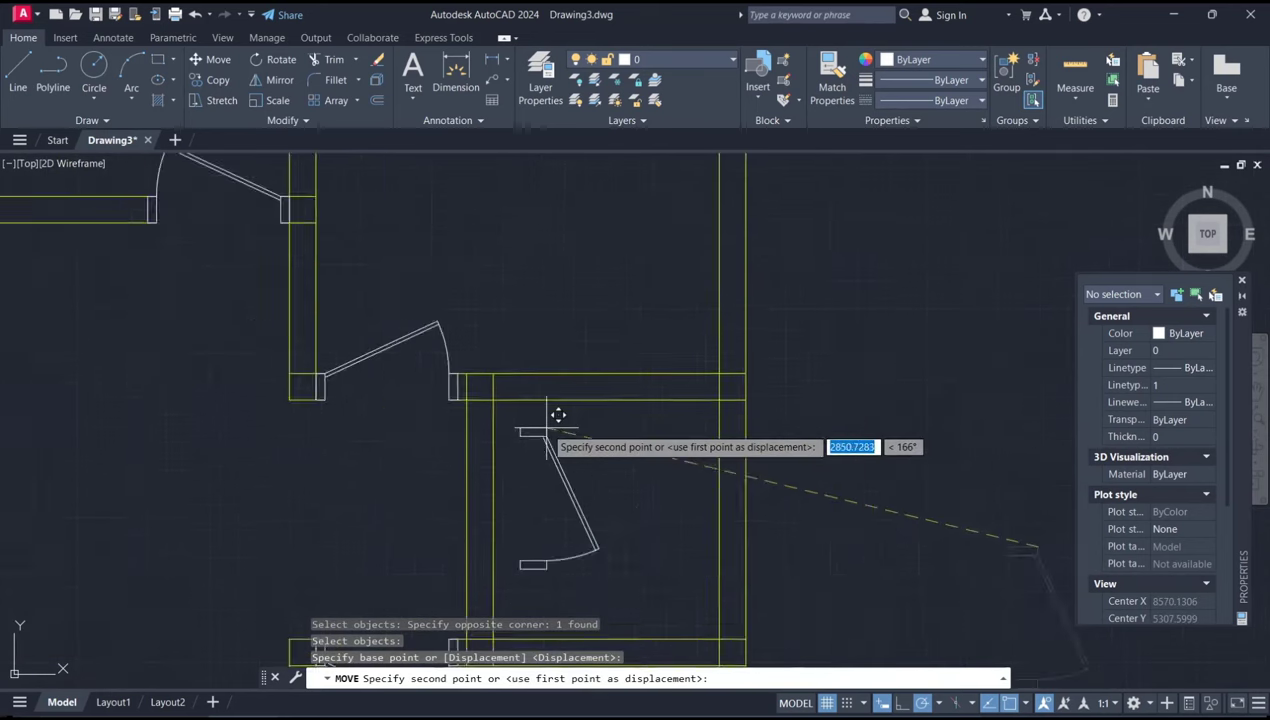
scroll(558, 414, "up", 2)
left_click(471, 371)
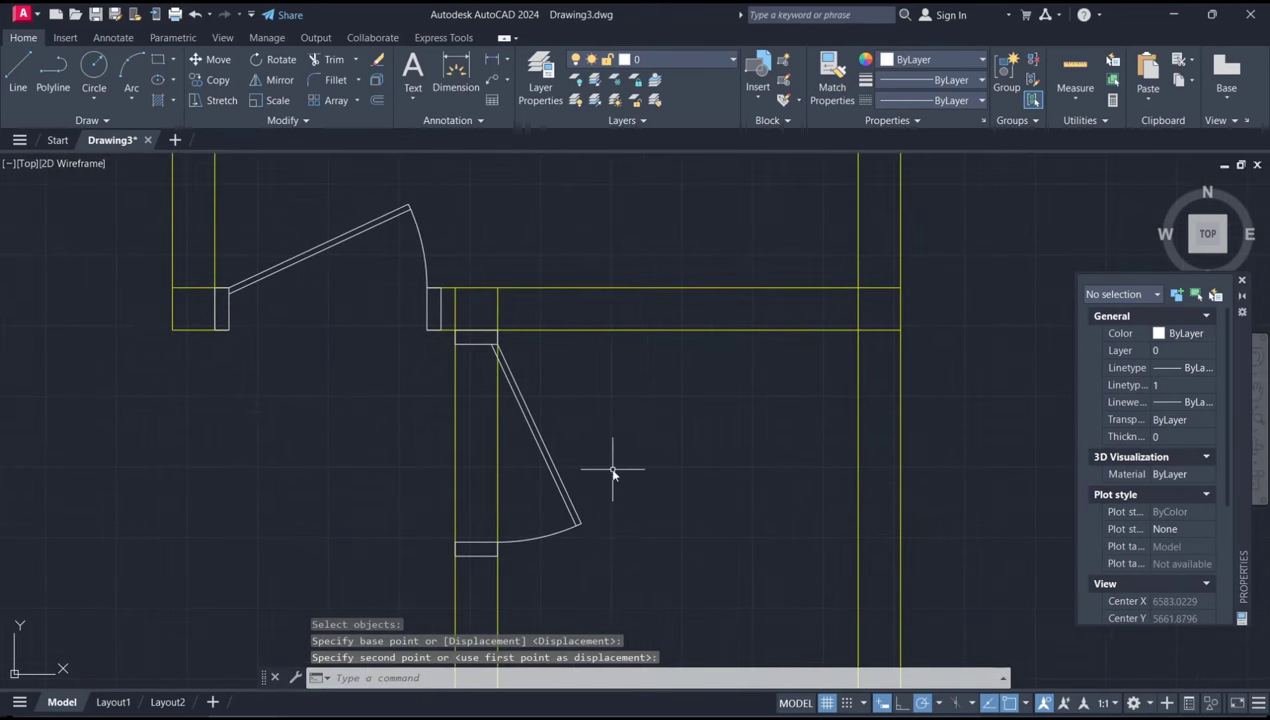
- Trim the wall lines across the central door opening and recentre the plan
type("tr")
key("Return")
left_click_drag(527, 468, 439, 454)
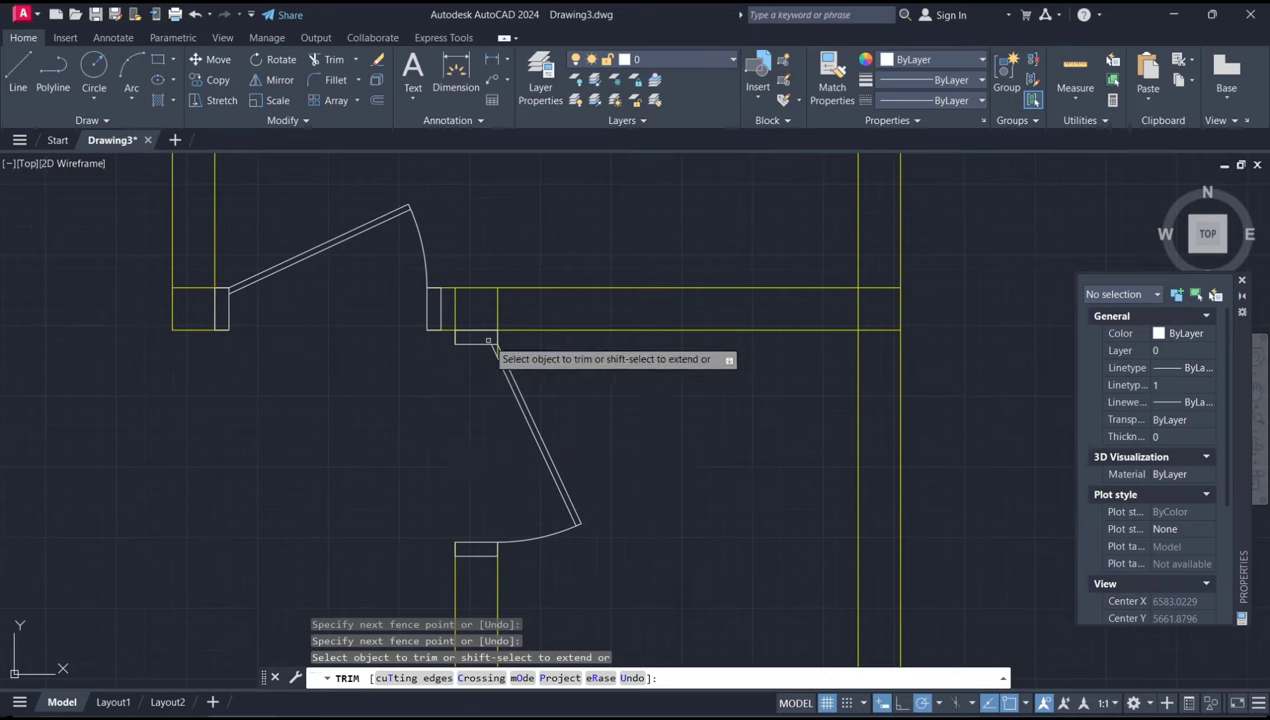
scroll(489, 341, "up", 2)
scroll(660, 391, "down", 2)
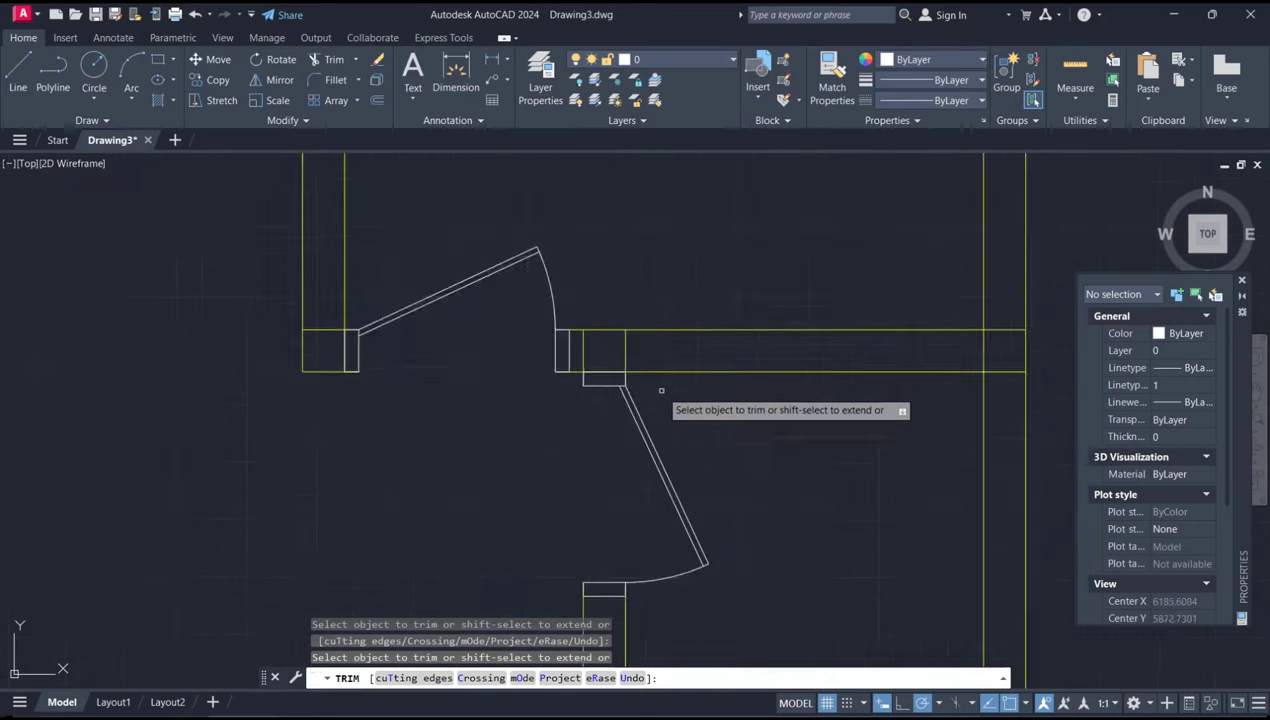
scroll(737, 434, "down", 2)
scroll(751, 369, "down", 2)
middle_click_drag(751, 369, 885, 407)
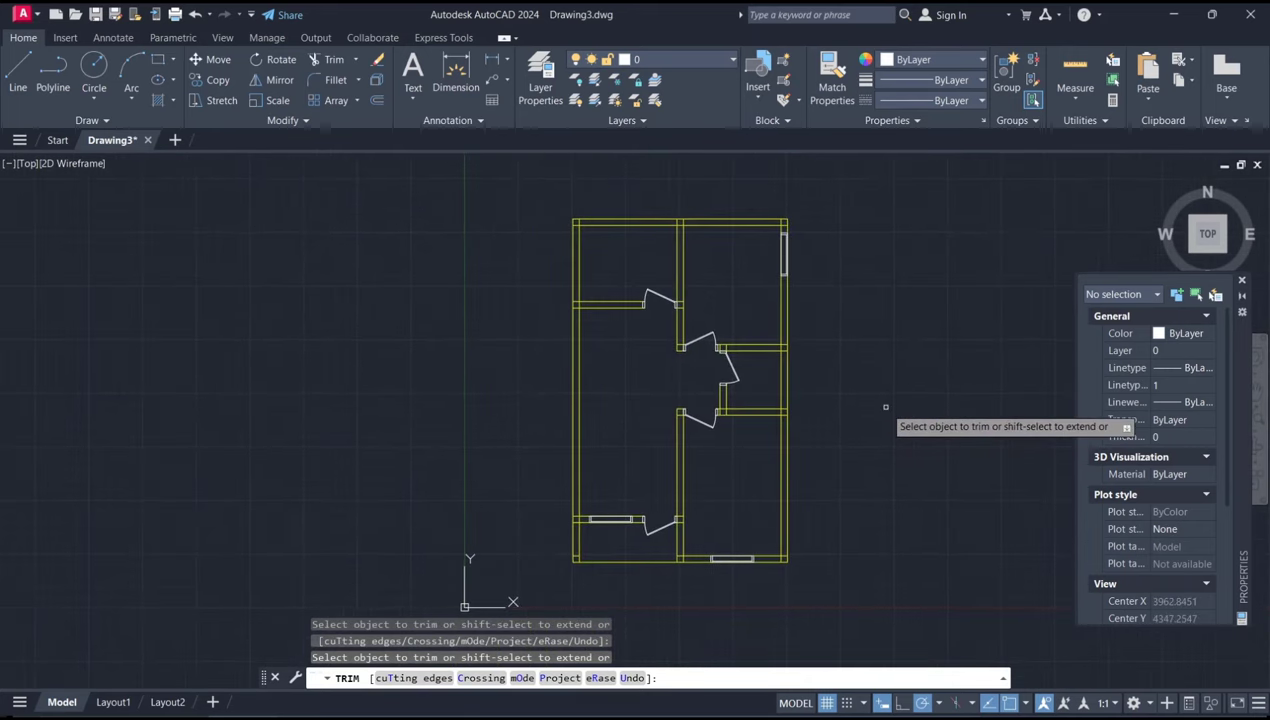
key("Return")
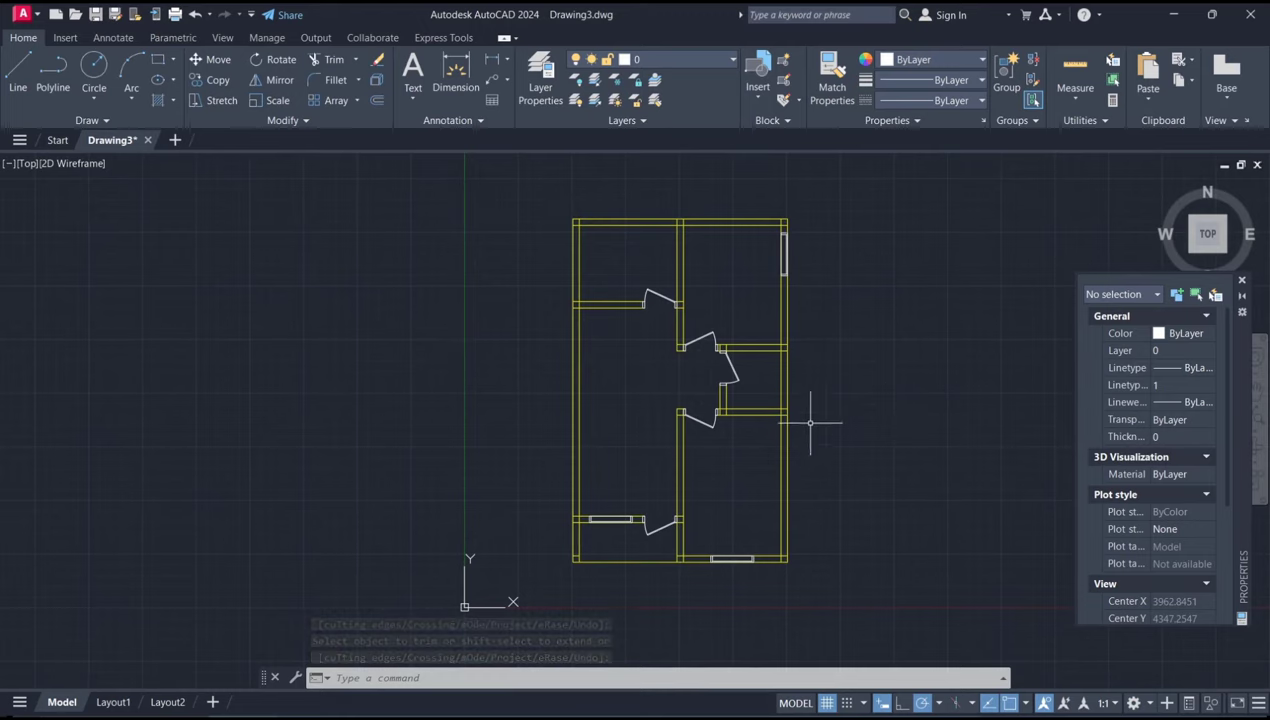
middle_click_drag(829, 392, 809, 389)
type("HATCH")
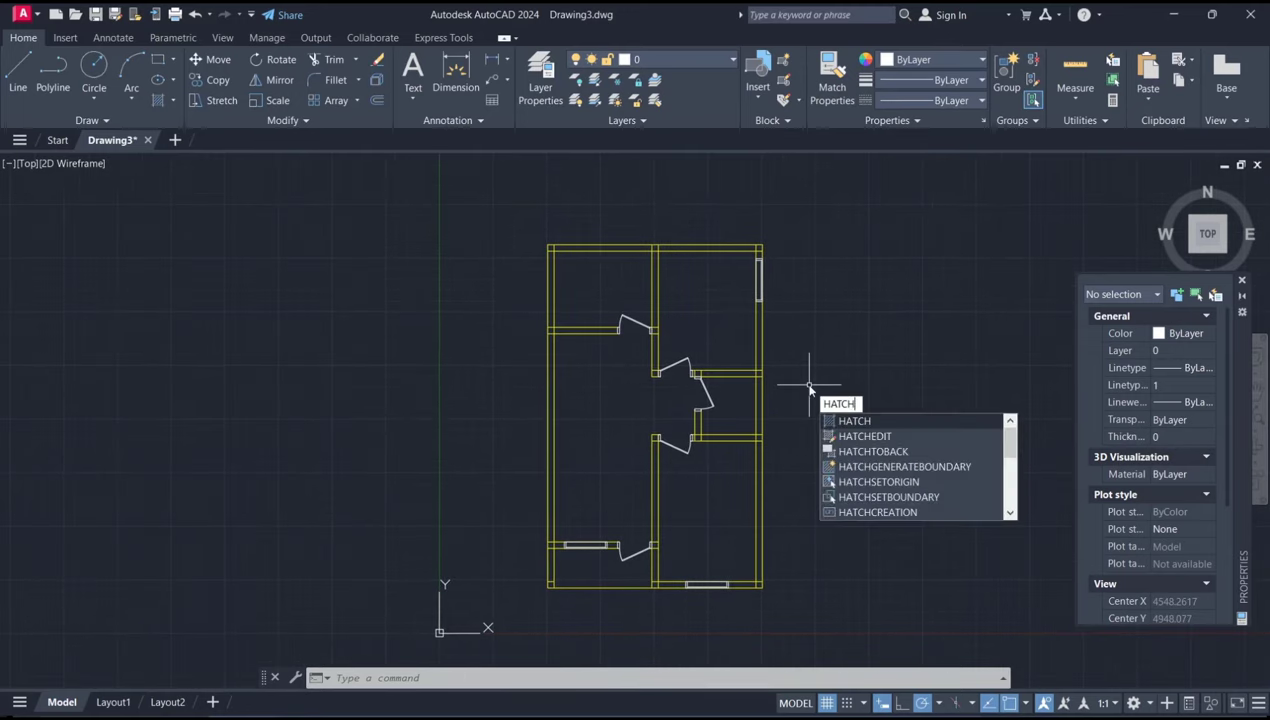
- Set up a SOLID hatch pattern with colour Yellow
key("Return")
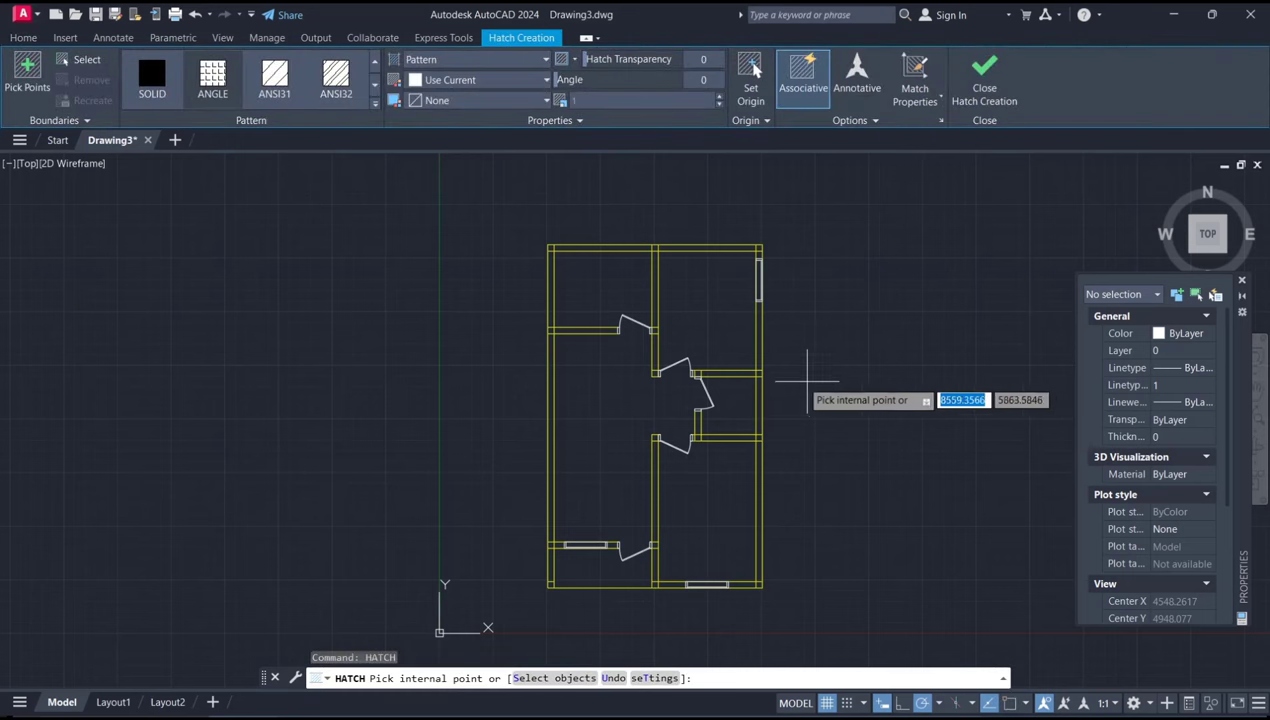
left_click(148, 81)
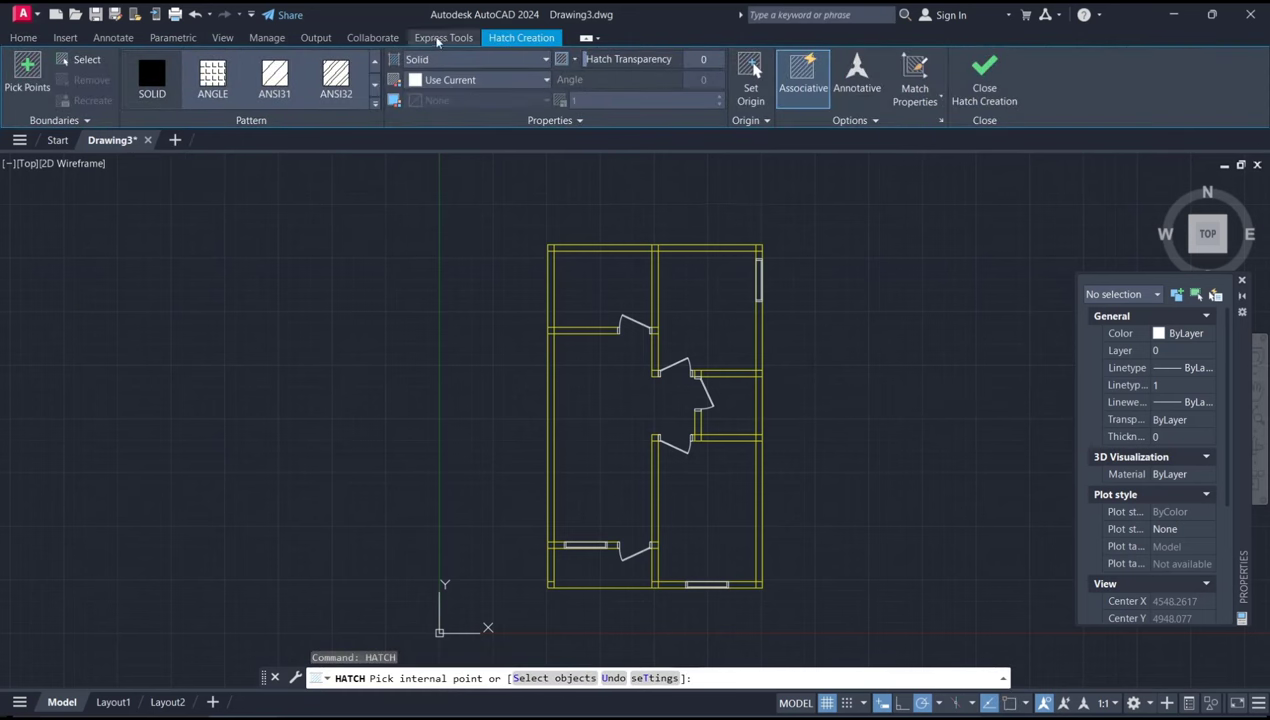
left_click(456, 80)
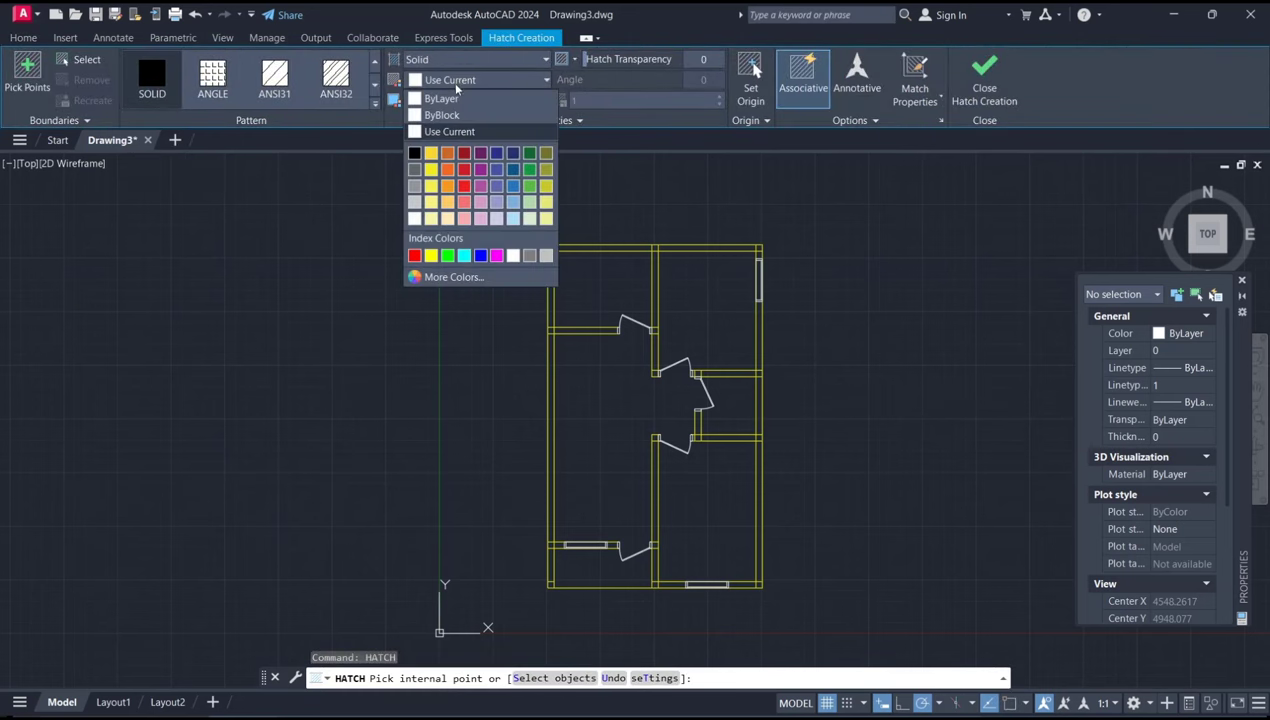
left_click(432, 256)
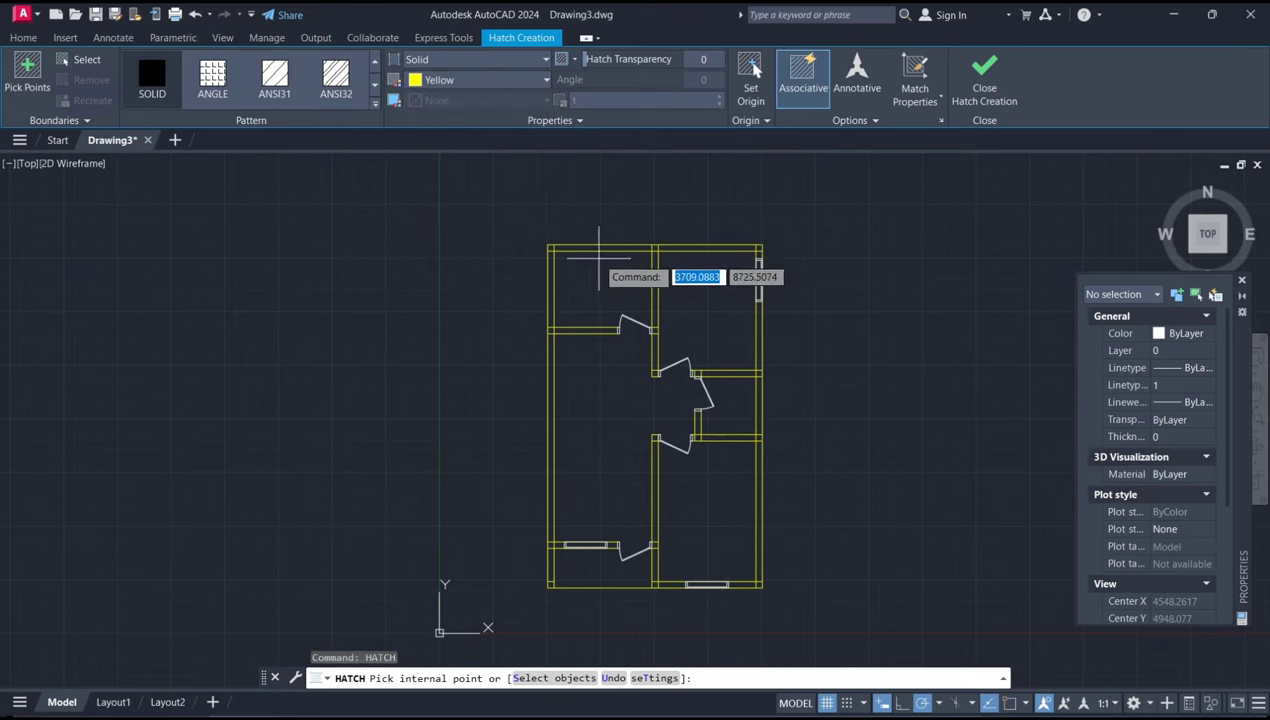
- Fill the top corner, door-side, right-wall and lower right-room column squares yellow
scroll(573, 240, "up", 5)
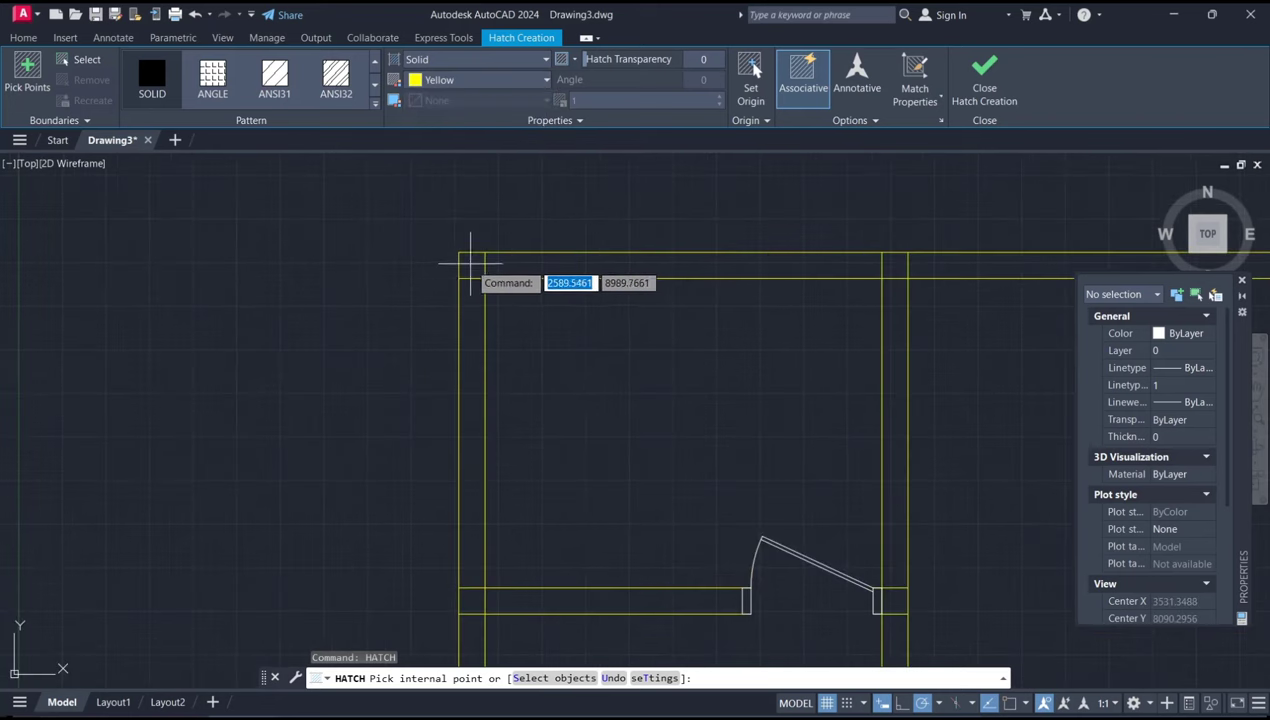
left_click(470, 263)
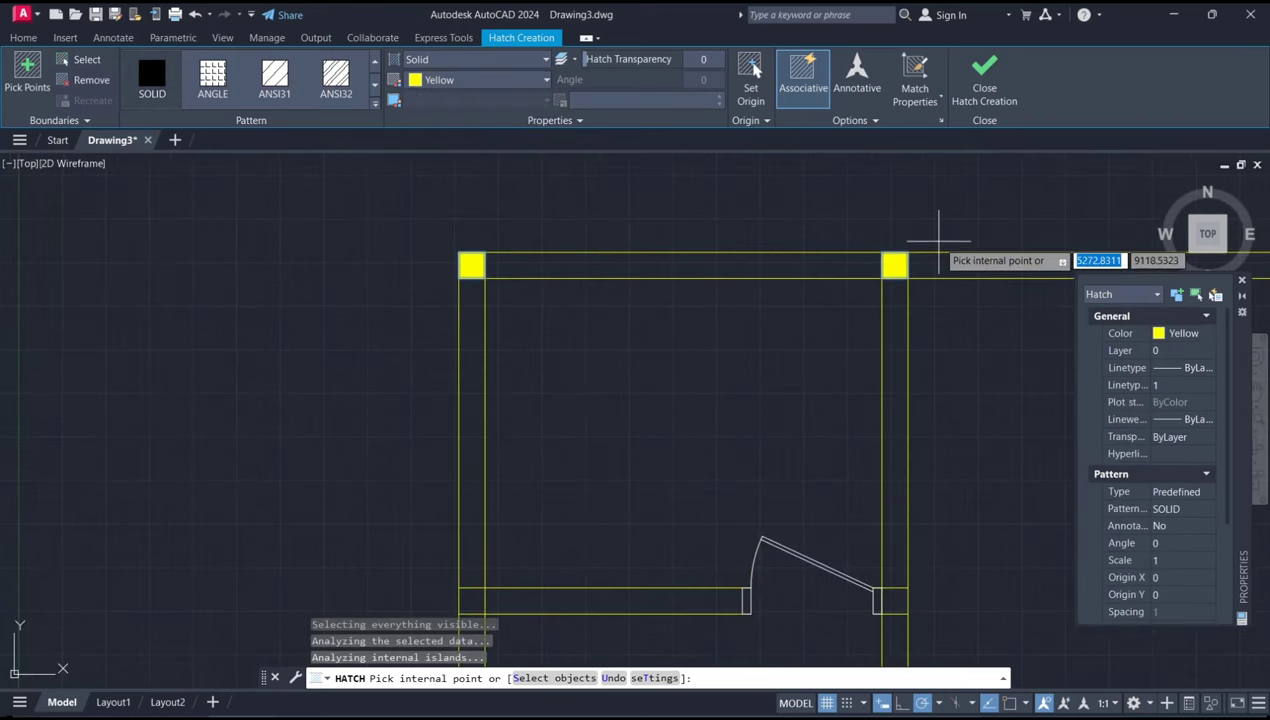
scroll(573, 272, "down", 4)
scroll(704, 290, "up", 4)
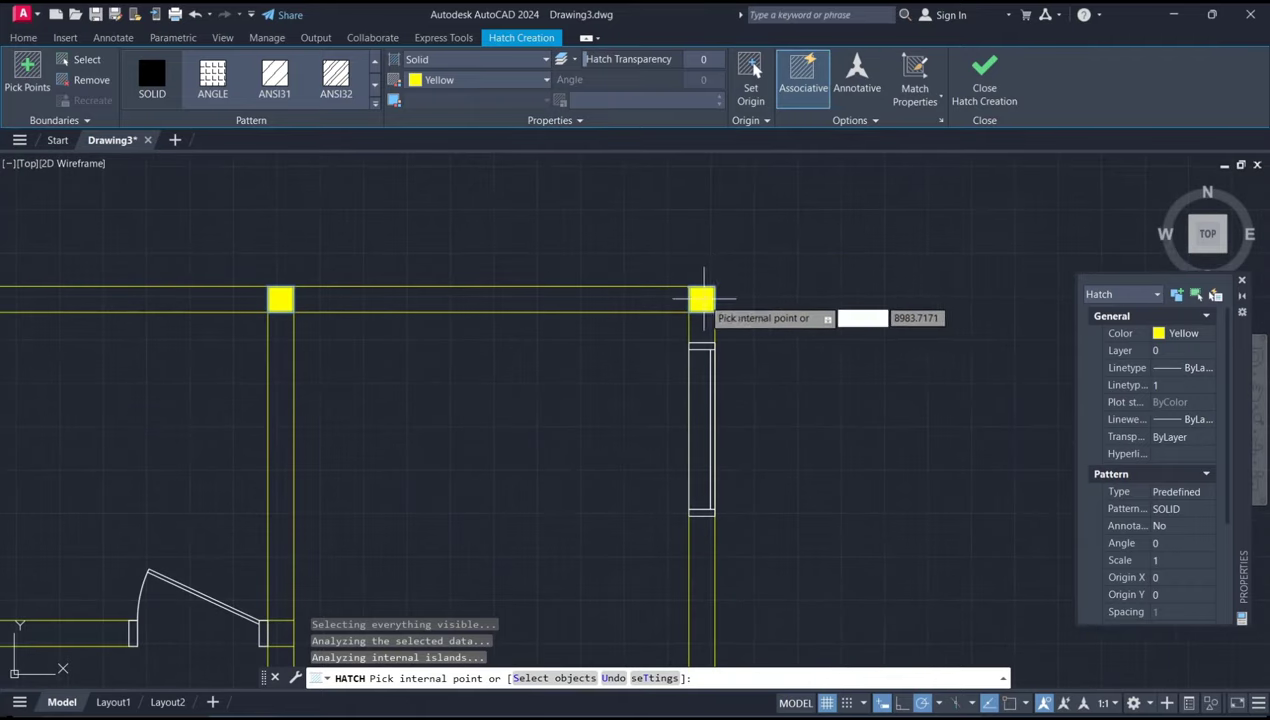
left_click(703, 298)
scroll(640, 294, "down", 4)
scroll(608, 330, "up", 4)
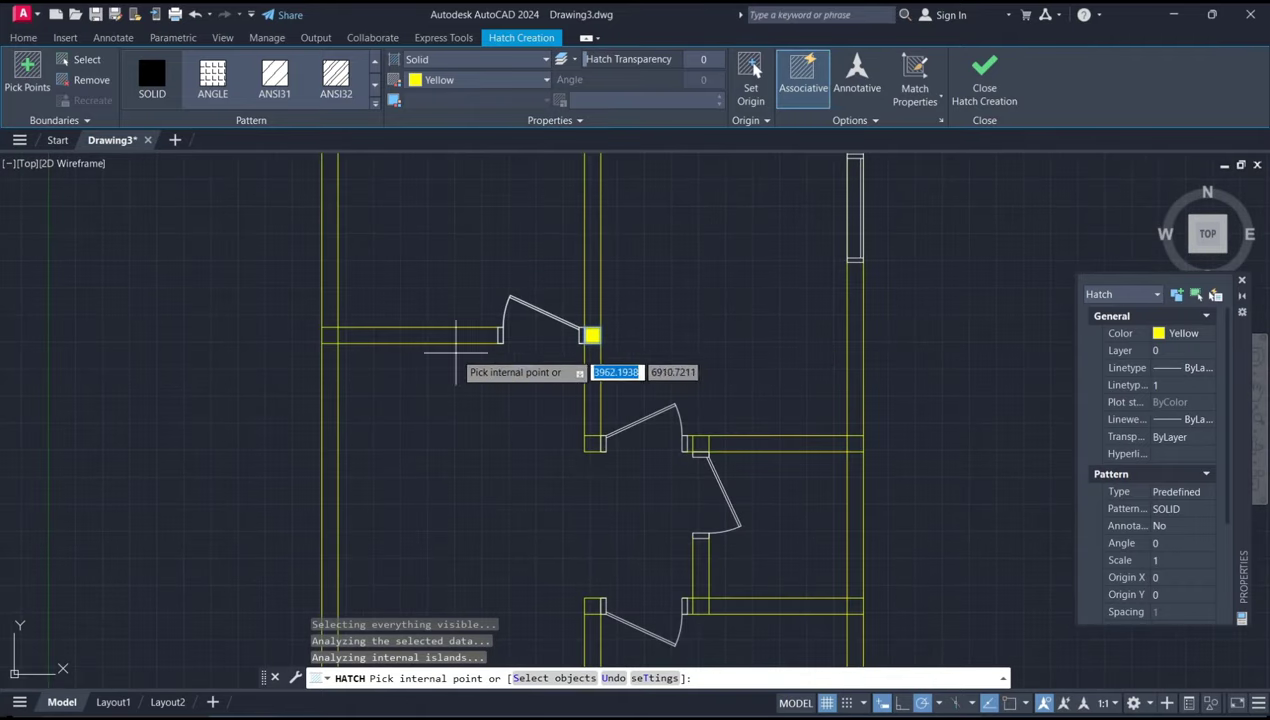
left_click(593, 443)
left_click(700, 443)
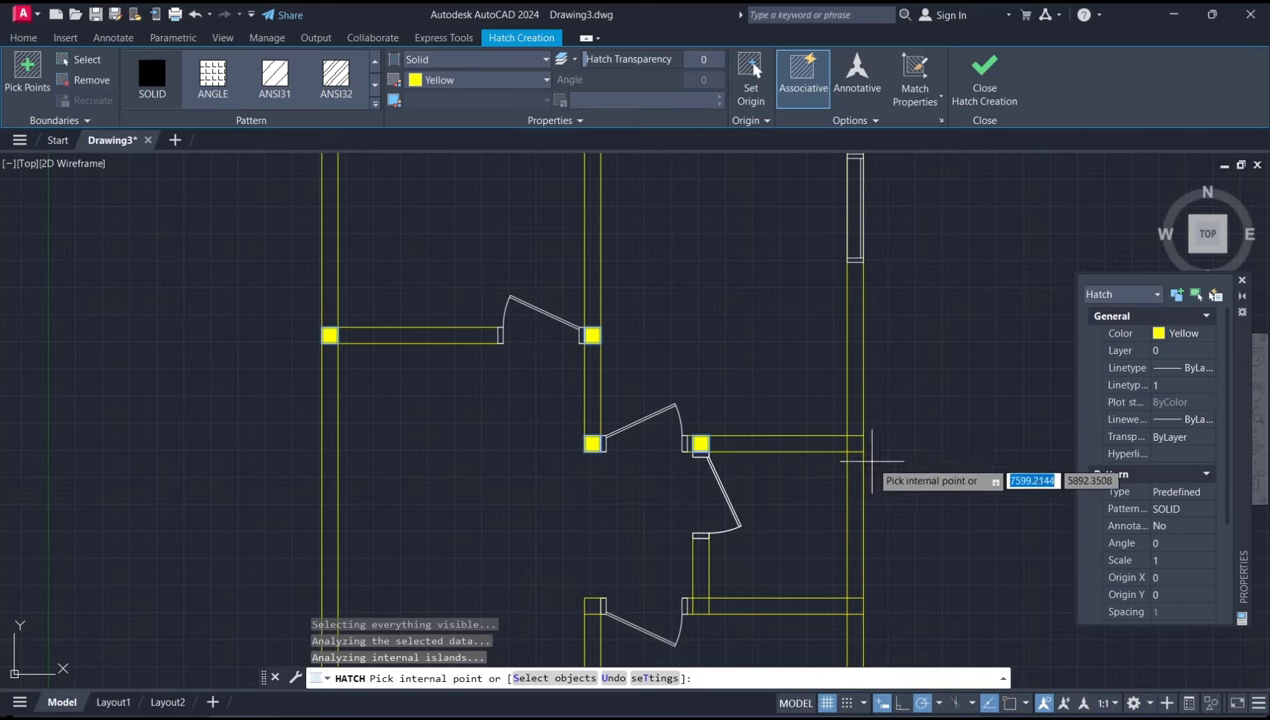
left_click(855, 443)
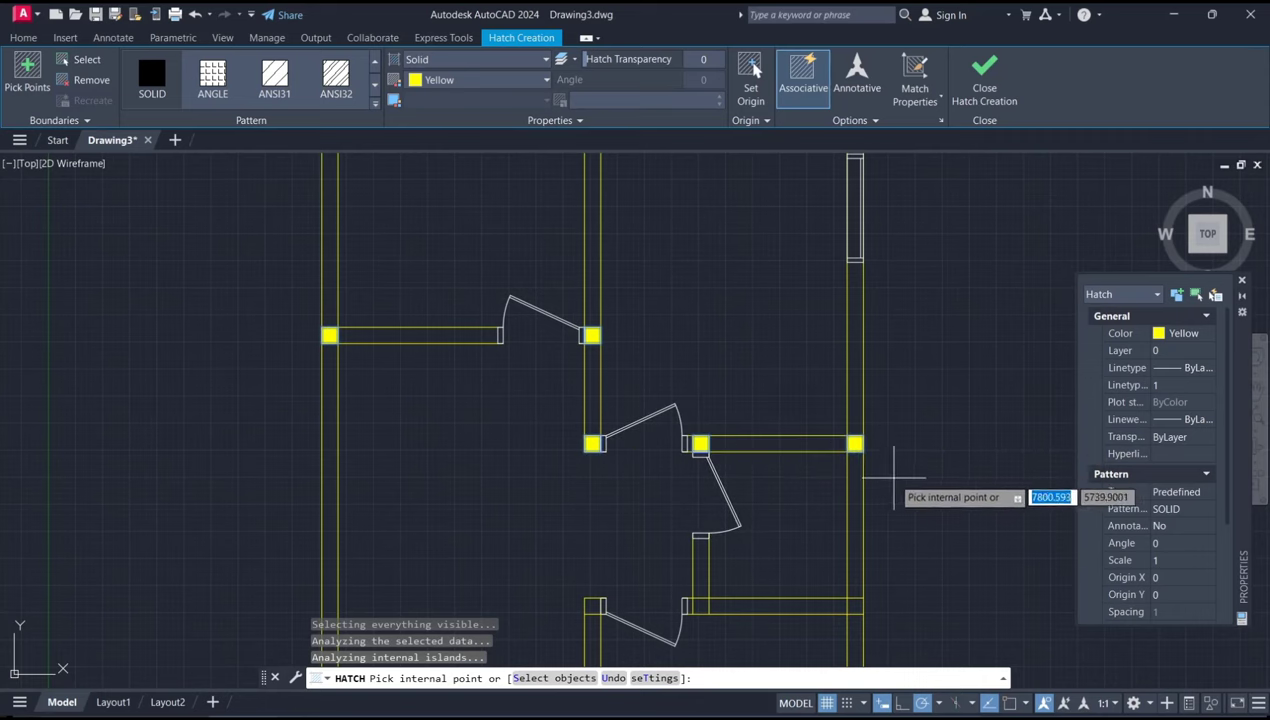
scroll(893, 420, "up", 1)
scroll(802, 482, "up", 2)
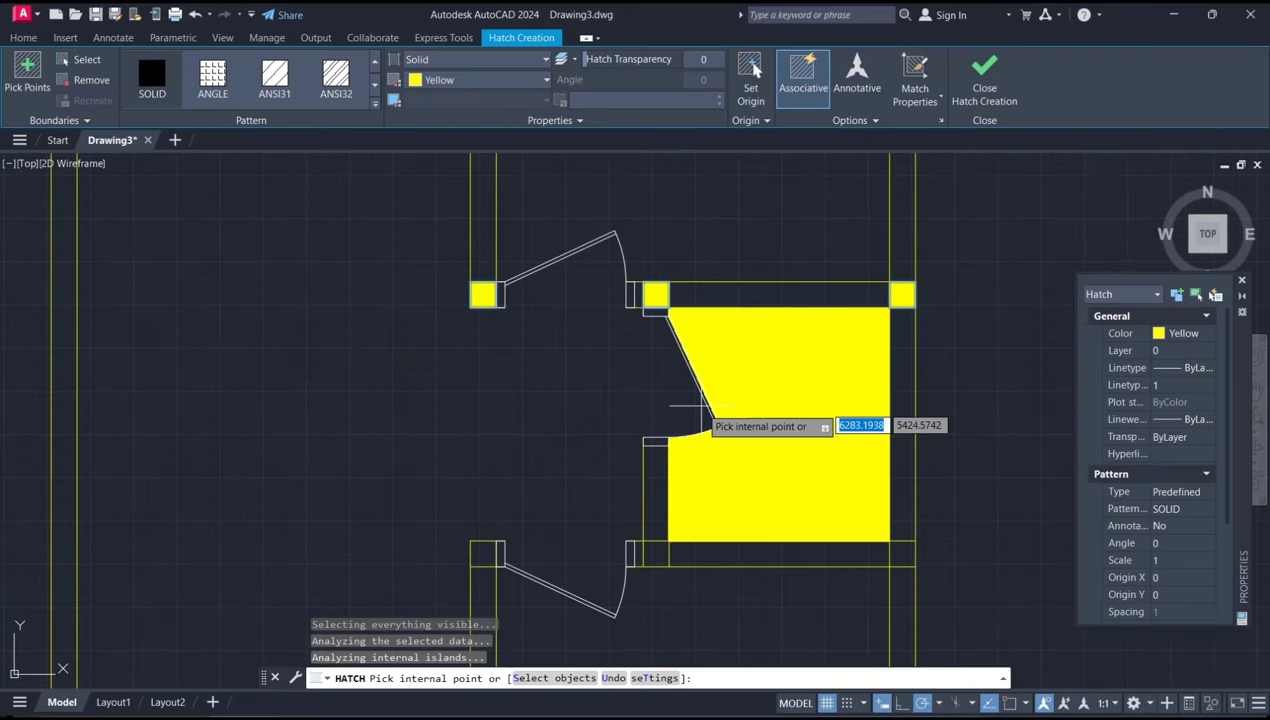
left_click(655, 553)
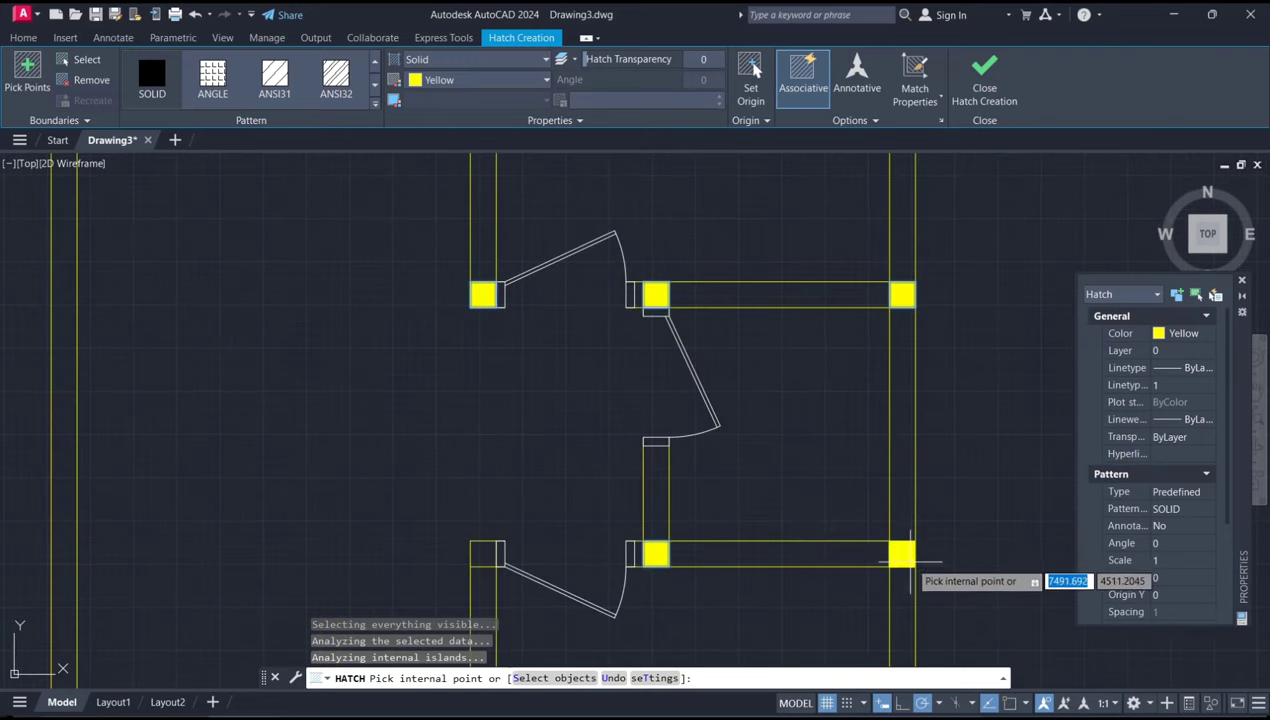
- Fill the lower-right, lower-left, door-jamb and left-wall column squares, then close Hatch Creation
middle_click_drag(743, 533, 800, 411)
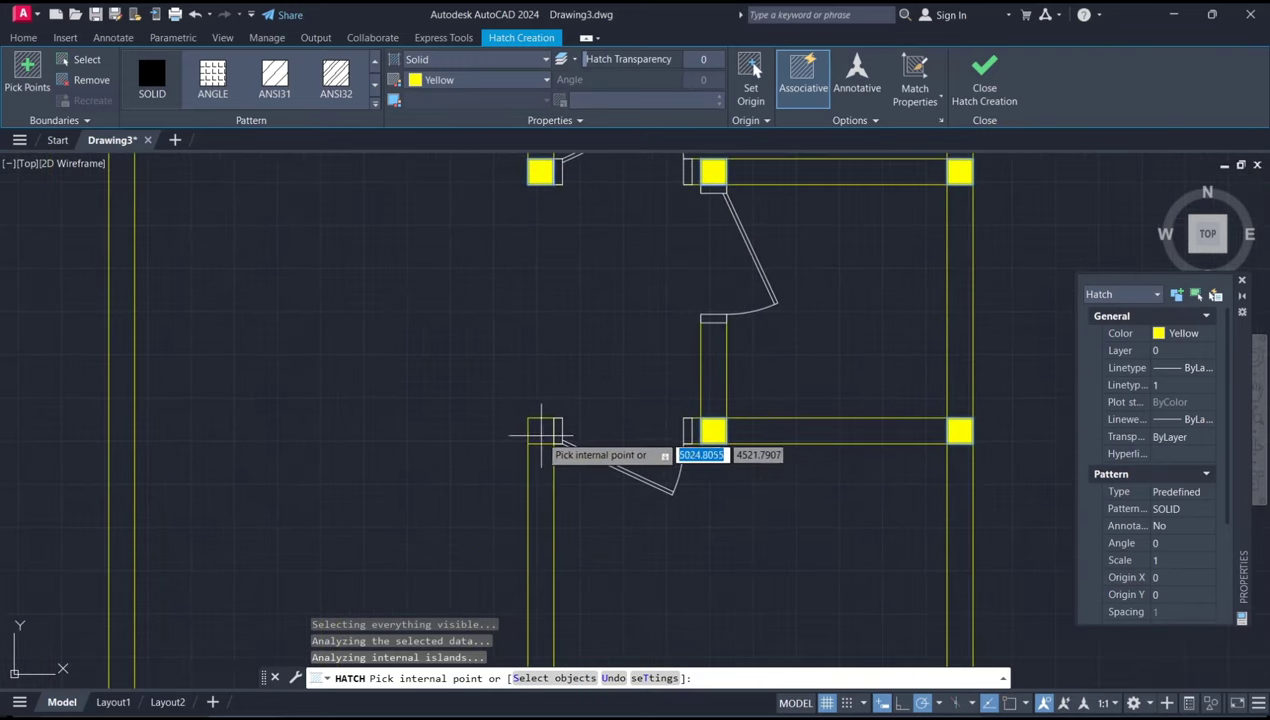
scroll(537, 433, "down", 3)
scroll(700, 455, "up", 1)
scroll(780, 485, "up", 2)
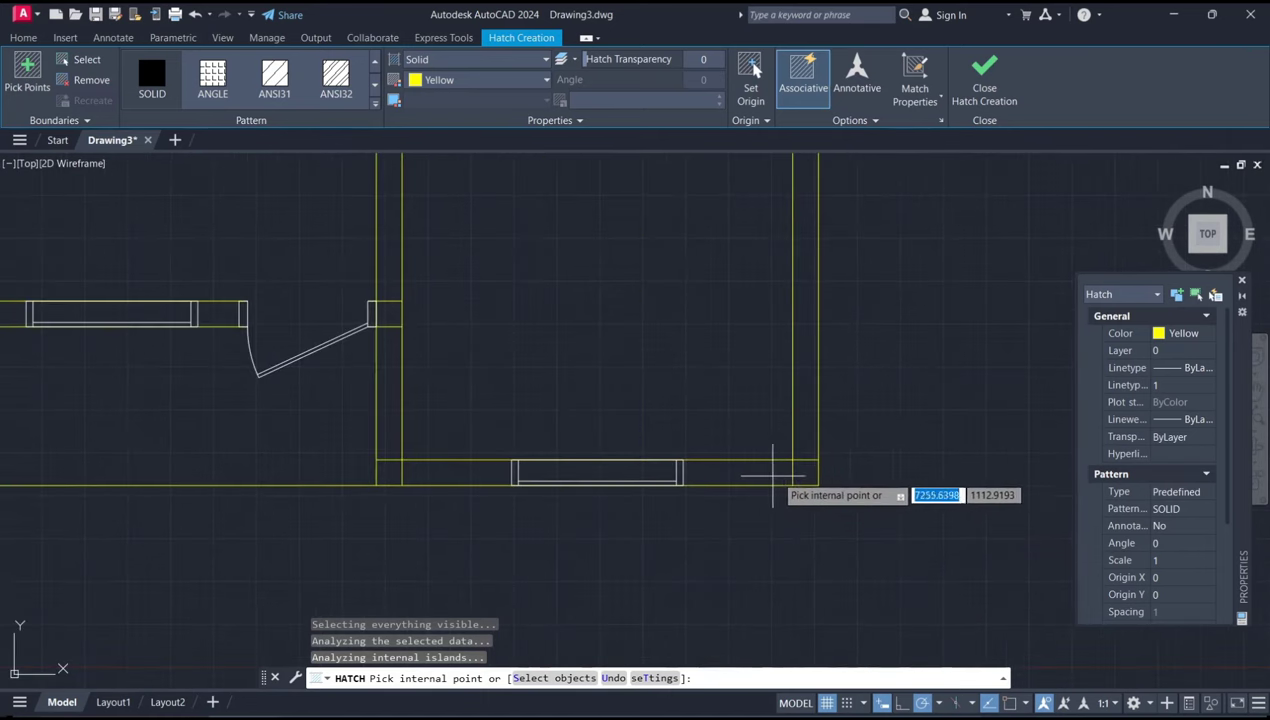
left_click(807, 475)
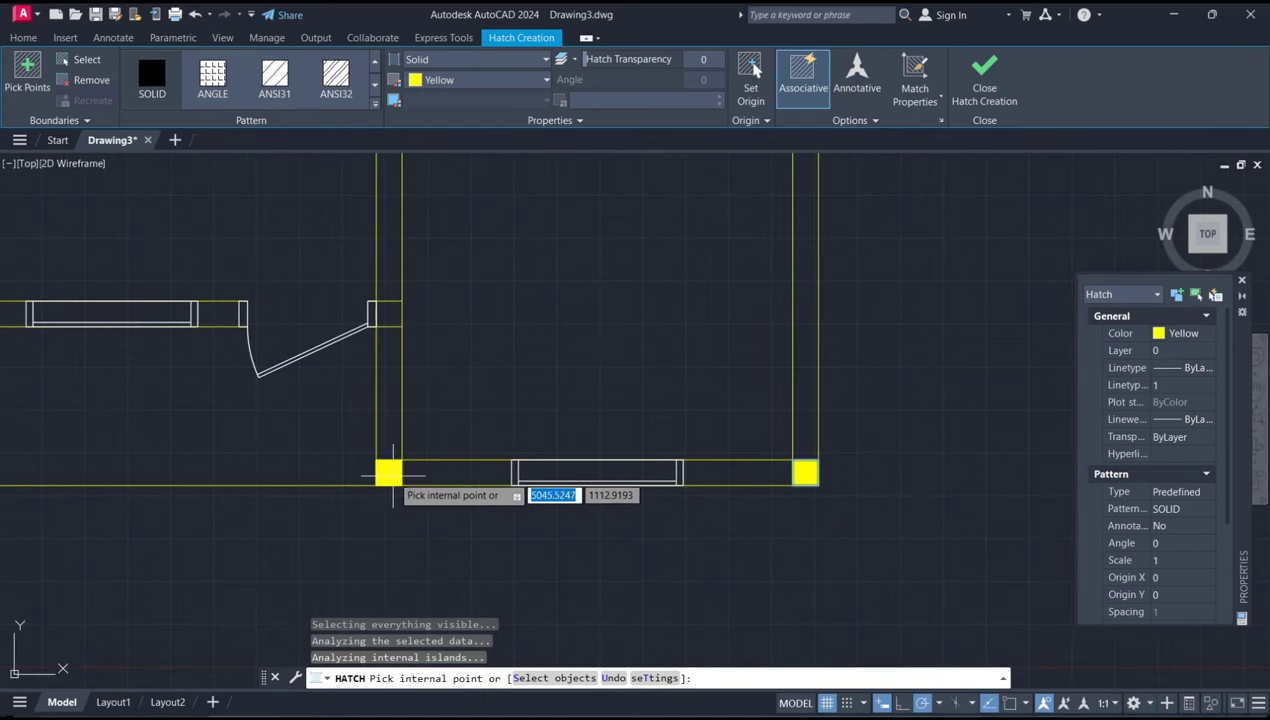
left_click(393, 473)
left_click(388, 312)
scroll(448, 316, "down", 4)
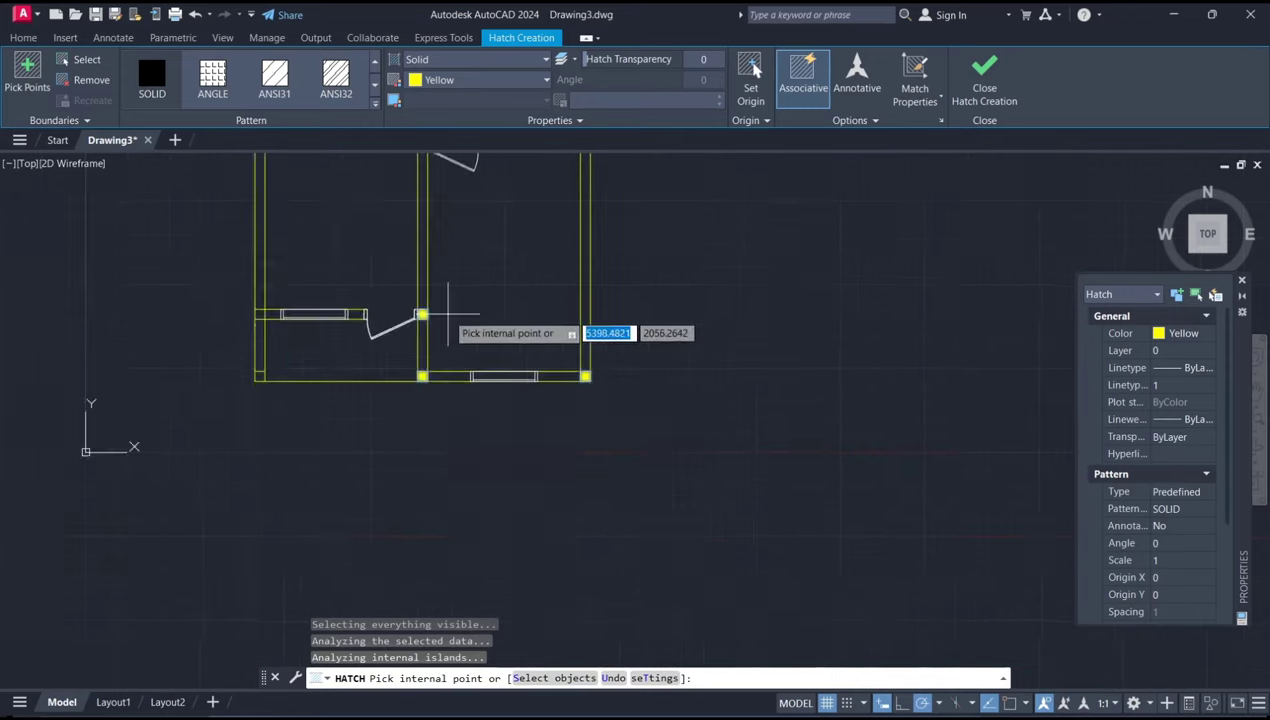
scroll(456, 400, "up", 2)
left_click(464, 395)
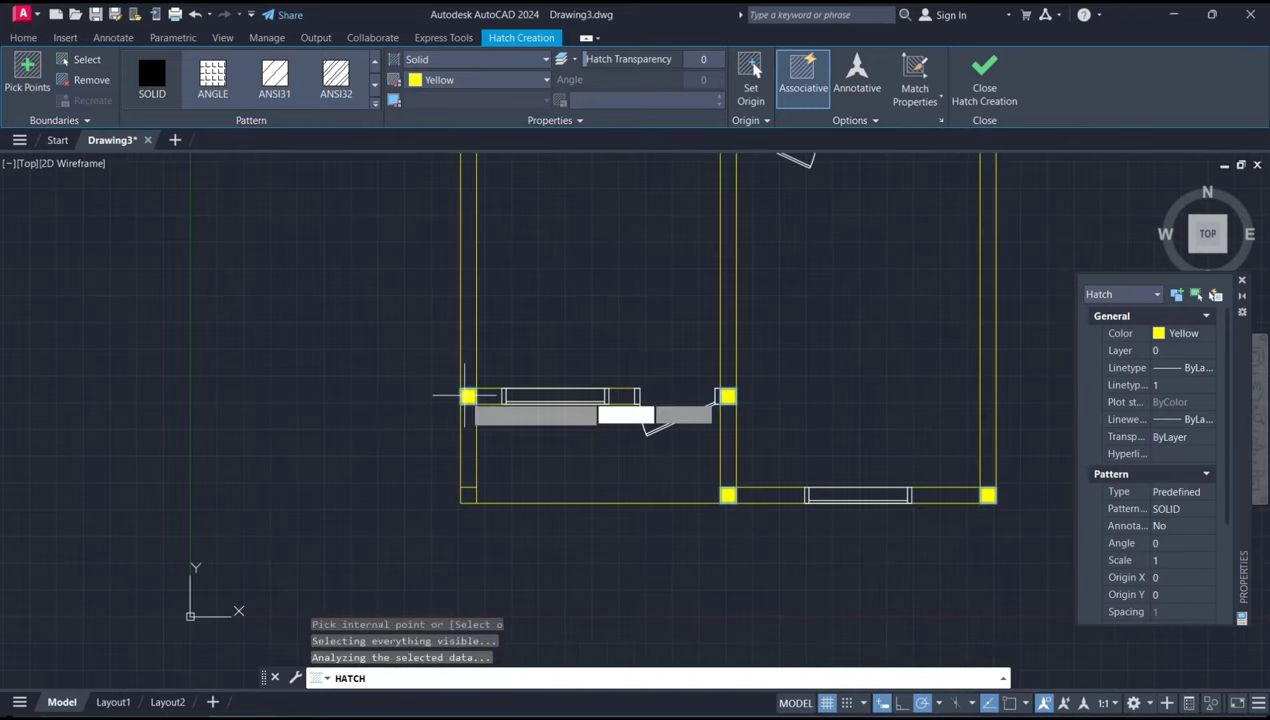
scroll(580, 450, "down", 2)
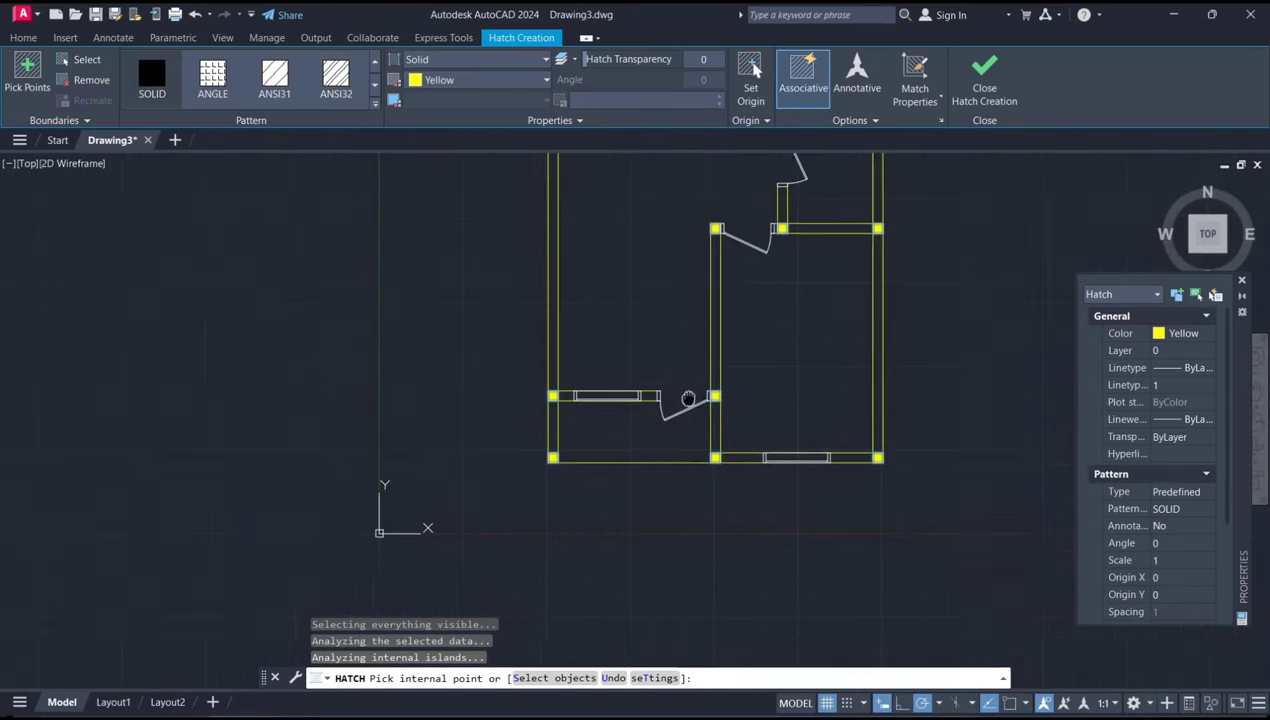
scroll(580, 450, "down", 2)
scroll(649, 484, "up", 4)
scroll(649, 484, "down", 4)
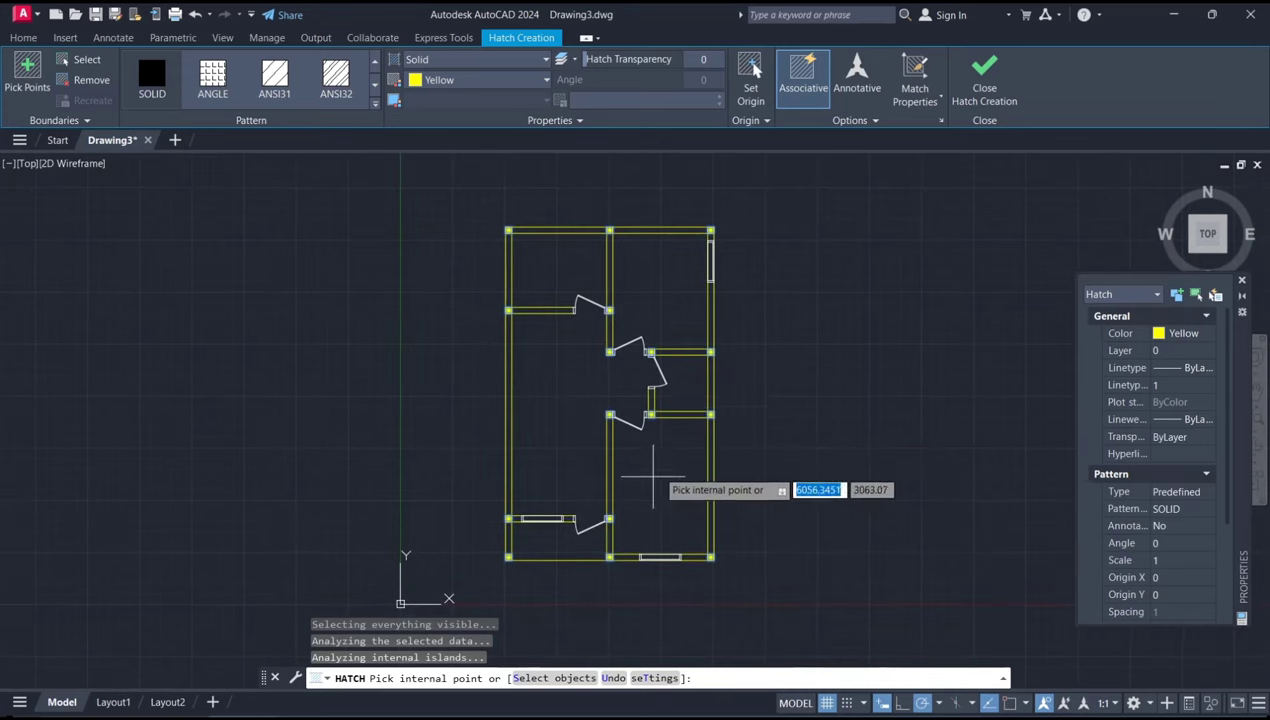
left_click(984, 89)
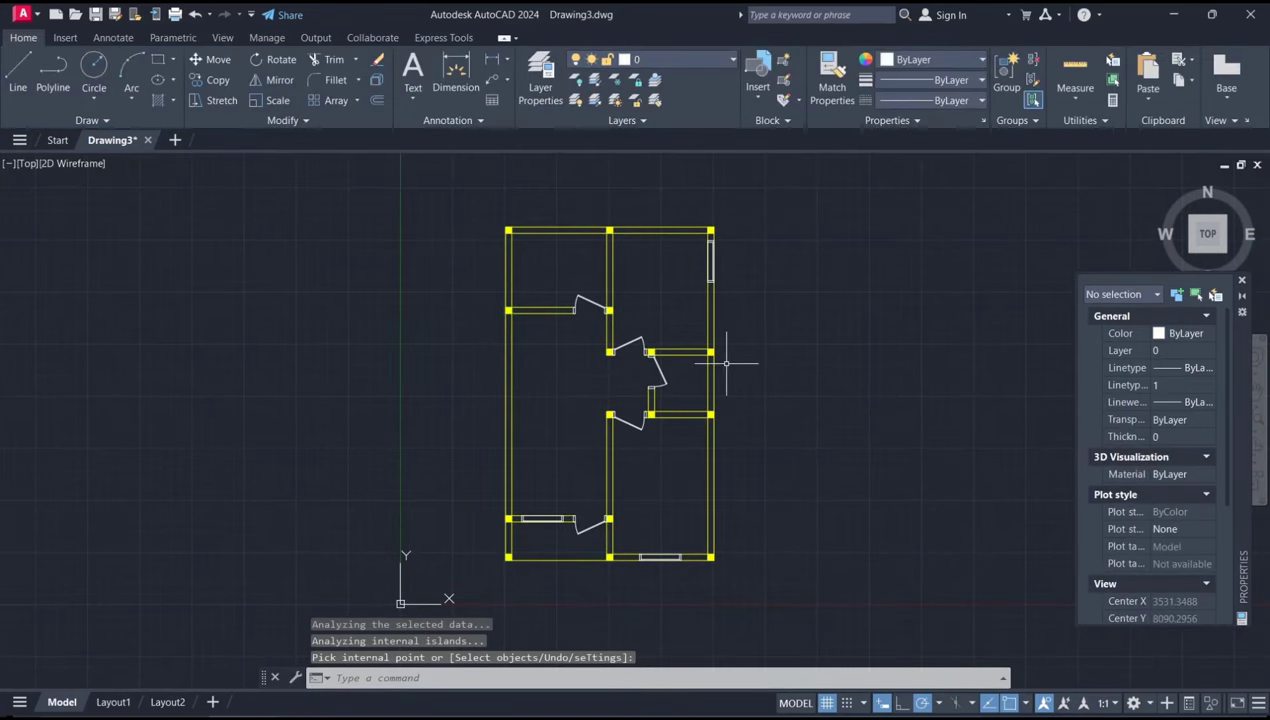
- Start a blue (39,118,187) ANSI31 hatch at scale 20 on the lower-left wall
key("Return")
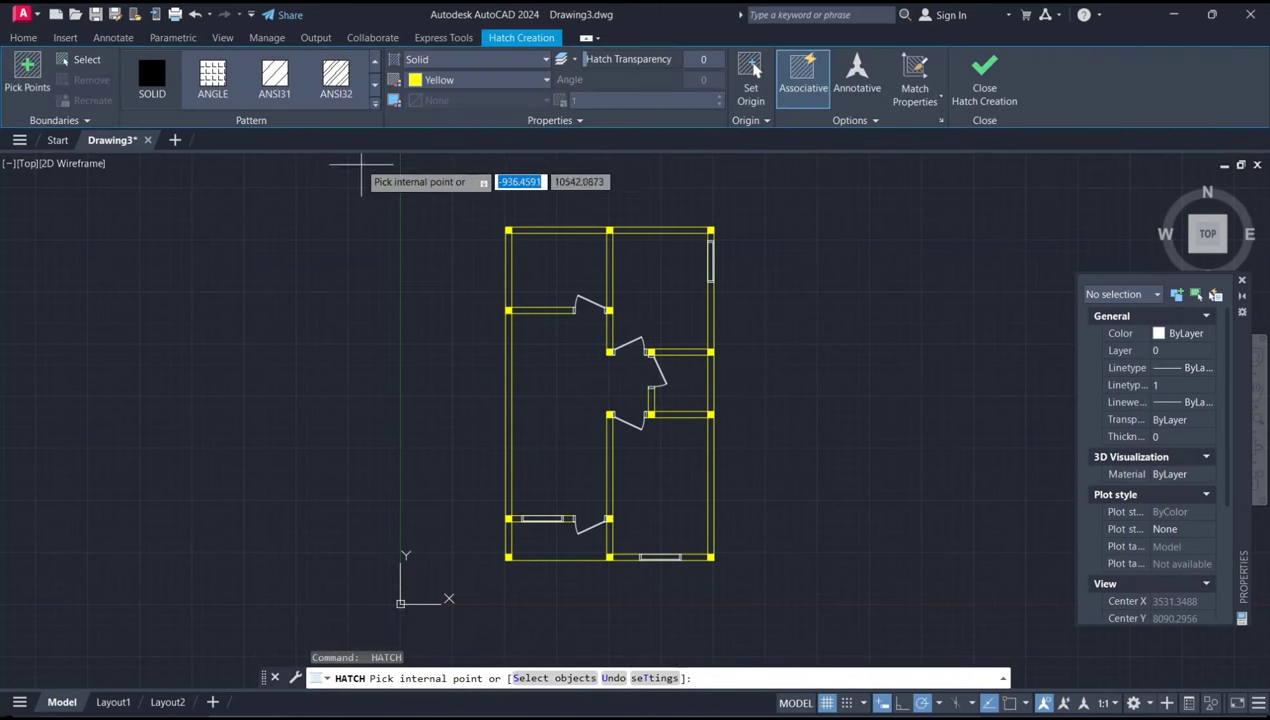
left_click(267, 88)
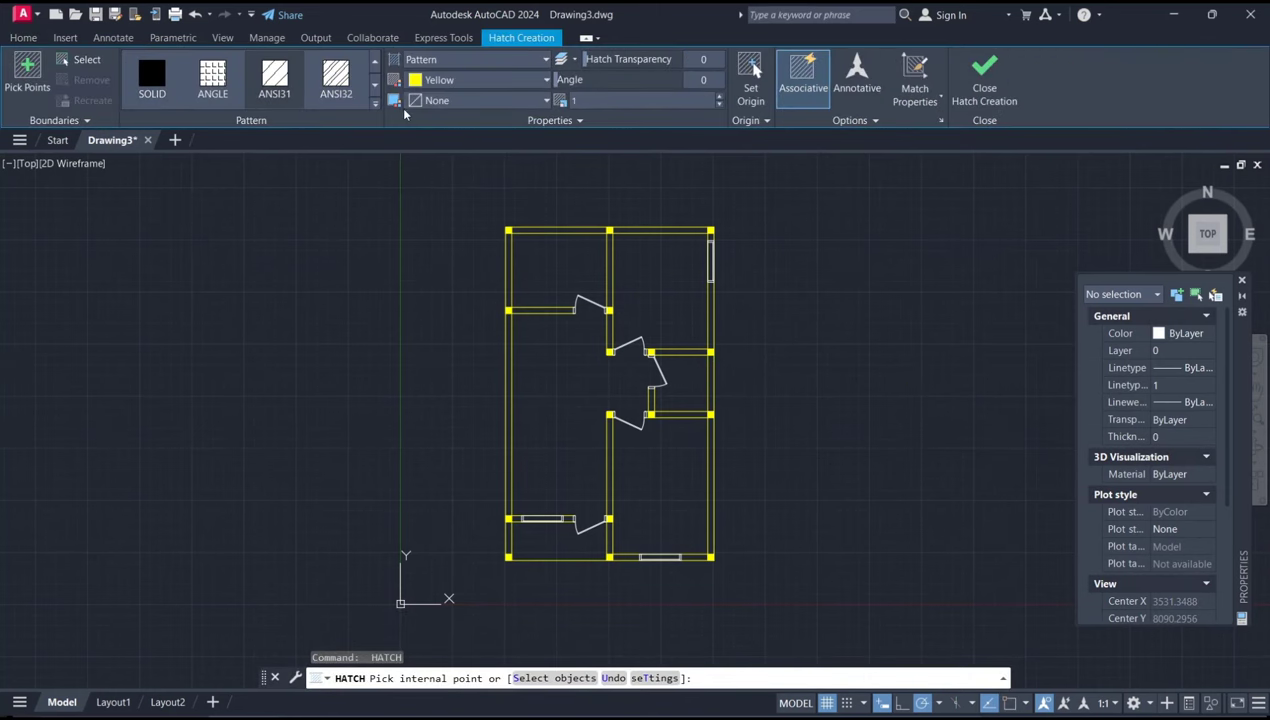
left_click(450, 84)
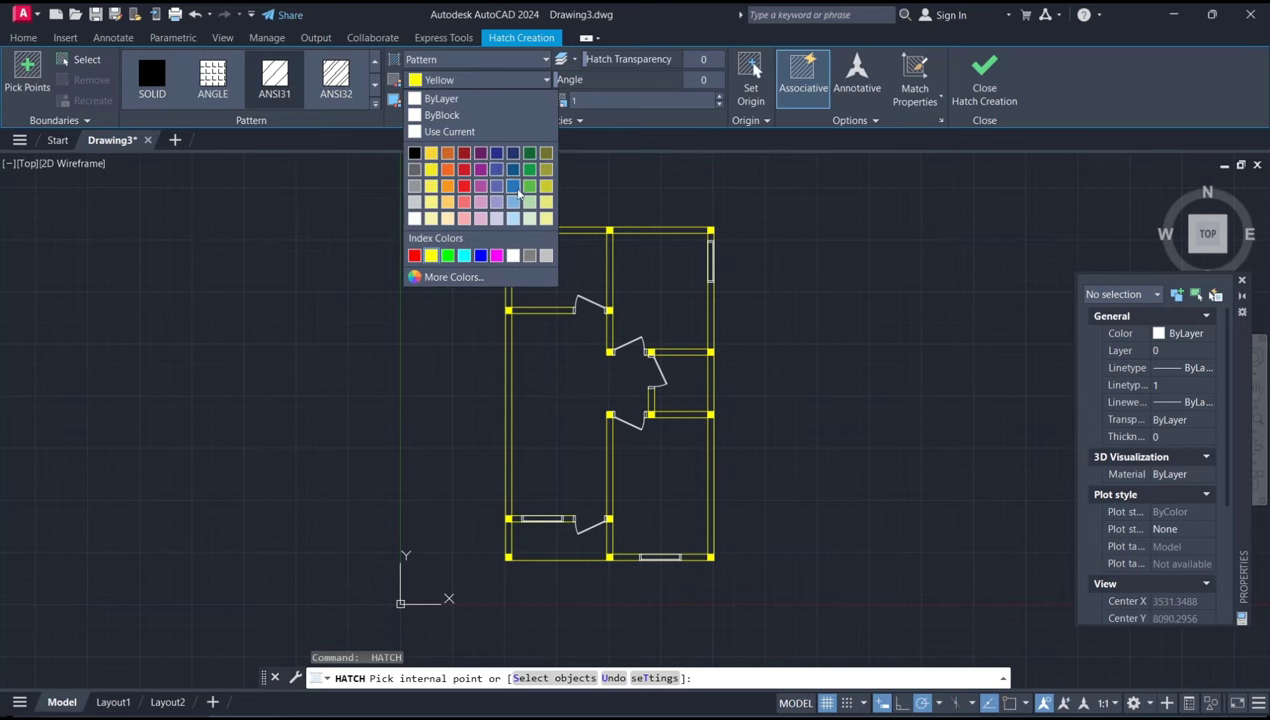
left_click(494, 166)
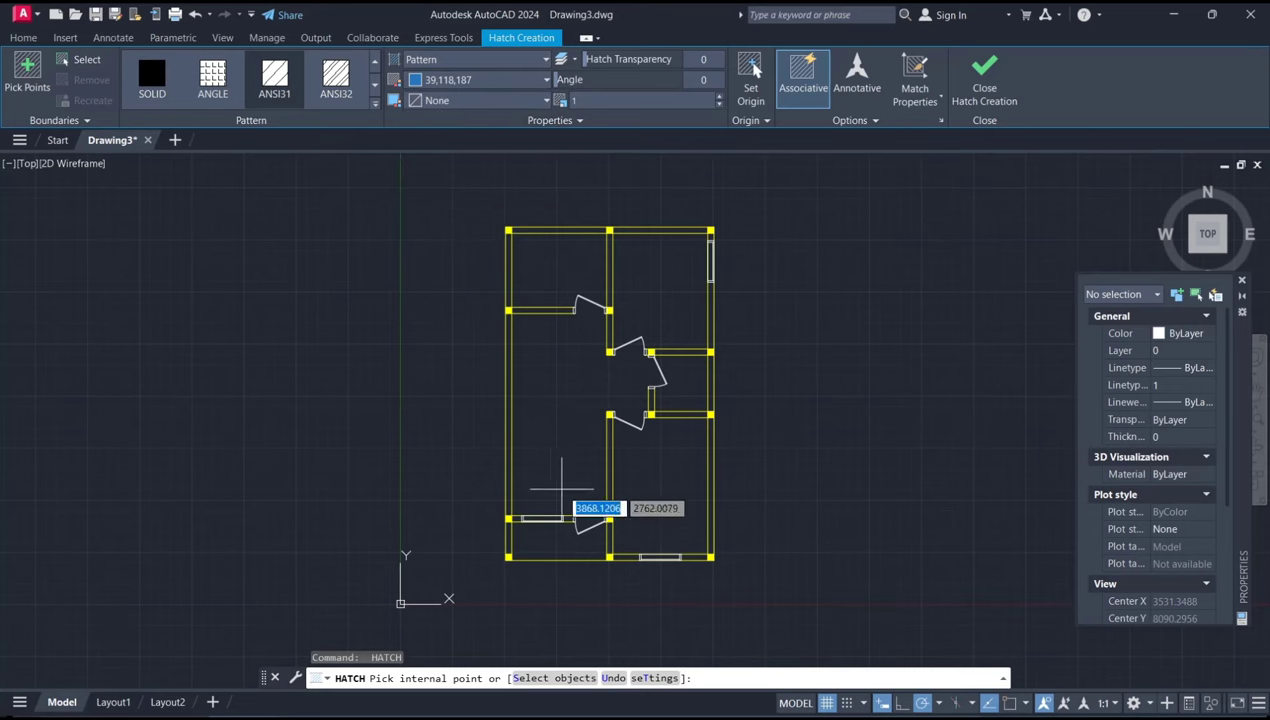
scroll(510, 550, "up", 5)
left_click(508, 525)
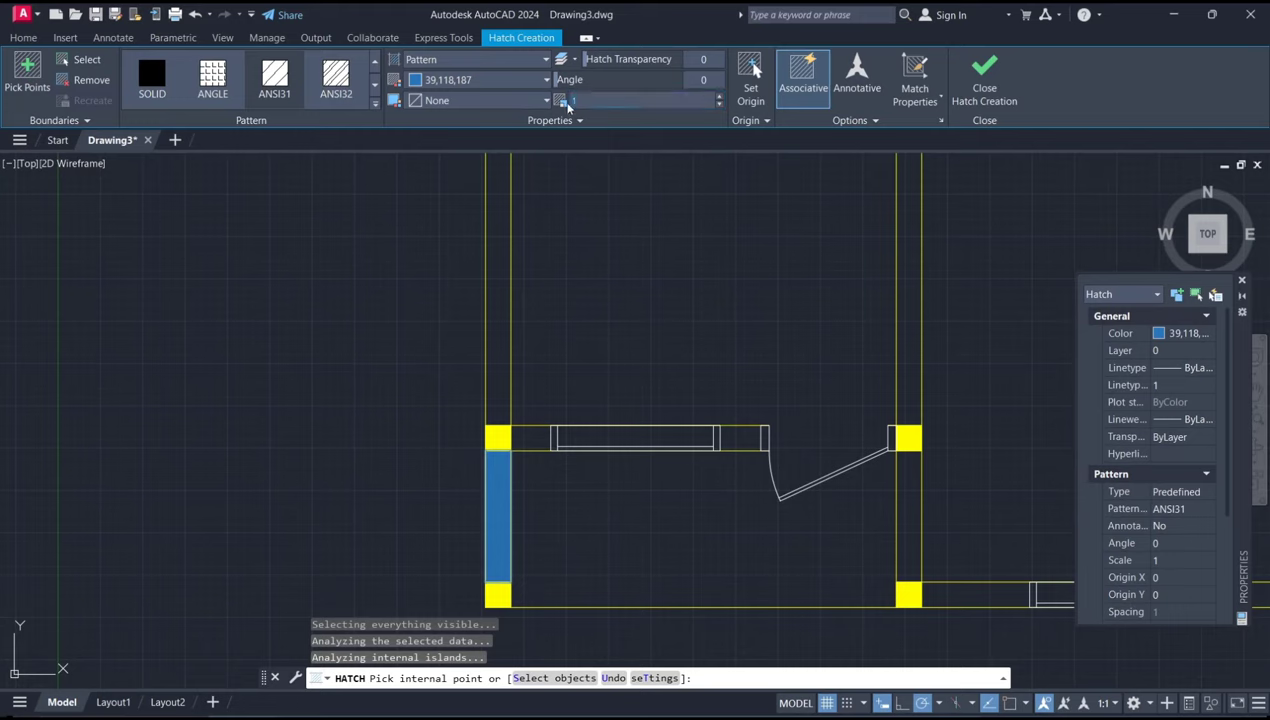
type("20")
key("Return")
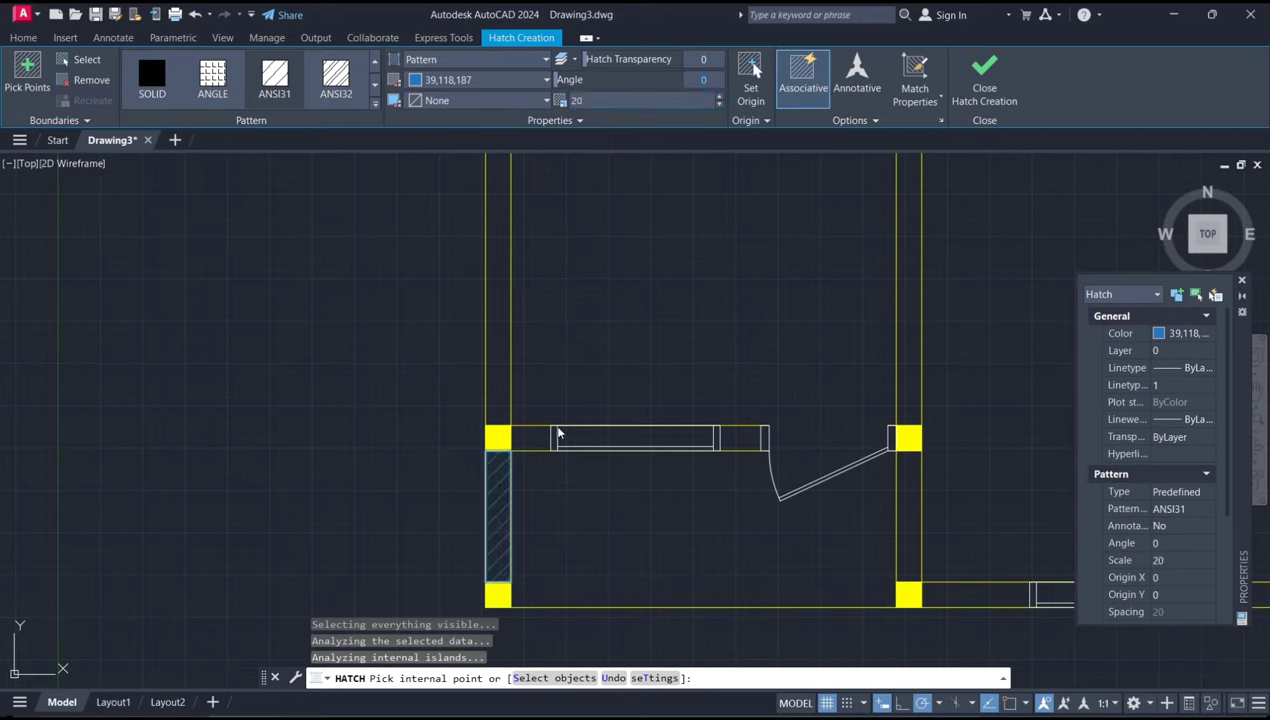
- Hatch the walls beside the window and the lower and right walls of the right rooms
left_click(530, 437)
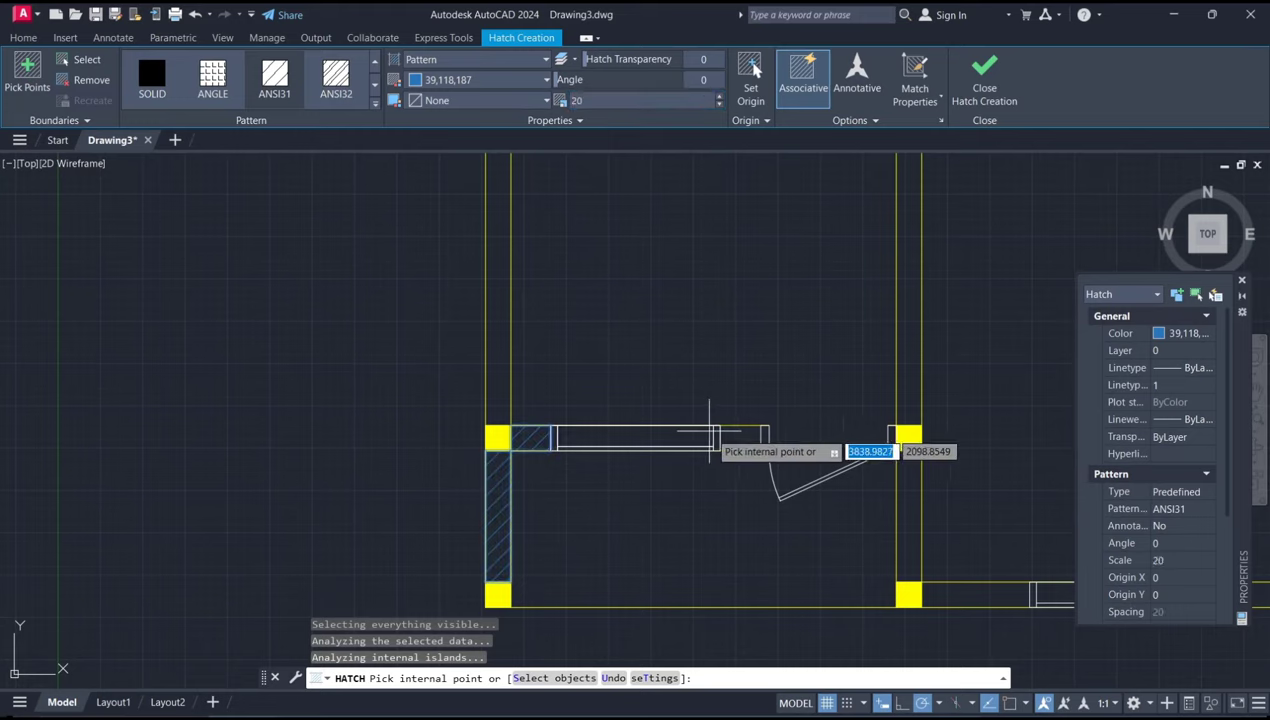
left_click(742, 437)
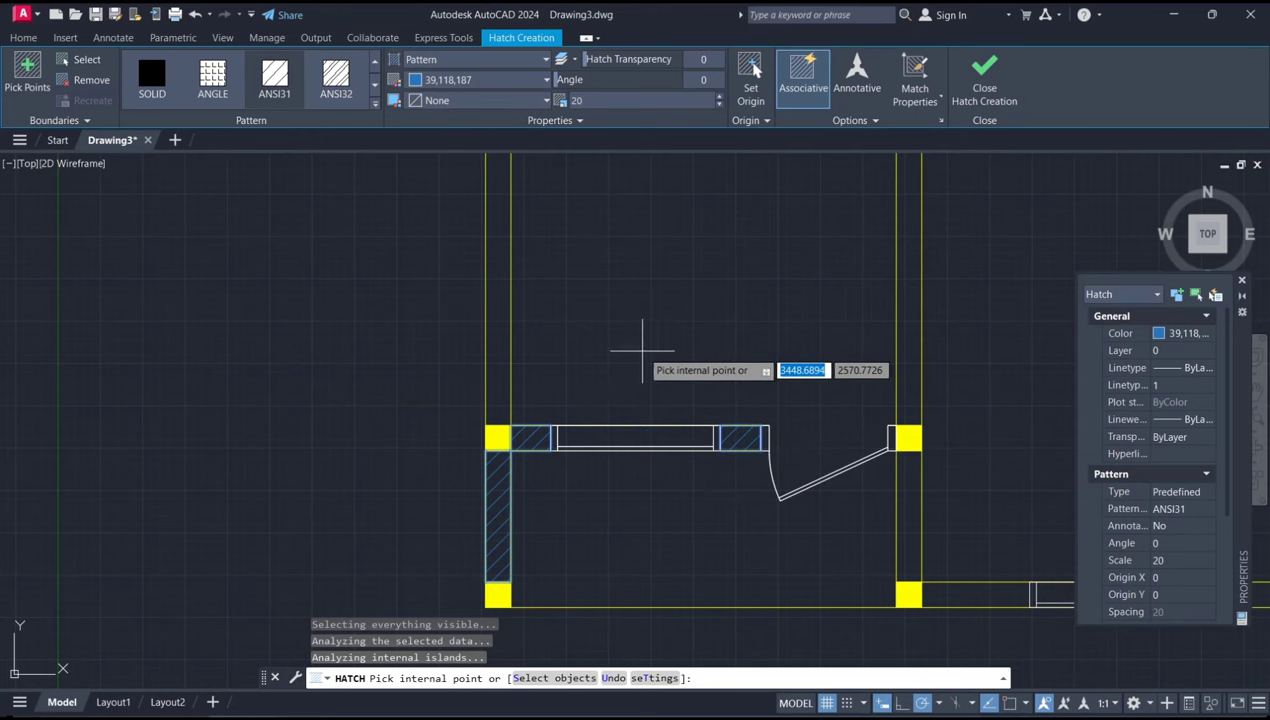
scroll(646, 354, "down", 2)
middle_click_drag(646, 354, 587, 464)
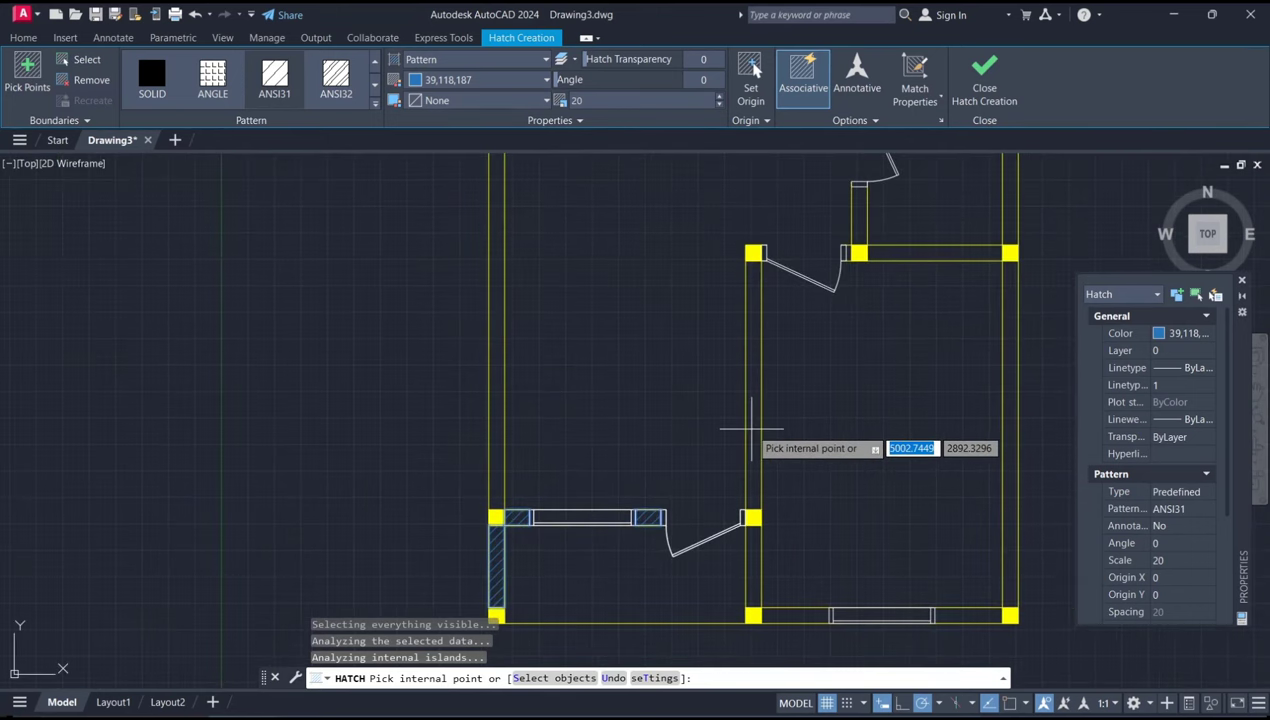
left_click(752, 446)
left_click(751, 560)
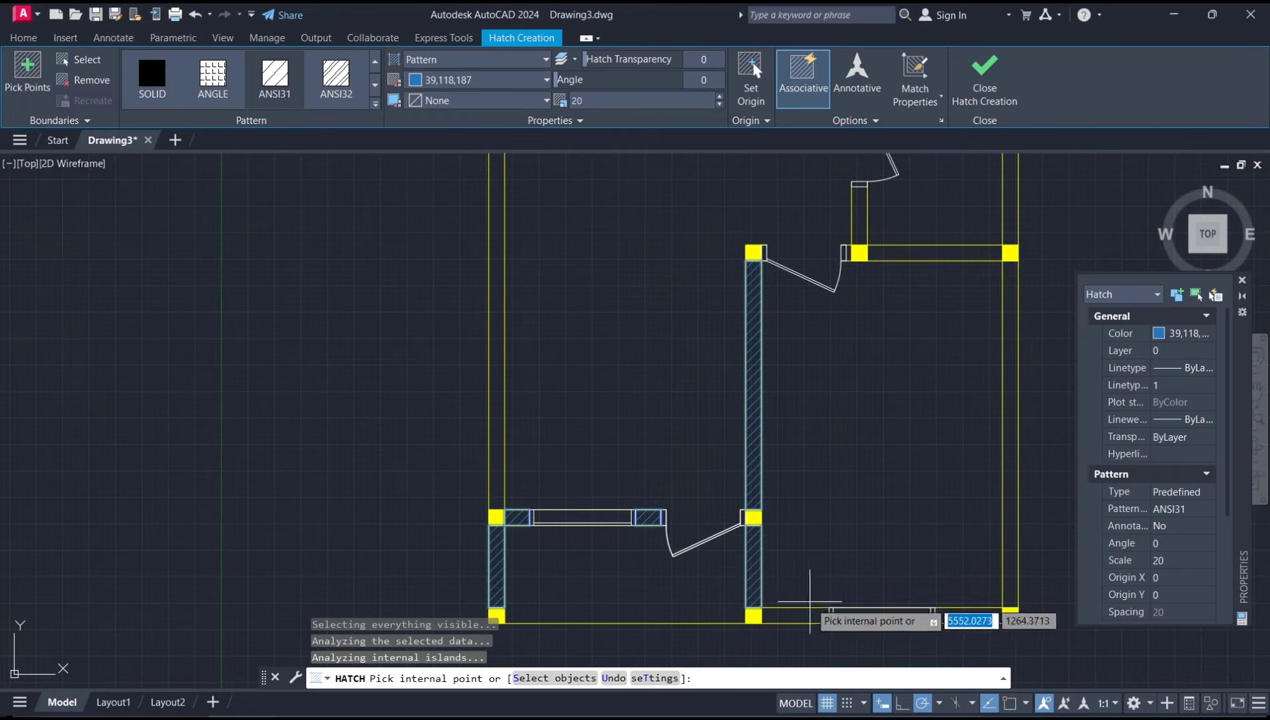
left_click(808, 615)
left_click(955, 612)
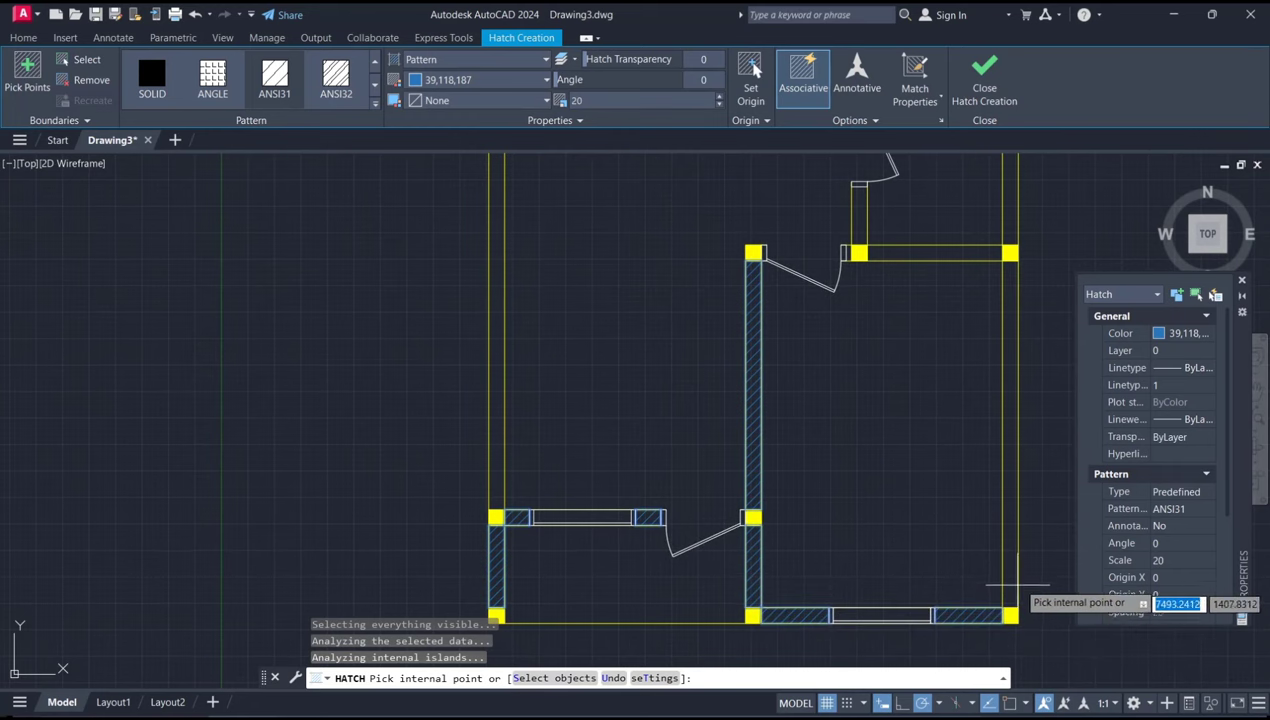
left_click(1010, 577)
- Hatch the middle-room walls between the doors and the upper-right and top-right wall segments
middle_click_drag(944, 403, 822, 538)
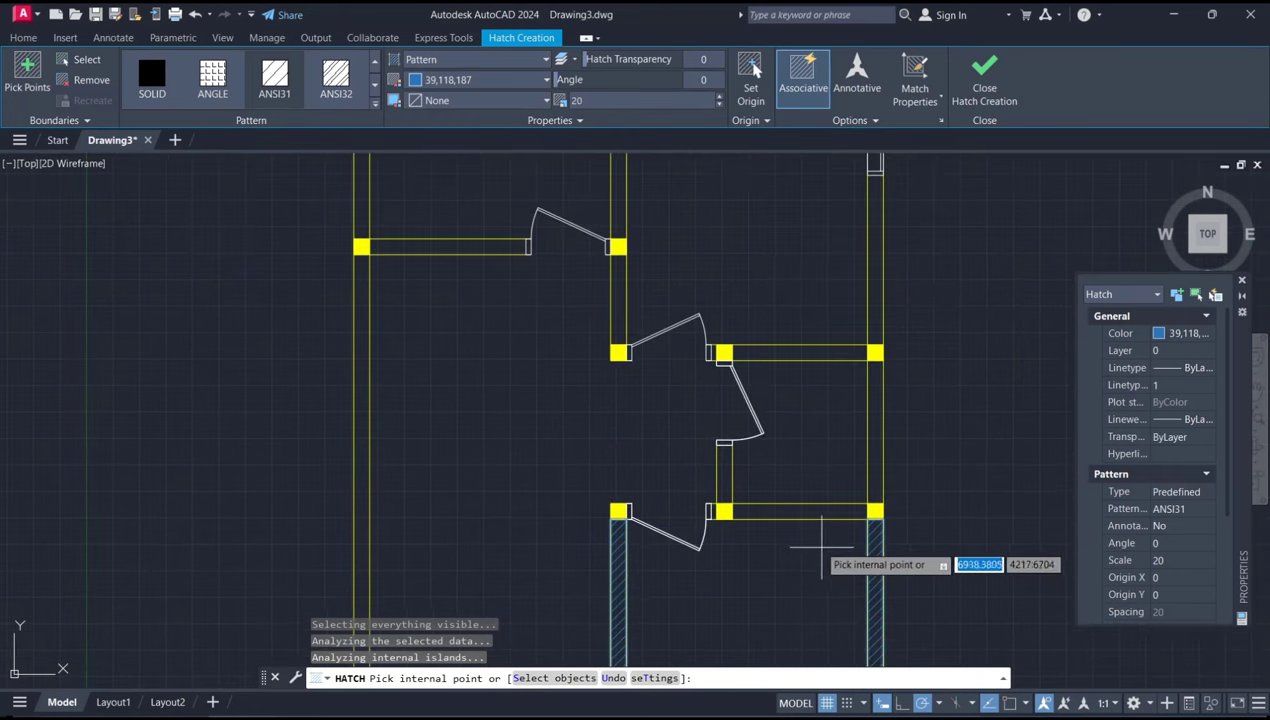
left_click(797, 512)
left_click(722, 466)
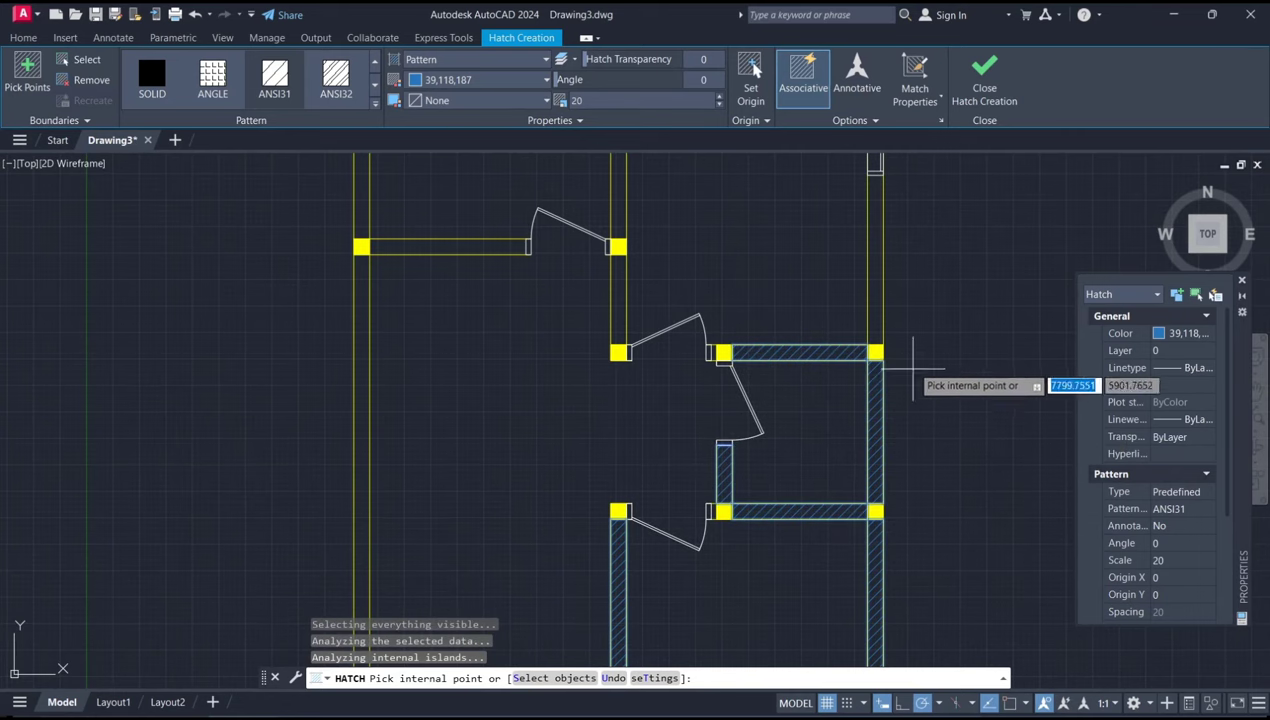
middle_click_drag(916, 354, 868, 594)
left_click(828, 498)
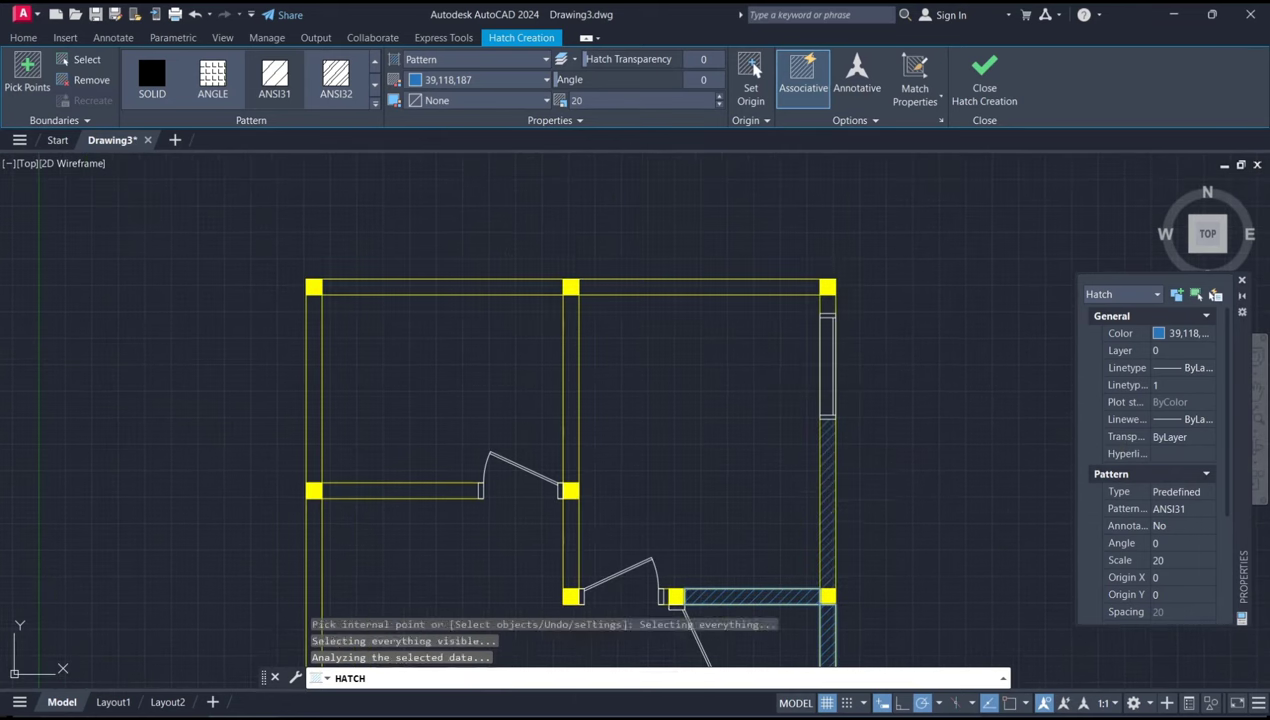
scroll(826, 310, "up", 2)
scroll(826, 308, "up", 2)
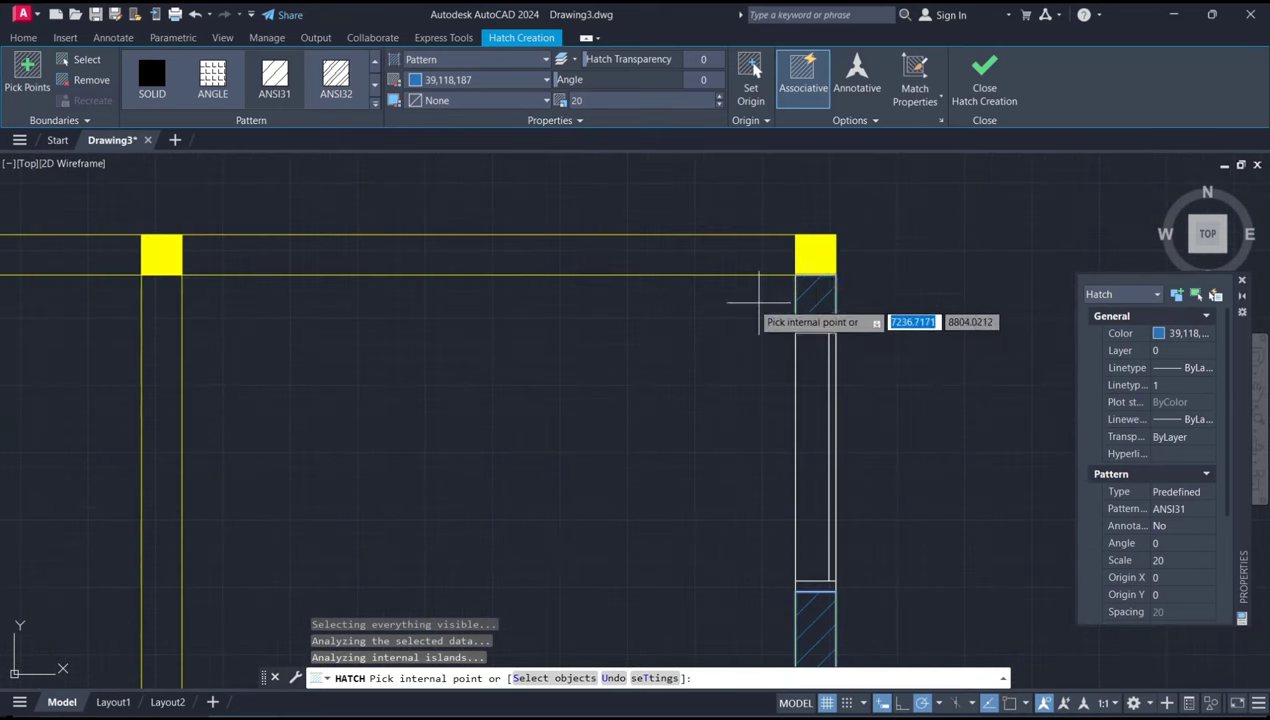
left_click(727, 254)
- Hatch the upper room's vertical walls and the top wall of the upper-left room
scroll(570, 445, "down", 3)
middle_click_drag(570, 445, 743, 332)
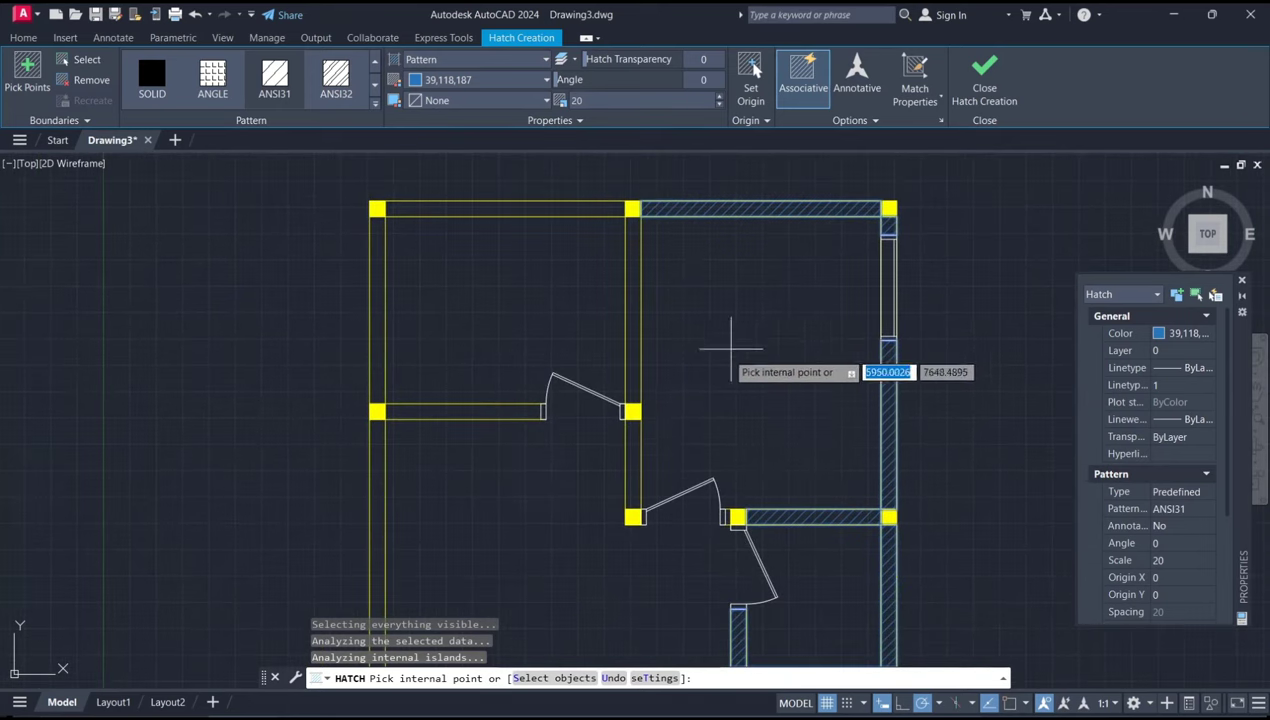
scroll(643, 463, "up", 3)
left_click(617, 445)
scroll(658, 445, "down", 2)
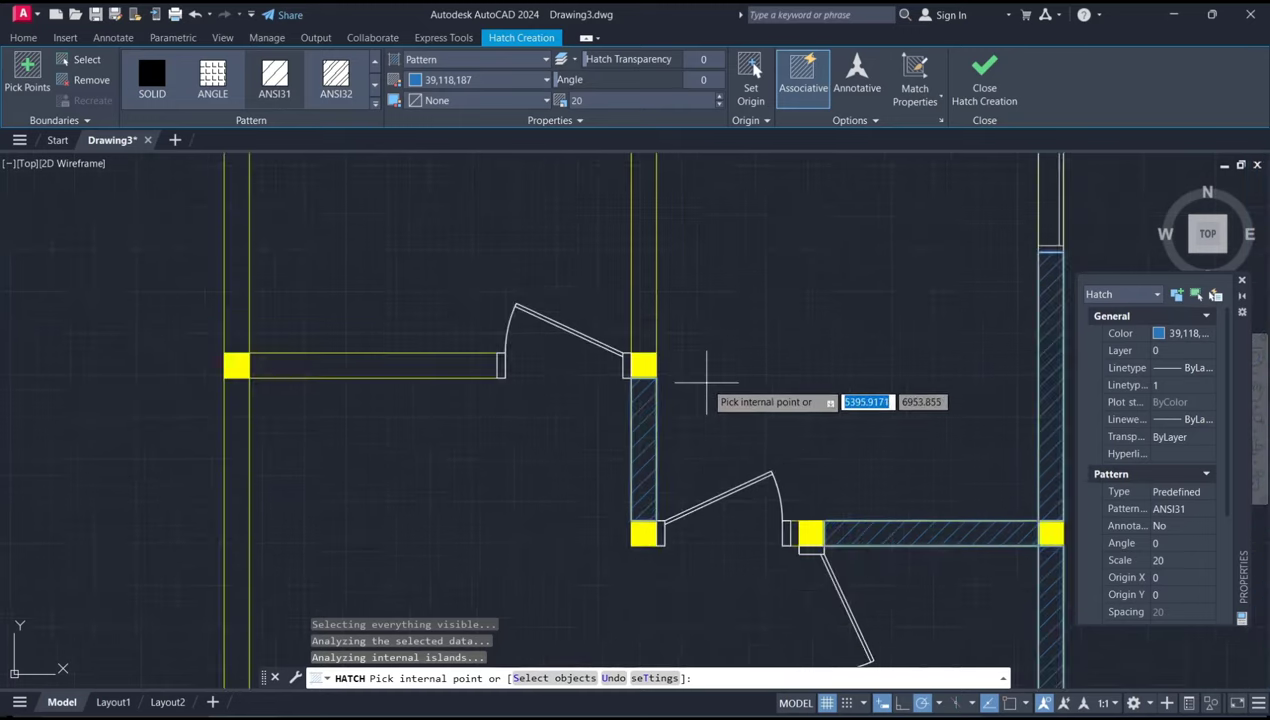
middle_click_drag(703, 369, 725, 457)
left_click(689, 418)
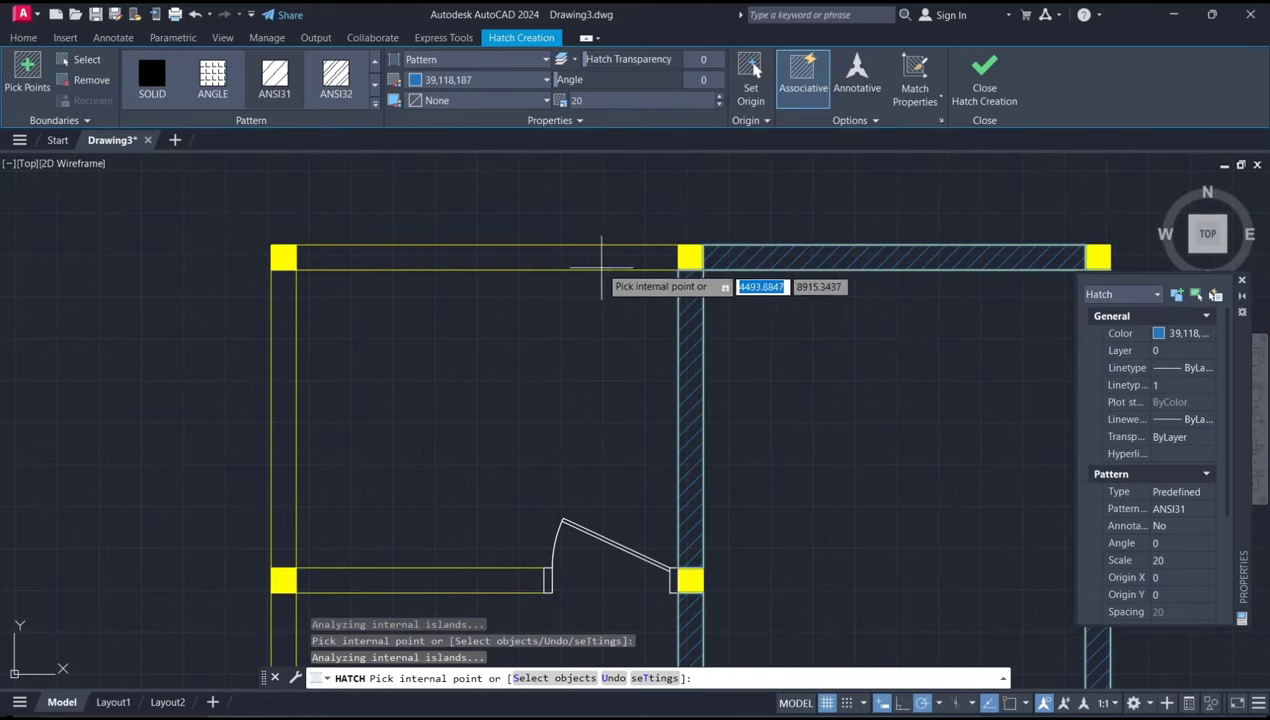
left_click(600, 257)
- Hatch the left outer walls and the horizontal wall of the upper-left room
mouse_move(454, 405)
middle_mouse_down()
mouse_move(567, 360)
mouse_move(529, 464)
middle_mouse_up()
left_click(470, 436)
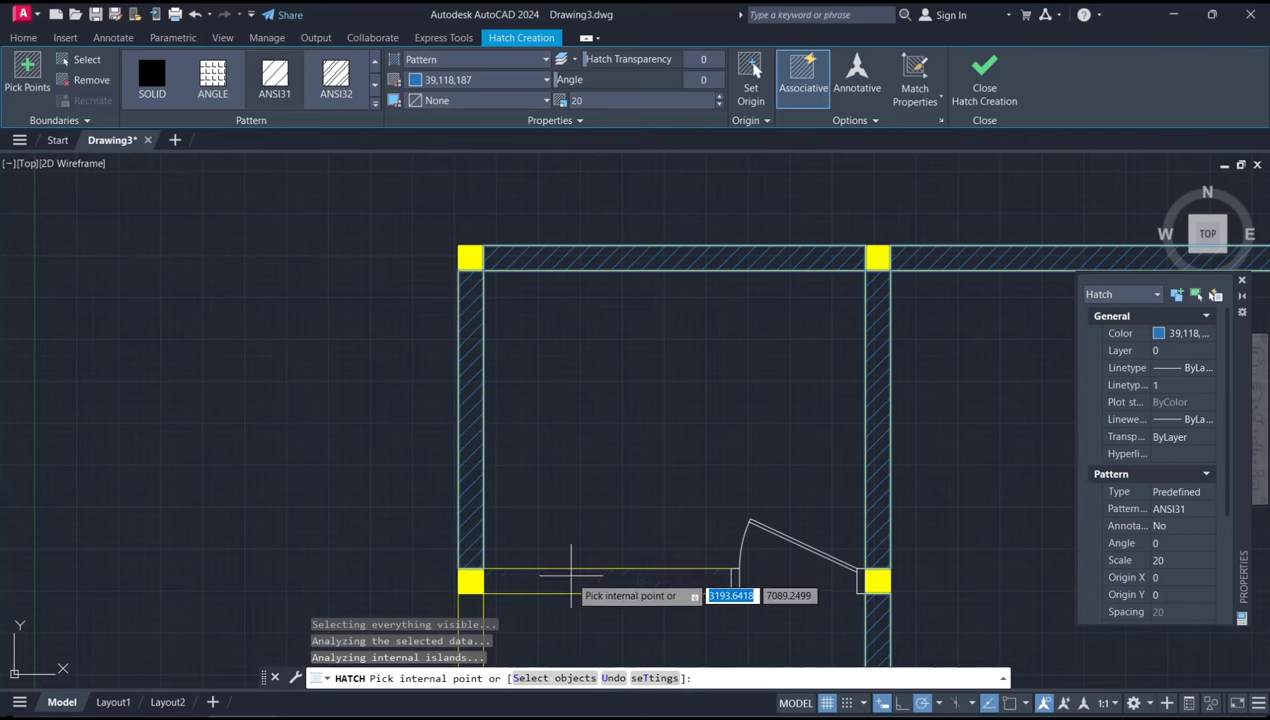
left_click(571, 578)
scroll(666, 482, "down", 2)
scroll(575, 383, "down", 2)
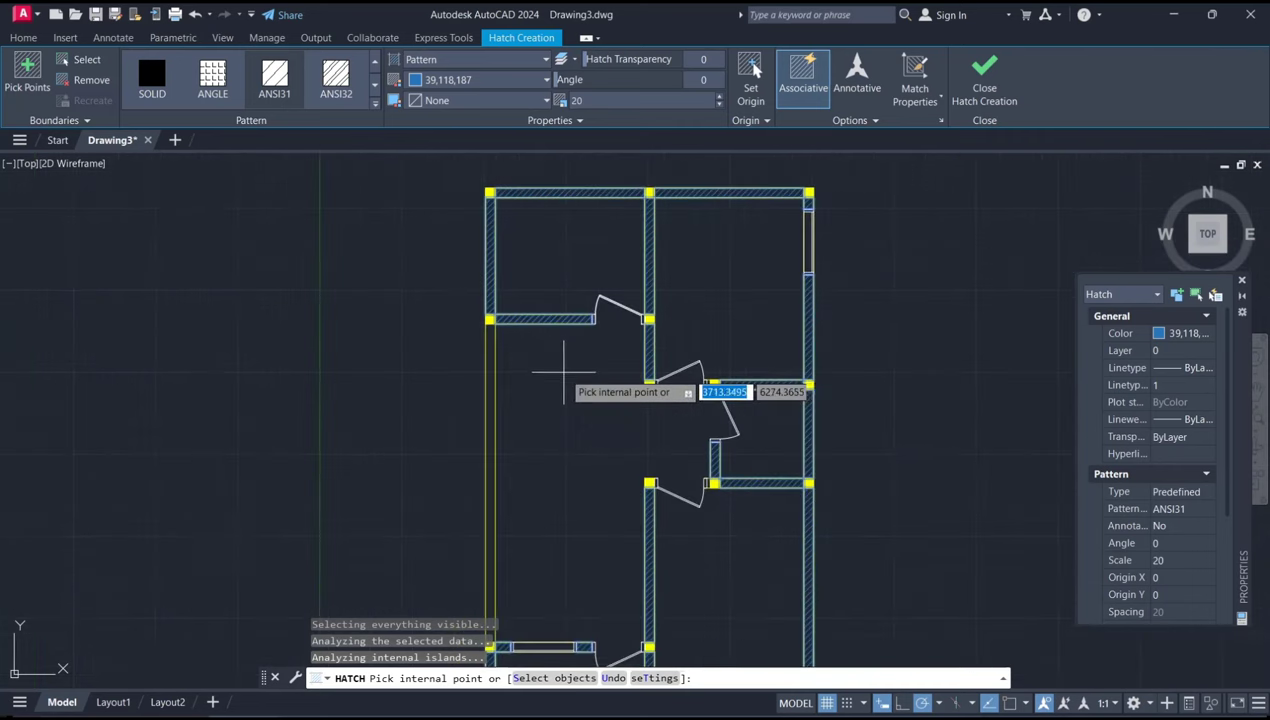
left_click(490, 485)
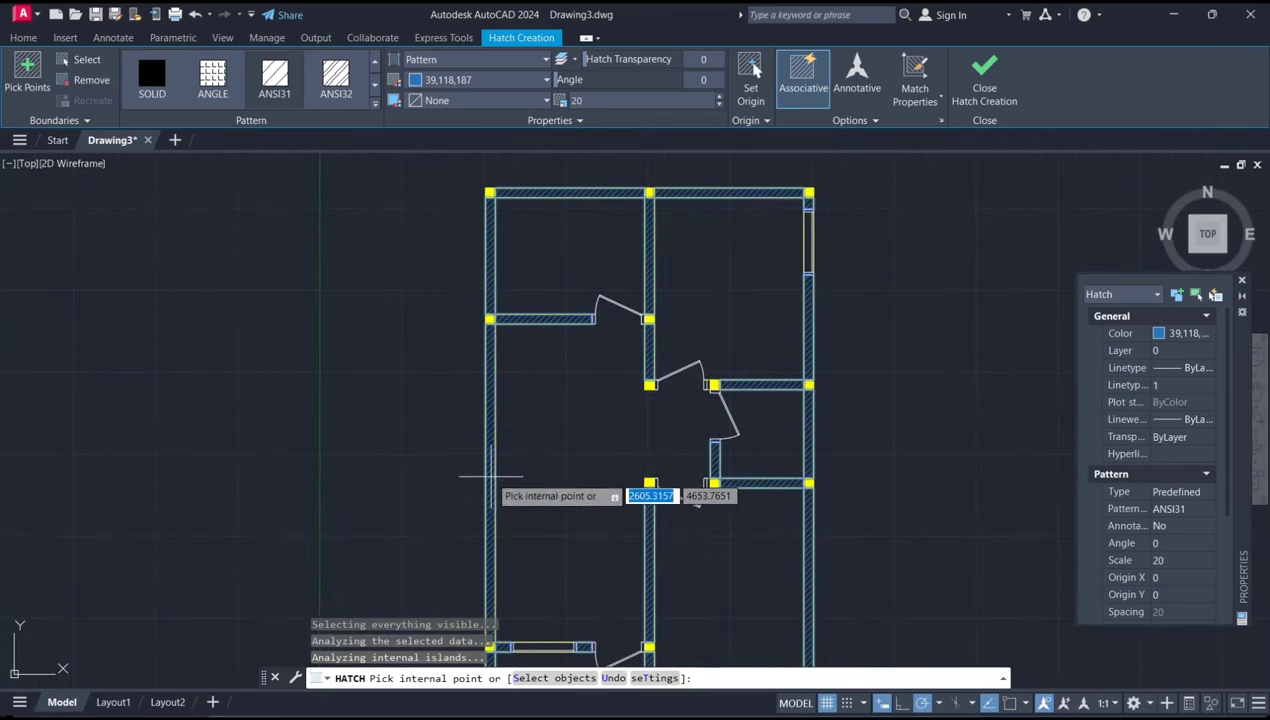
middle_click_drag(611, 485, 584, 434)
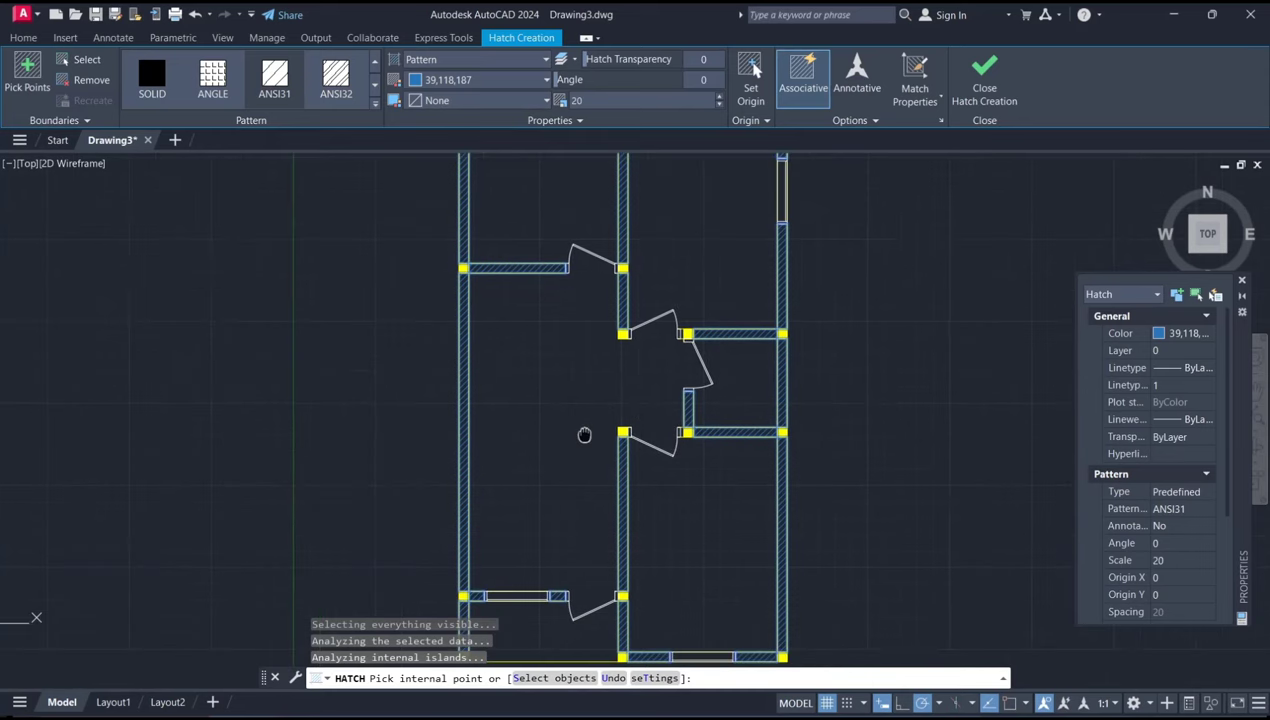
- Close hatch creation and center the finished floor plan in view
left_click(980, 90)
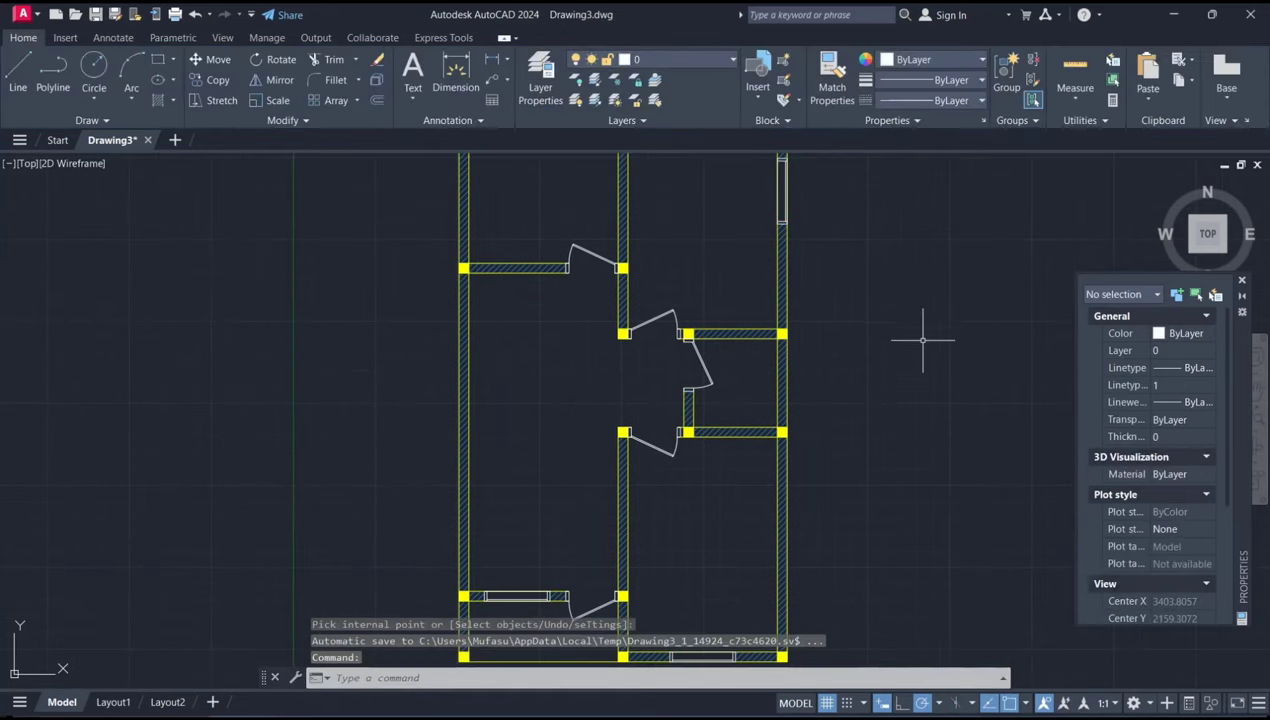
scroll(922, 341, "down", 2)
middle_click_drag(922, 341, 862, 380)
middle_click_drag(662, 432, 620, 432)
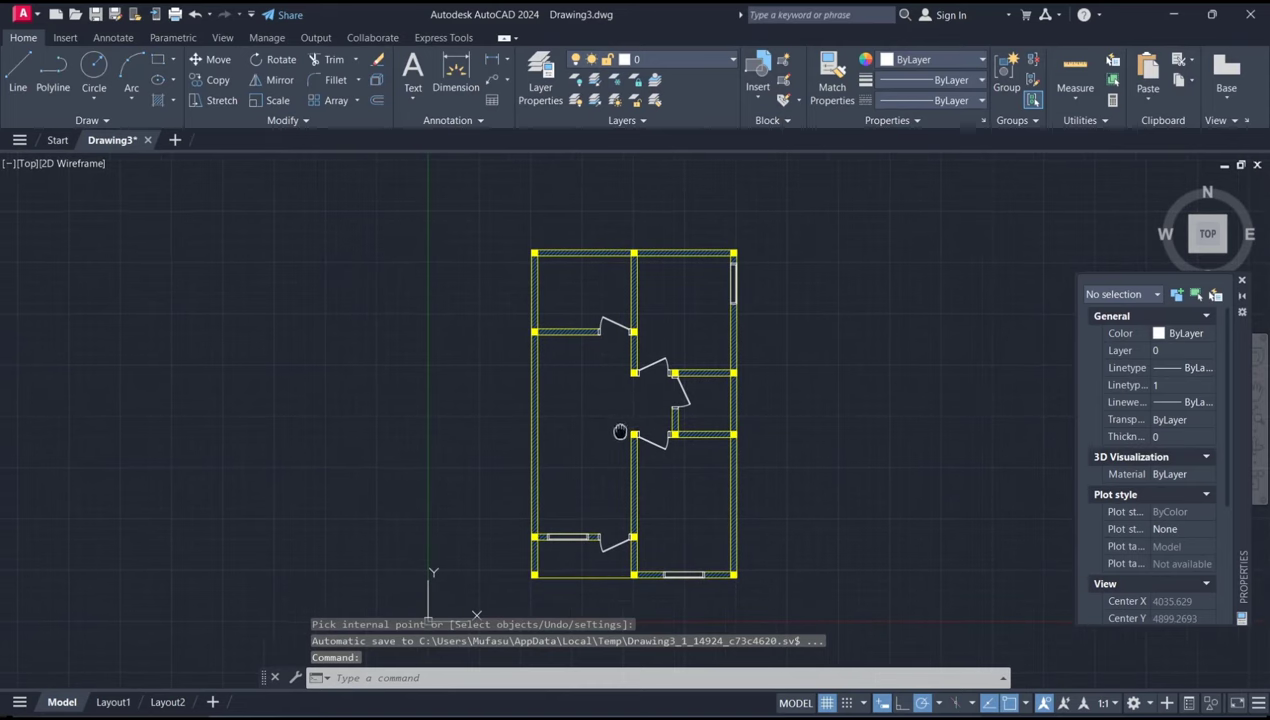
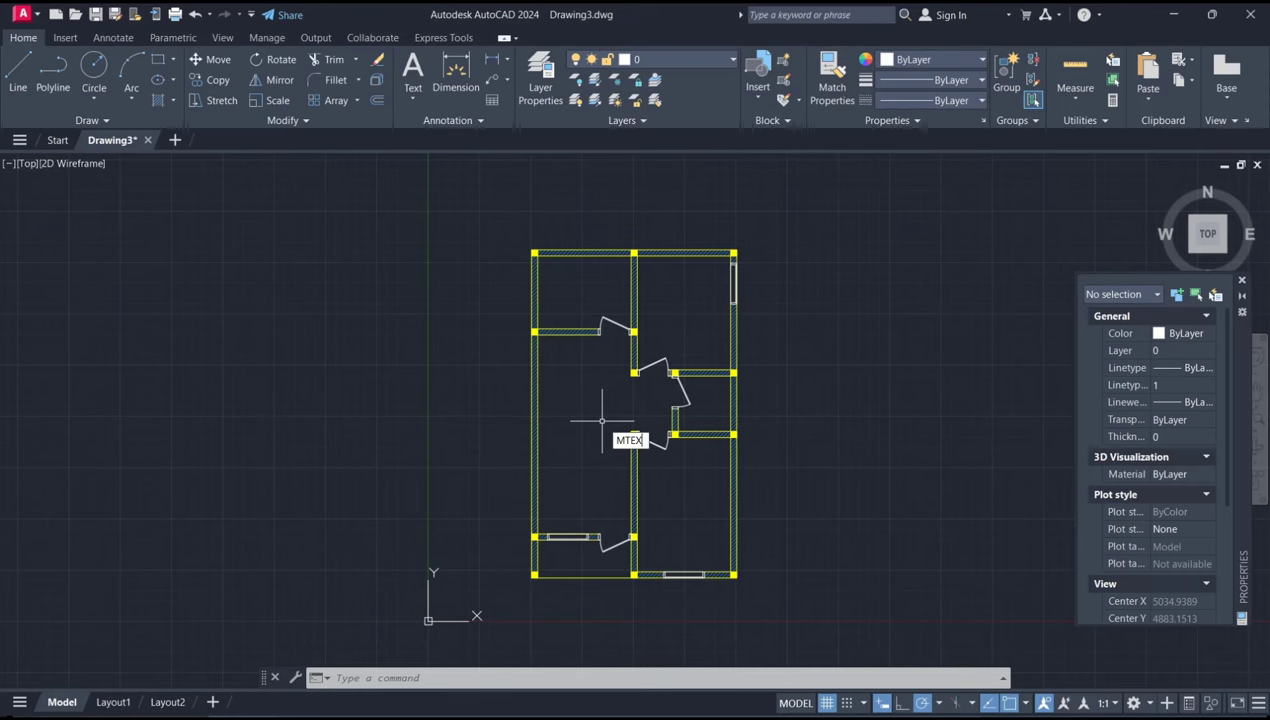
- Add a multiline text label reading KITCHEN inside the upper-left room
key("Return")
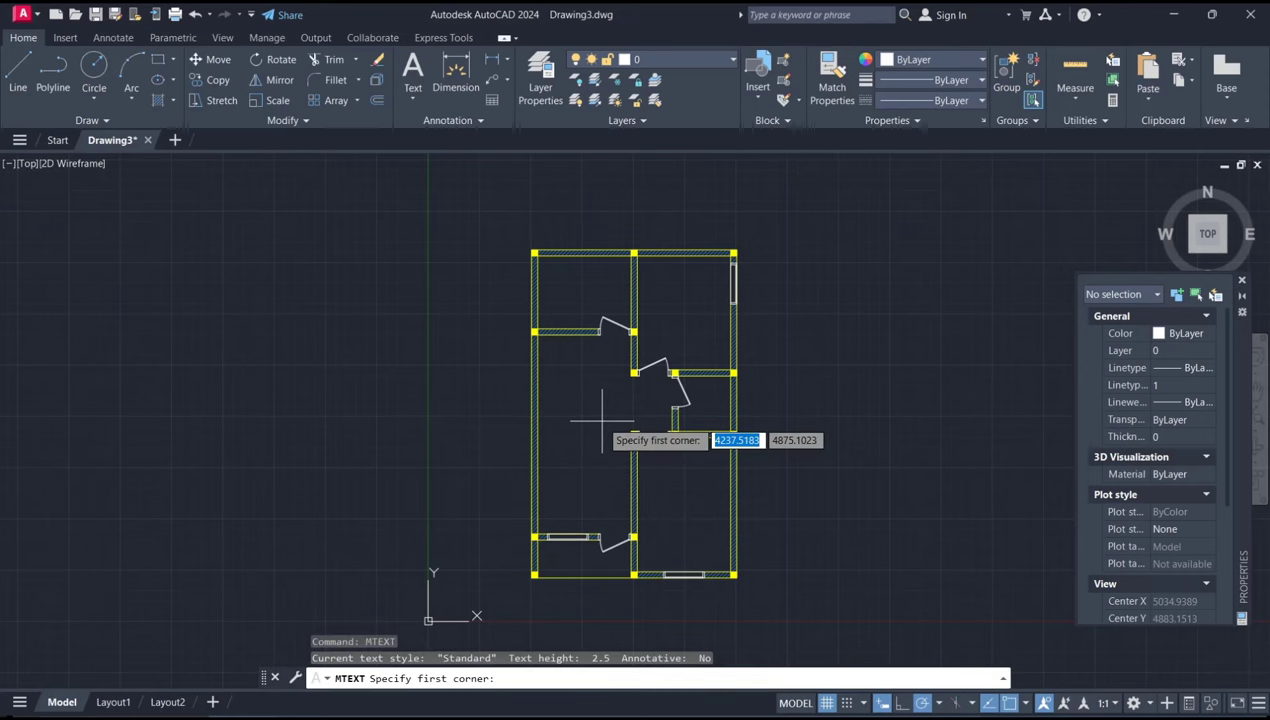
scroll(559, 276, "up", 4)
left_click(571, 278)
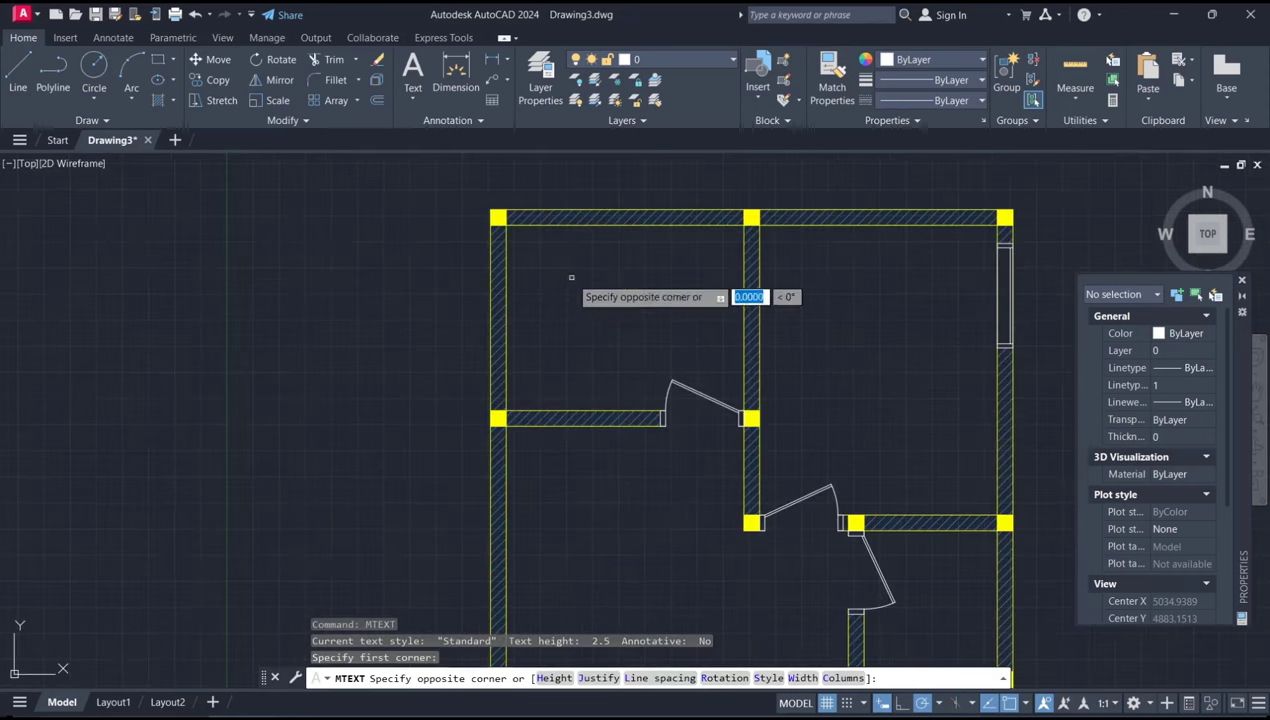
left_click(692, 335)
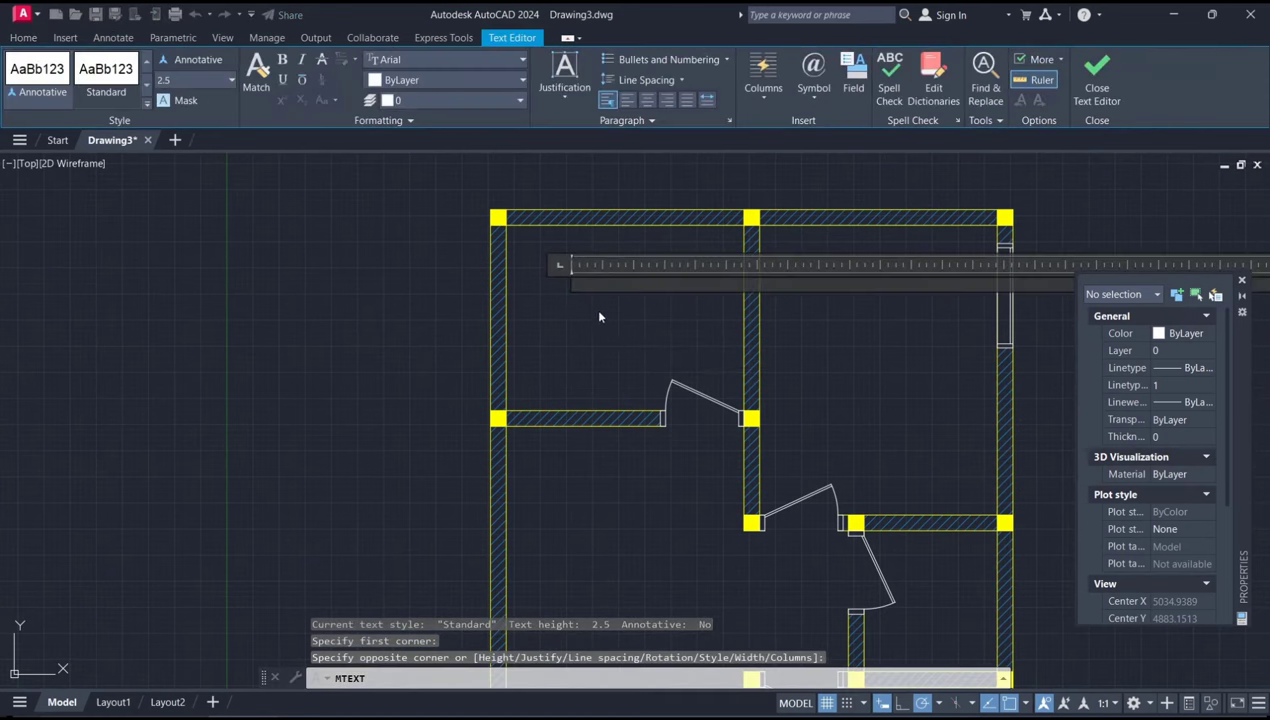
type("KIT")
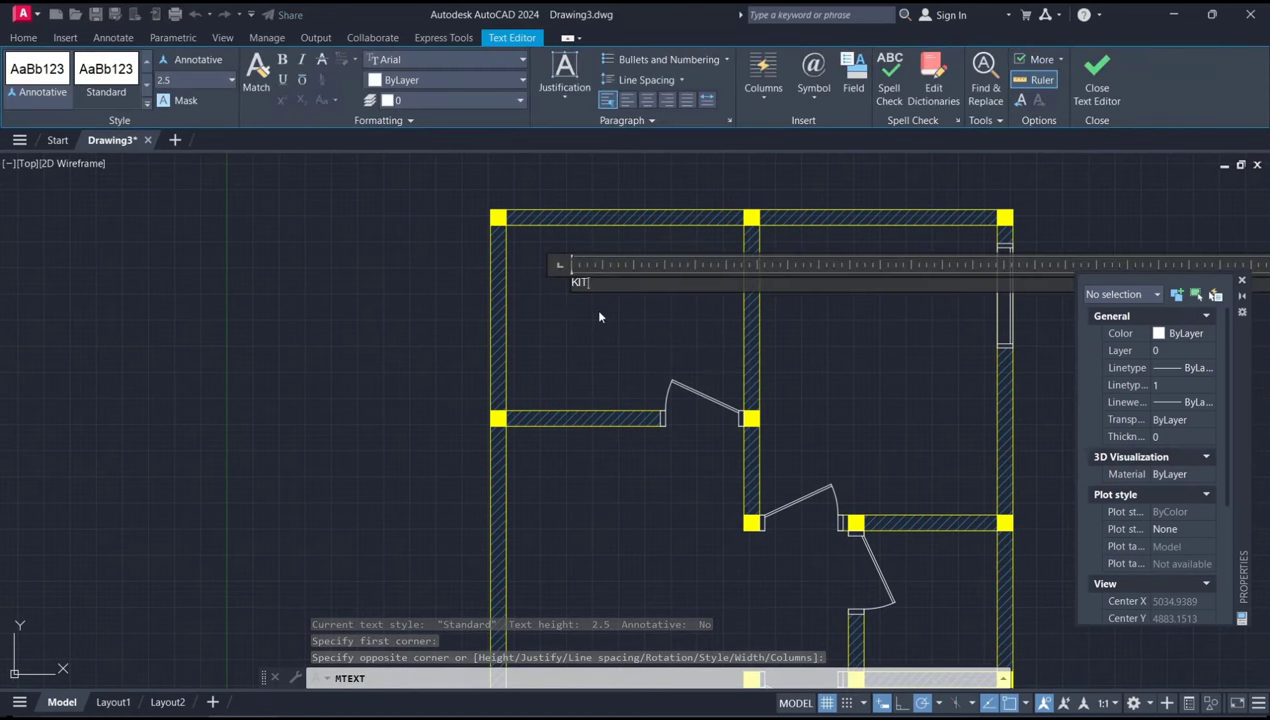
type("CHEN")
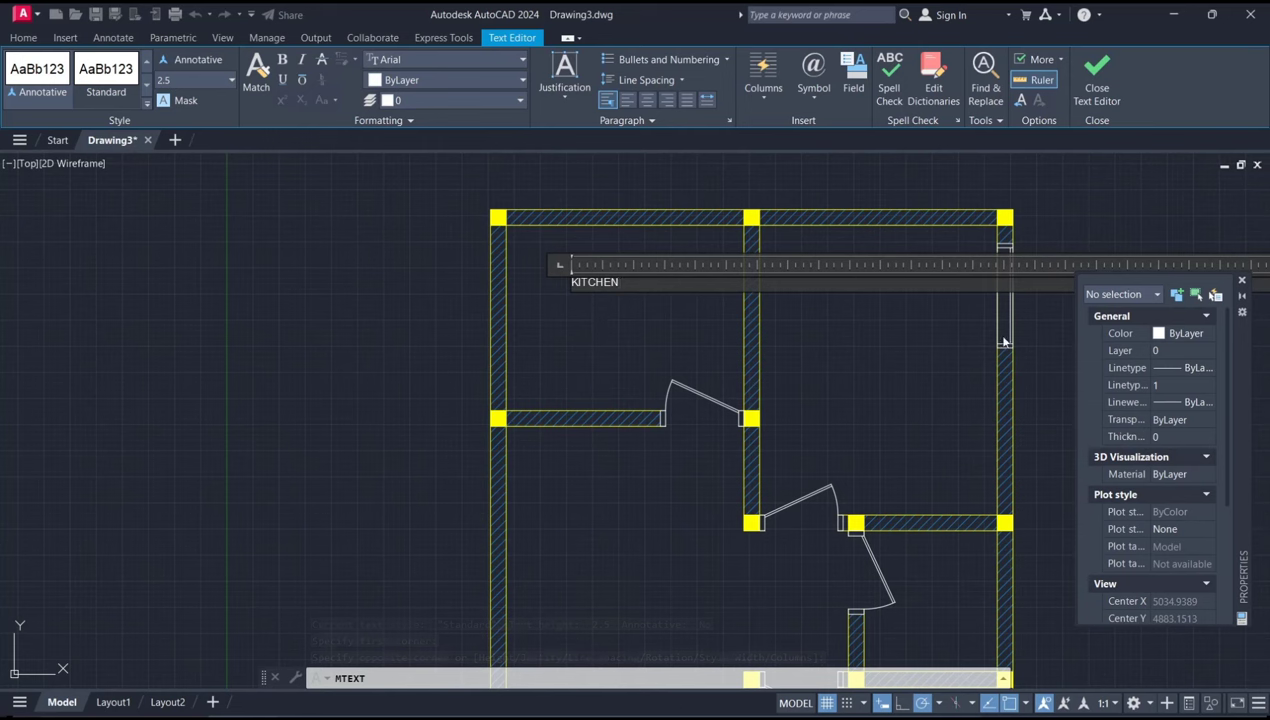
left_click(883, 346)
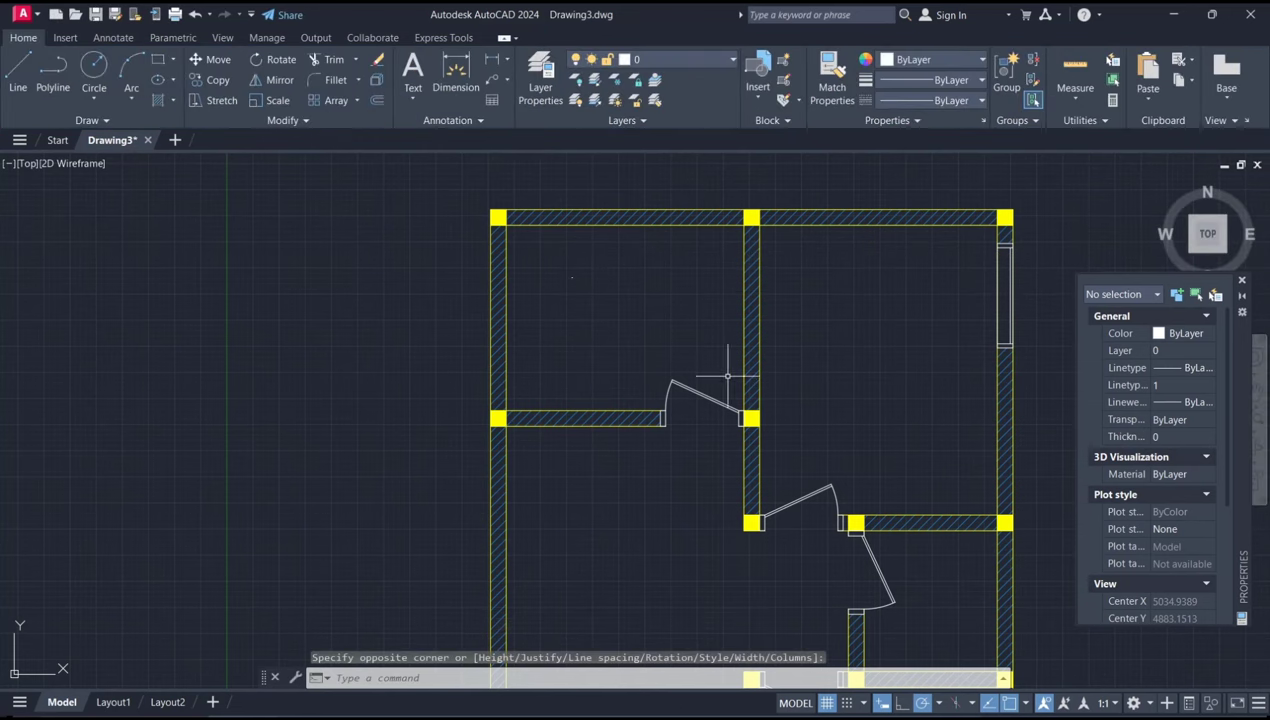
scroll(592, 291, "up", 6)
scroll(561, 266, "down", 4)
scroll(539, 266, "down", 2)
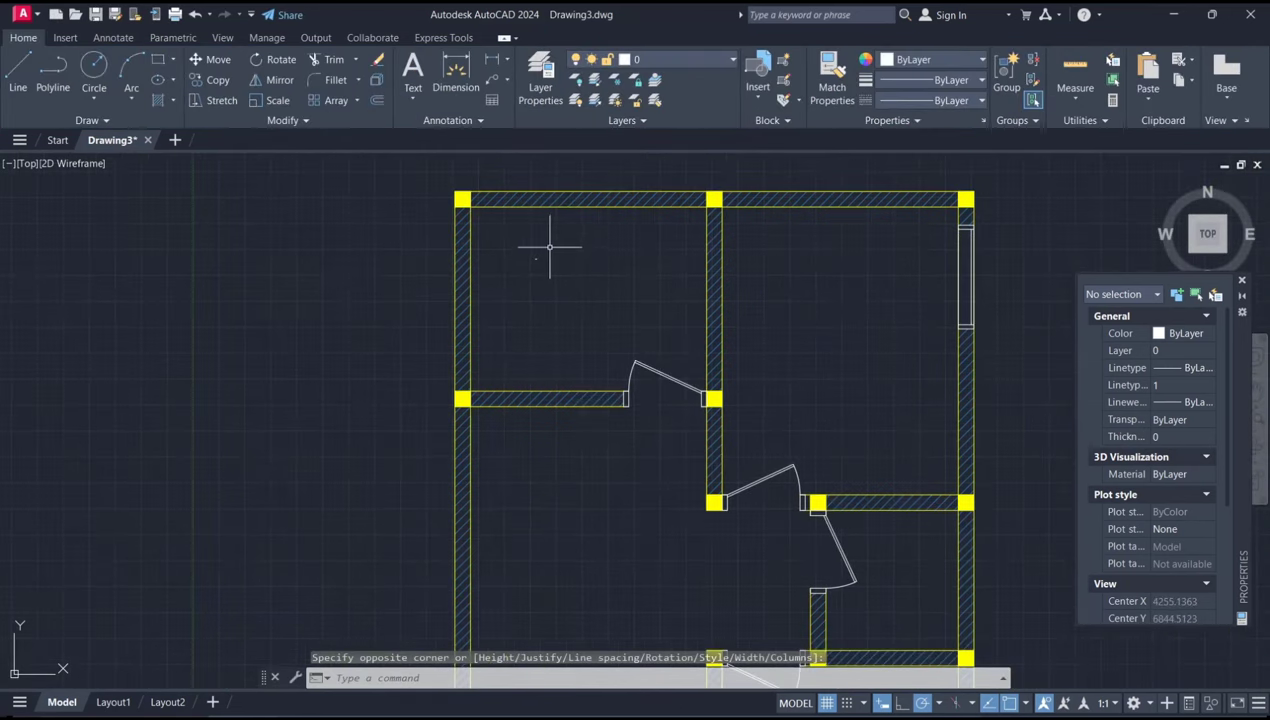
left_click(552, 241)
- Change the KITCHEN label's text height to 150 in the Properties palette
left_click(520, 284)
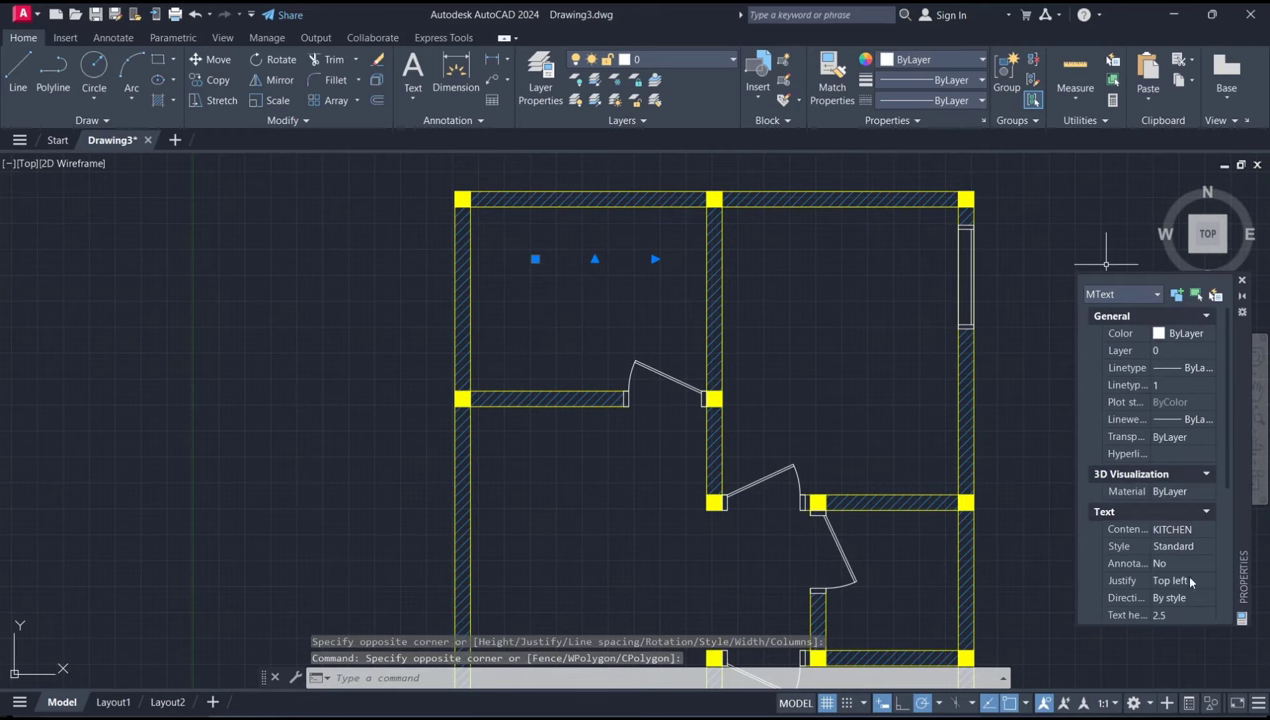
scroll(1162, 562, "down", 2)
left_click(1157, 529)
type("18")
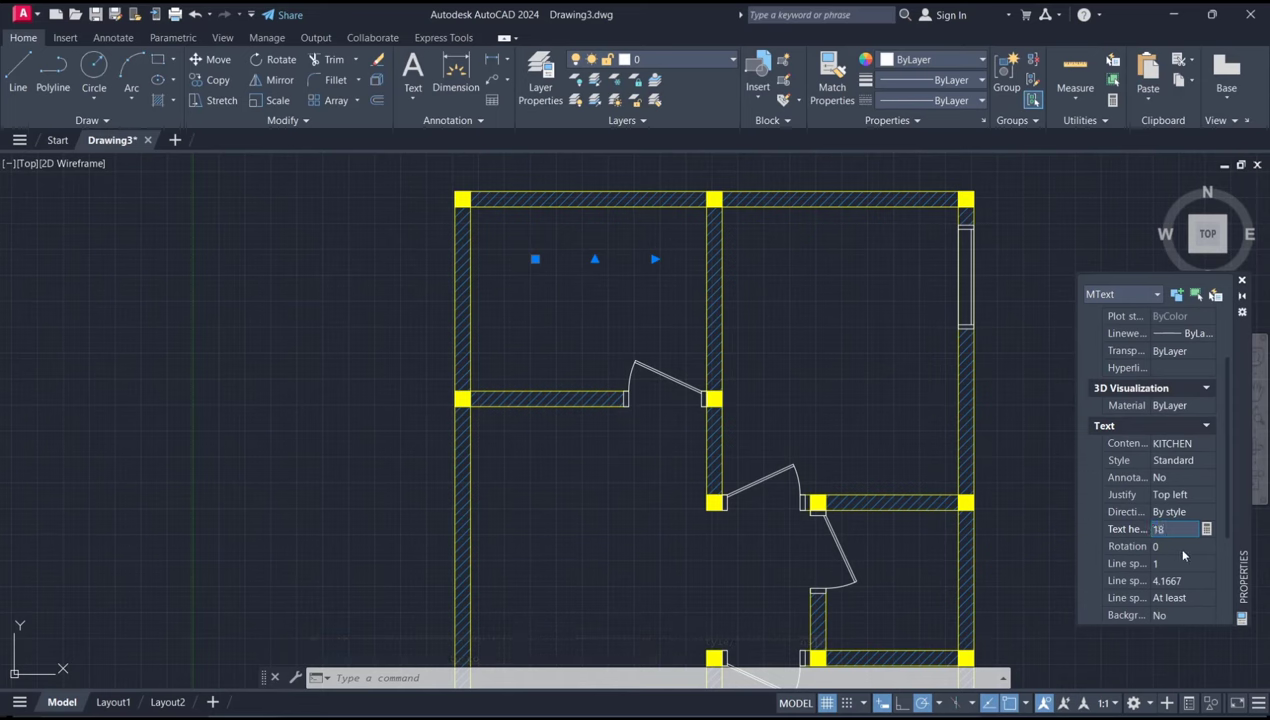
left_click(1183, 548)
left_click(1178, 527)
type("150")
left_click(1181, 548)
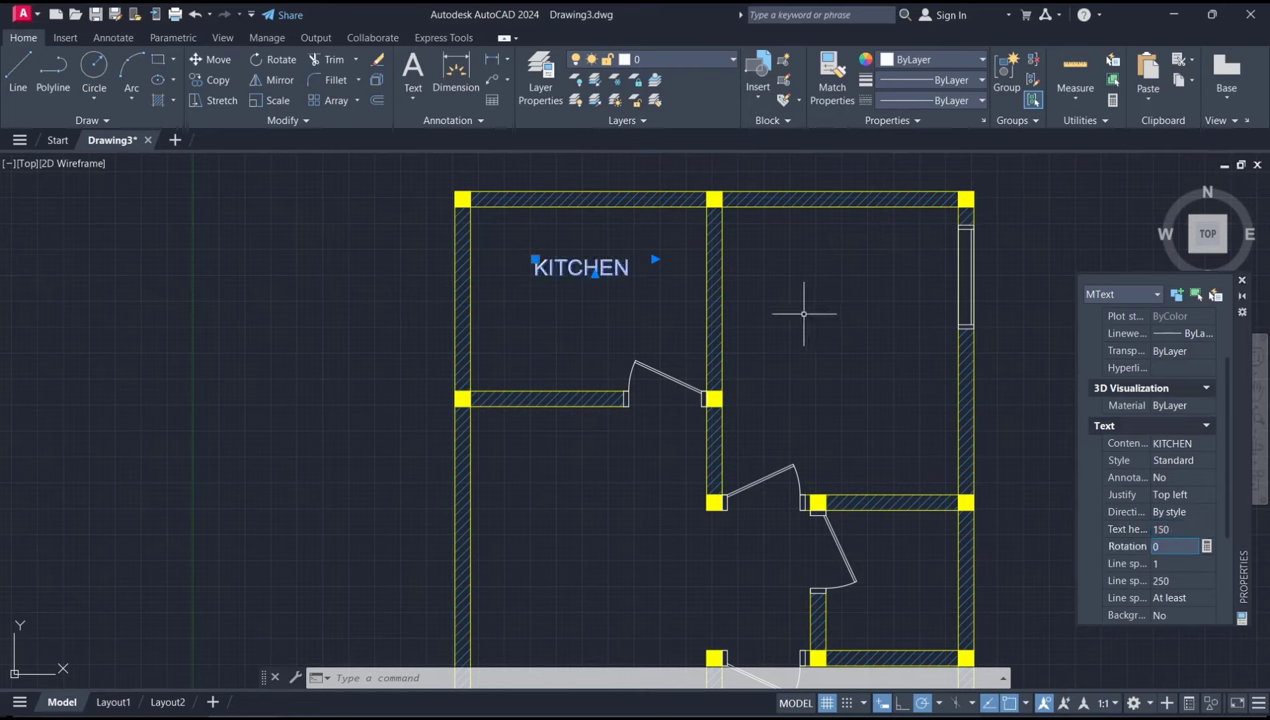
key("Escape")
- Move the KITCHEN label slightly lower within its room
type("m")
key("Return")
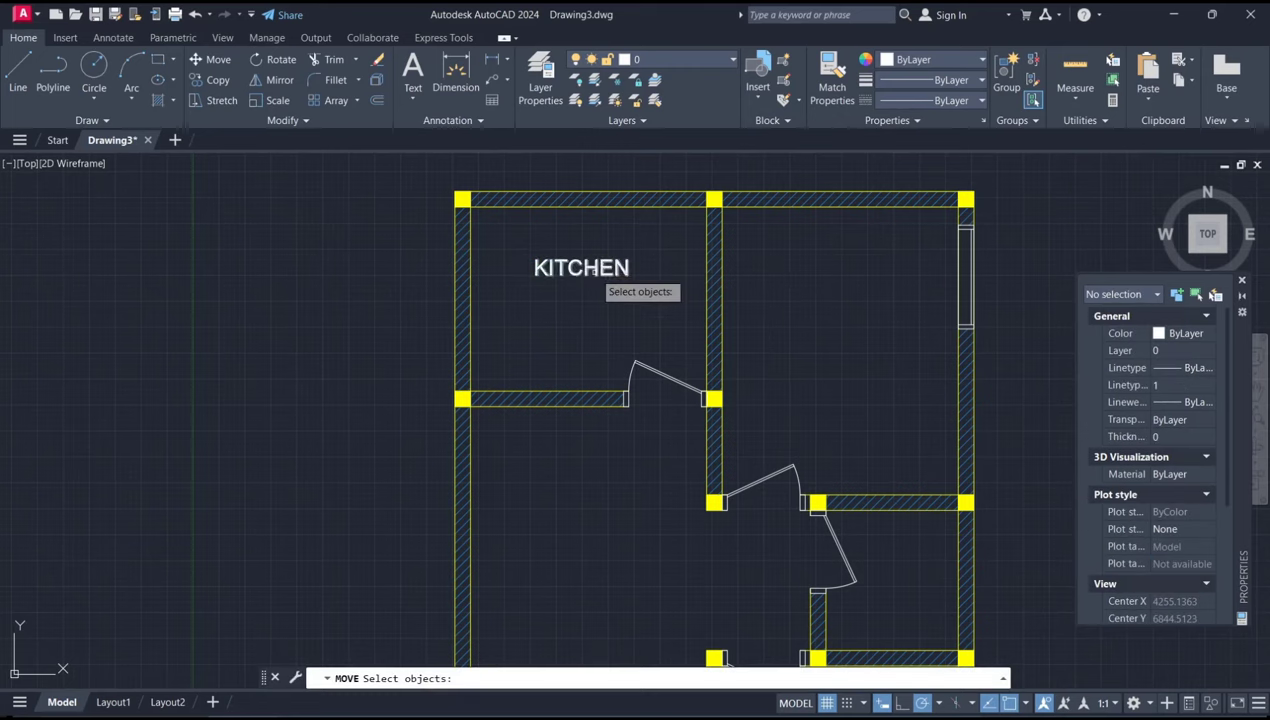
left_click(595, 268)
key("Return")
left_click(768, 278)
left_click(776, 298)
mouse_move(776, 298)
middle_mouse_down()
mouse_move(726, 332)
mouse_move(700, 332)
middle_mouse_up()
- Copy the KITCHEN label into the upper-right room and near the central door
type("co")
key("Return")
left_click(540, 263)
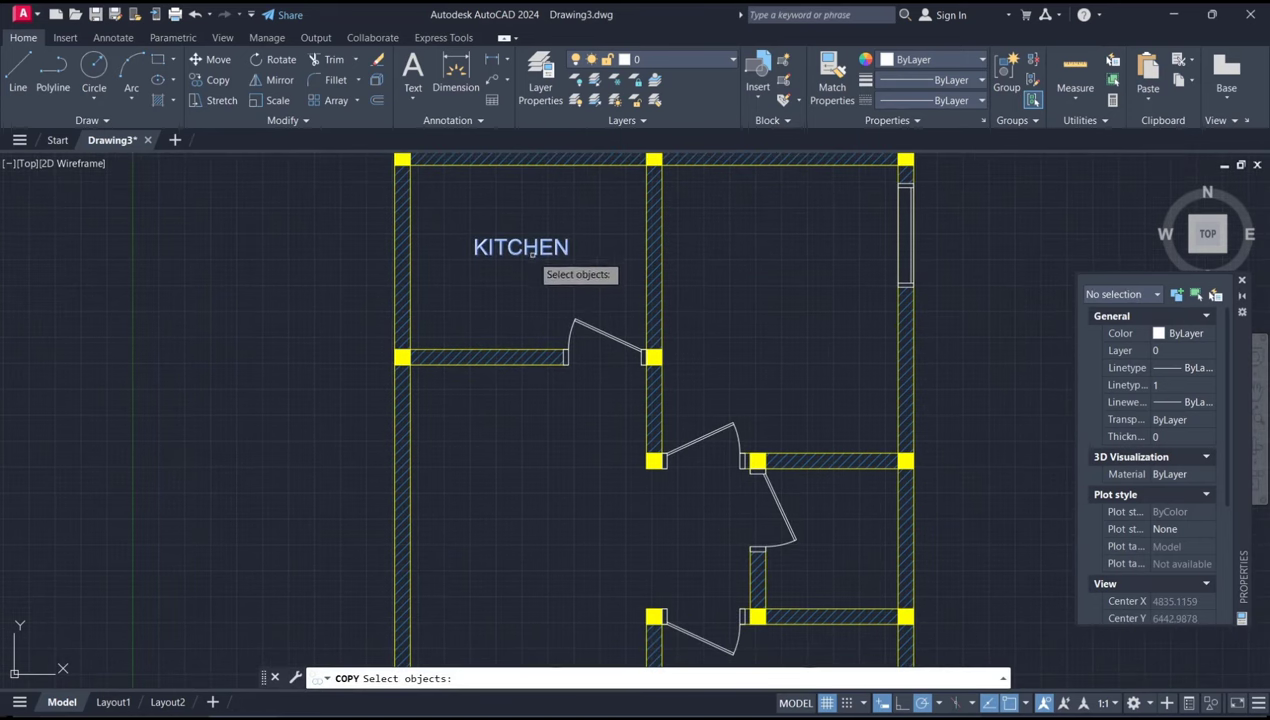
key("Return")
left_click(476, 254)
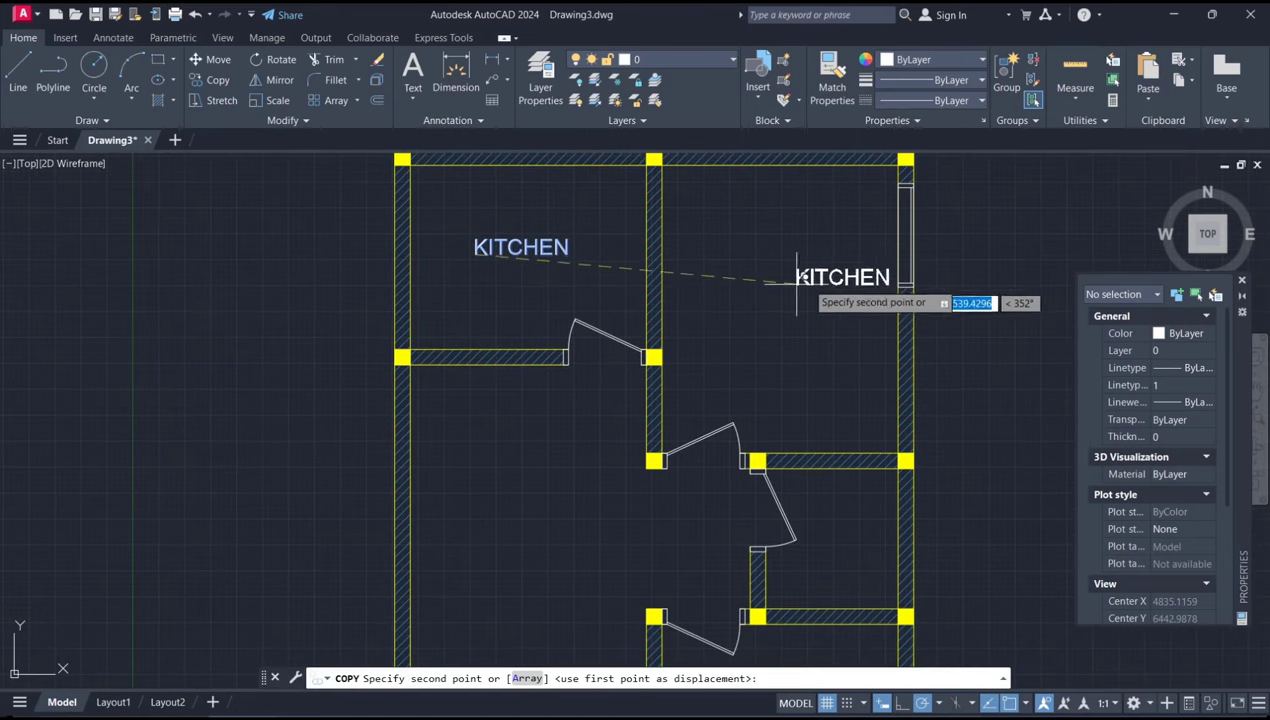
left_click(730, 295)
middle_click_drag(768, 340, 755, 228)
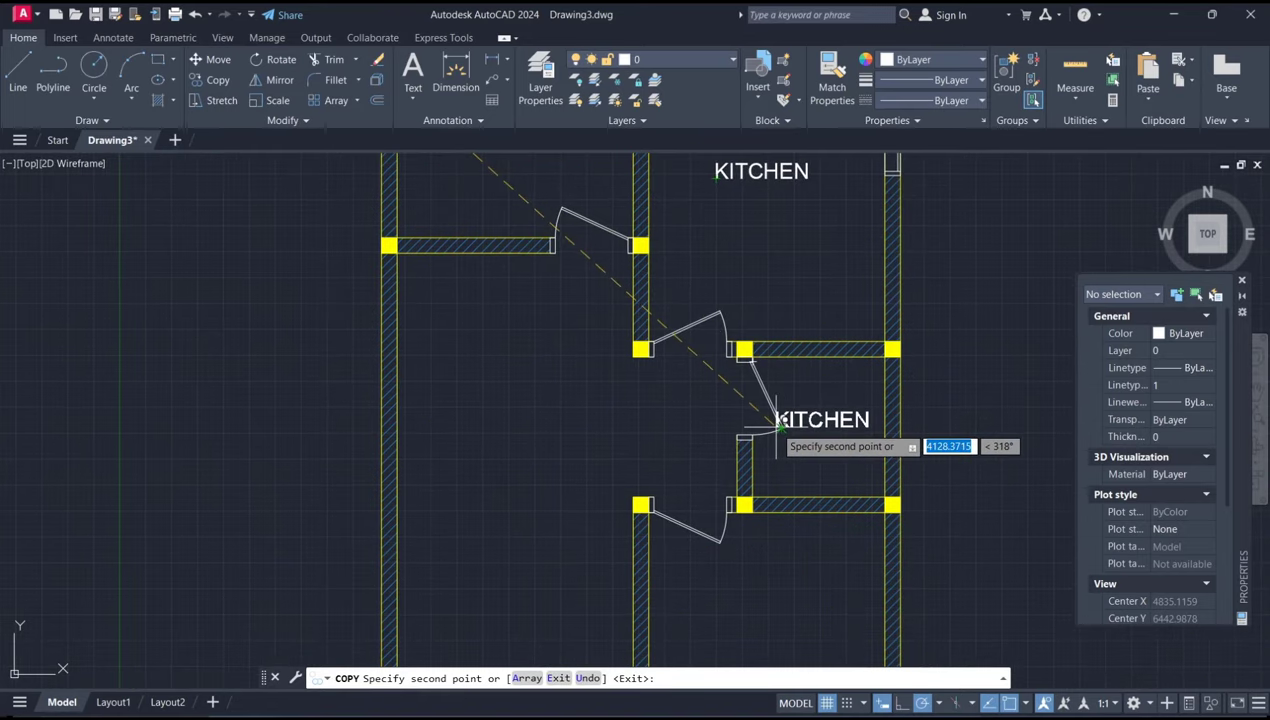
left_click(776, 425)
- Place more KITCHEN copies in the large right room, the left room and the bottom-left room
middle_click_drag(776, 425, 749, 221)
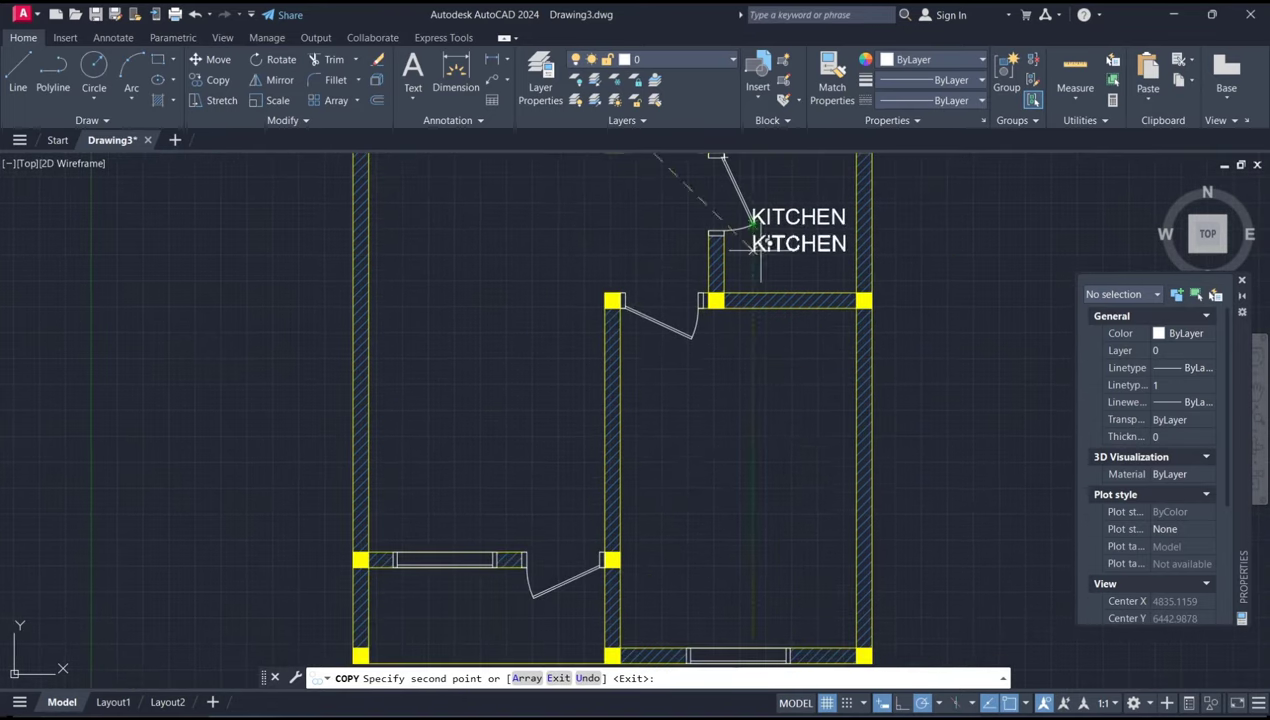
left_click(698, 470)
mouse_move(550, 340)
middle_mouse_down()
mouse_move(700, 470)
mouse_move(610, 314)
middle_mouse_up()
left_click(581, 238)
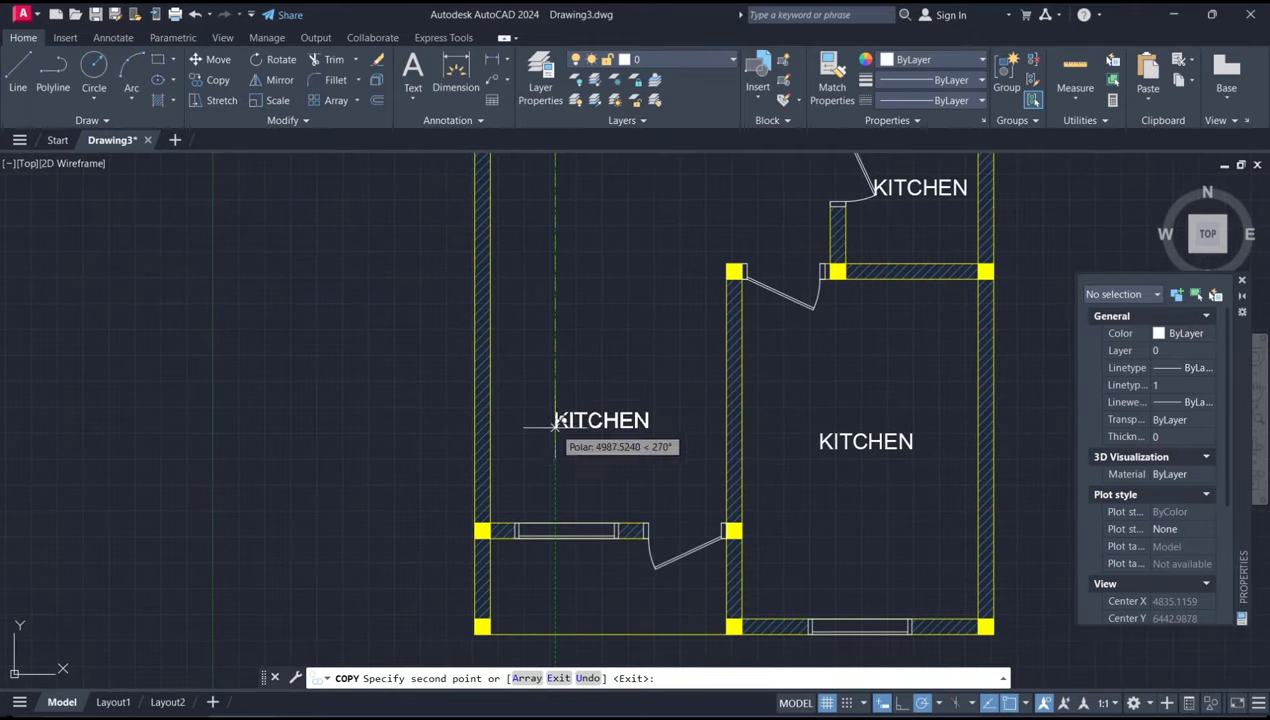
left_click(554, 440)
middle_click_drag(605, 465, 603, 375)
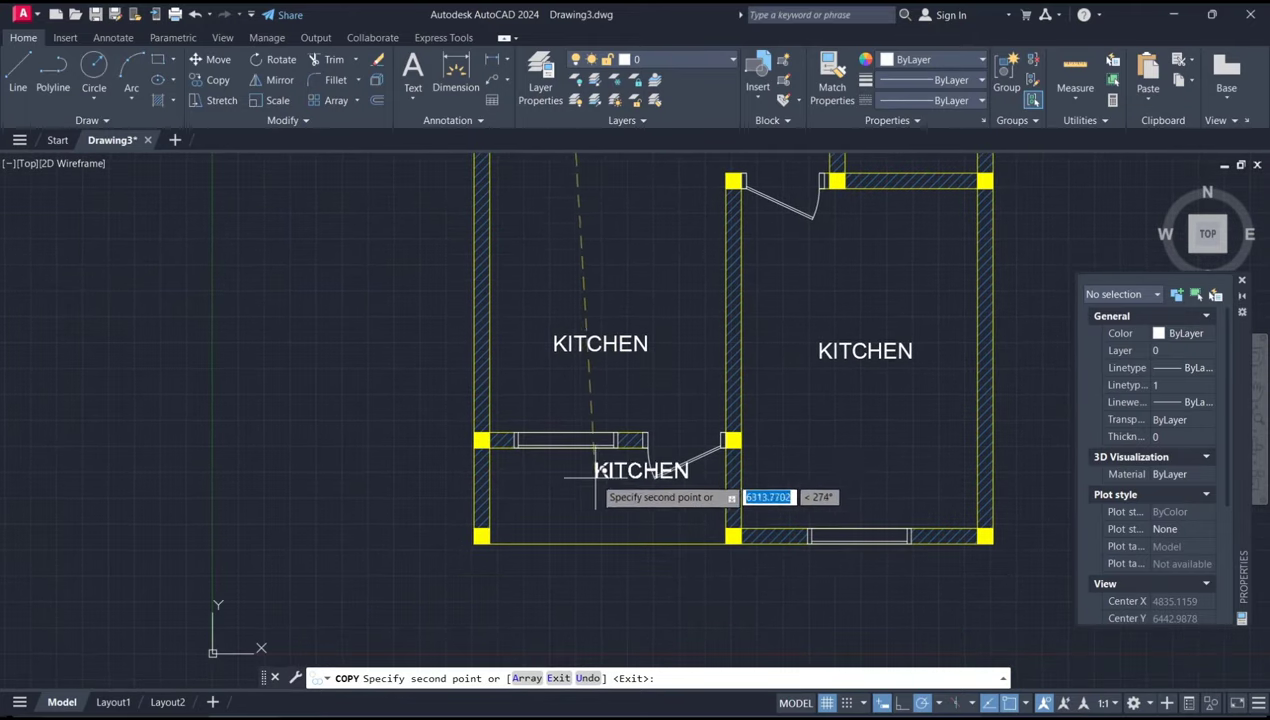
left_click(554, 505)
key("Escape")
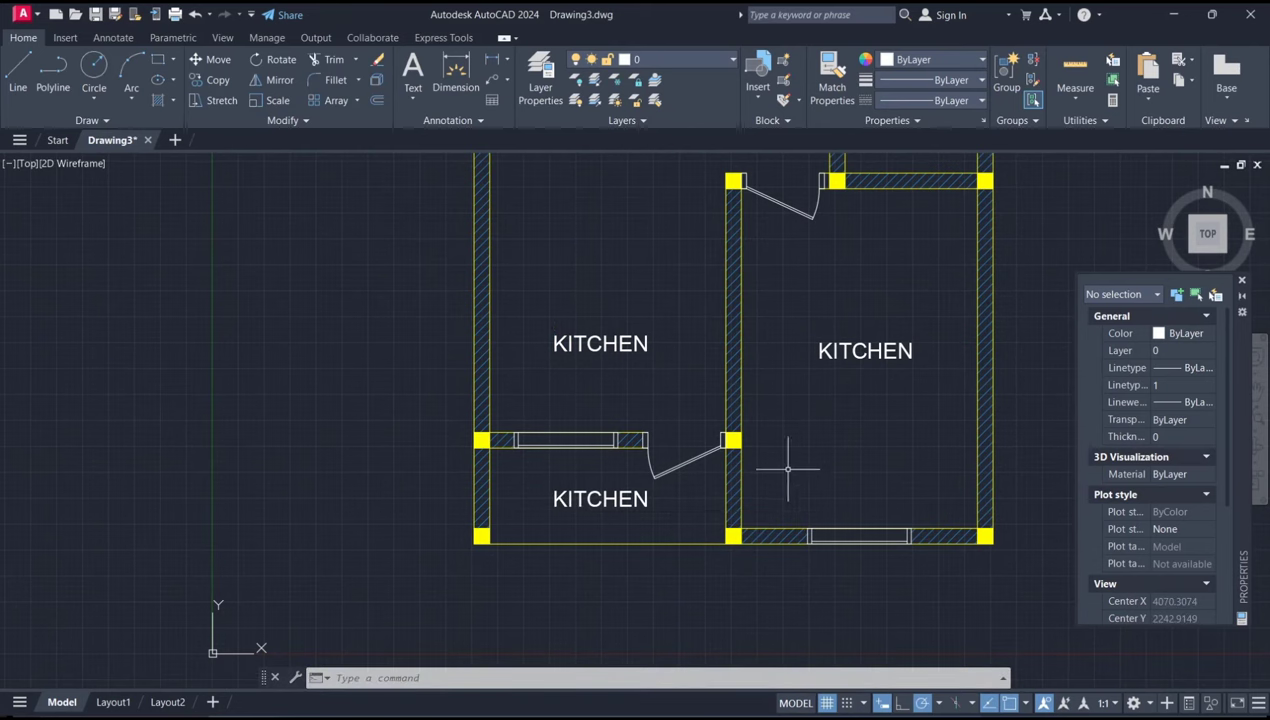
- Mirror the door between the left rooms and delete the original door
left_click(667, 469)
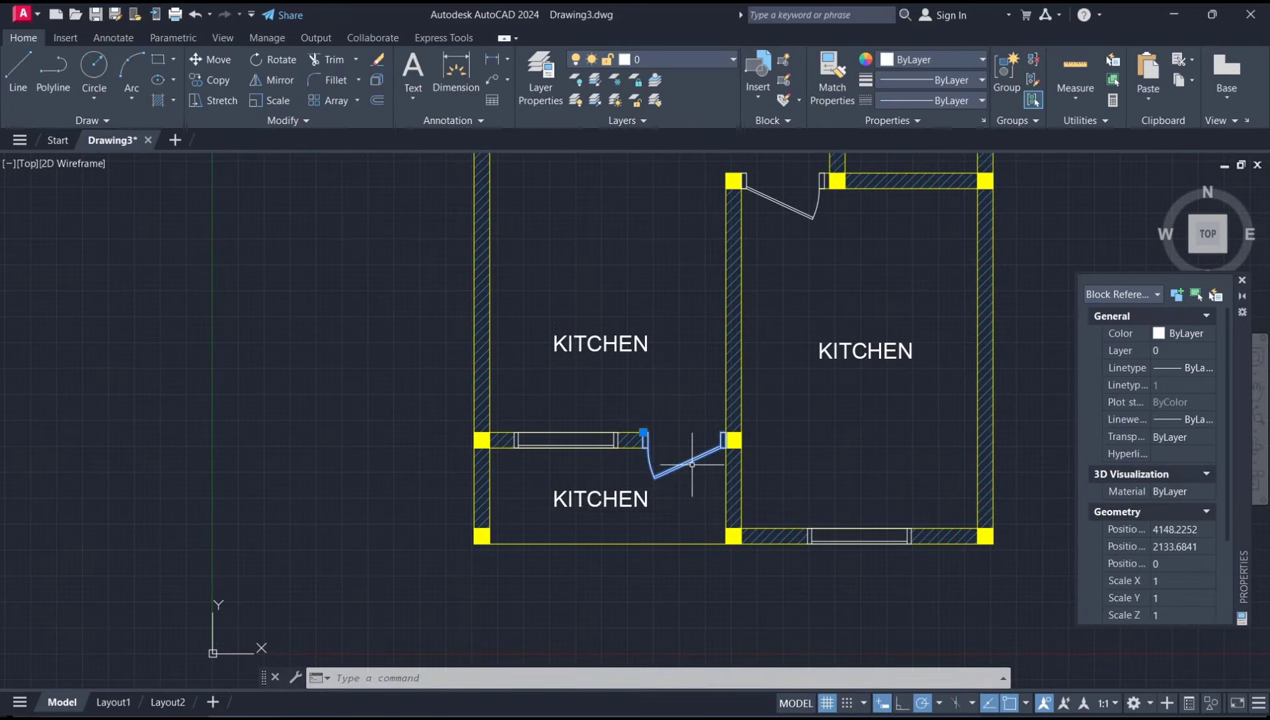
scroll(663, 465, "up", 5)
type("MI")
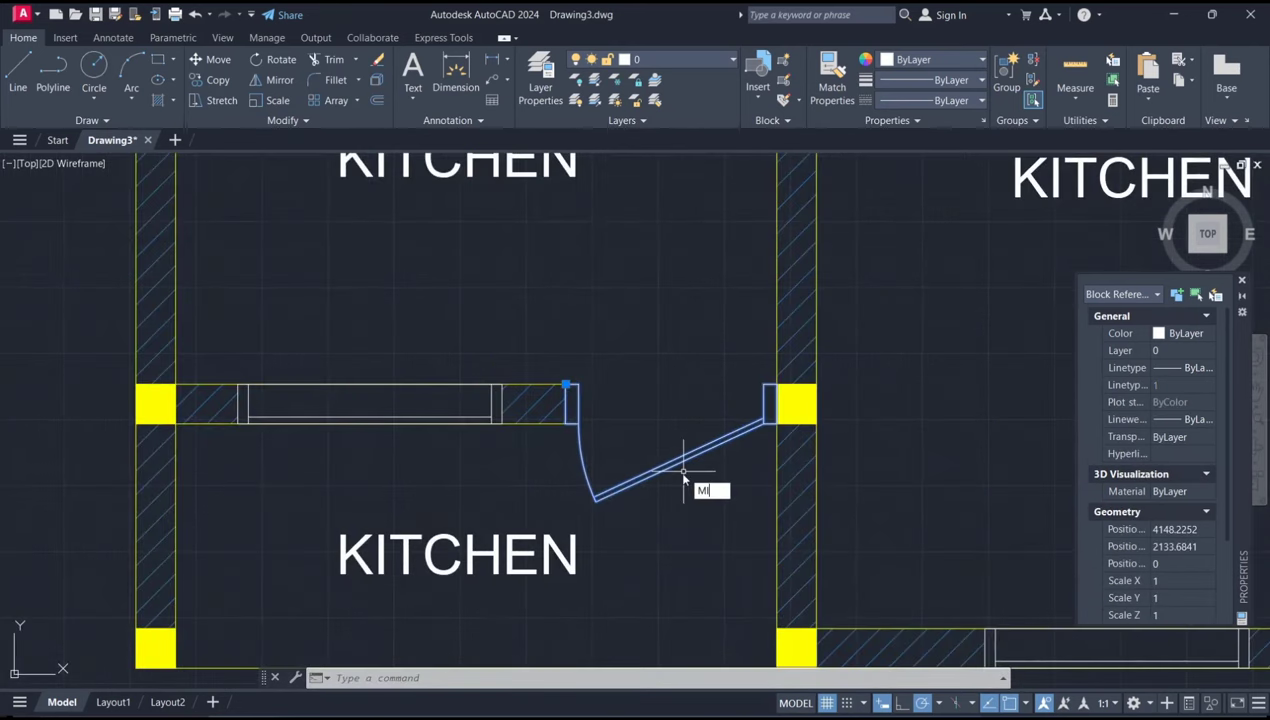
key("Return")
left_click(618, 412)
left_click(656, 416)
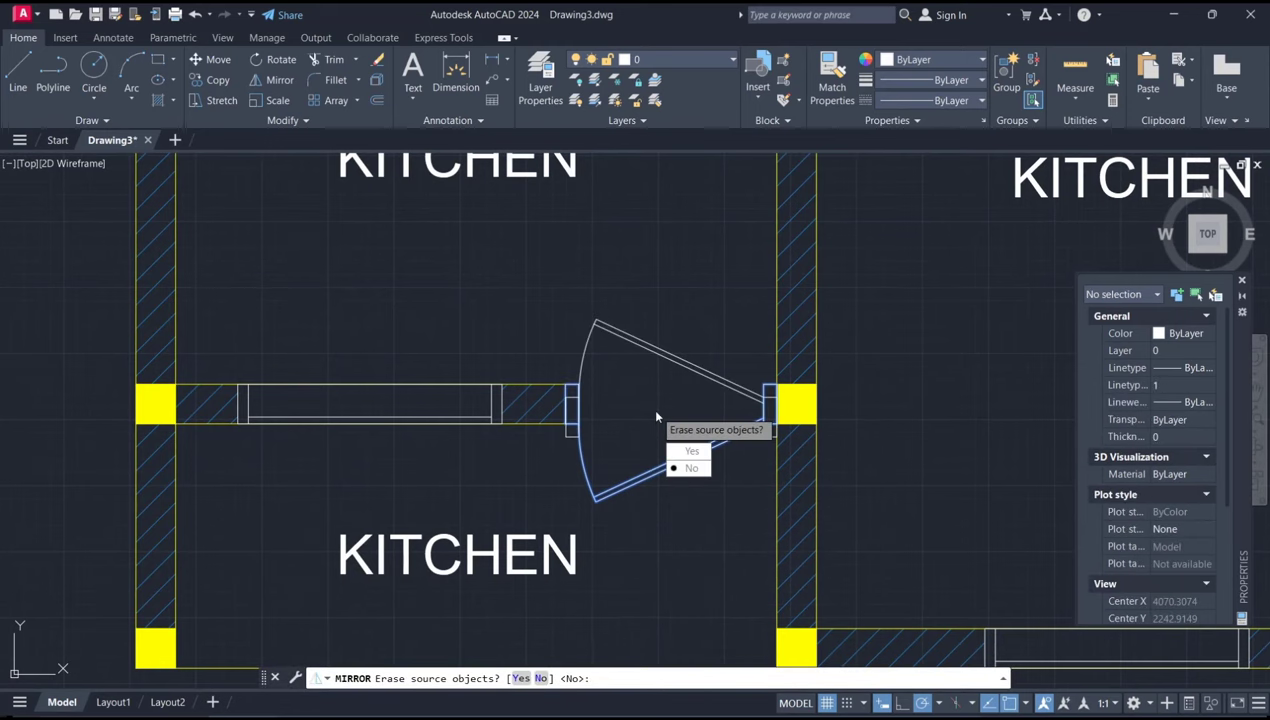
key("Return")
left_click(649, 466)
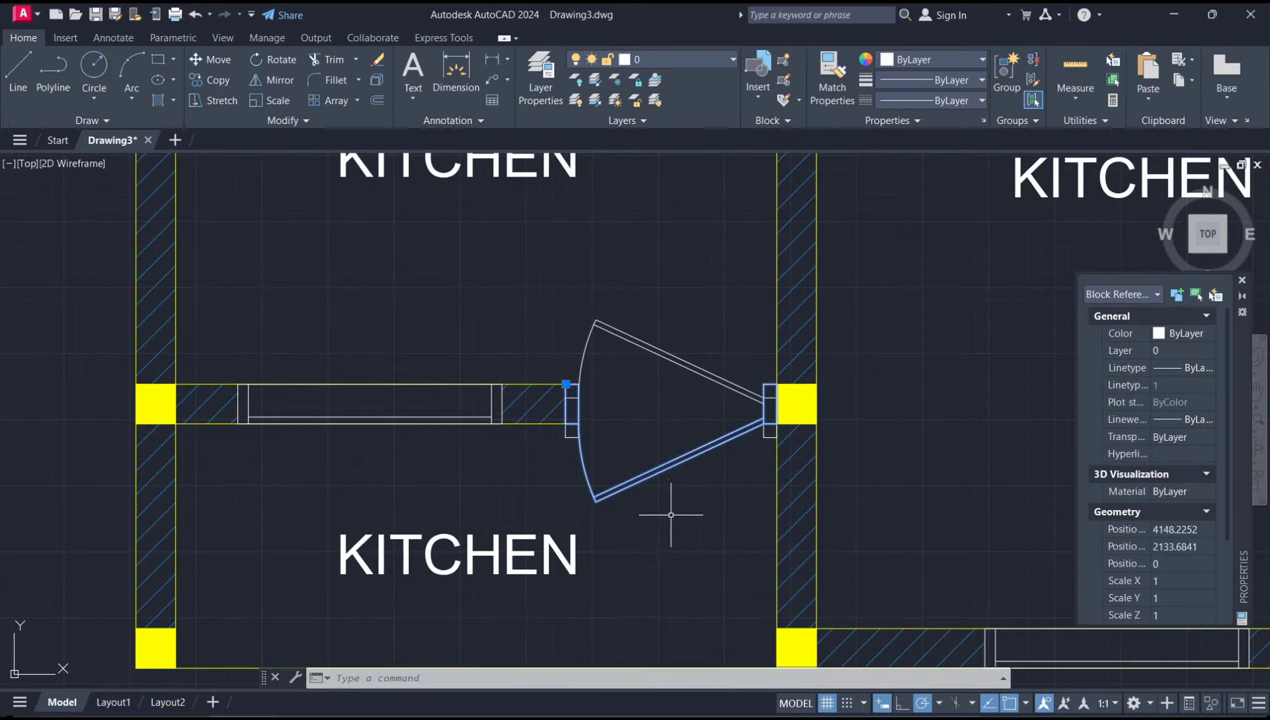
key("Delete")
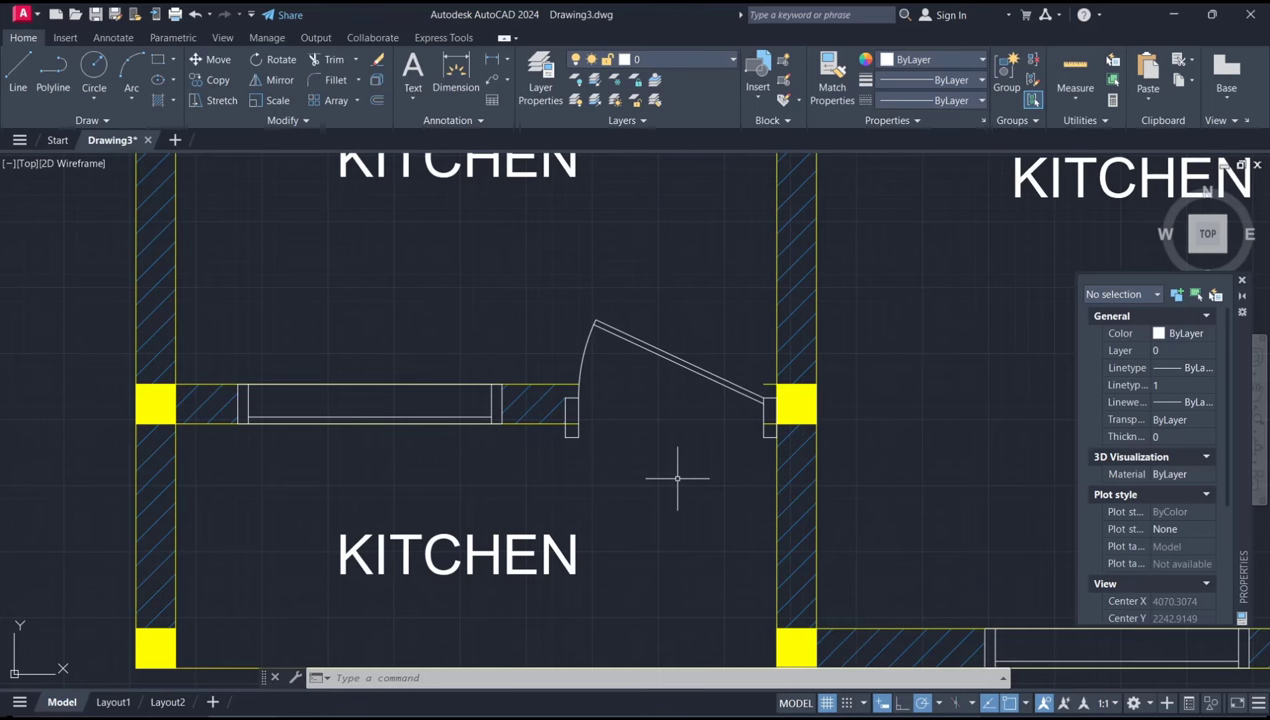
- Move the flipped door up so it sits in the wall opening
type("m")
key("Return")
left_click(735, 388)
key("Return")
scroll(752, 435, "up", 4)
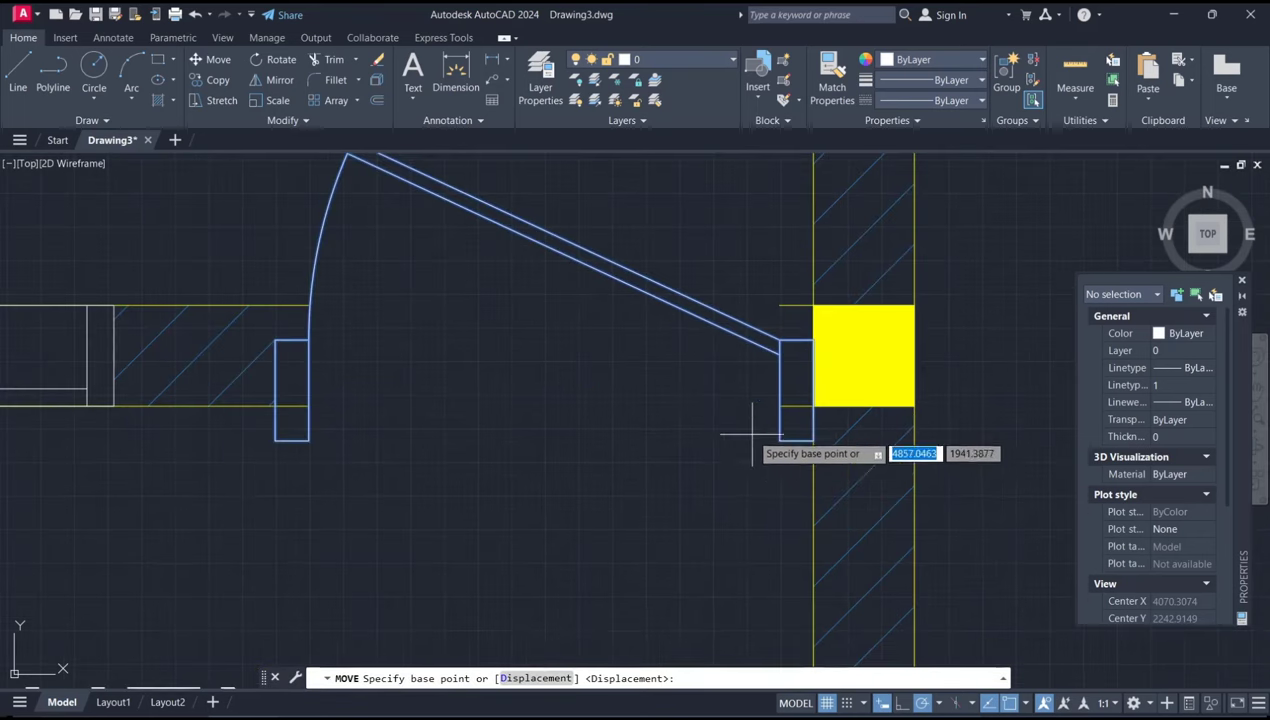
left_click(780, 340)
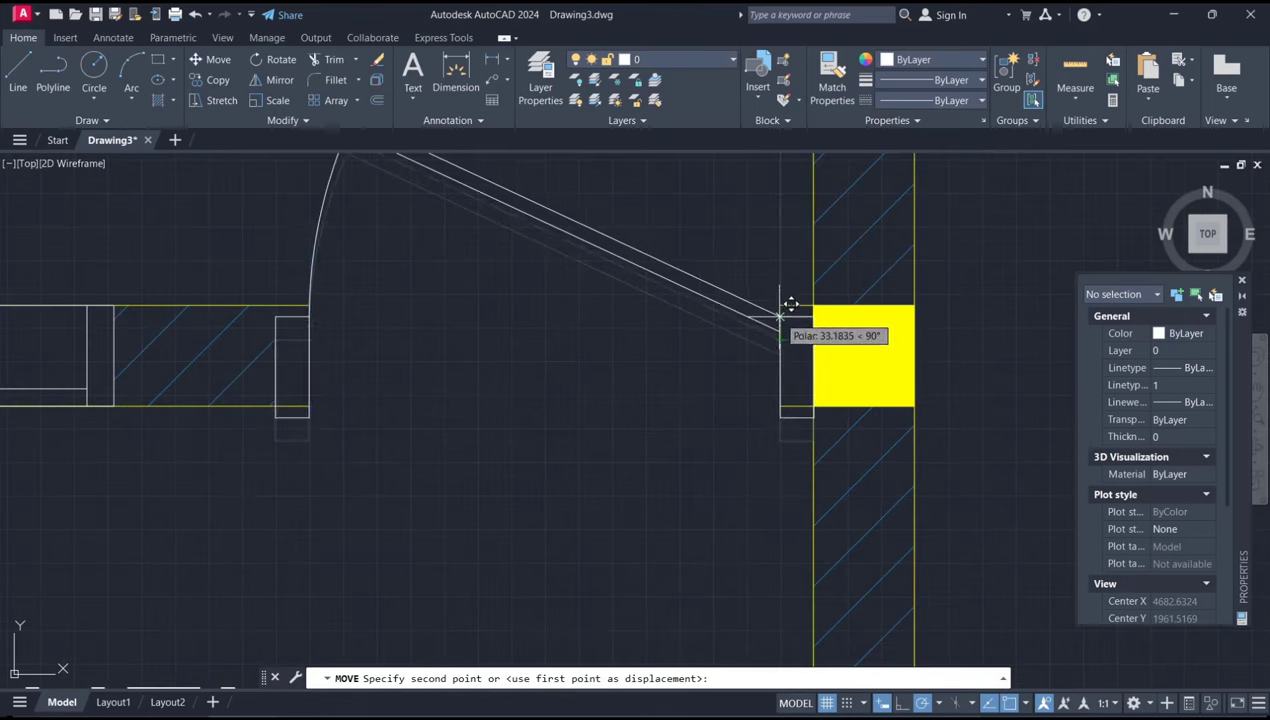
left_click(786, 290)
scroll(680, 418, "down", 3)
scroll(672, 412, "down", 2)
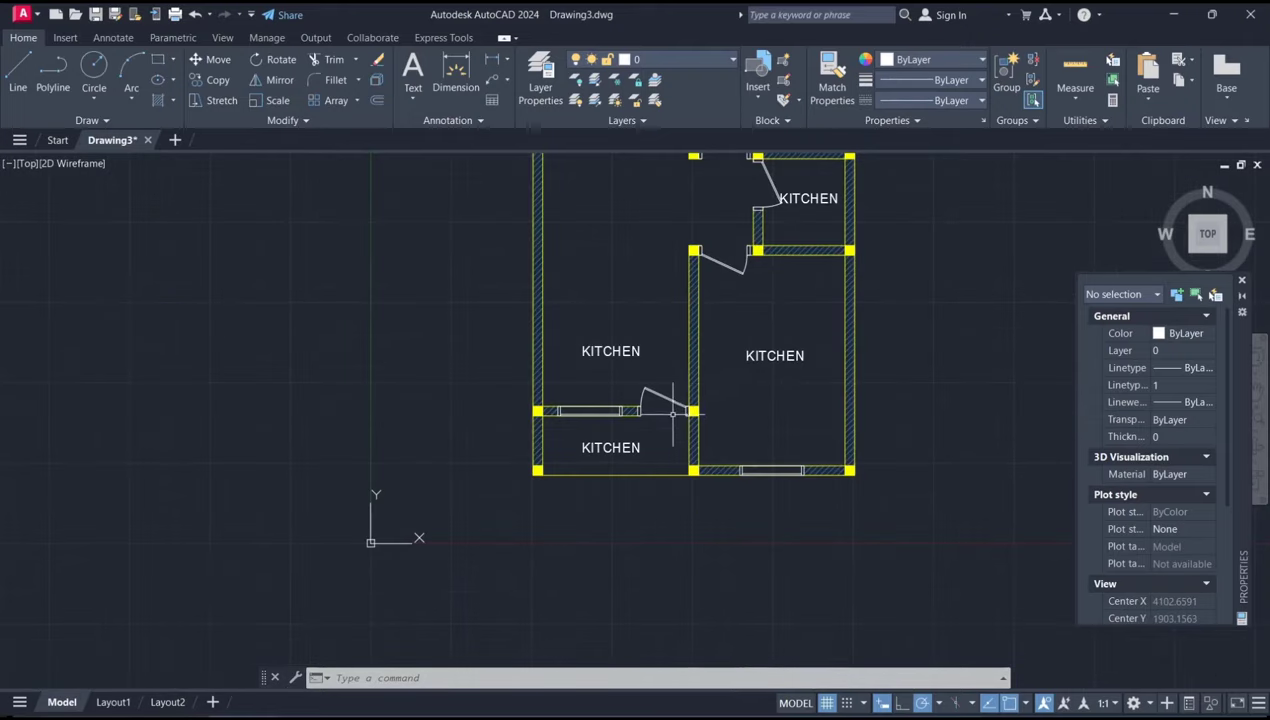
mouse_move(726, 377)
middle_mouse_down()
mouse_move(729, 533)
mouse_move(652, 454)
middle_mouse_up()
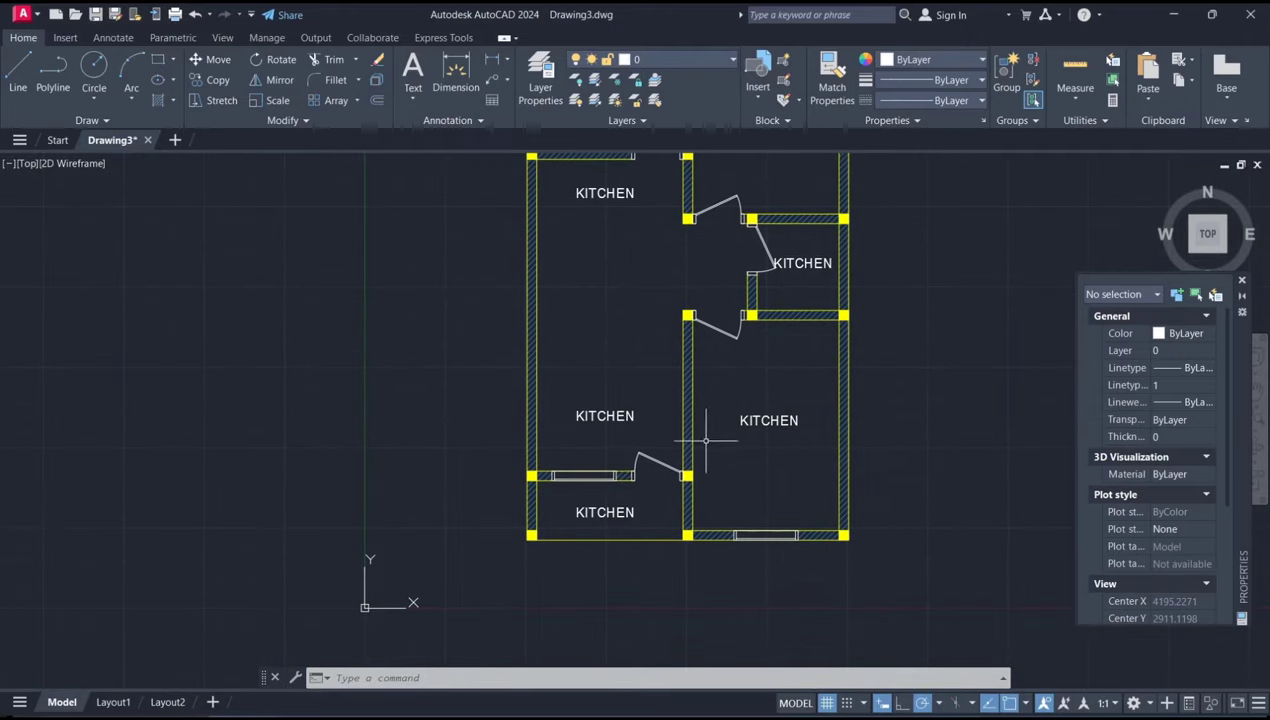
- Rename the bottom KITCHEN labels to TERRACE and LIVINGROOM
double_click(620, 511)
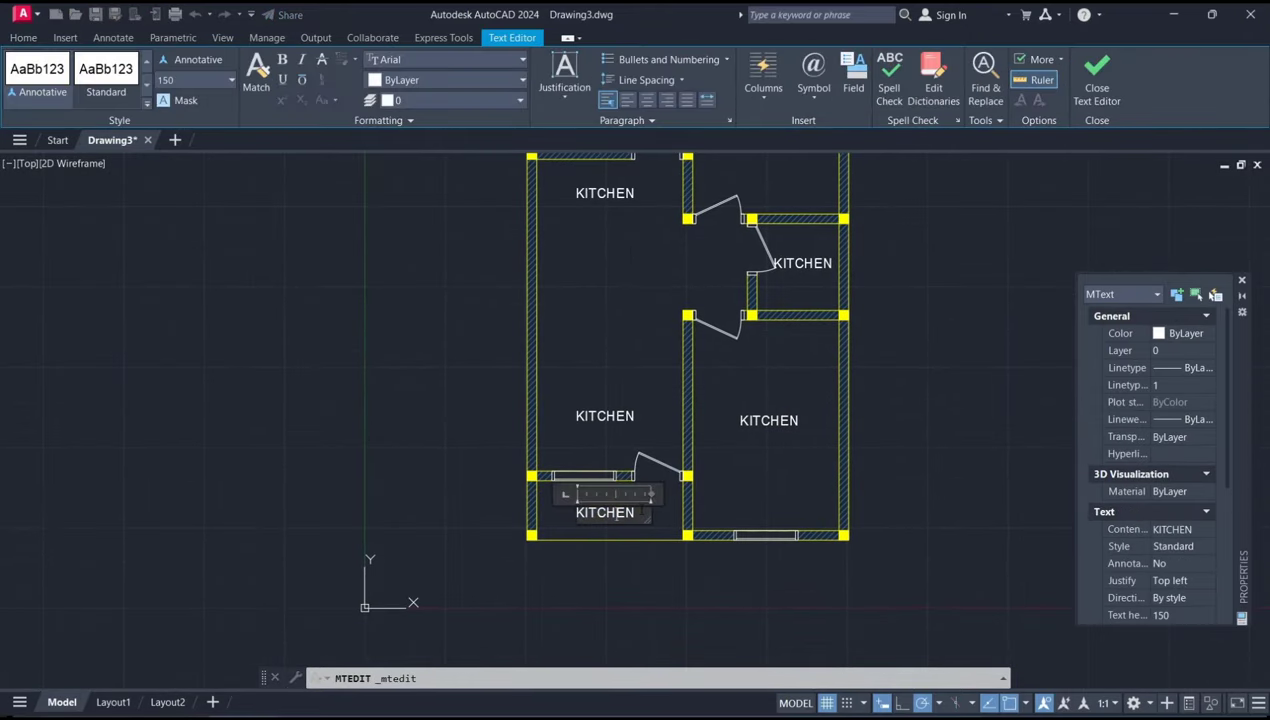
key("BackSpace")
type("ERRACE")
left_click(604, 420)
double_click(604, 416)
type("LIVINGROOM")
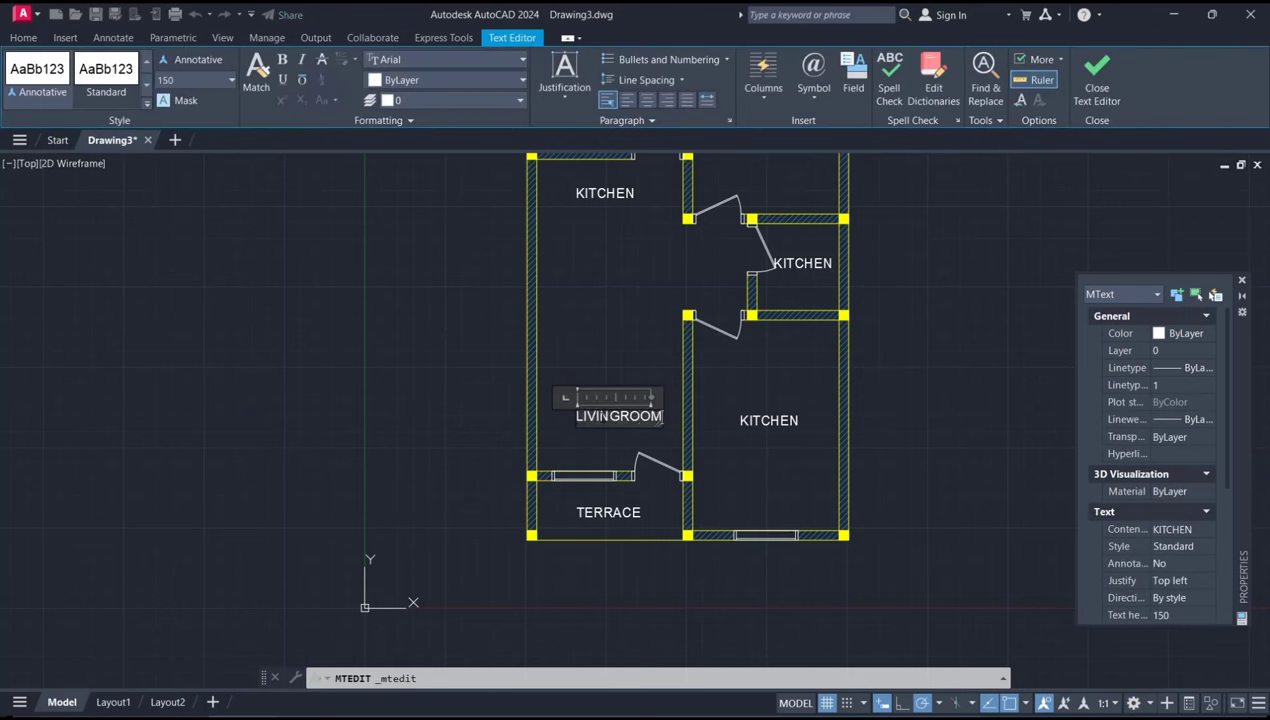
left_click(760, 416)
- Rename the next KITCHEN labels to BEDRROM, TOILET and DININGROOM
double_click(763, 419)
type("BEDRROM")
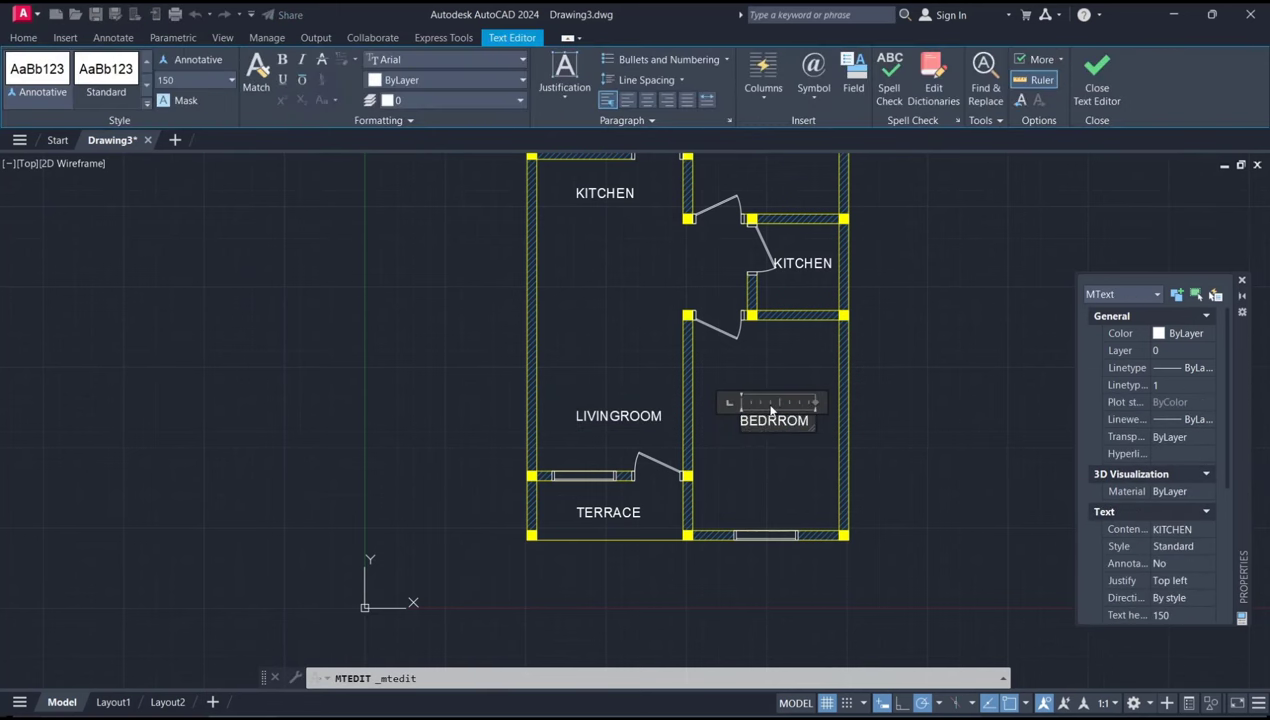
left_click(794, 268)
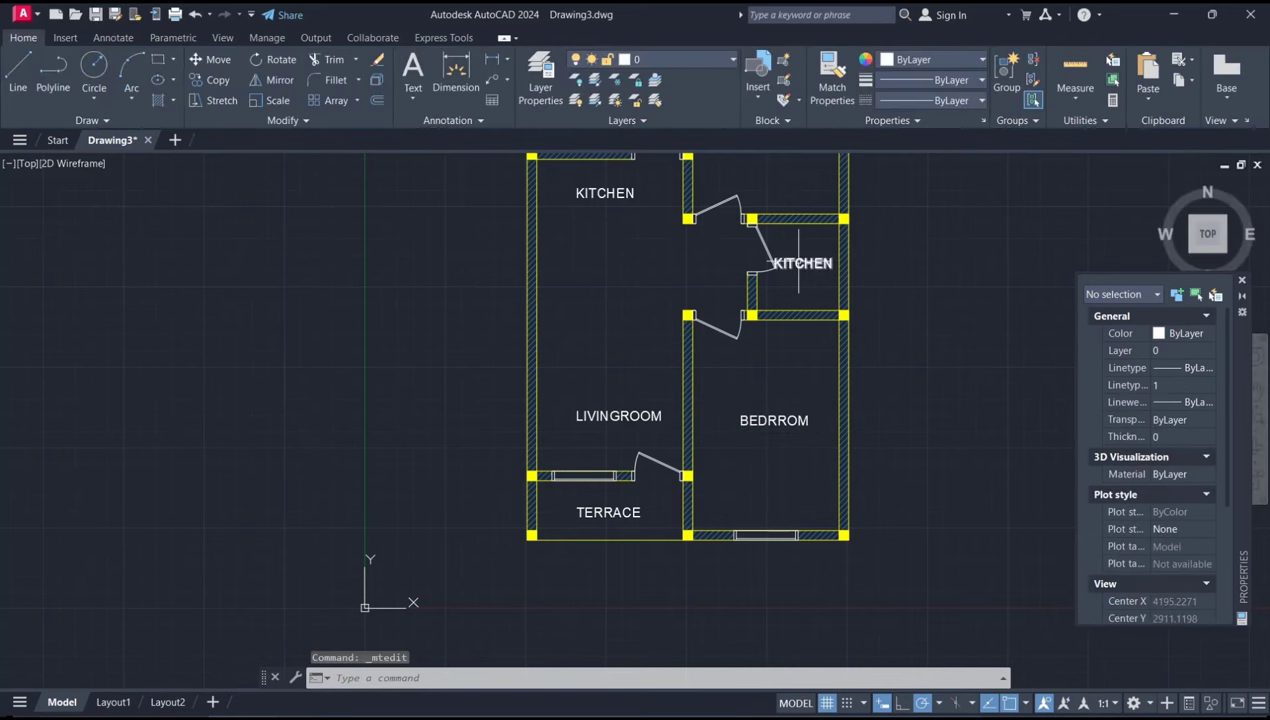
double_click(800, 262)
type("TOILET")
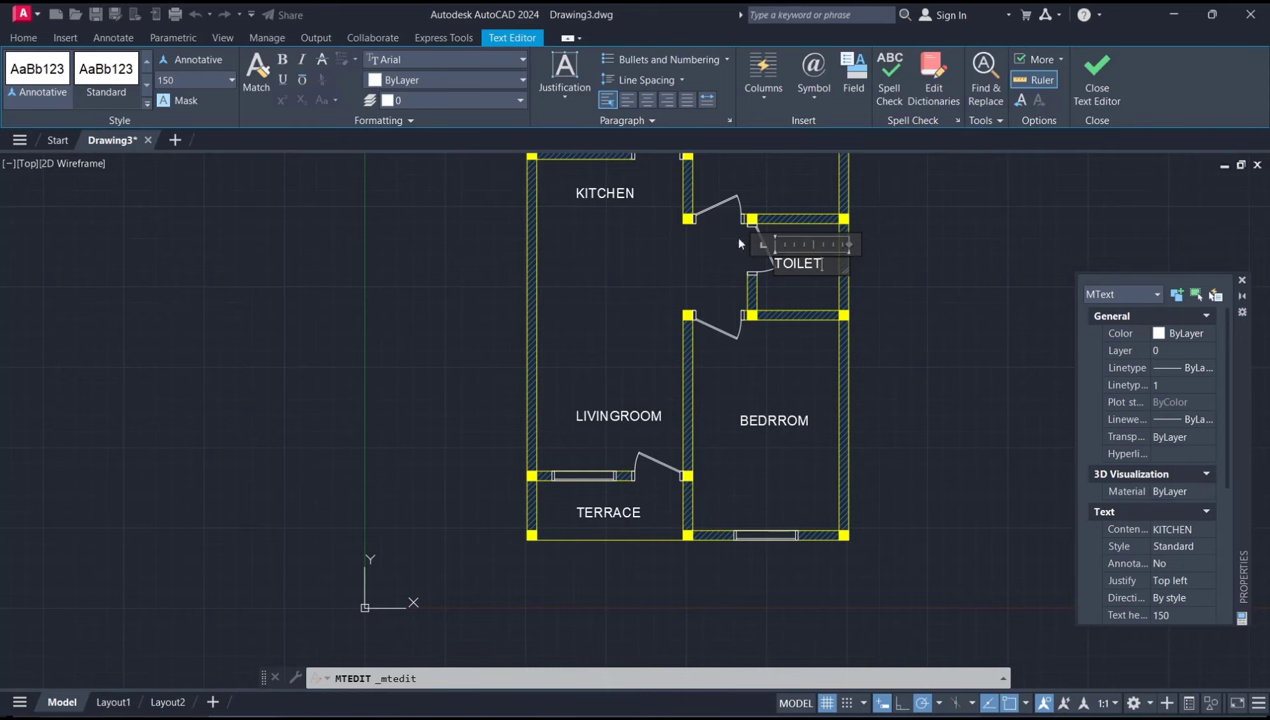
left_click(601, 206)
left_click(604, 196)
double_click(600, 200)
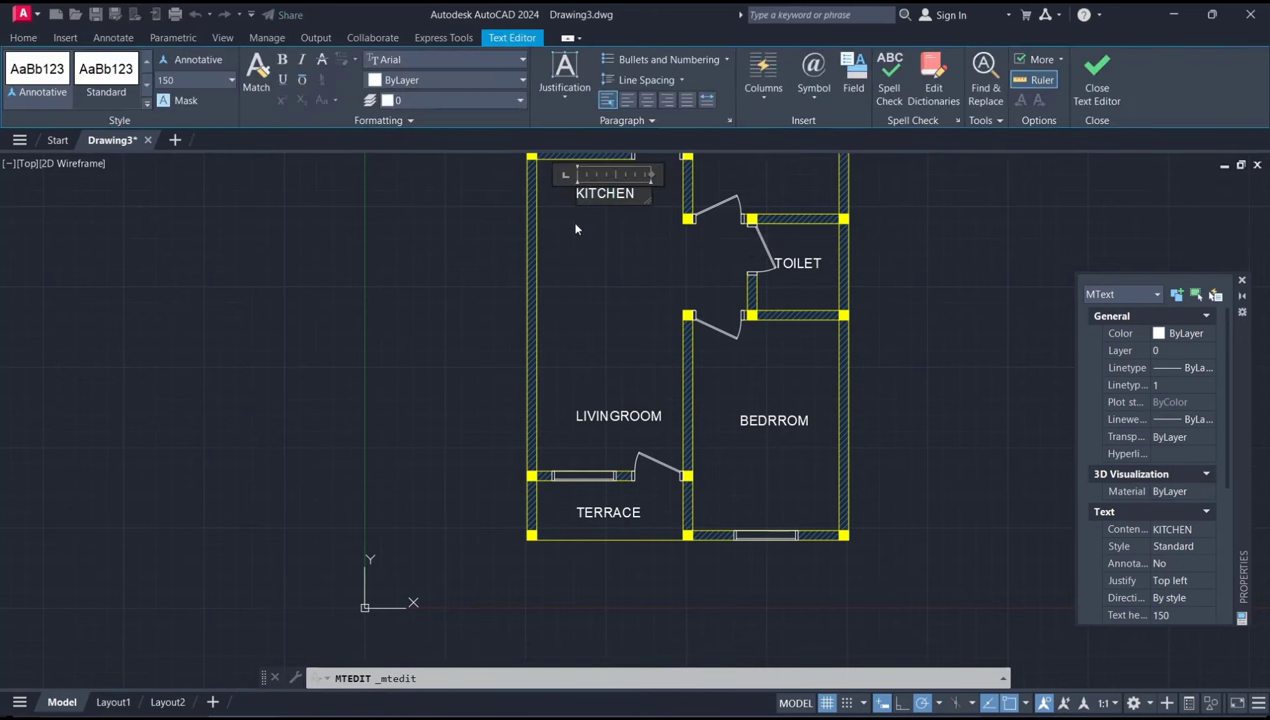
type("DIN")
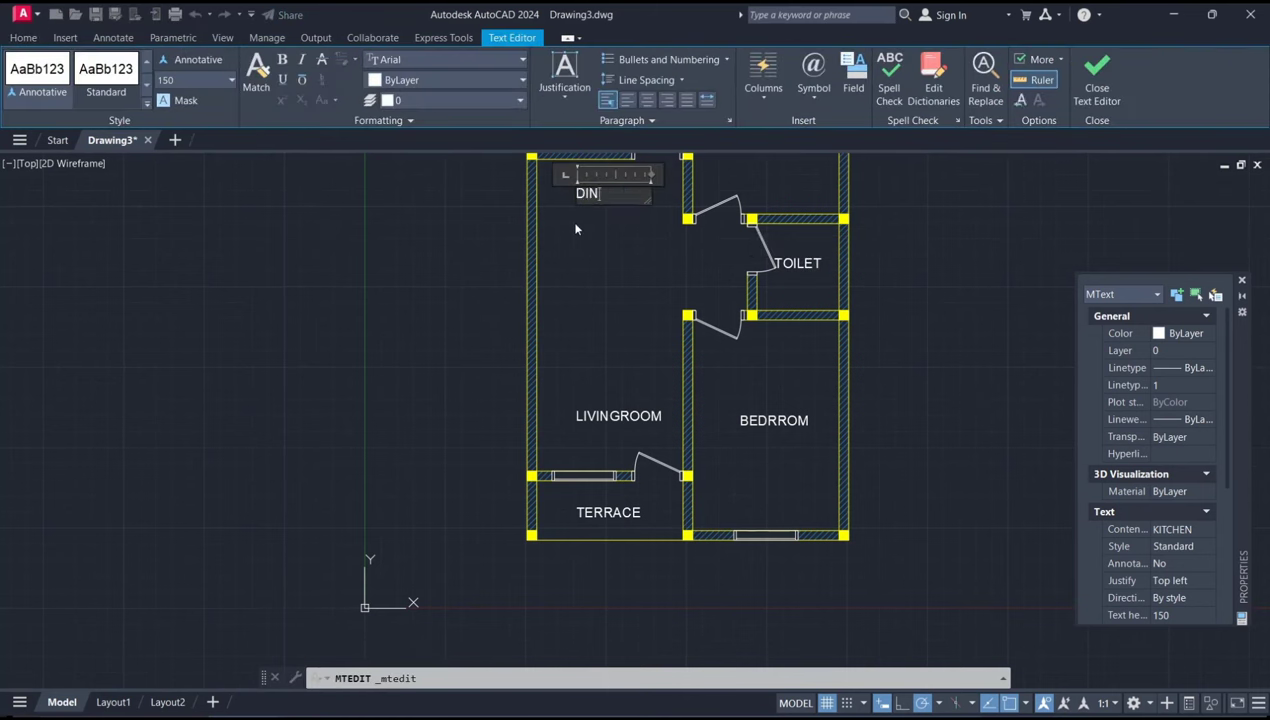
type("INGROOM")
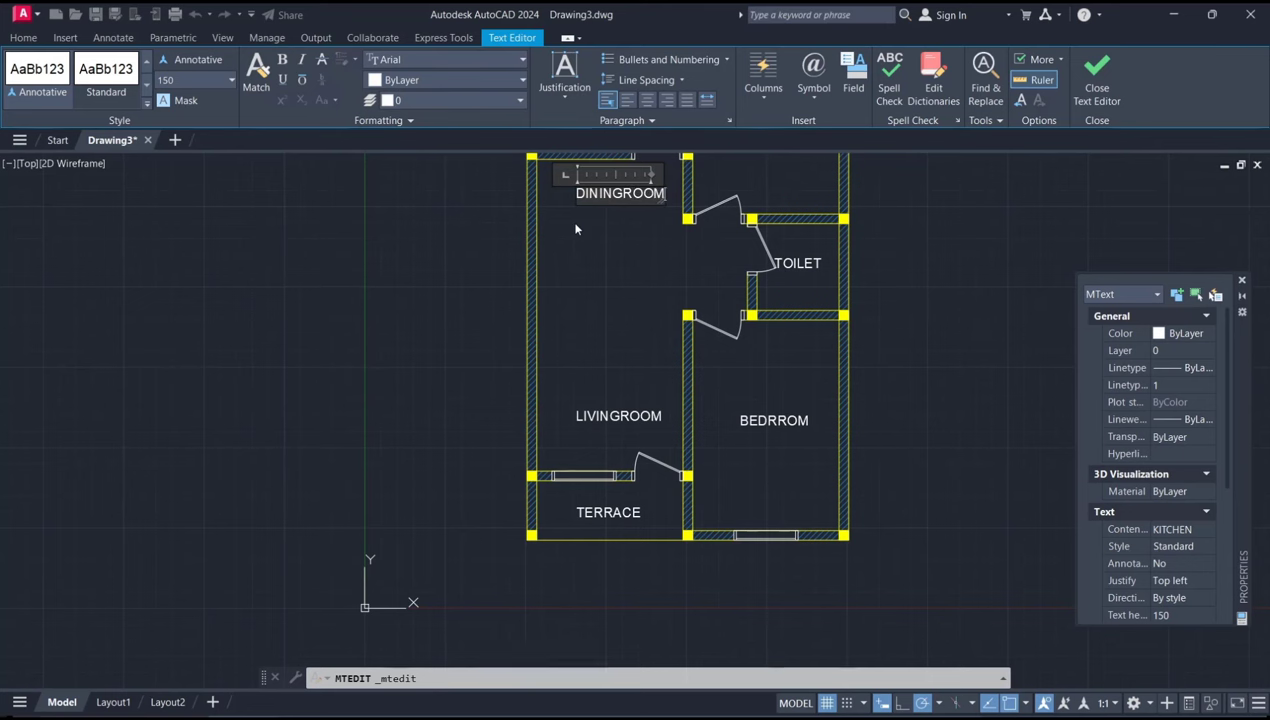
left_click(864, 301)
- Rename the upper-right KITCHEN label to BEDROOM and recenter the plan
scroll(753, 328, "up", 4)
scroll(848, 265, "down", 4)
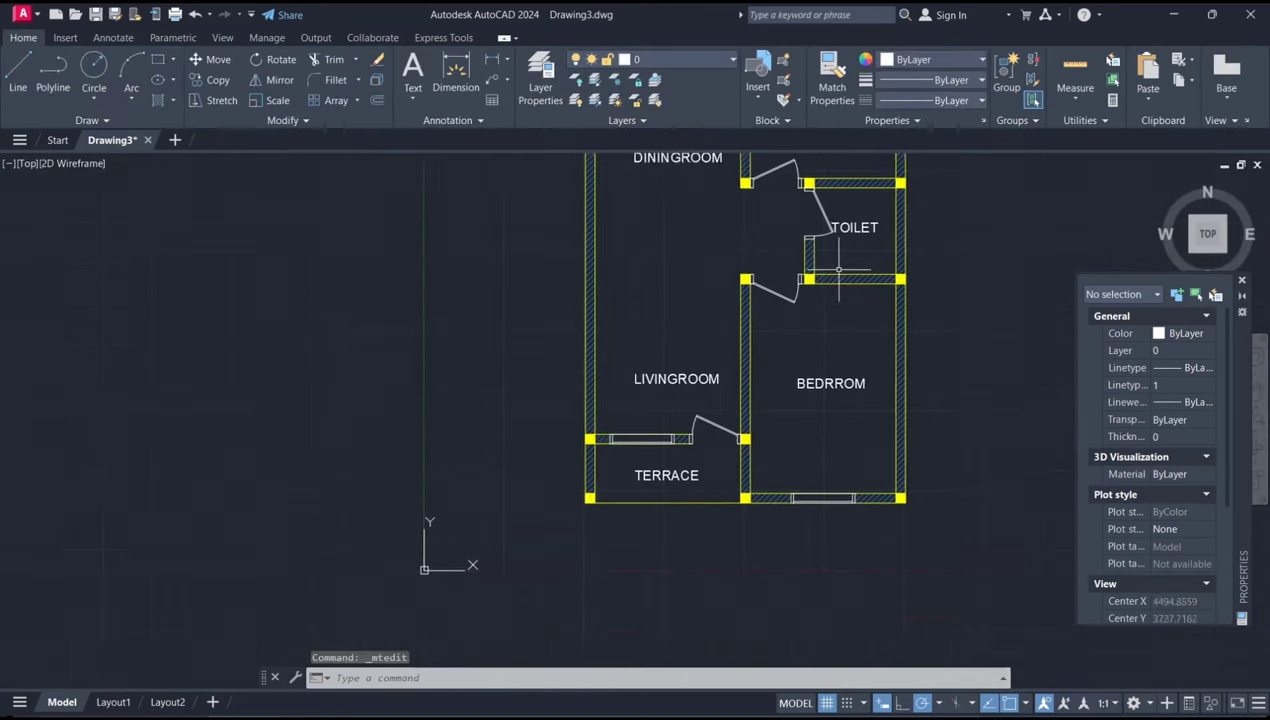
middle_click_drag(834, 265, 738, 408)
double_click(728, 215)
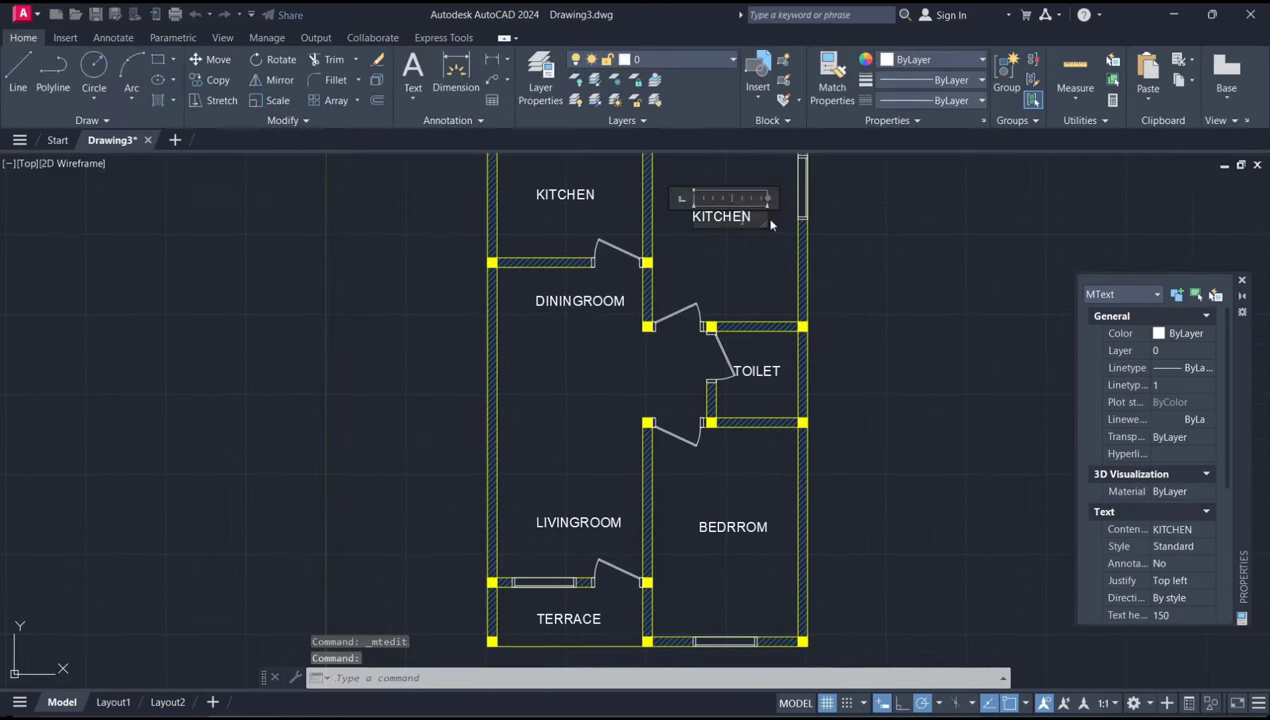
type("B")
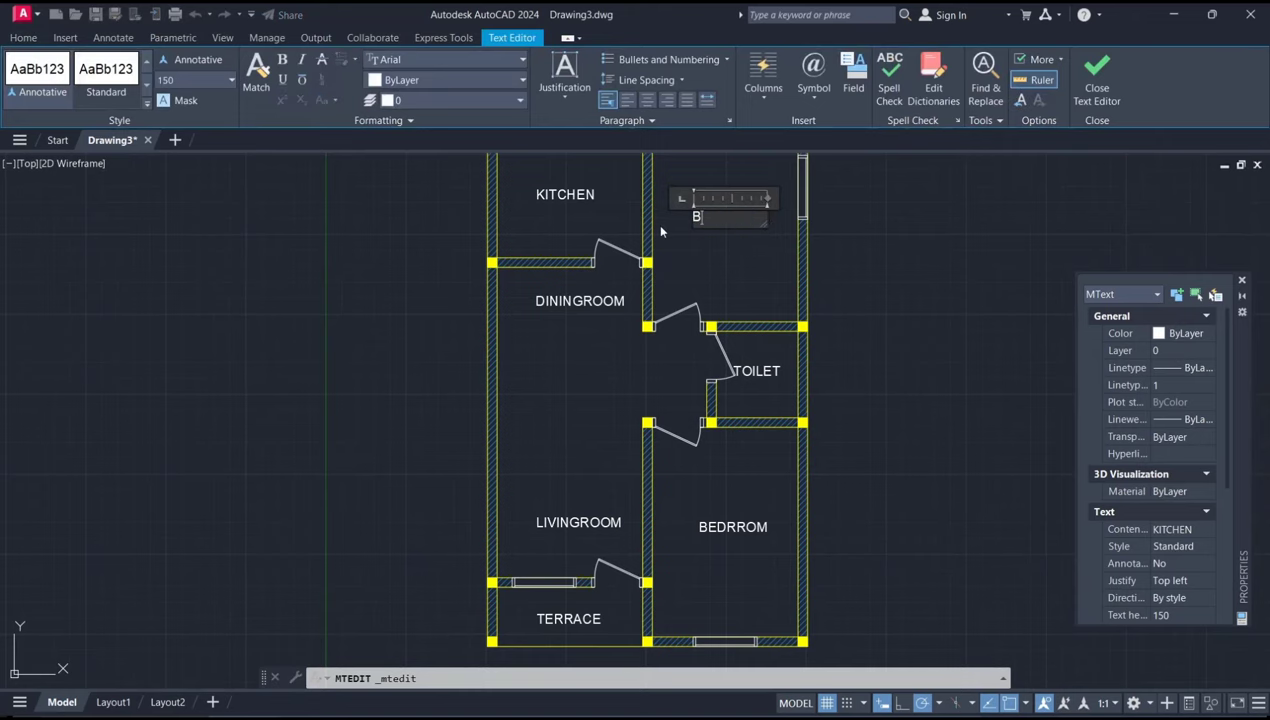
type("EDROOM")
left_click(880, 285)
scroll(866, 363, "down", 3)
middle_click_drag(866, 363, 817, 407)
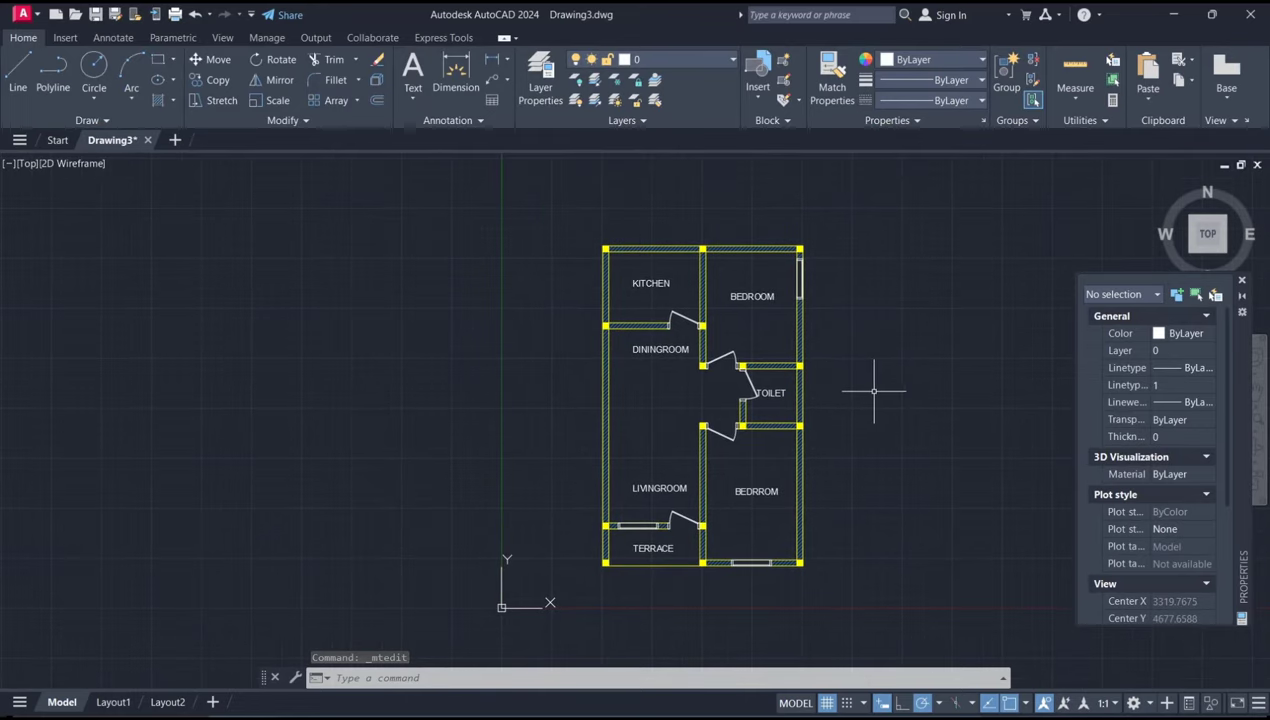
- Make the Annotative dimension style current and begin modifying it
middle_click_drag(853, 355, 788, 383)
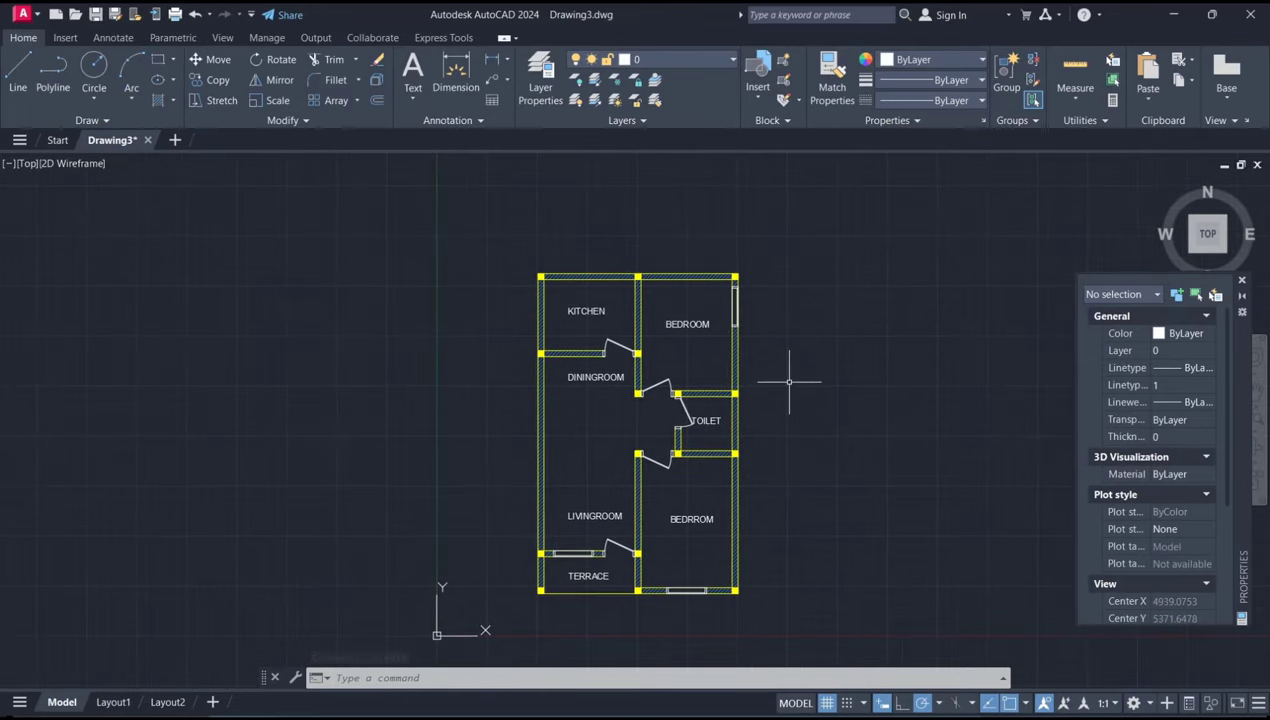
type("D")
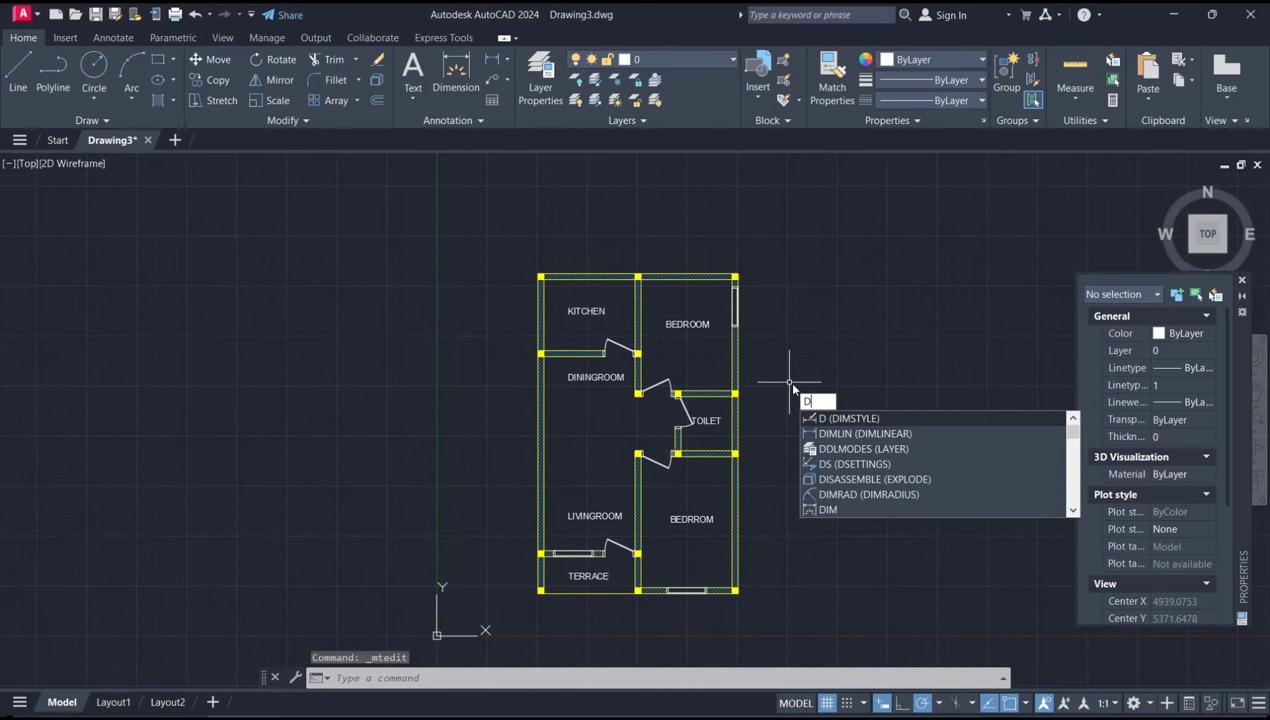
key("Return")
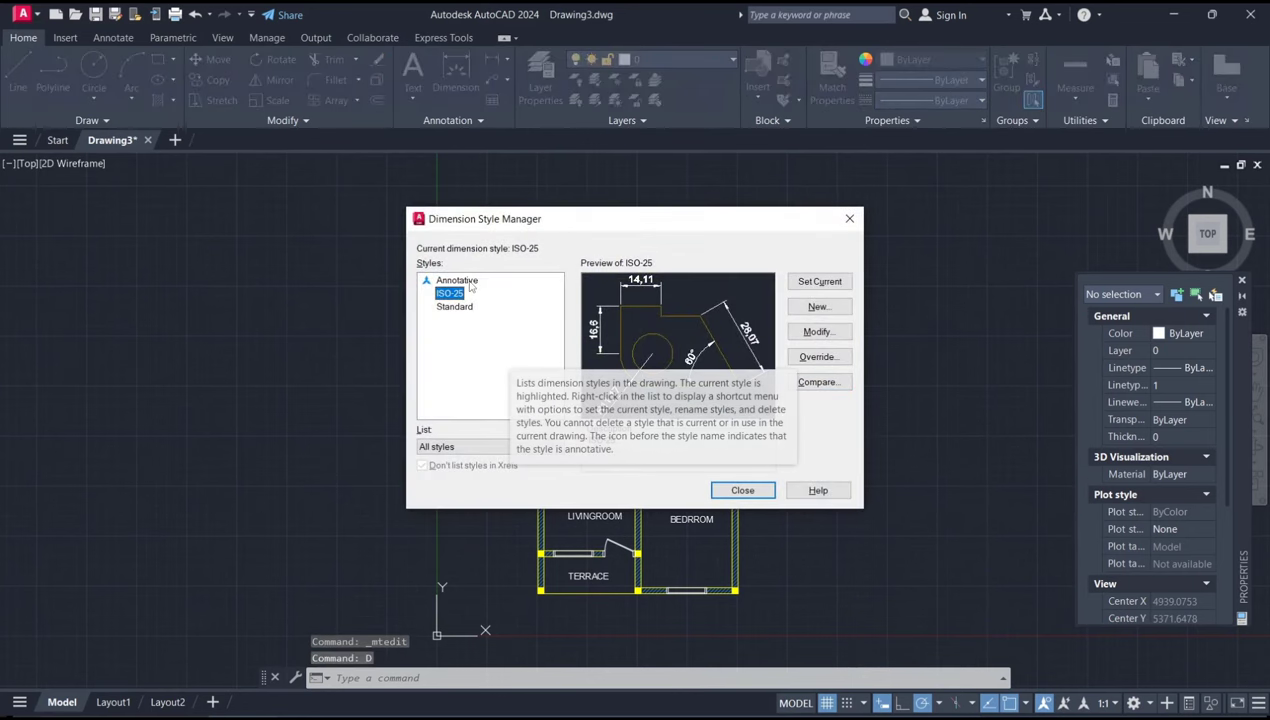
left_click(471, 283)
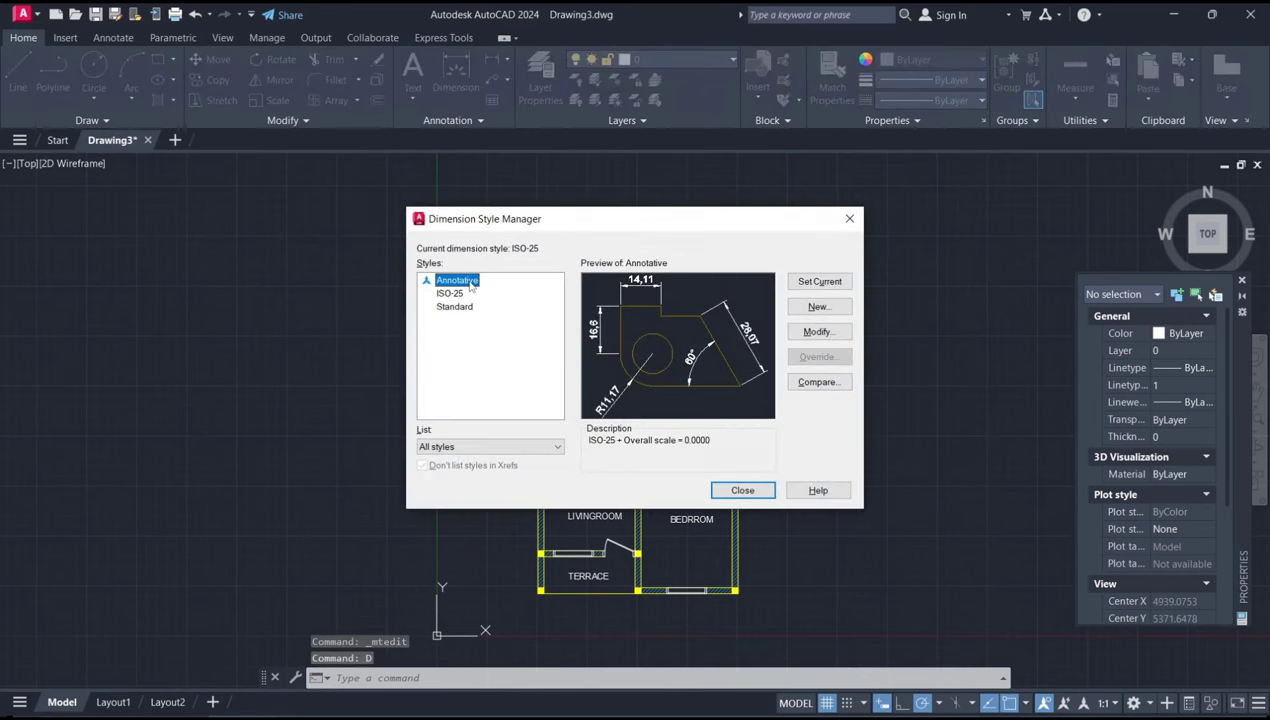
left_click(820, 282)
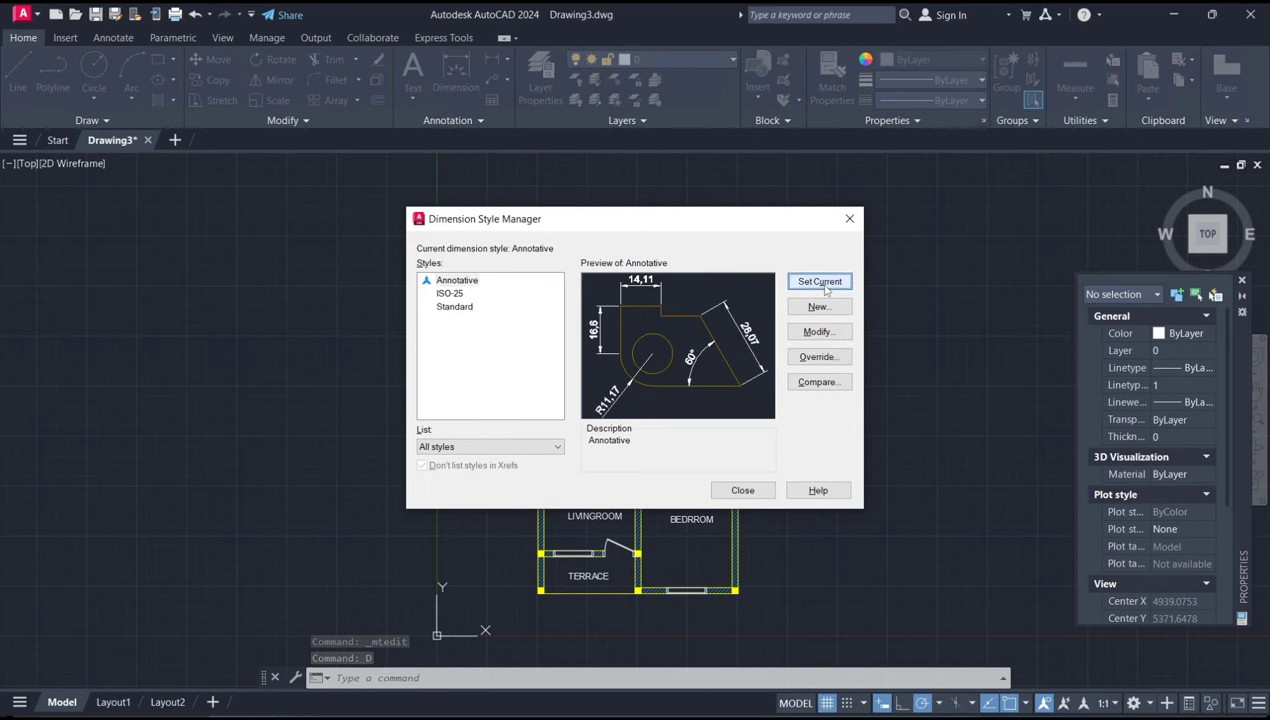
left_click(819, 333)
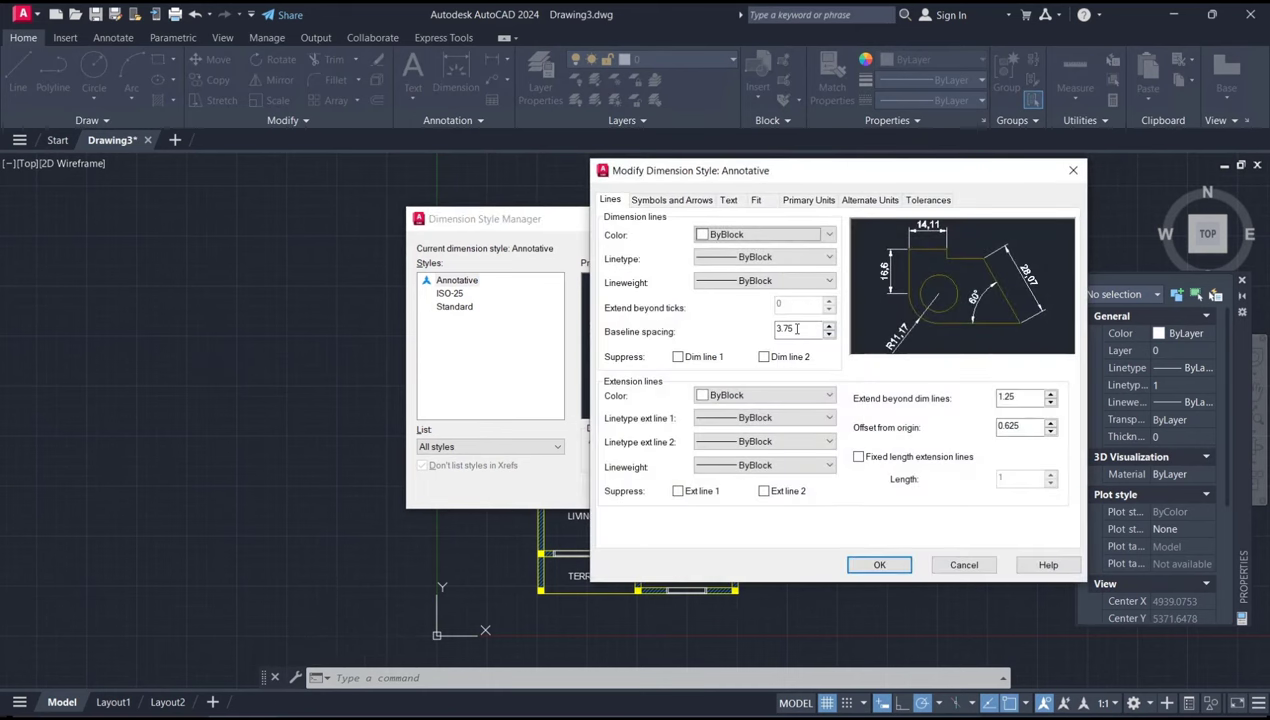
left_click(778, 324)
- Set Red dimension and extension lines and Architectural tick arrowheads
left_click(727, 236)
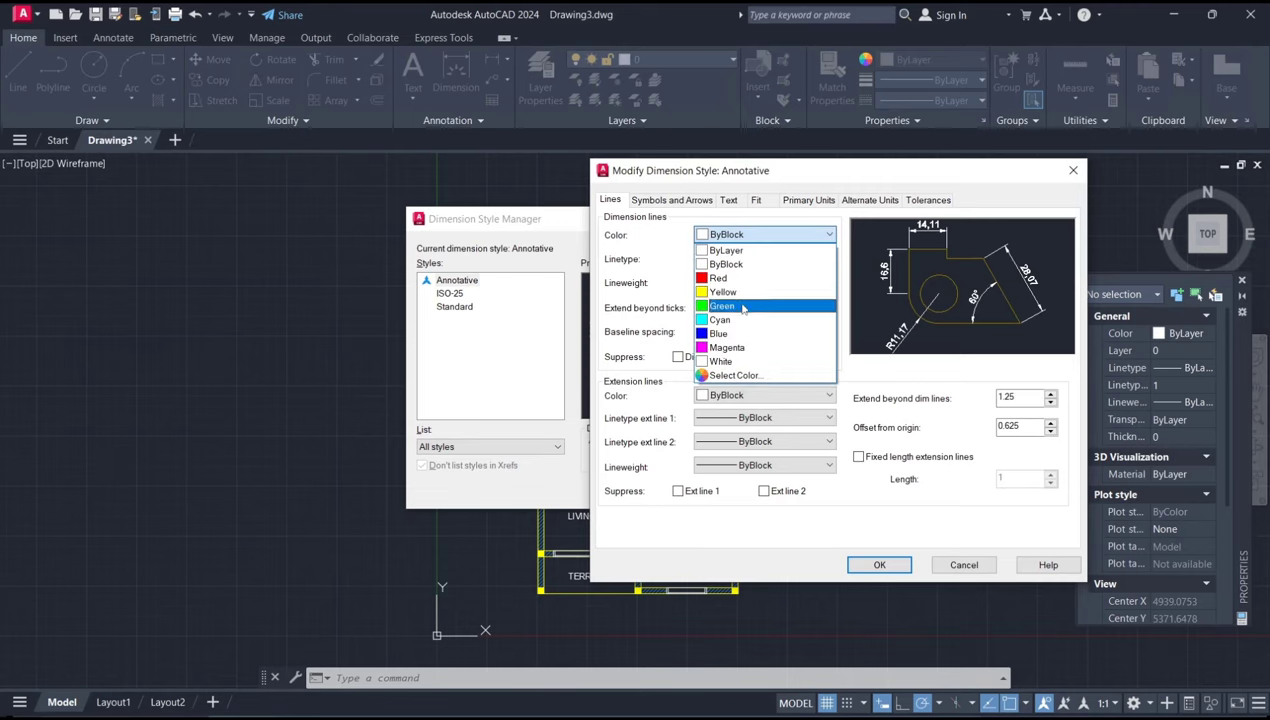
left_click(745, 278)
left_click(760, 395)
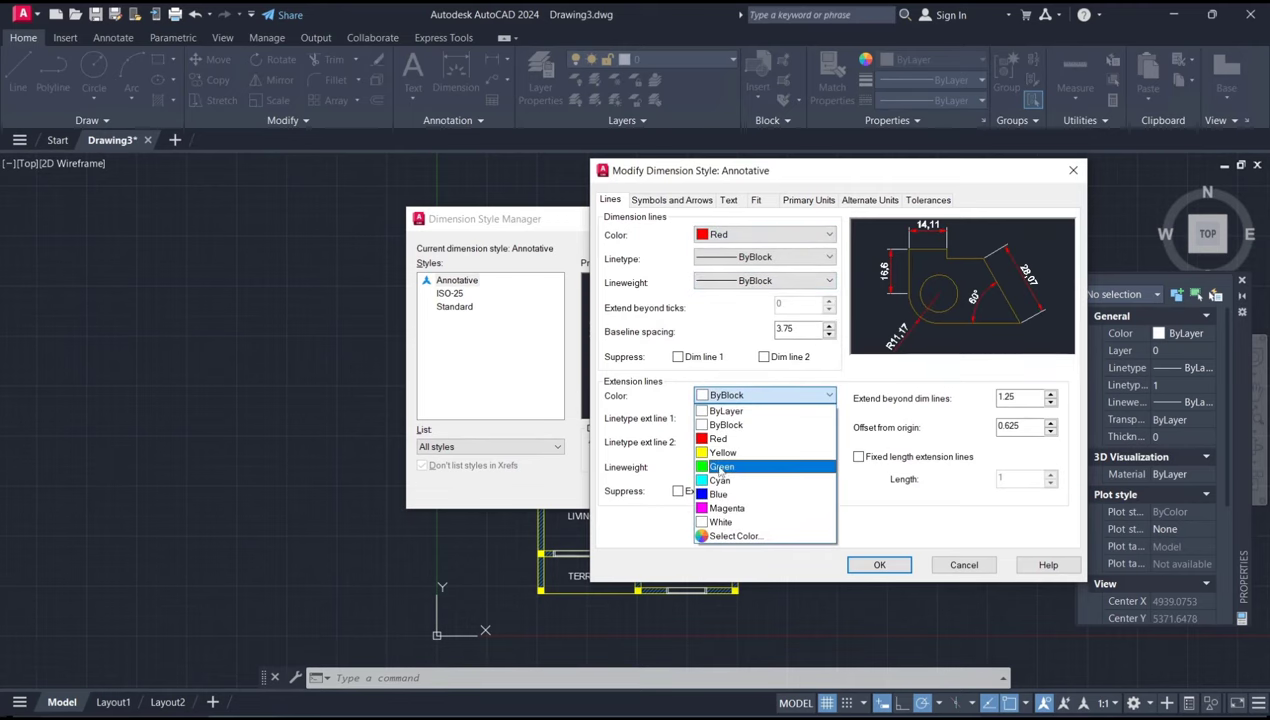
left_click(731, 443)
left_click(670, 203)
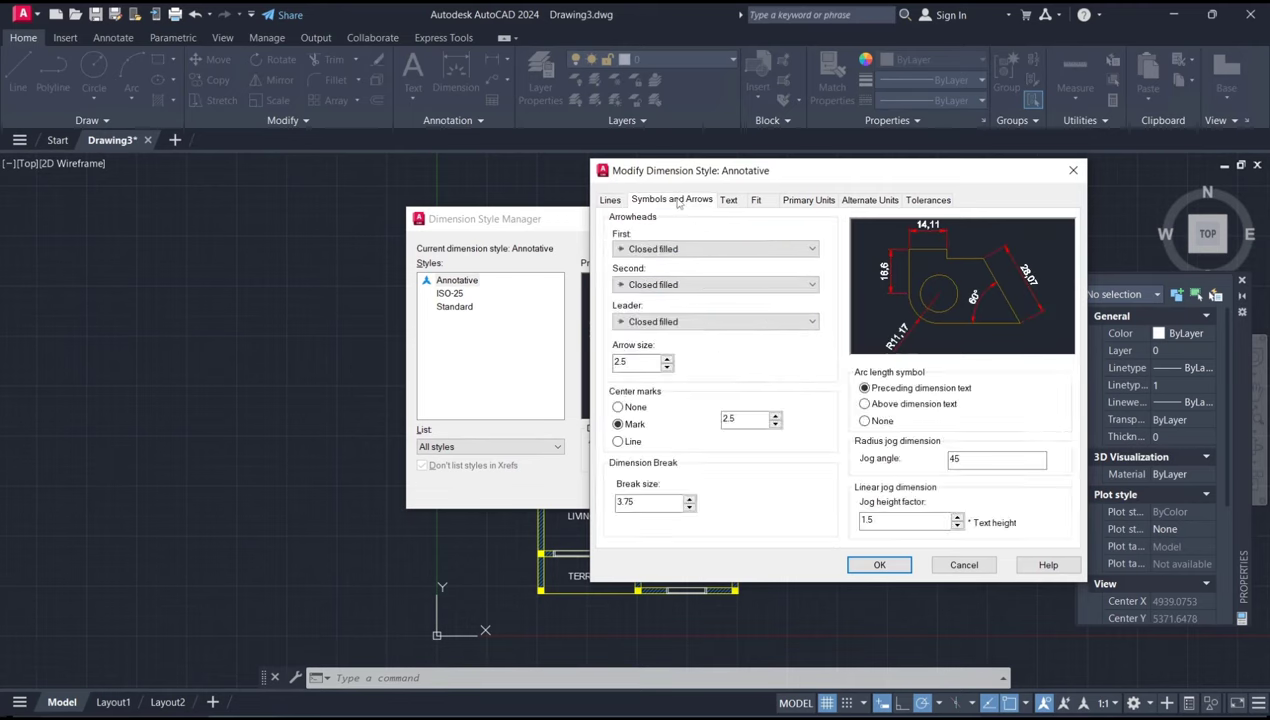
left_click(678, 249)
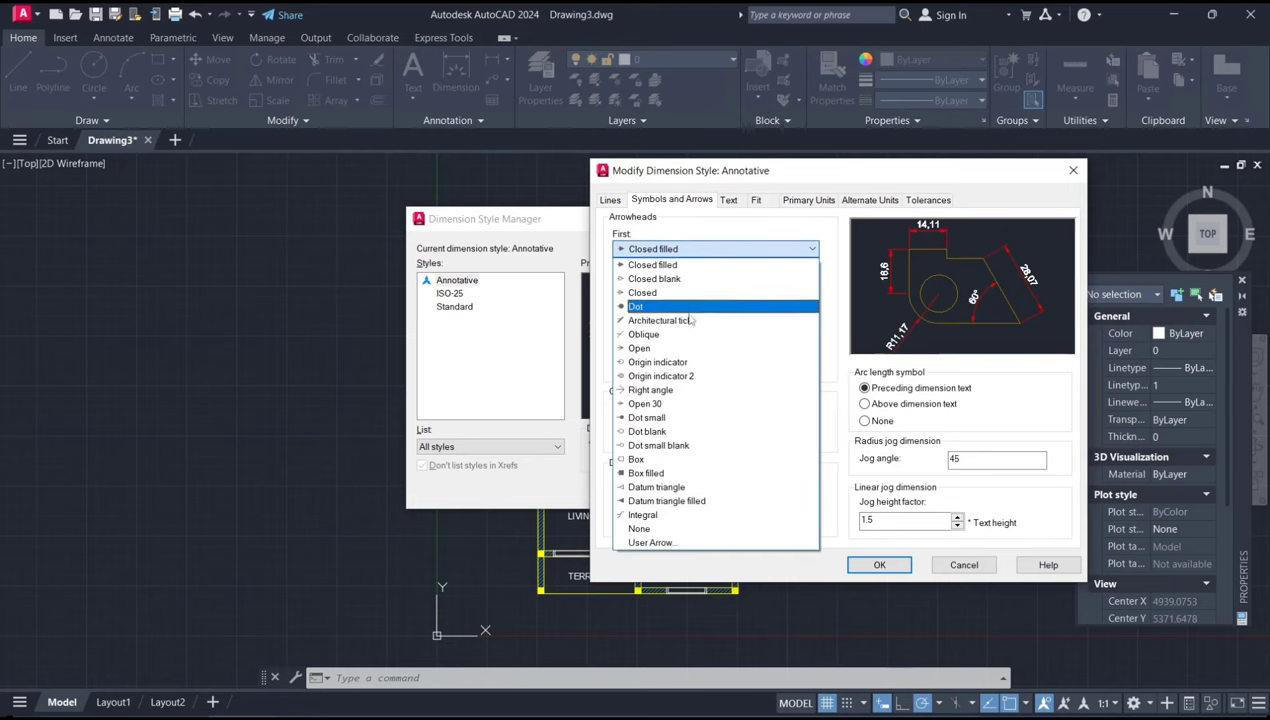
left_click(689, 321)
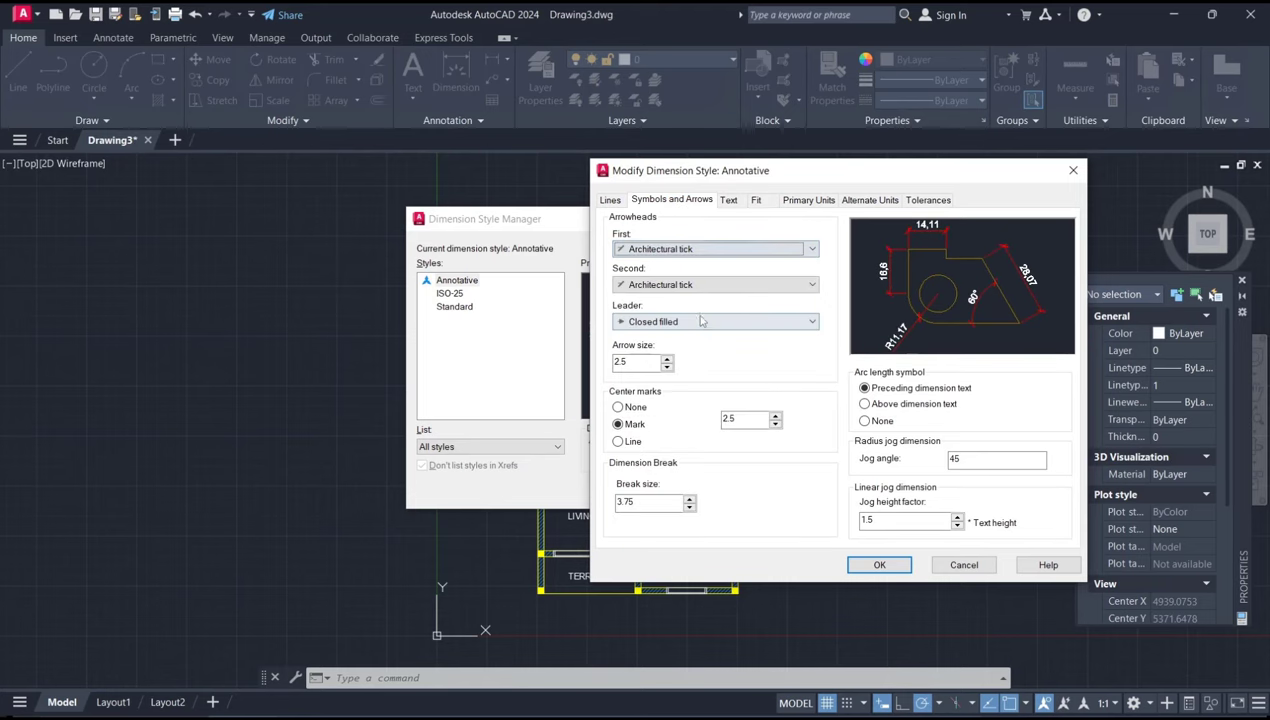
left_click(728, 201)
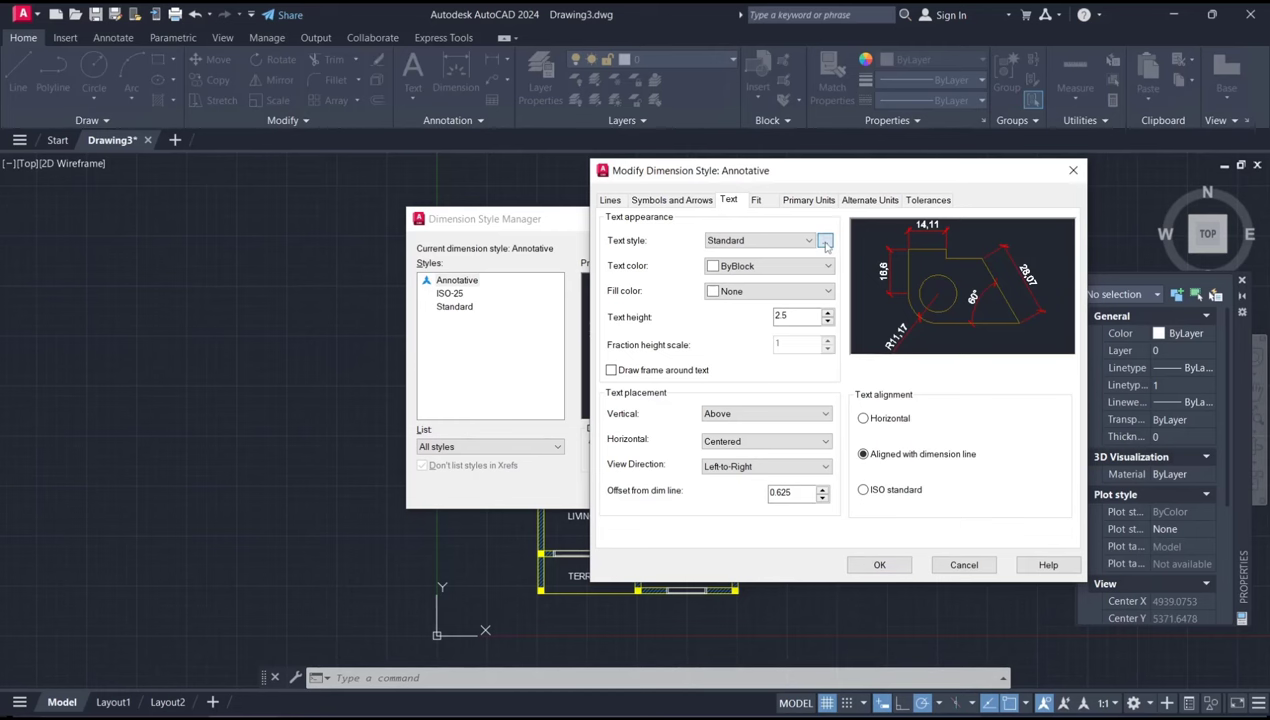
- Change the dimension text style's font to ISOCPEUR
left_click(824, 241)
left_click(877, 301)
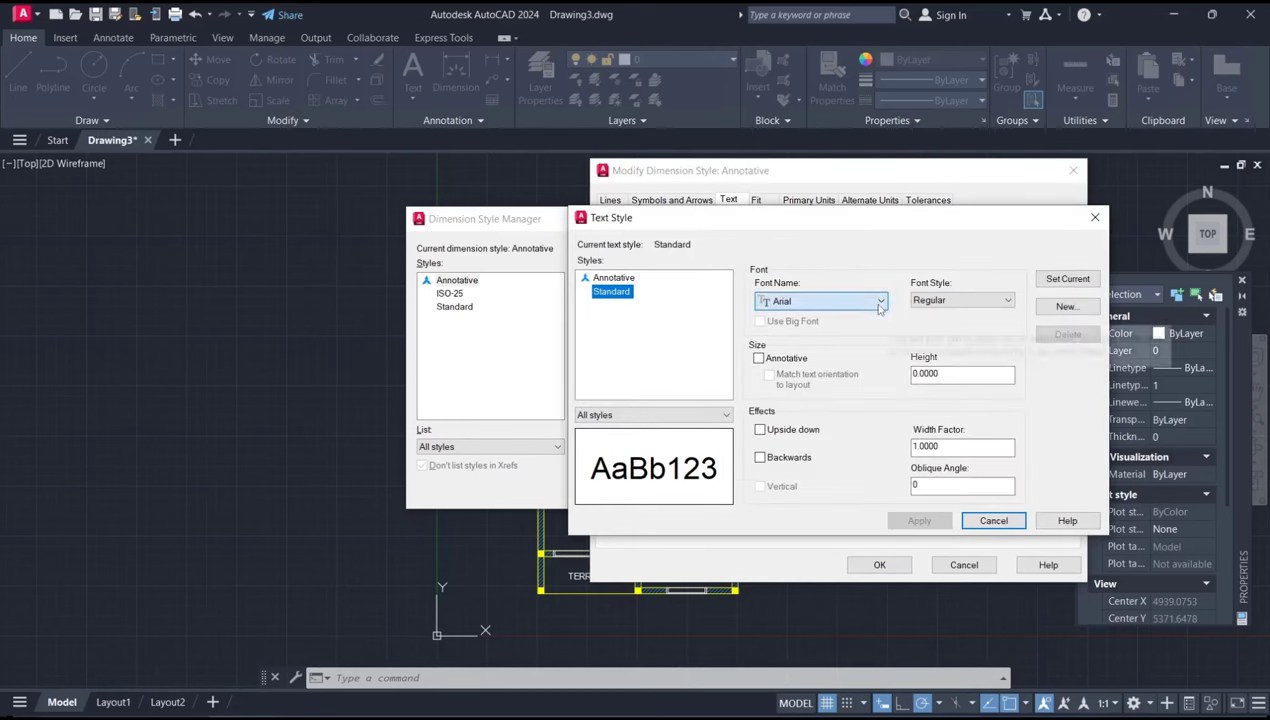
scroll(868, 325, "down", 5)
scroll(865, 339, "down", 5)
scroll(865, 339, "down", 5)
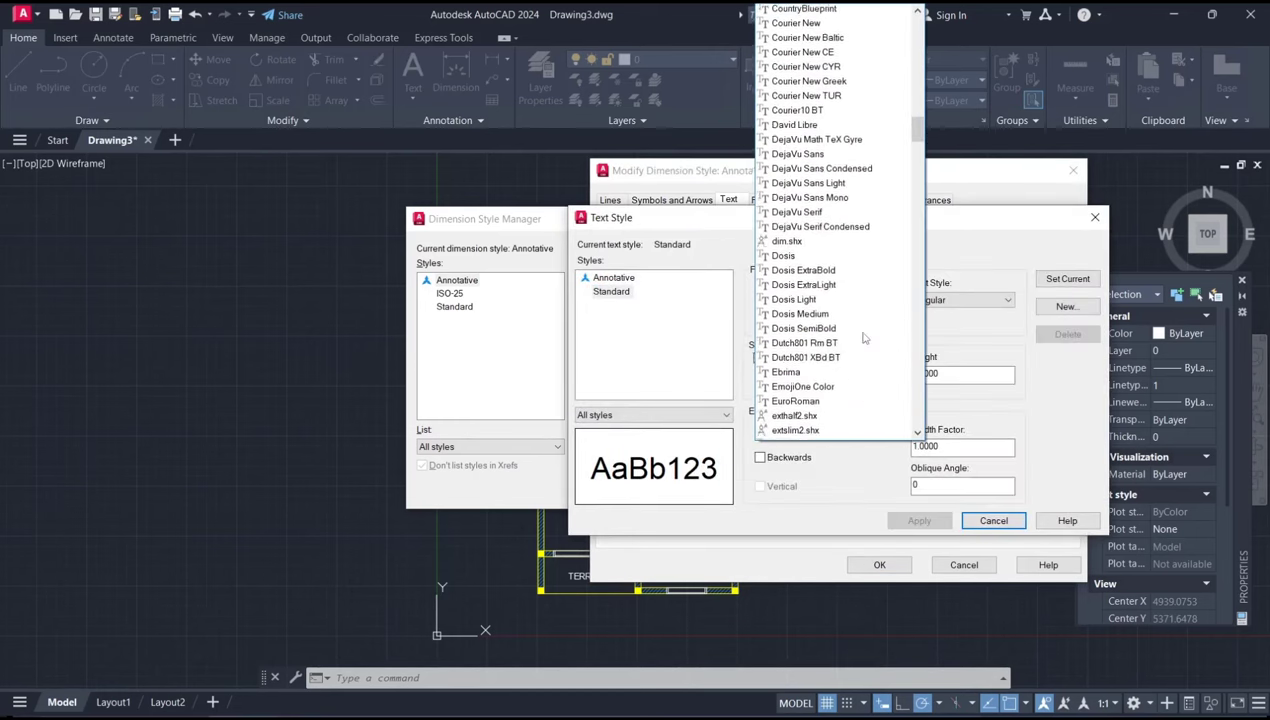
scroll(865, 339, "down", 3)
scroll(865, 339, "down", 3)
scroll(865, 339, "down", 3)
scroll(865, 339, "down", 3)
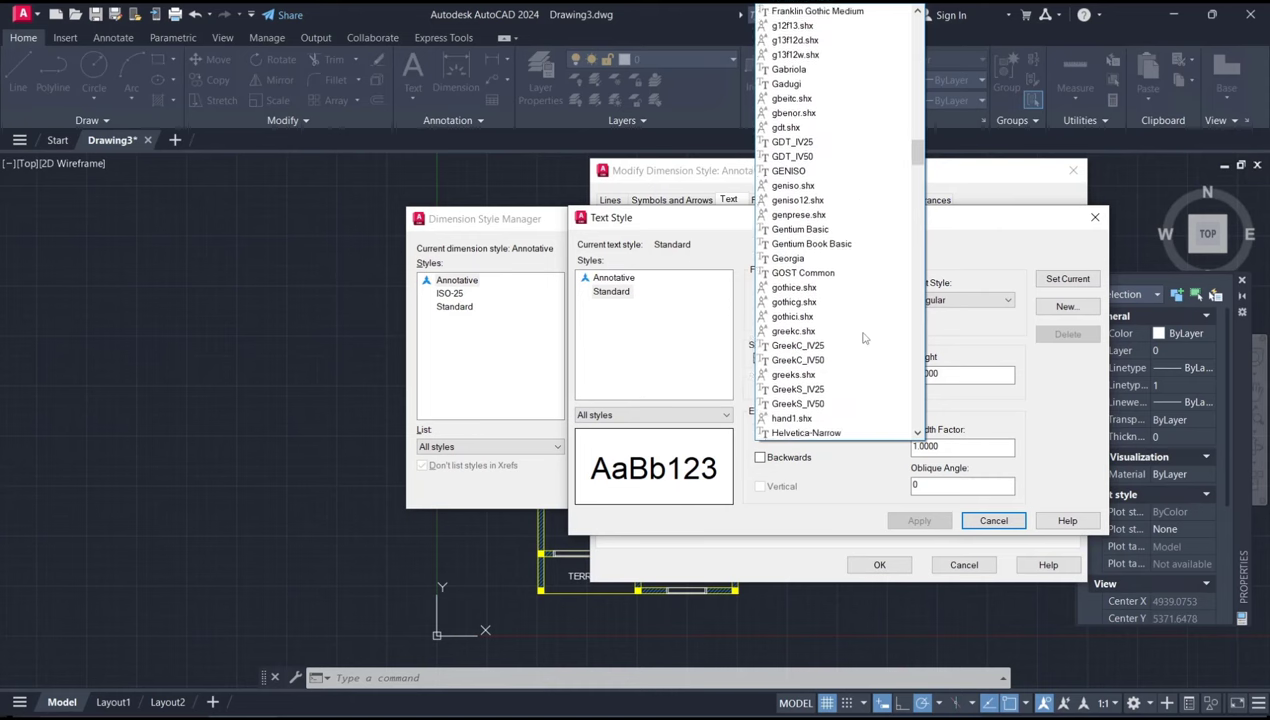
scroll(865, 339, "down", 4)
scroll(865, 339, "down", 2)
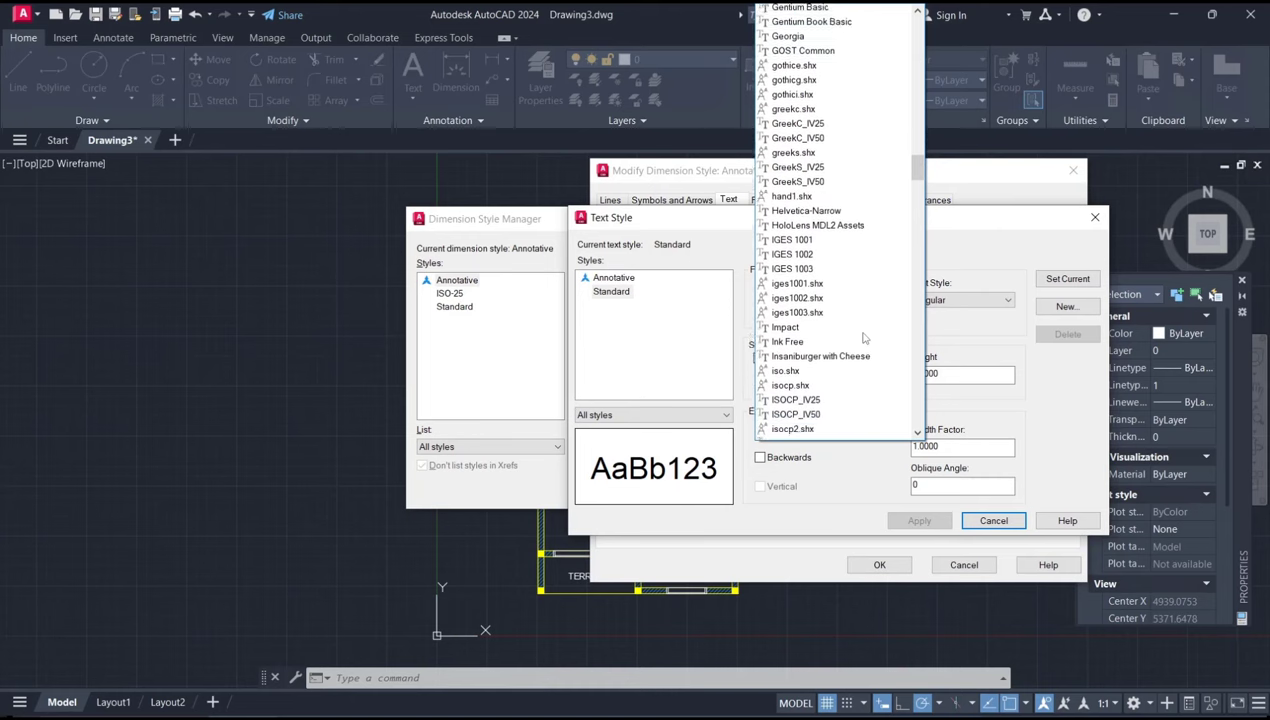
scroll(865, 339, "down", 1)
scroll(848, 360, "down", 2)
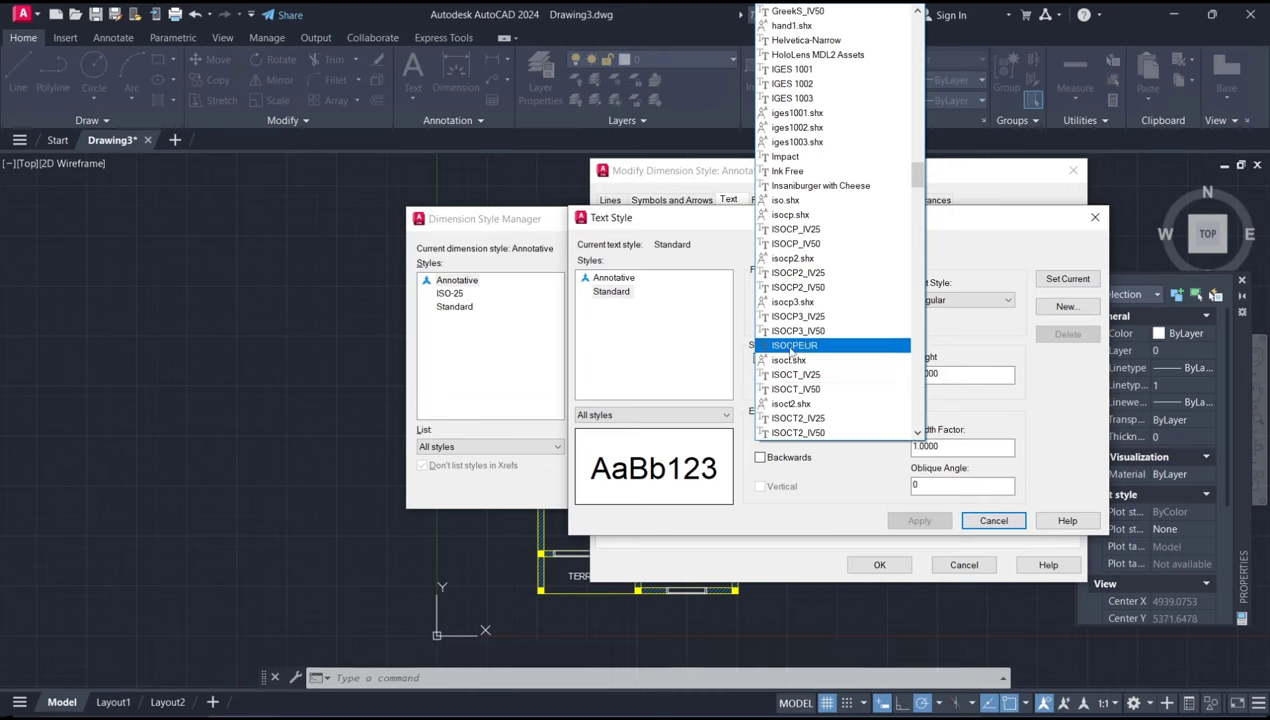
left_click(791, 345)
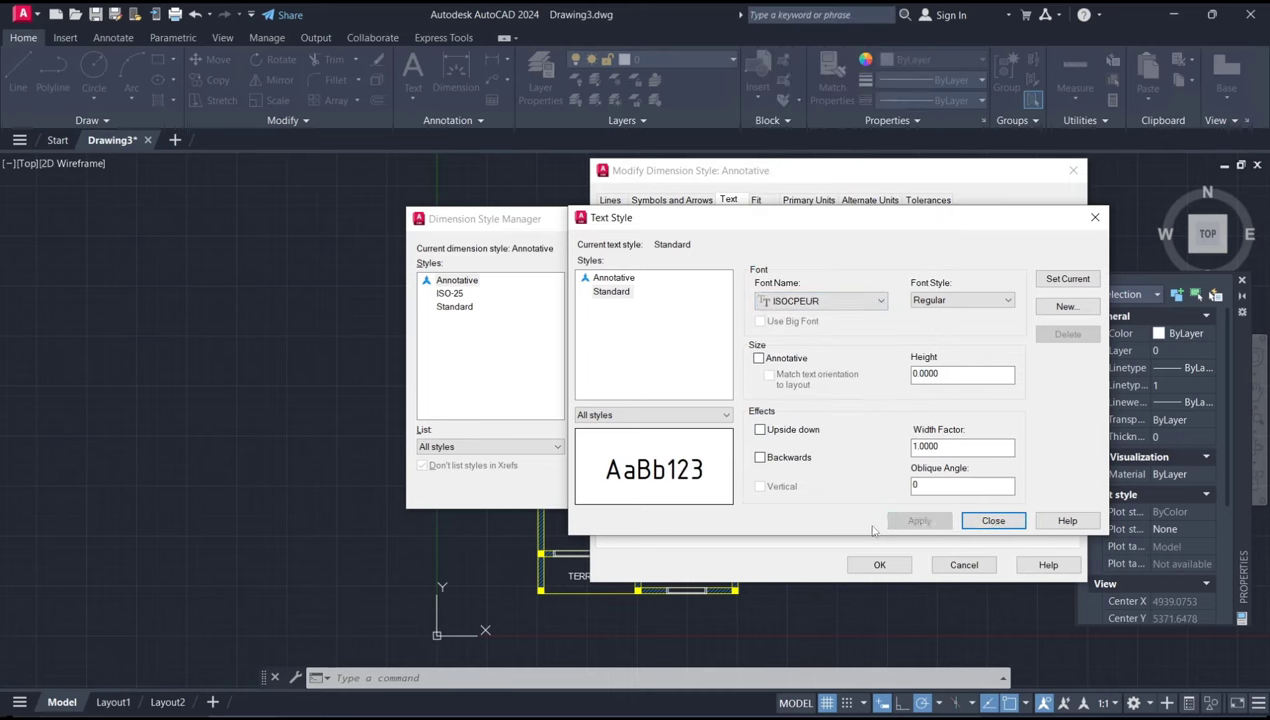
left_click(994, 524)
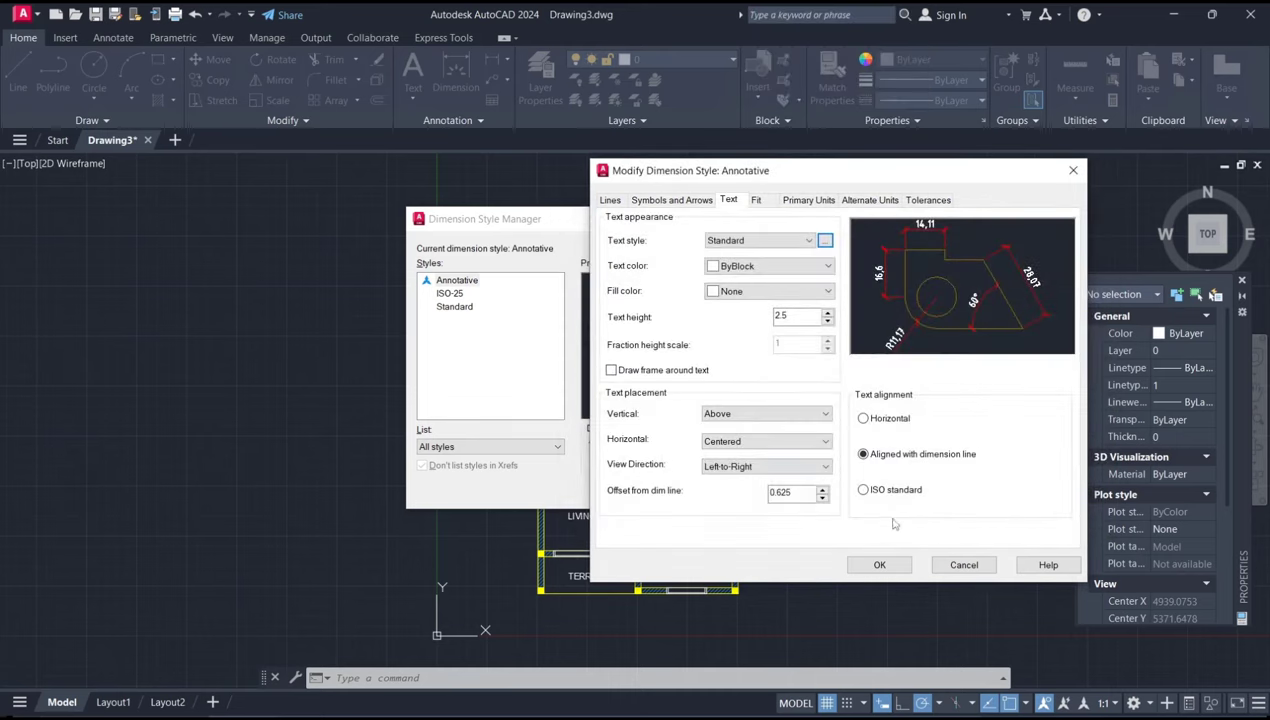
- Give the Annotative style Cyan text and make it the current dimension style
left_click(736, 268)
left_click(745, 355)
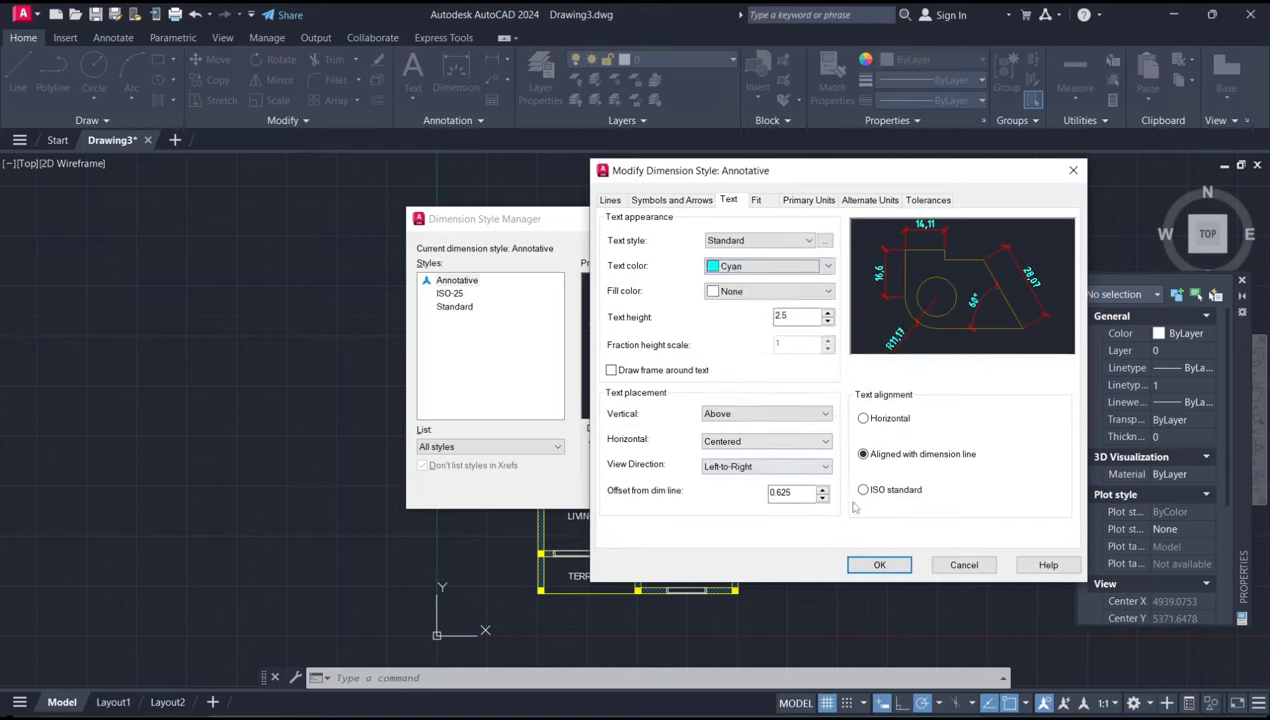
left_click(880, 565)
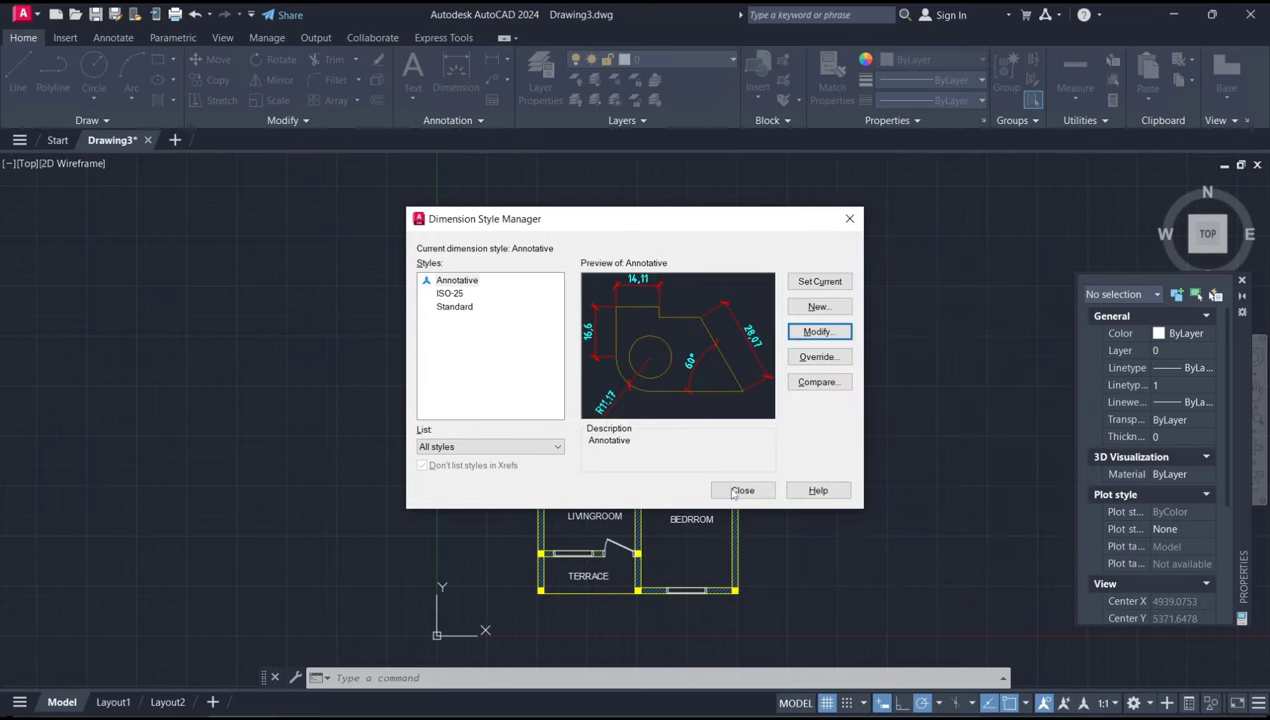
left_click(475, 282)
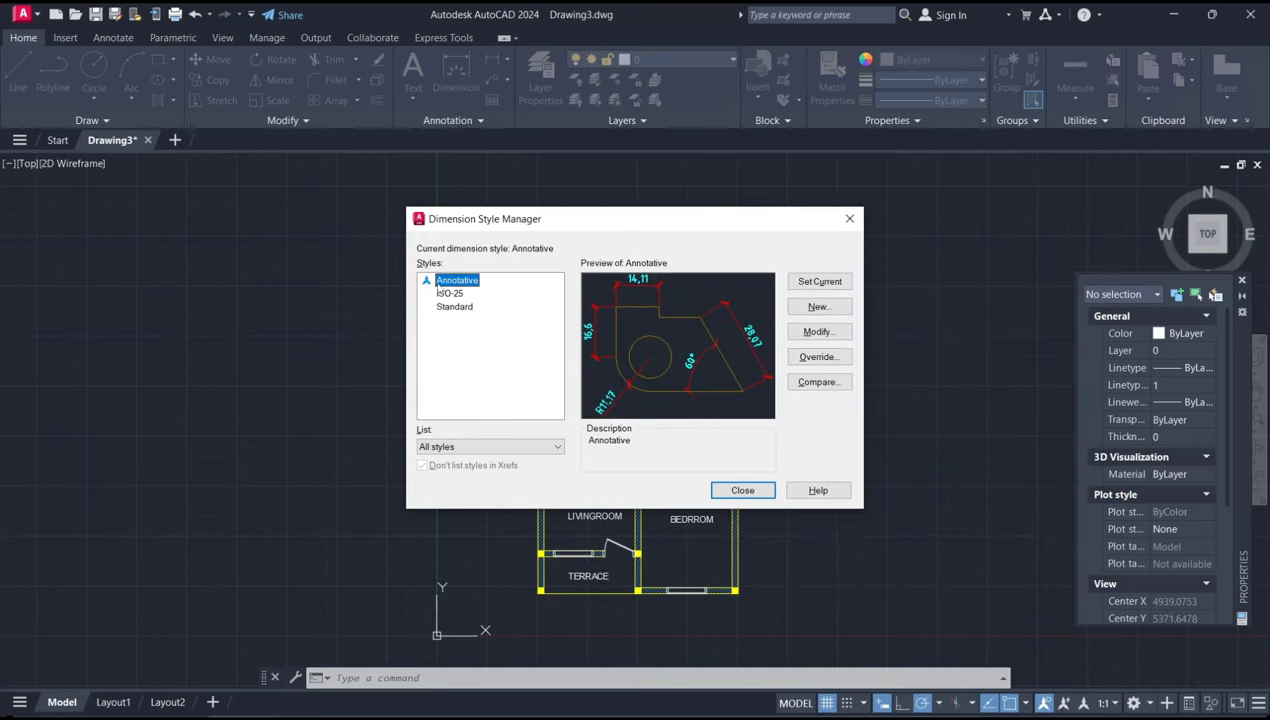
left_click(826, 285)
- Close the dimension style manager and choose 1:50 as the annotation scale
left_click(752, 491)
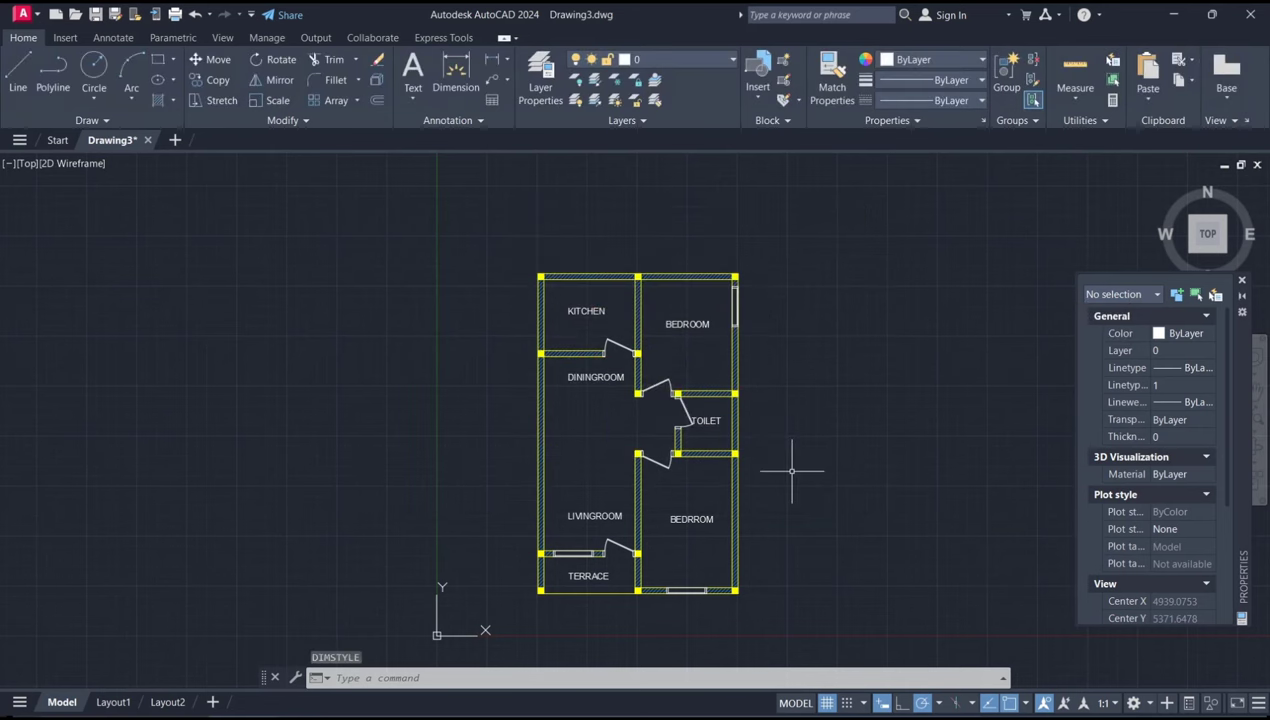
scroll(768, 442, "up", 2)
scroll(768, 442, "down", 2)
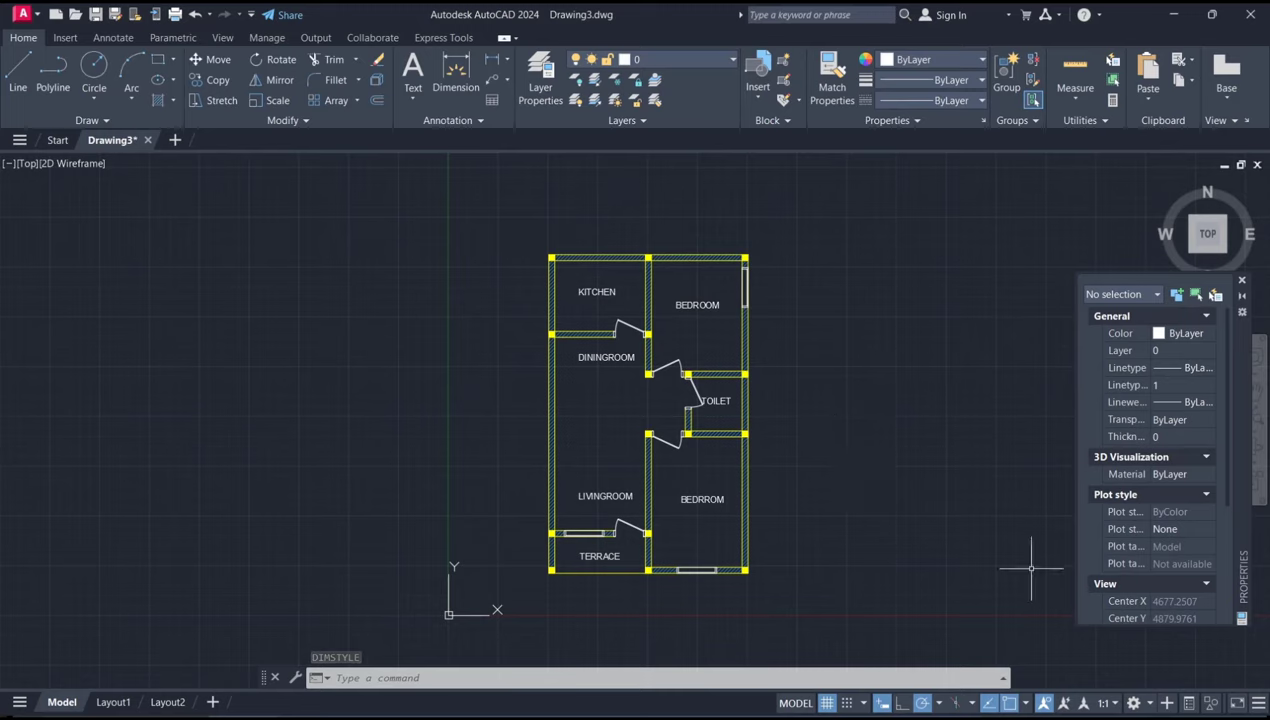
left_click(1114, 704)
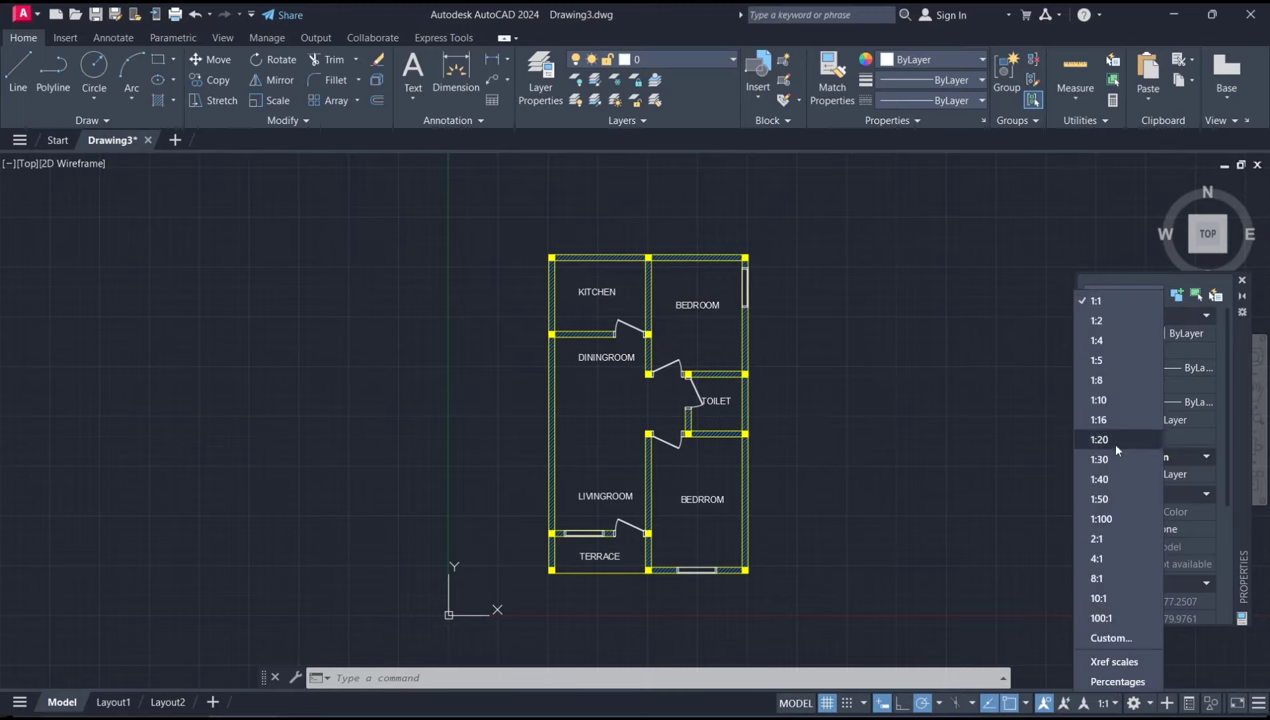
left_click(1111, 500)
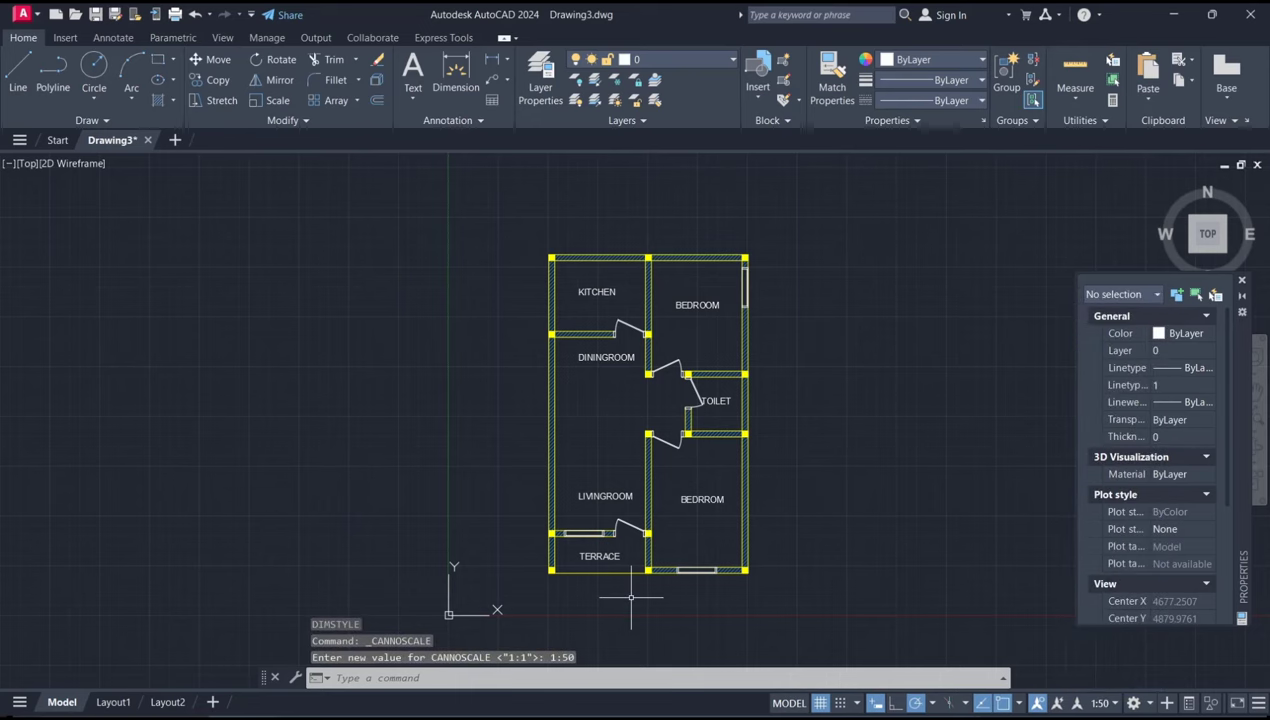
- Start a linear dimension with DIMLINEAR and turn on the cENTER layer
type("DIMLIN")
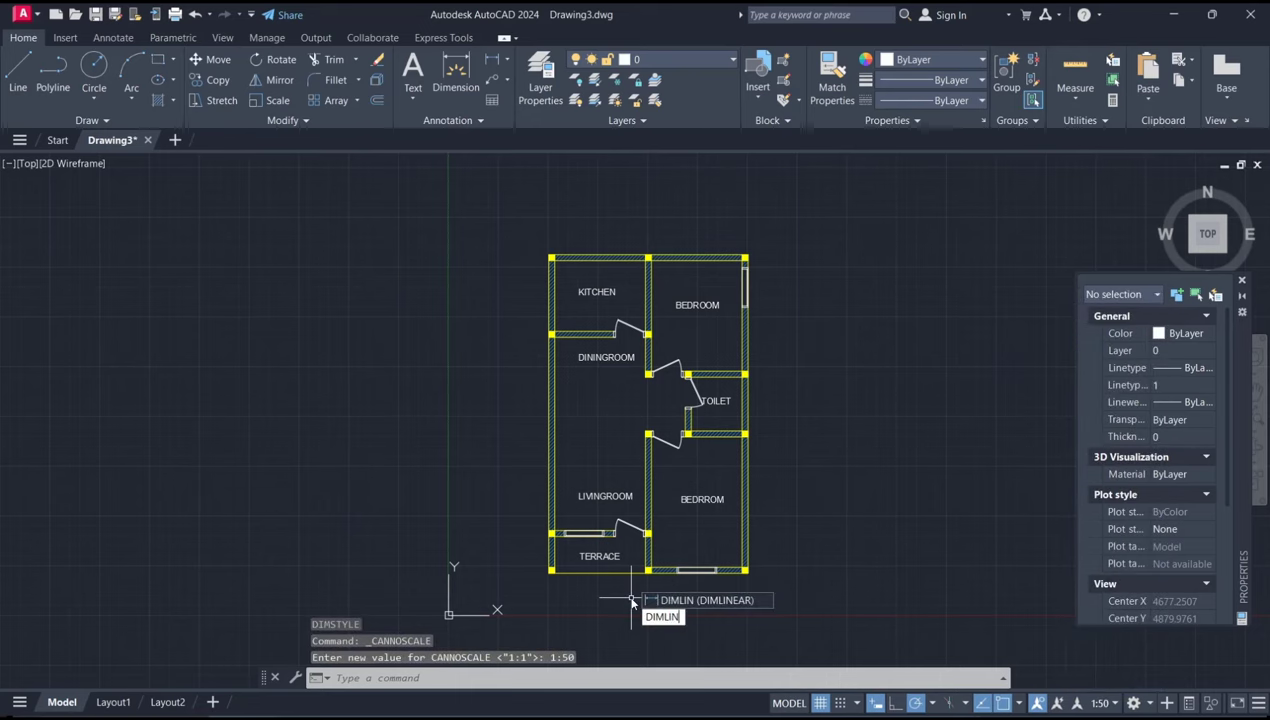
key("Return")
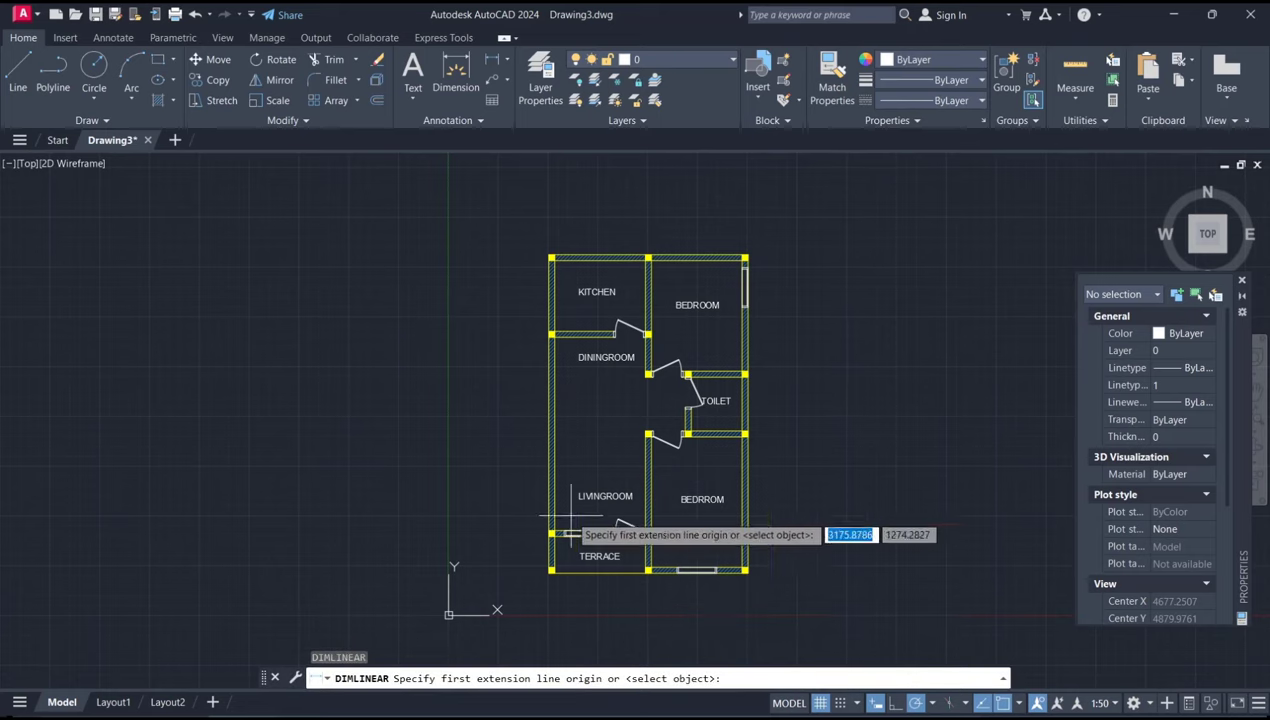
left_click(646, 61)
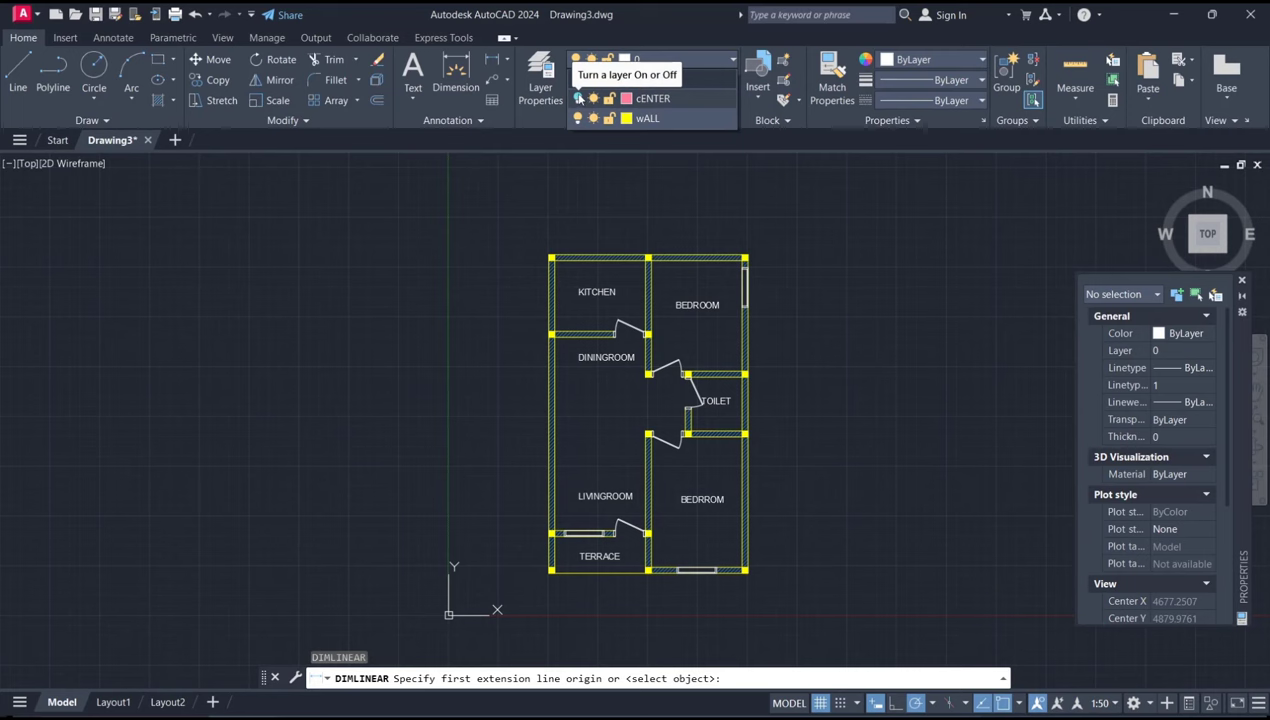
left_click(578, 98)
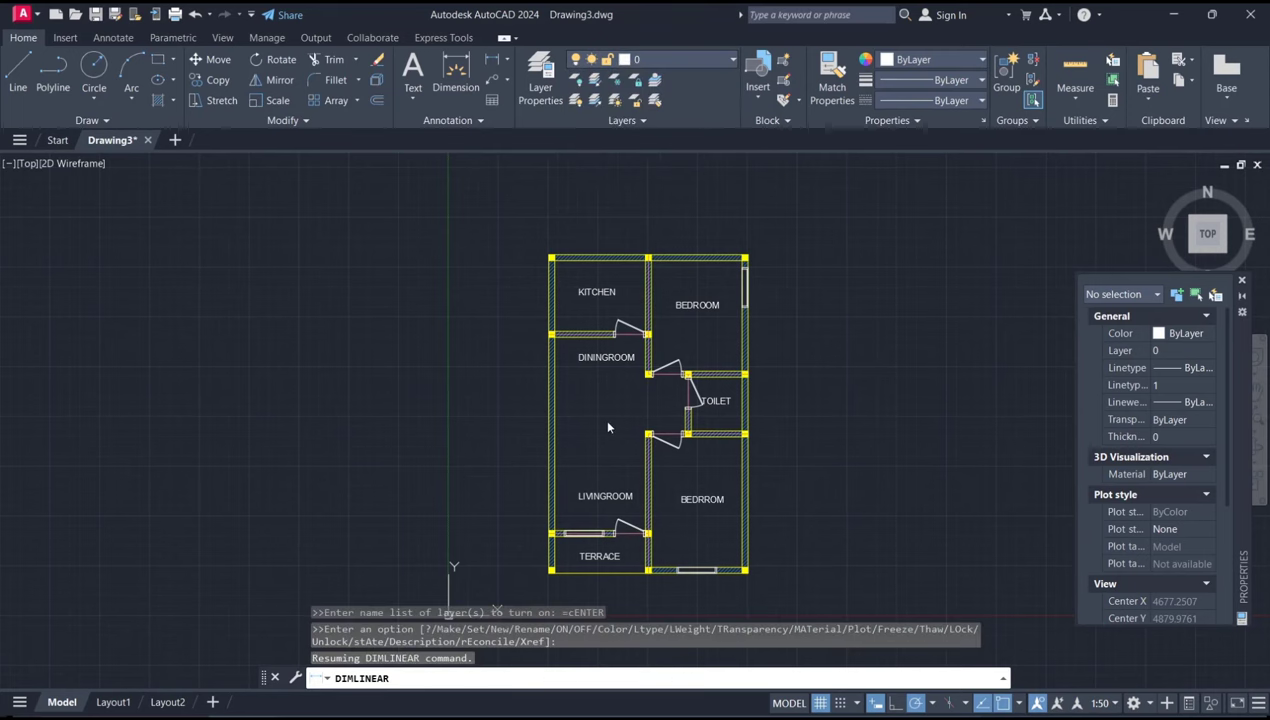
scroll(590, 490, "up", 2)
scroll(548, 467, "up", 6)
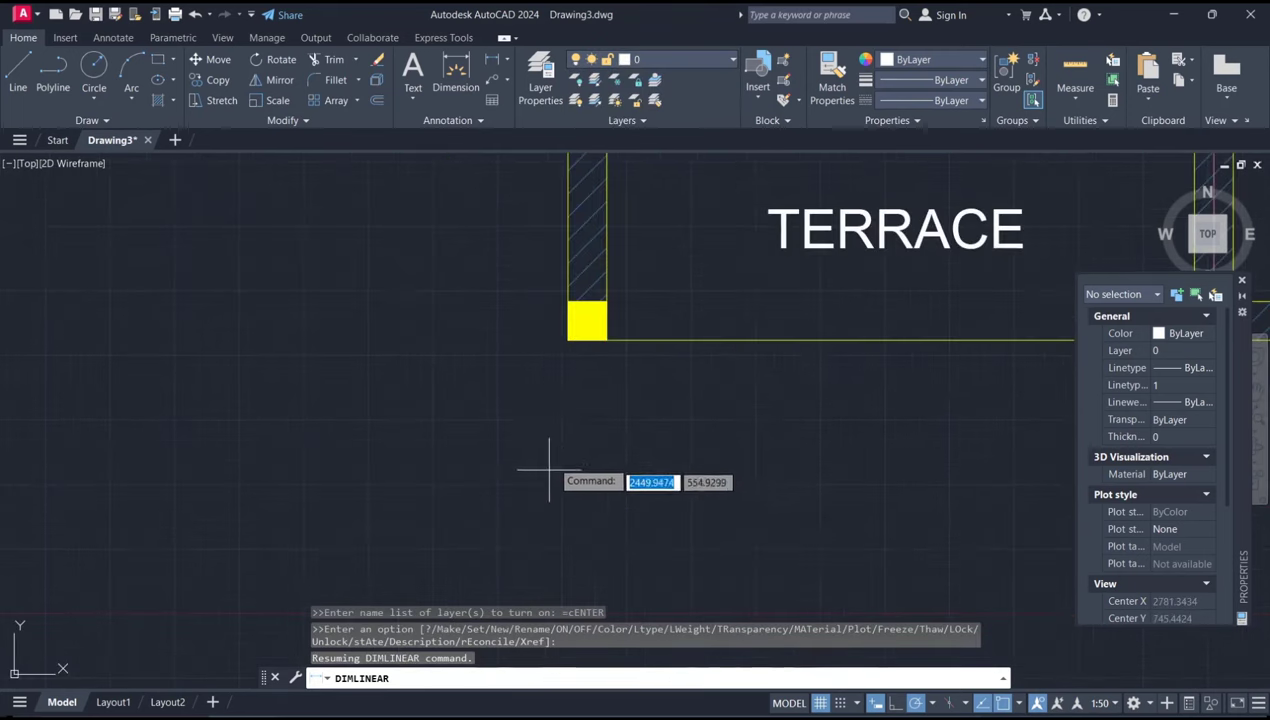
- Add a 2500 linear dimension below the terrace's bottom wall
left_click(567, 340)
scroll(567, 340, "down", 5)
scroll(820, 383, "down", 2)
scroll(547, 400, "up", 8)
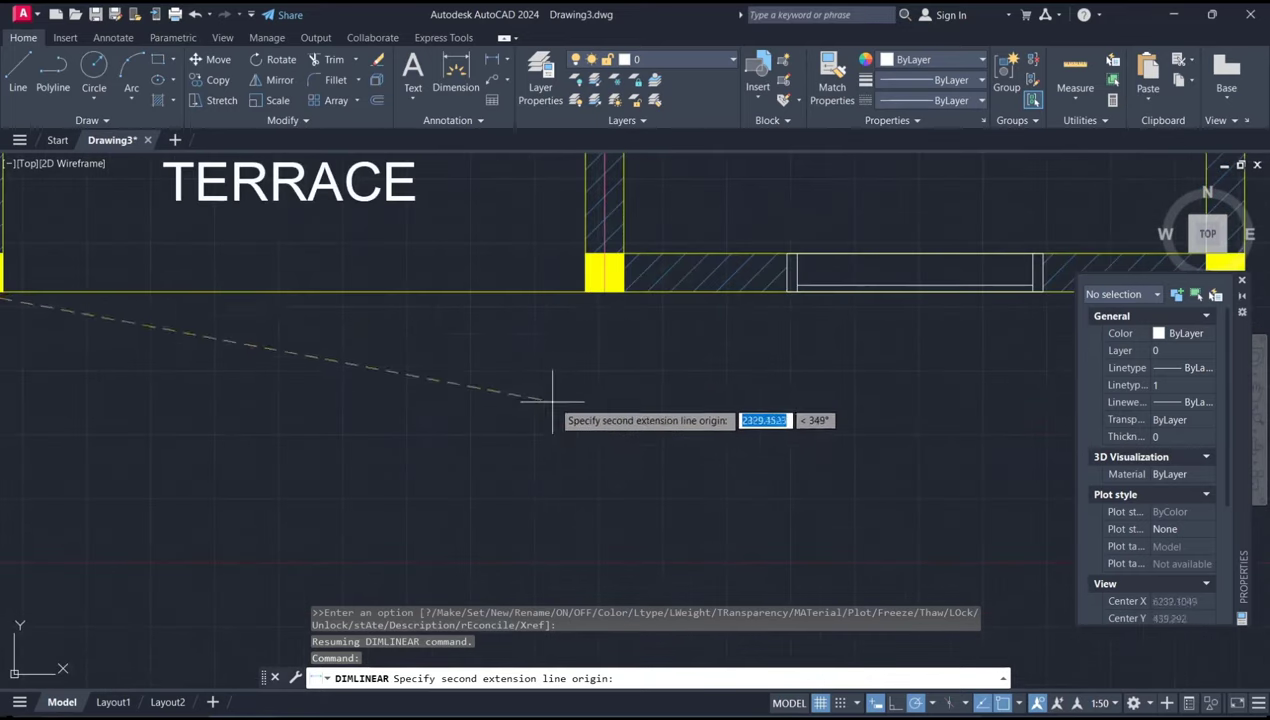
left_click(604, 295)
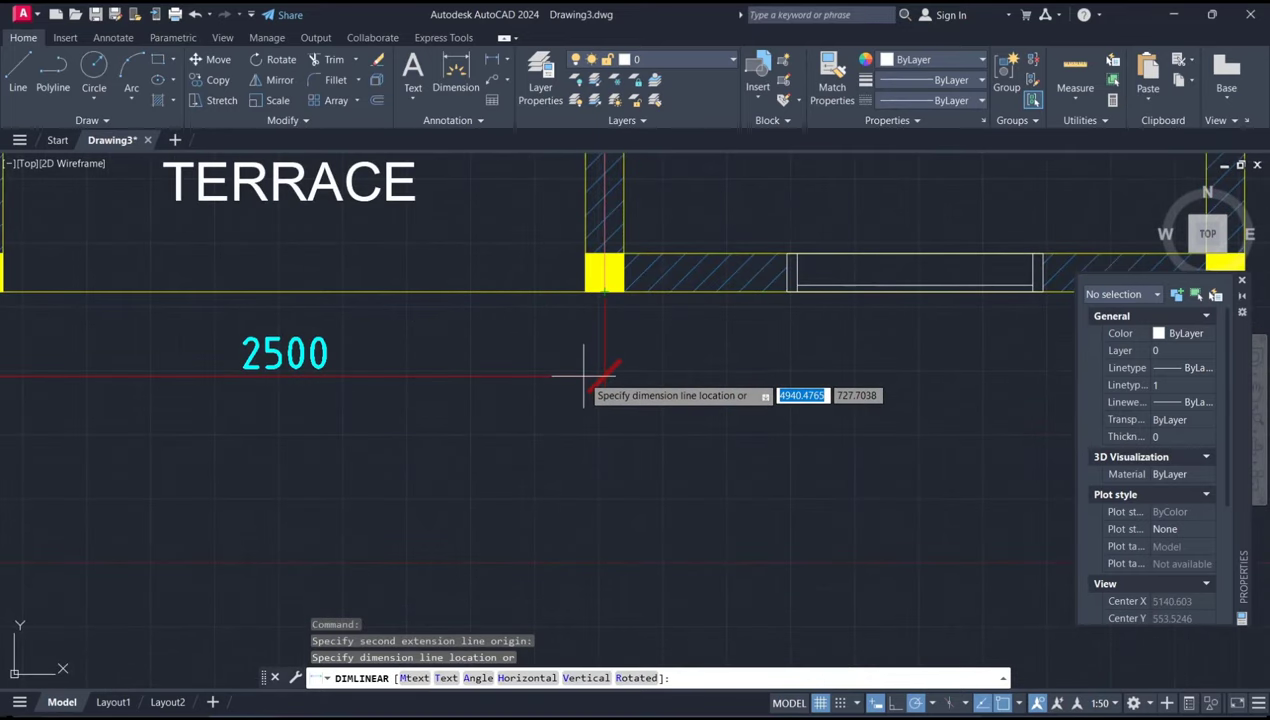
left_click(592, 376)
middle_click_drag(669, 363, 629, 445)
- Add a second 2500 dimension in line beneath the bedroom's bottom wall
key("Return")
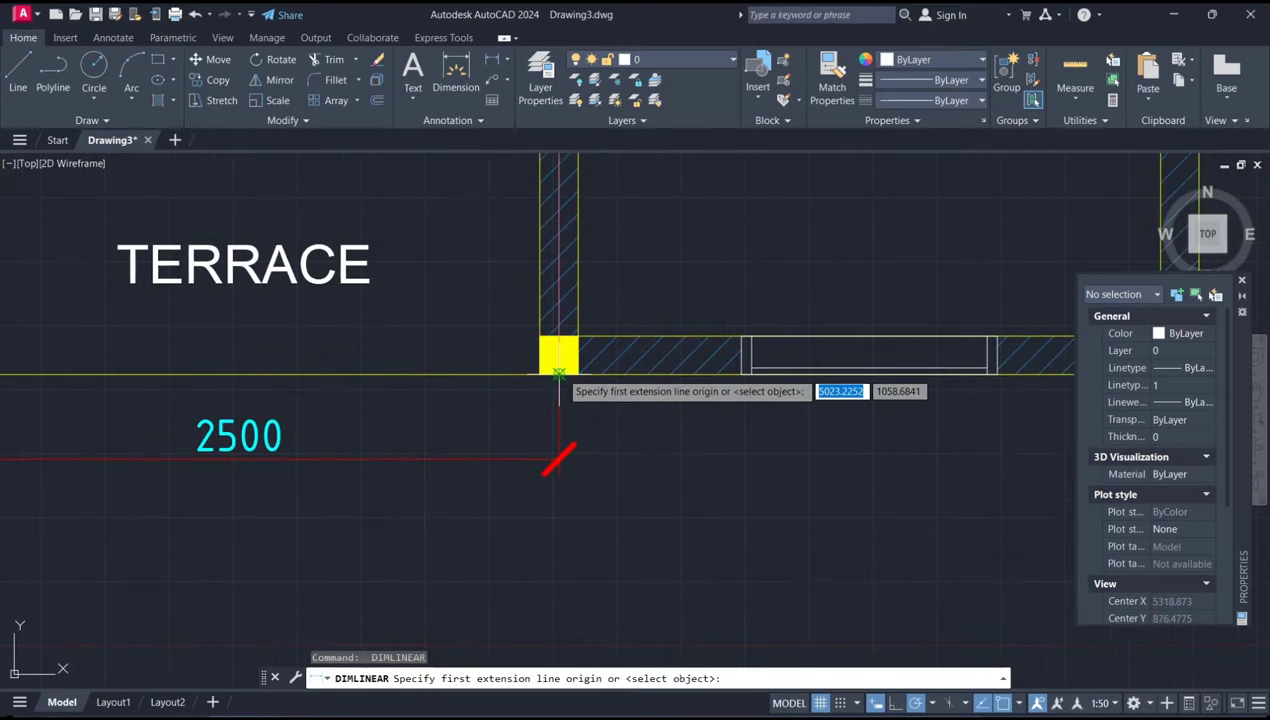
left_click(558, 380)
scroll(600, 420, "down", 3)
scroll(770, 430, "up", 2)
scroll(770, 380, "up", 1)
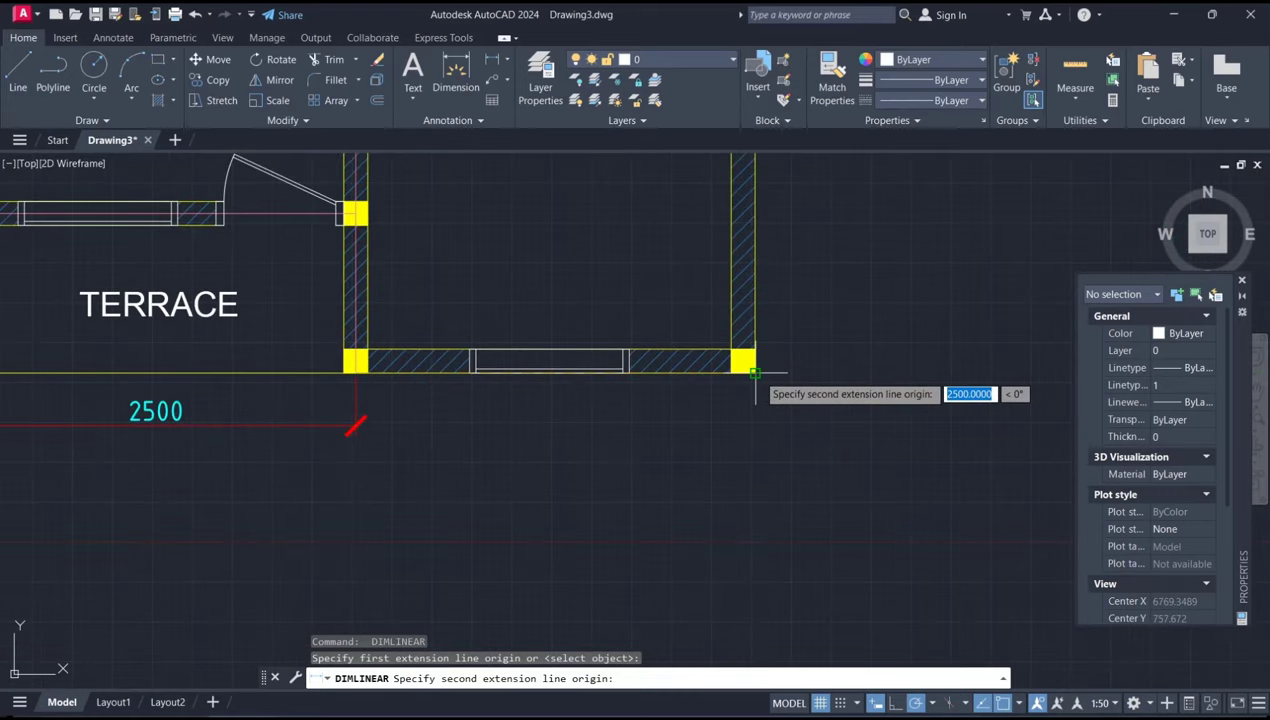
left_click(769, 373)
left_click(355, 426)
scroll(355, 426, "down", 4)
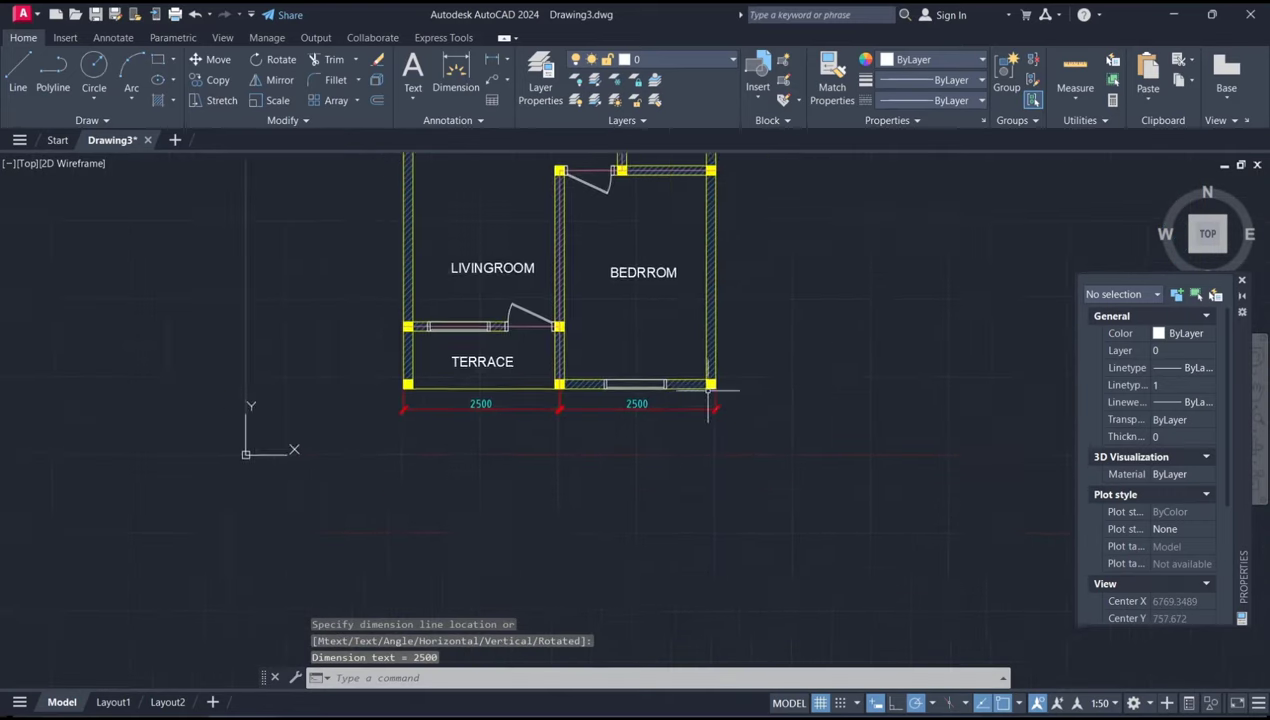
scroll(737, 453, "up", 4)
key("Return")
- Dimension the right wall beside the bedroom with a vertical 3500
left_click(708, 492)
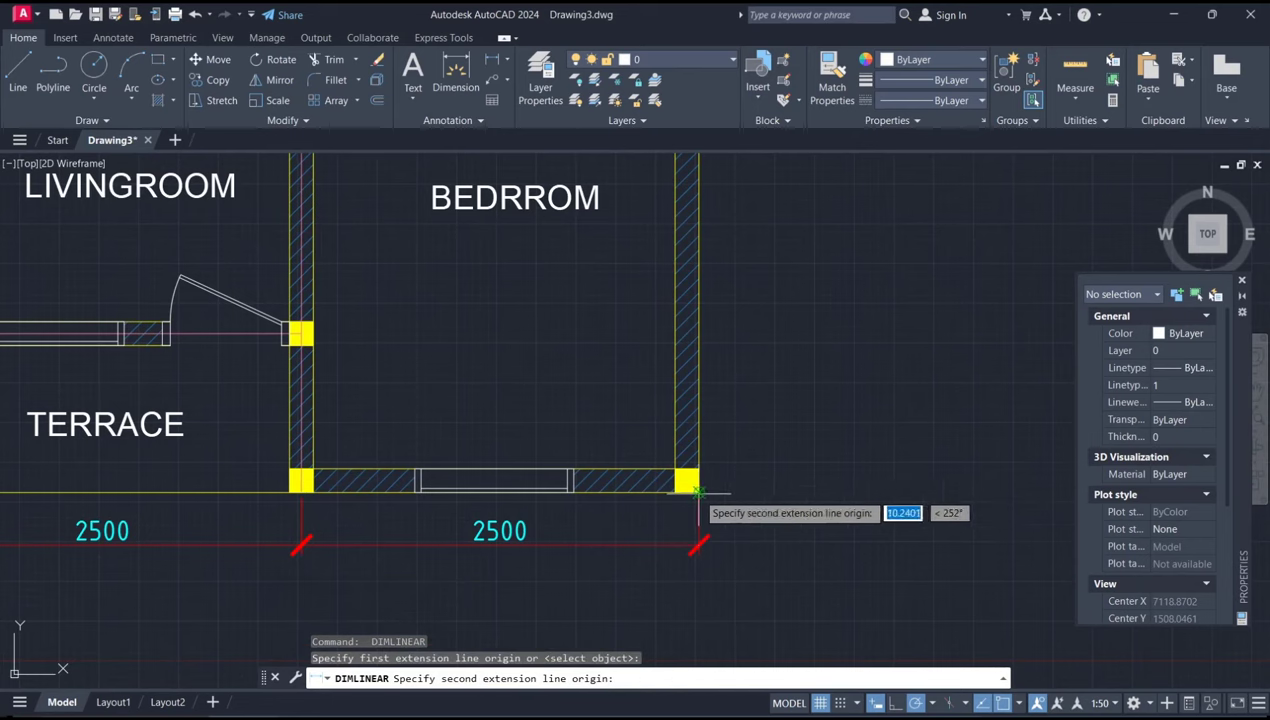
scroll(740, 450, "down", 3)
scroll(760, 395, "up", 2)
scroll(700, 320, "up", 2)
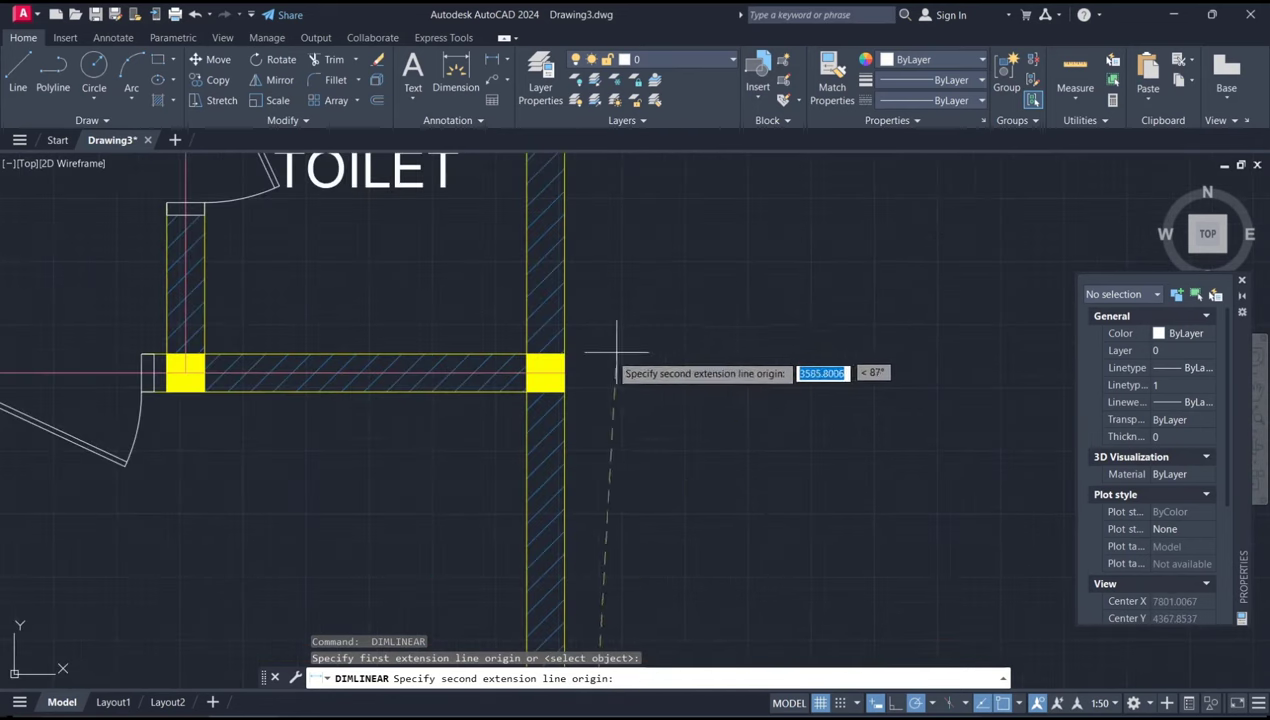
left_click(565, 372)
scroll(620, 366, "down", 3)
left_click(664, 378)
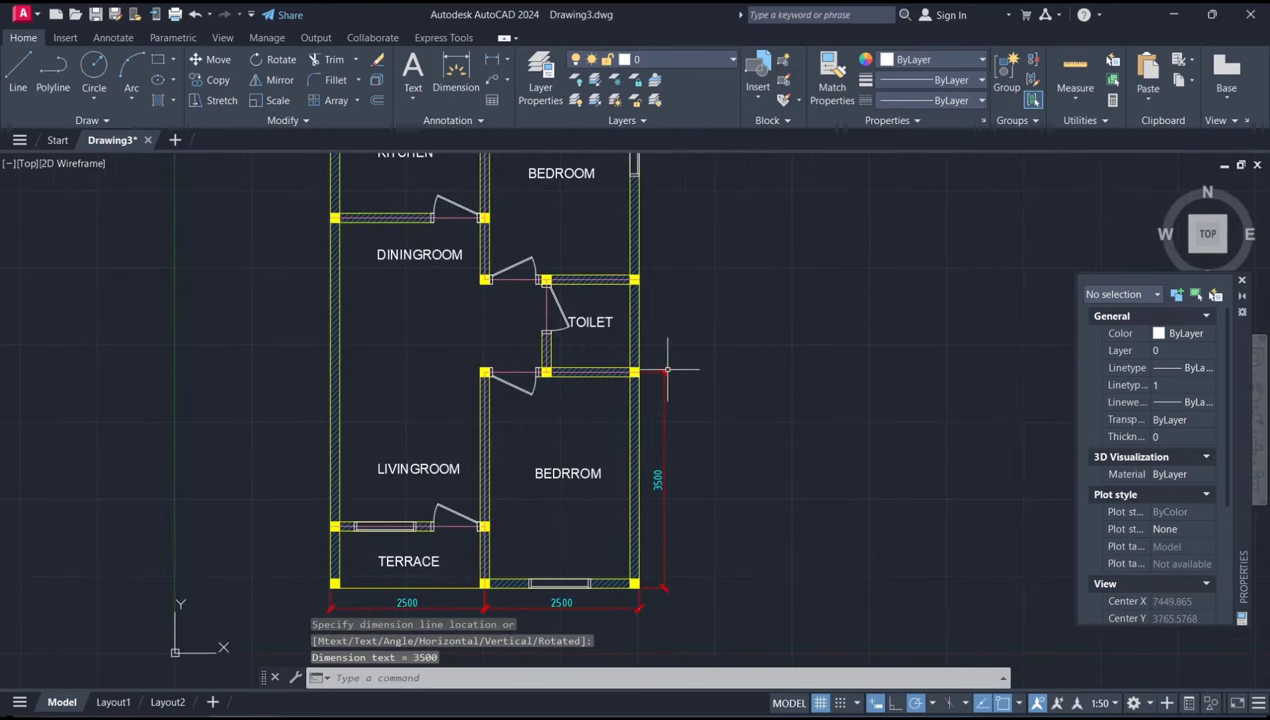
scroll(646, 414, "up", 7)
- Add a vertical 1500 dimension beside the toilet on the right wall
key("Return")
left_click(624, 453)
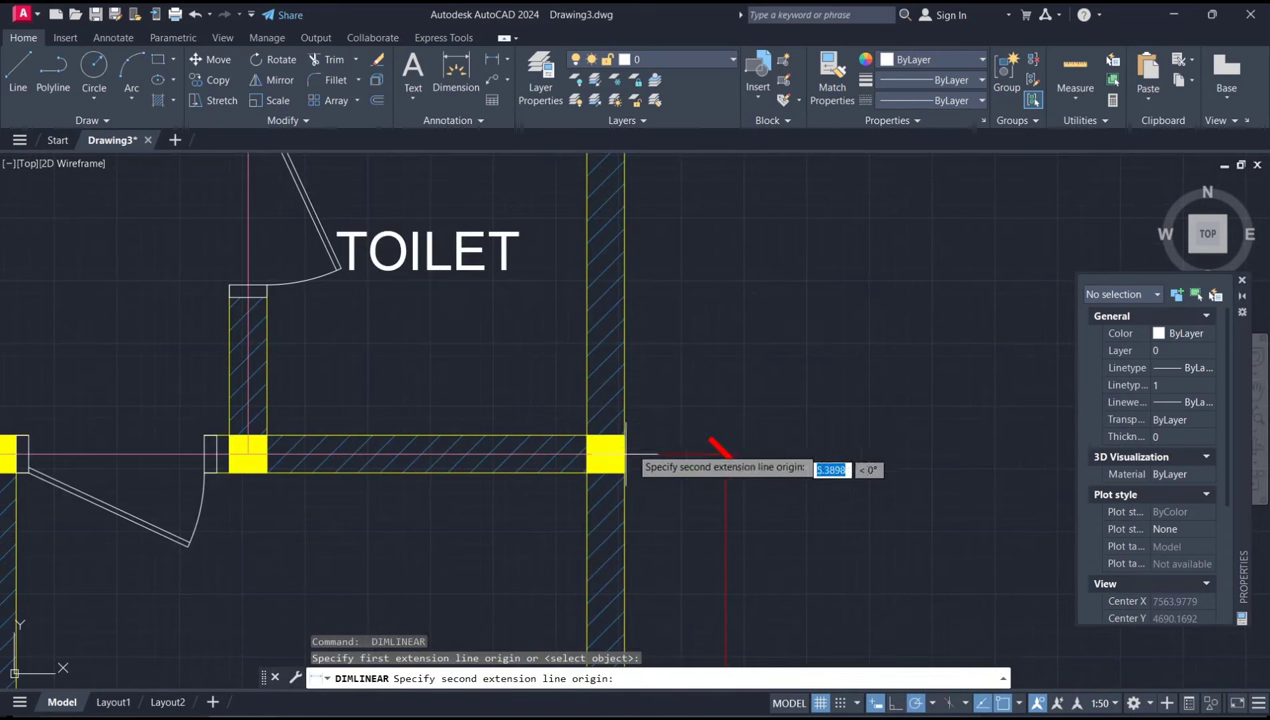
scroll(669, 451, "down", 2)
left_click(630, 294)
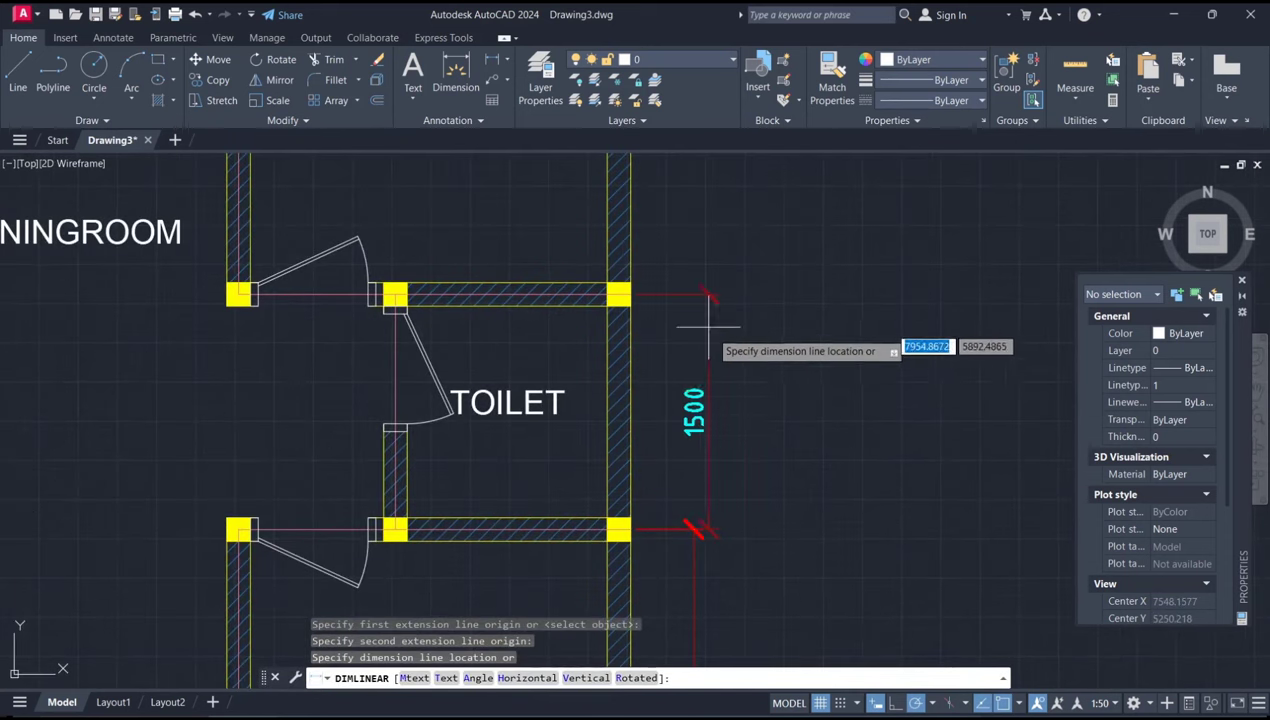
left_click(686, 421)
middle_click_drag(670, 266, 668, 360)
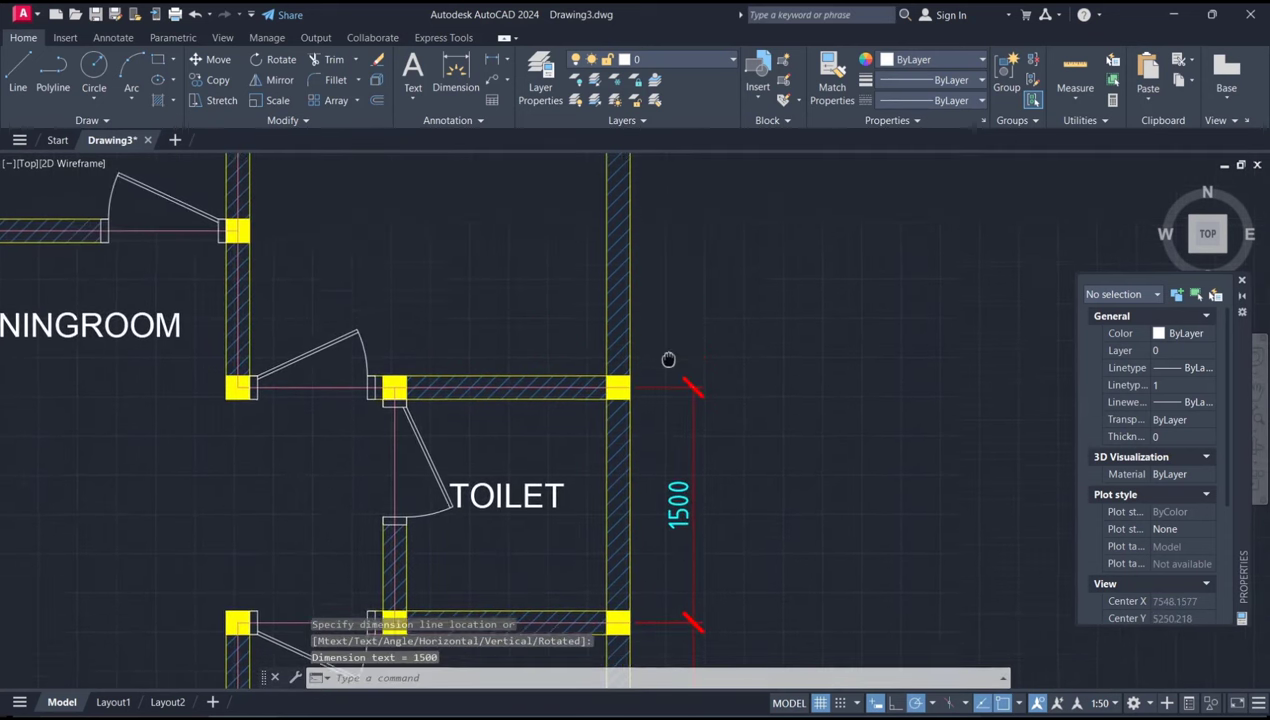
scroll(651, 376, "up", 2)
- Add a vertical 3000 dimension up to the plan's top-right corner beside the upper bedroom
key("Return")
left_click(612, 411)
scroll(635, 395, "down", 3)
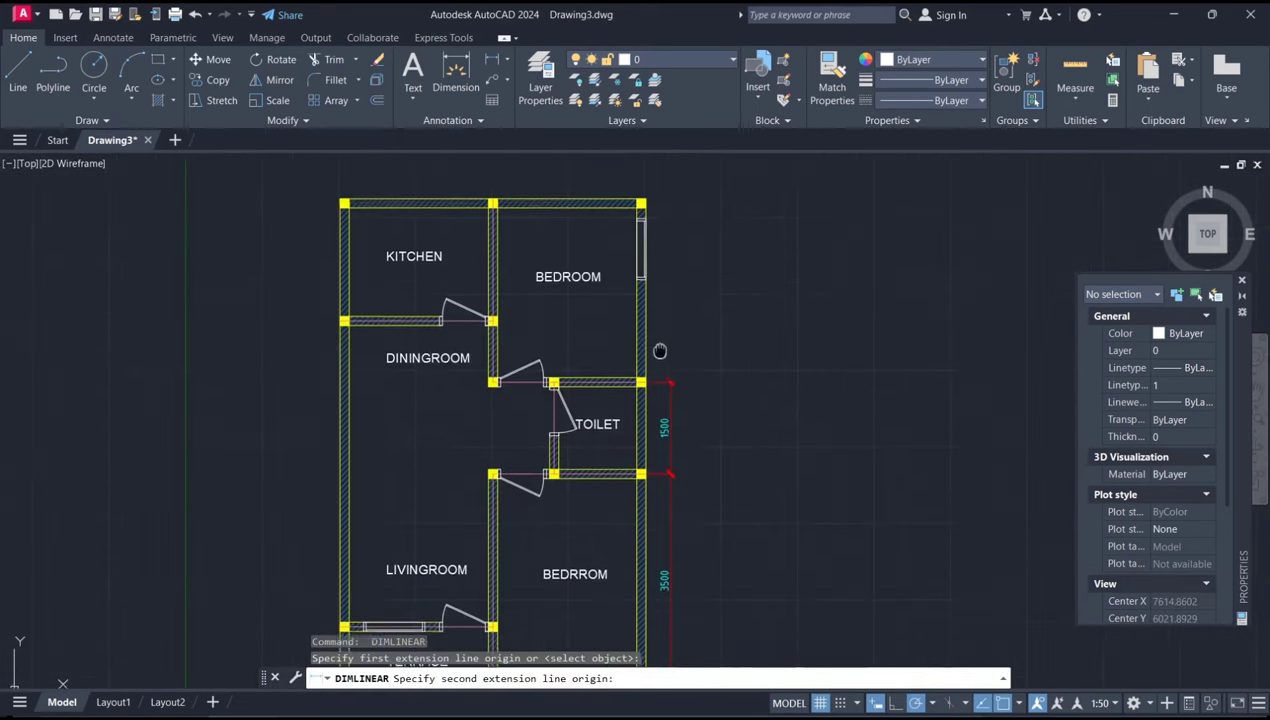
scroll(665, 300, "up", 3)
left_click(551, 186)
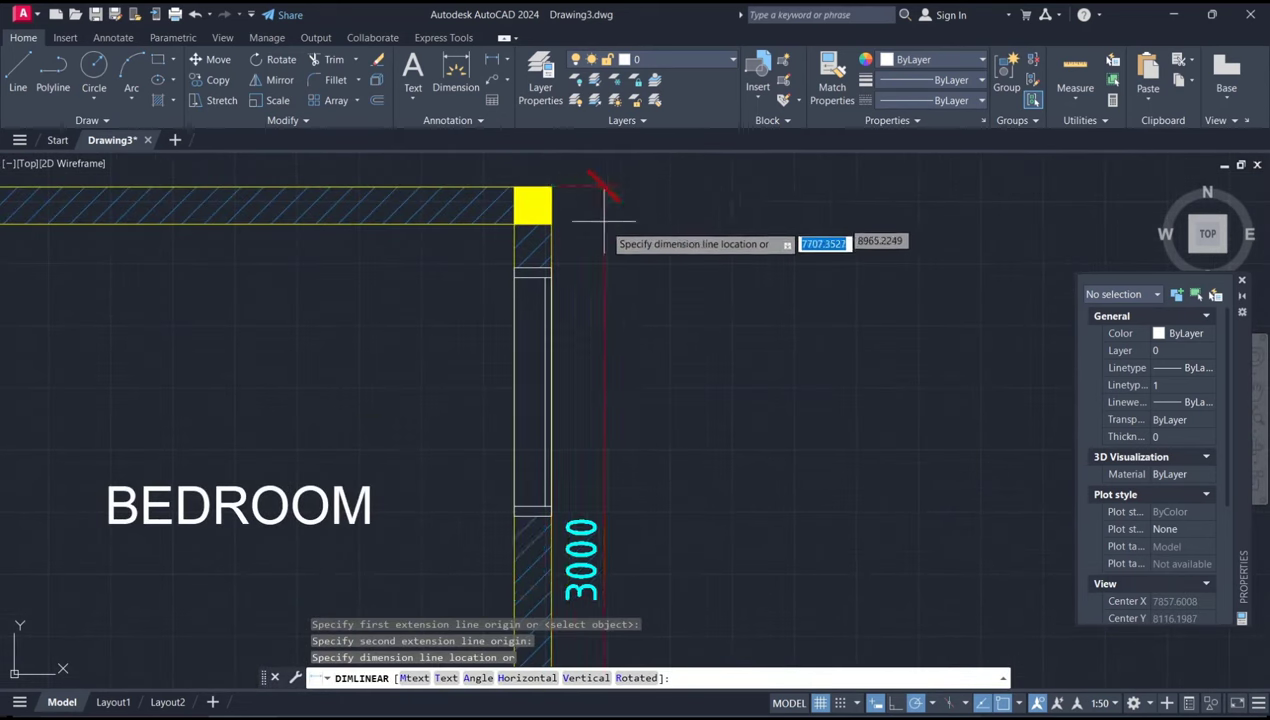
scroll(630, 300, "down", 3)
scroll(646, 420, "up", 3)
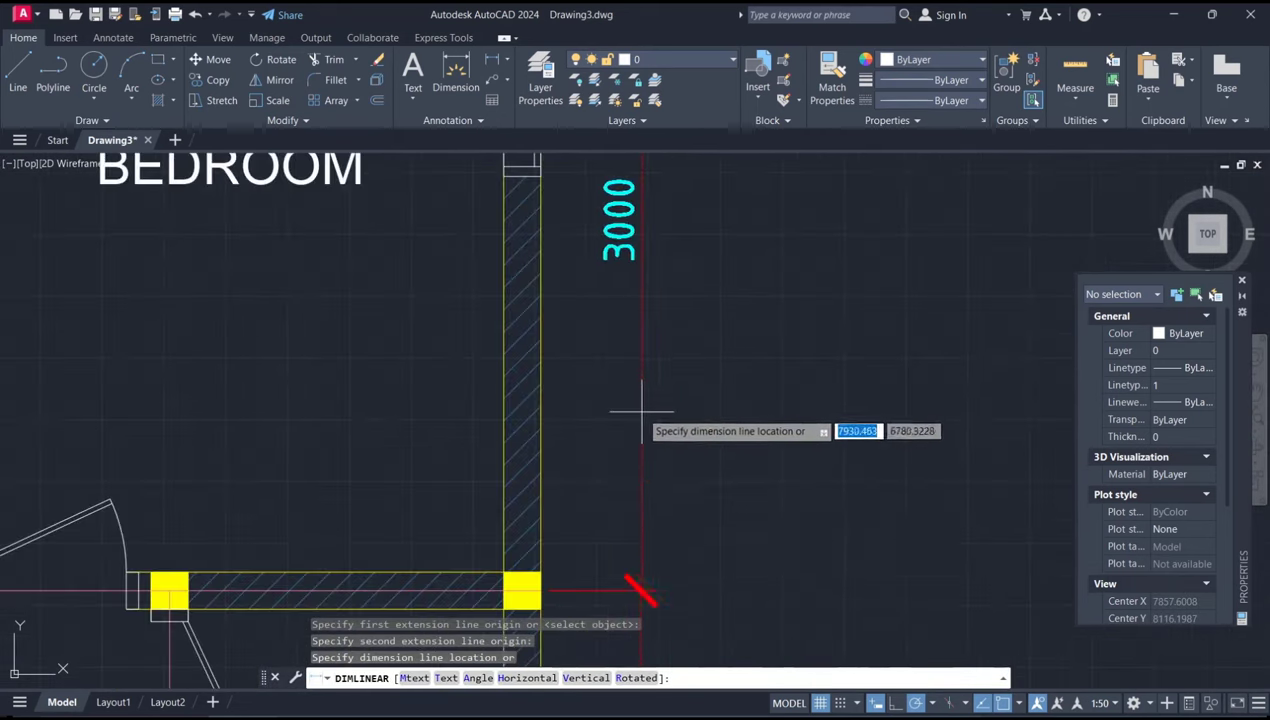
left_click(633, 580)
scroll(609, 394, "down", 3)
scroll(660, 350, "up", 1)
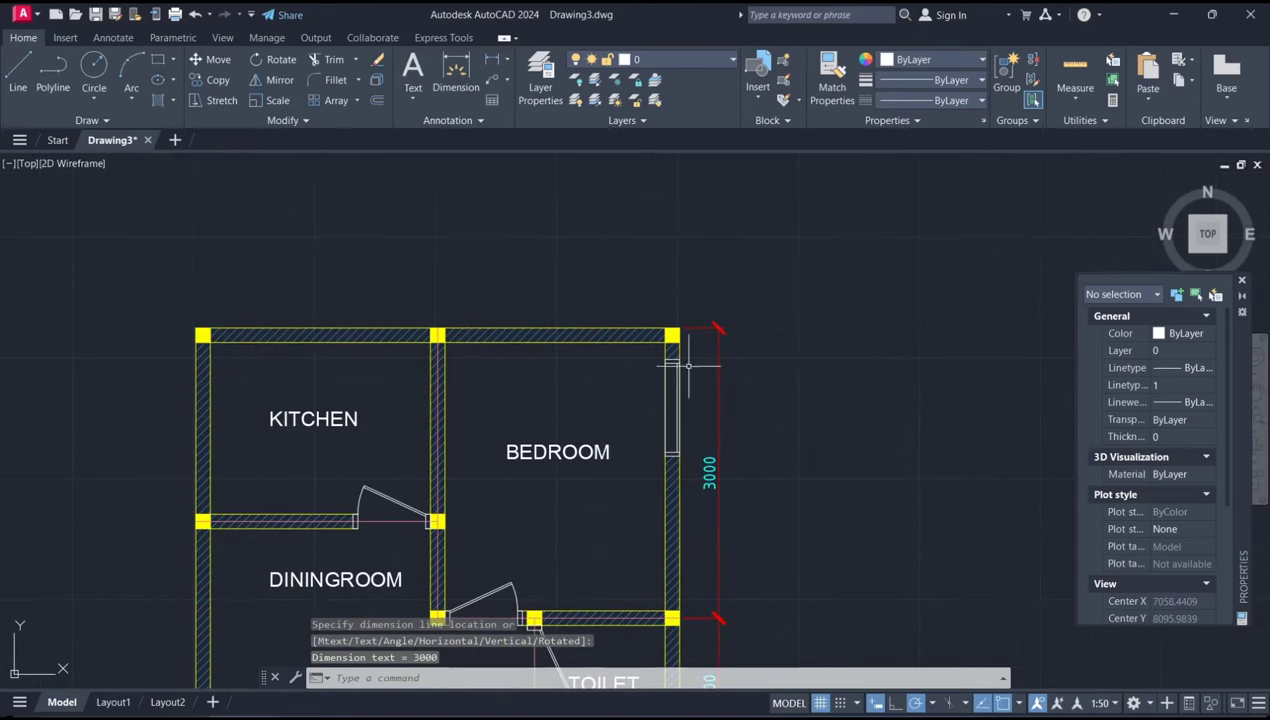
scroll(640, 320, "up", 1)
scroll(700, 320, "up", 1)
key("Return")
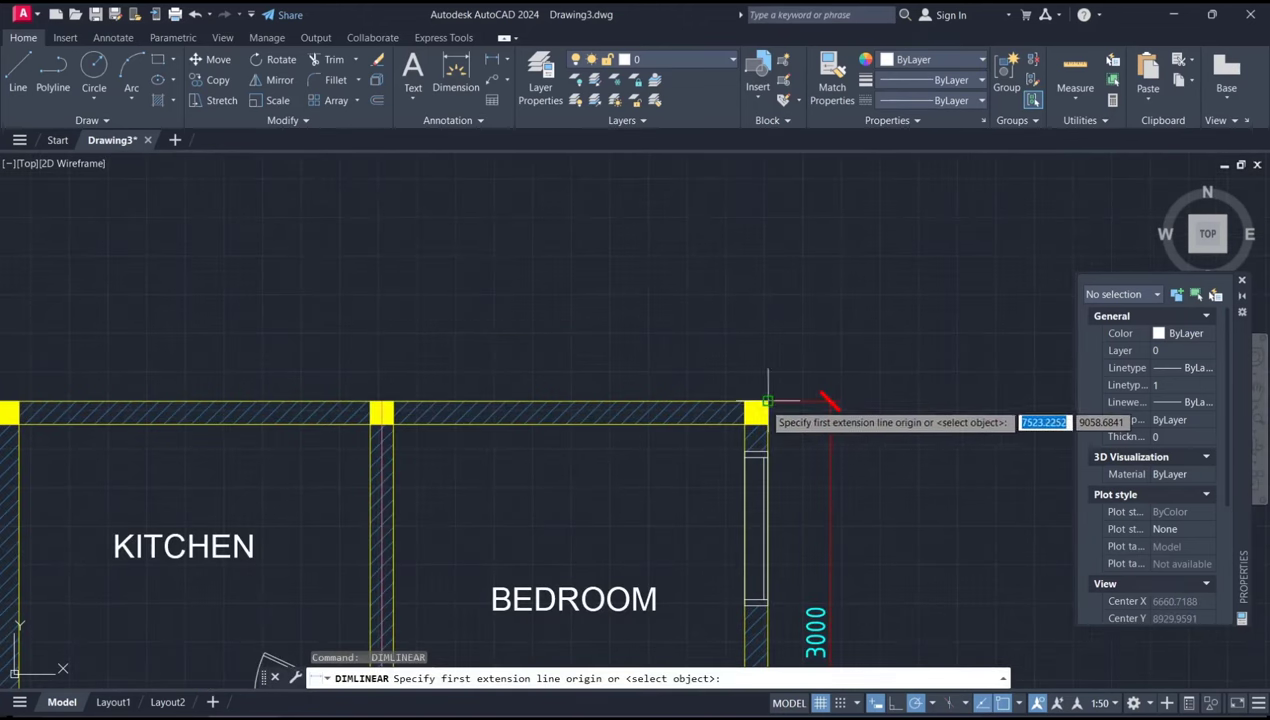
- Dimension the top wall with two 2500 widths over BEDROOM and KITCHEN
left_click(758, 404)
left_click(381, 402)
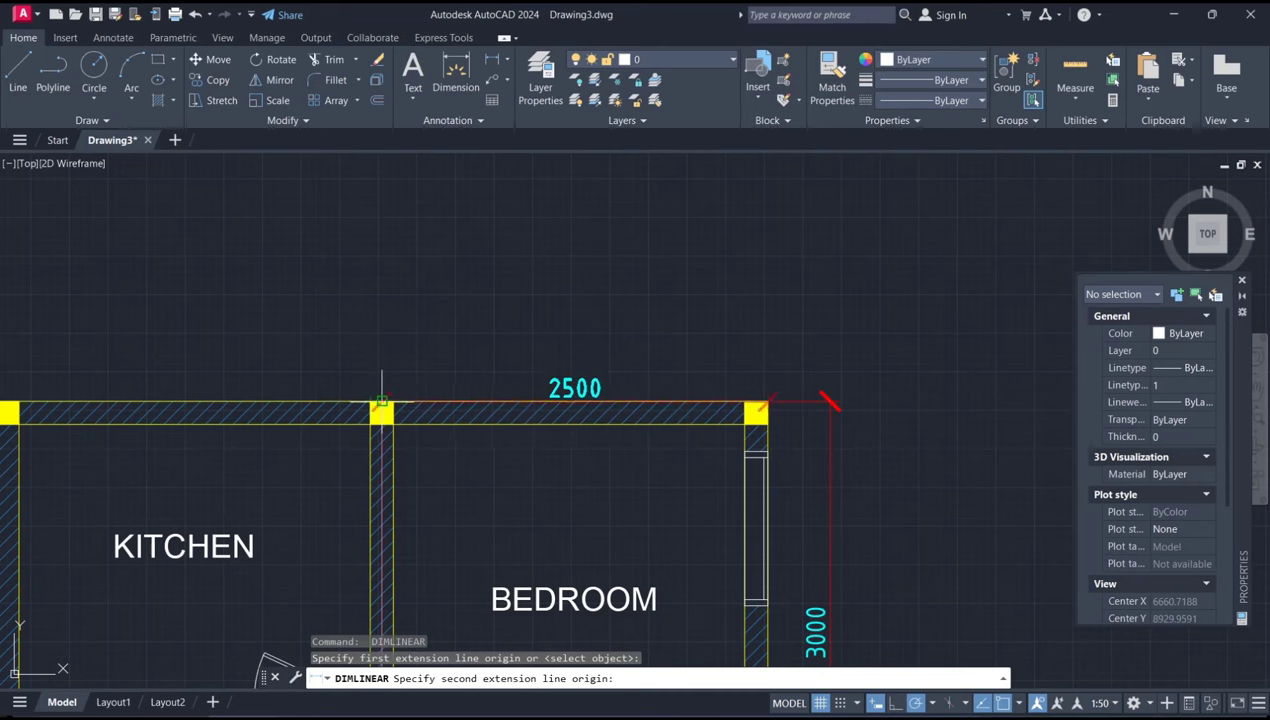
left_click(411, 352)
middle_click_drag(135, 360, 255, 360)
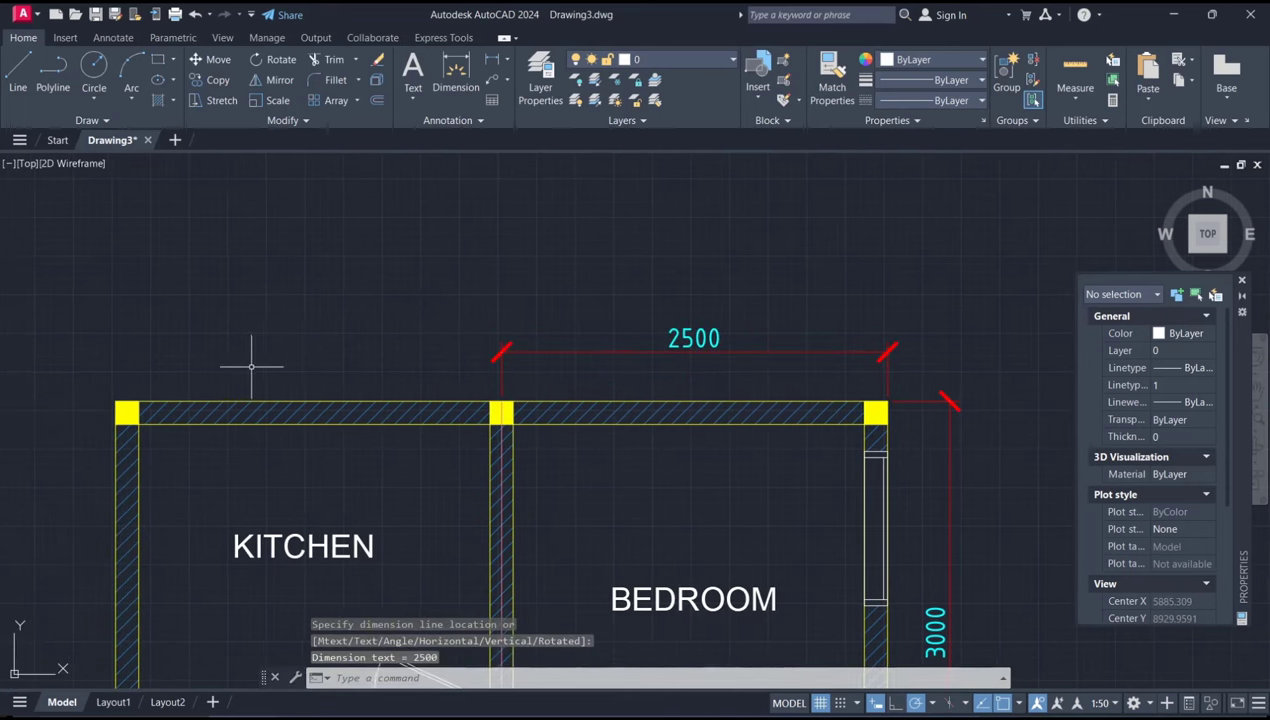
key("Return")
left_click(116, 404)
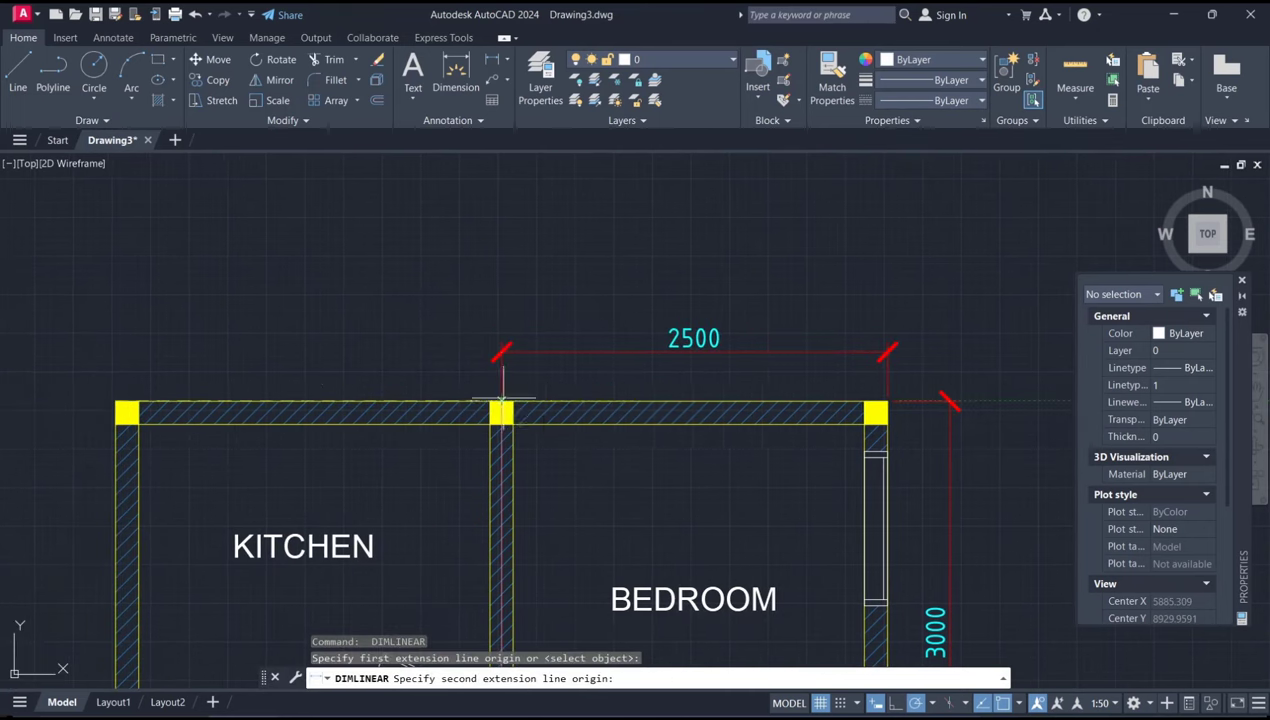
left_click(502, 404)
left_click(503, 351)
- Add an overall 5000 width dimension above the two 2500 spans
key("Return")
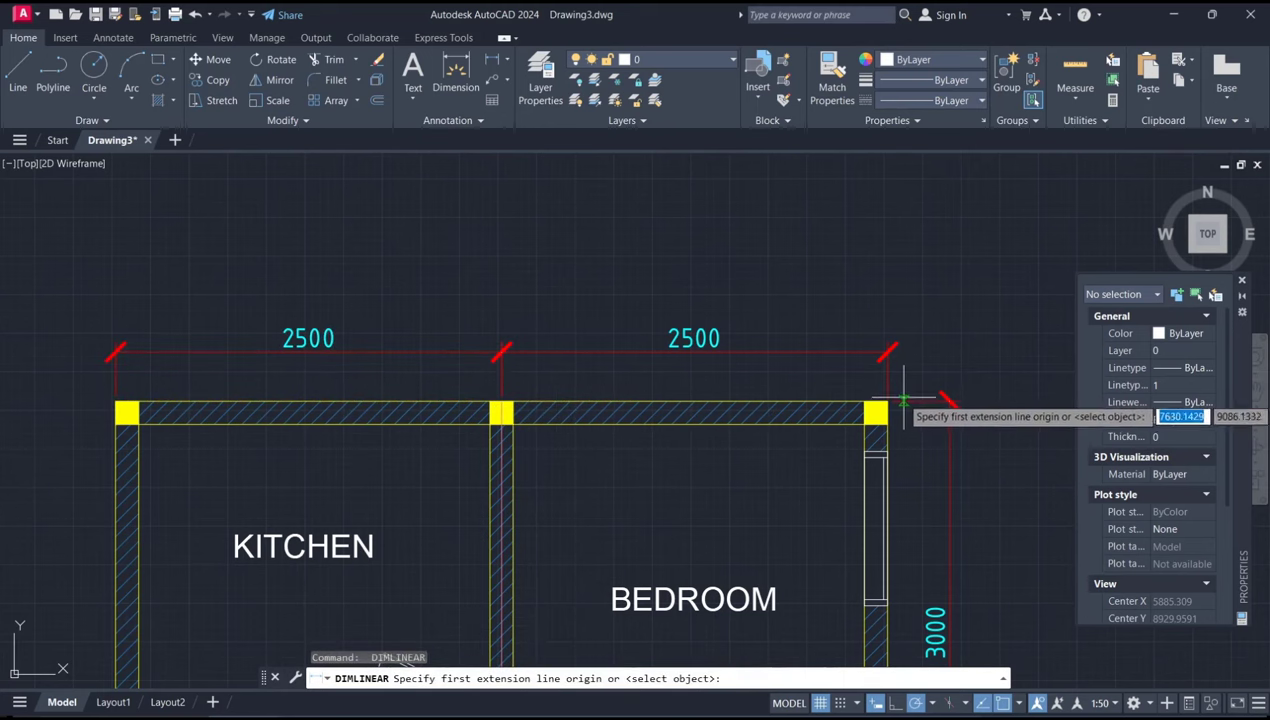
left_click(887, 404)
left_click(116, 404)
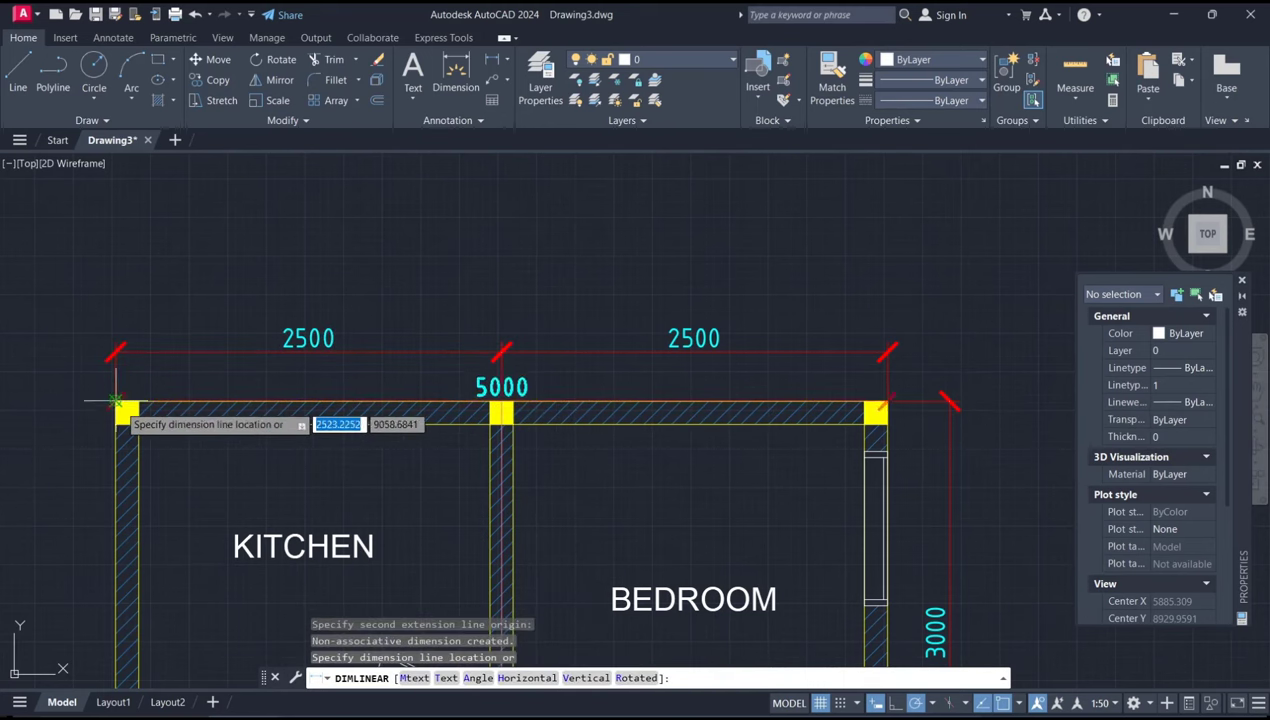
left_click(152, 297)
middle_click_drag(328, 374, 620, 311)
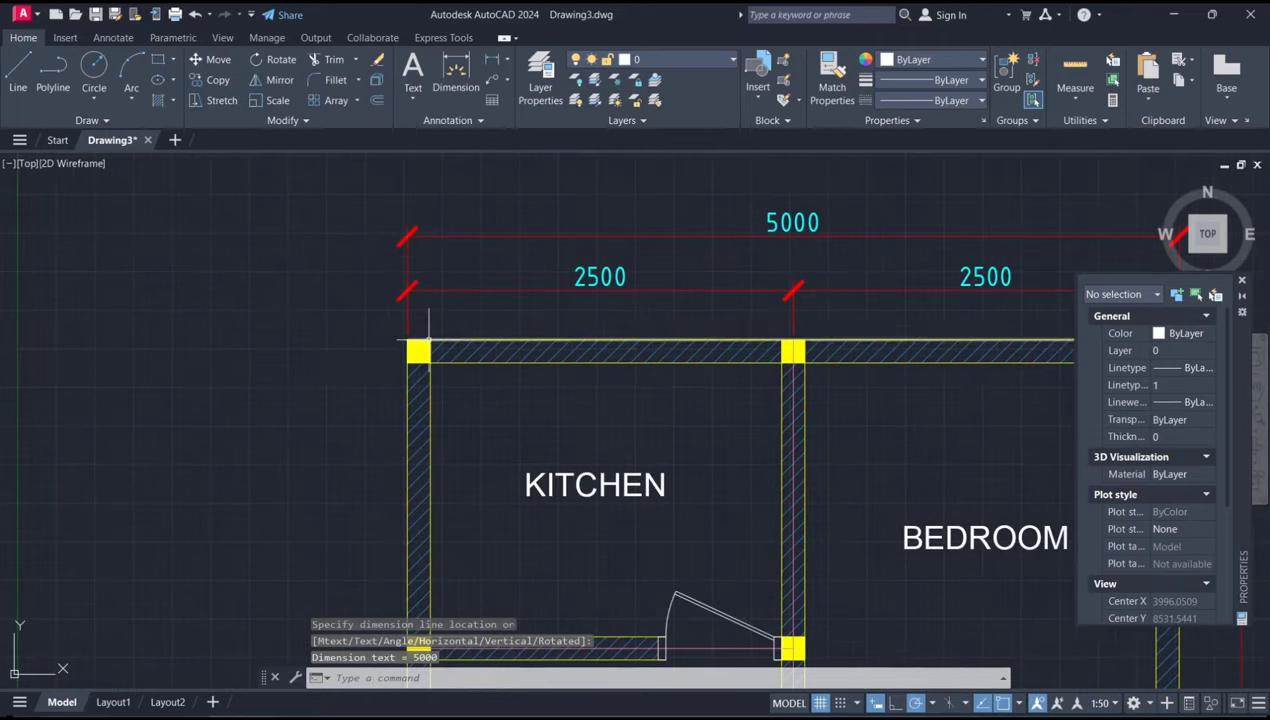
key("Return")
- Add a vertical 2000 dimension along the kitchen's left wall
left_click(408, 338)
middle_click_drag(470, 359, 492, 233)
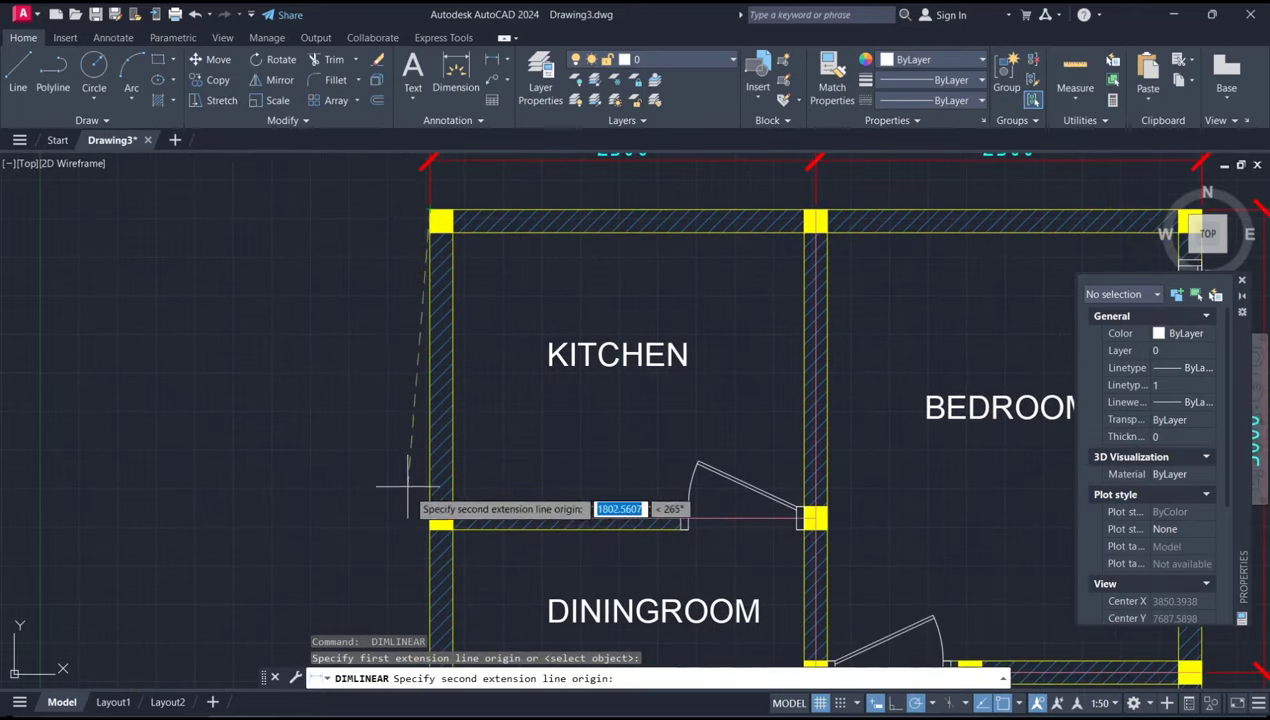
left_click(432, 517)
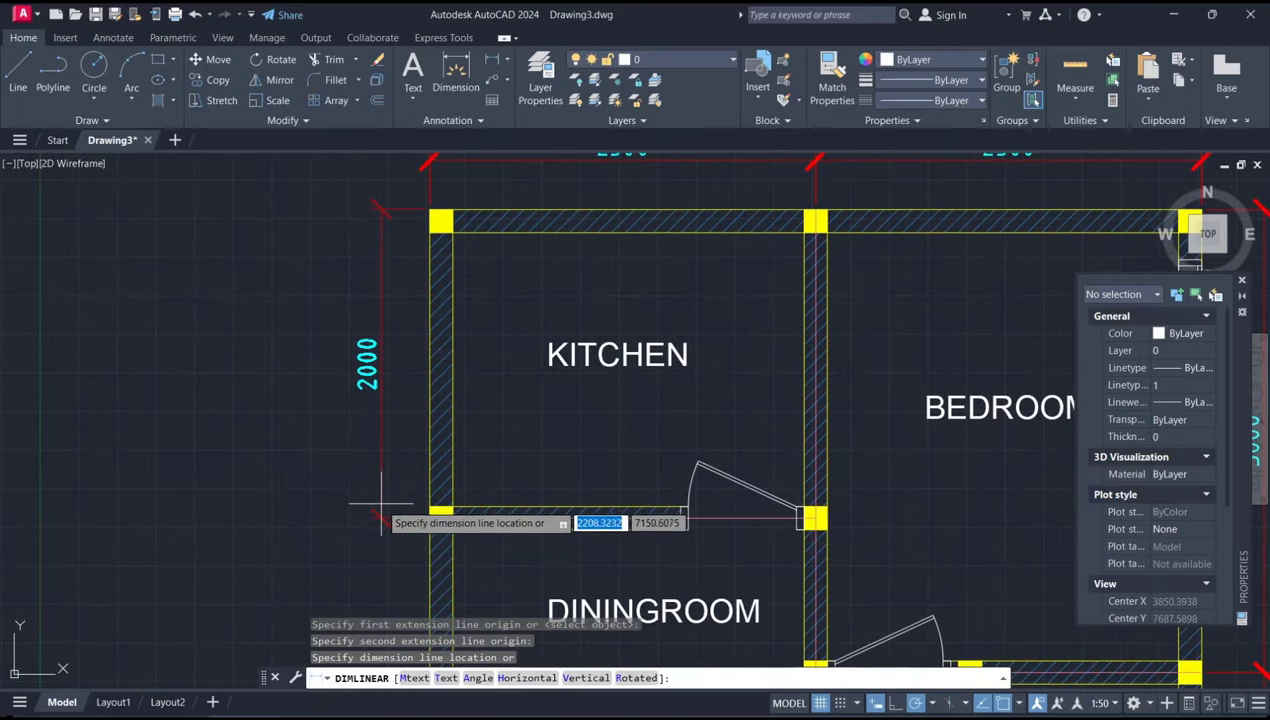
left_click(381, 505)
middle_click_drag(476, 445, 476, 319)
- Add a vertical 5000 dimension beside the dining and living room left wall
key("Return")
left_click(435, 391)
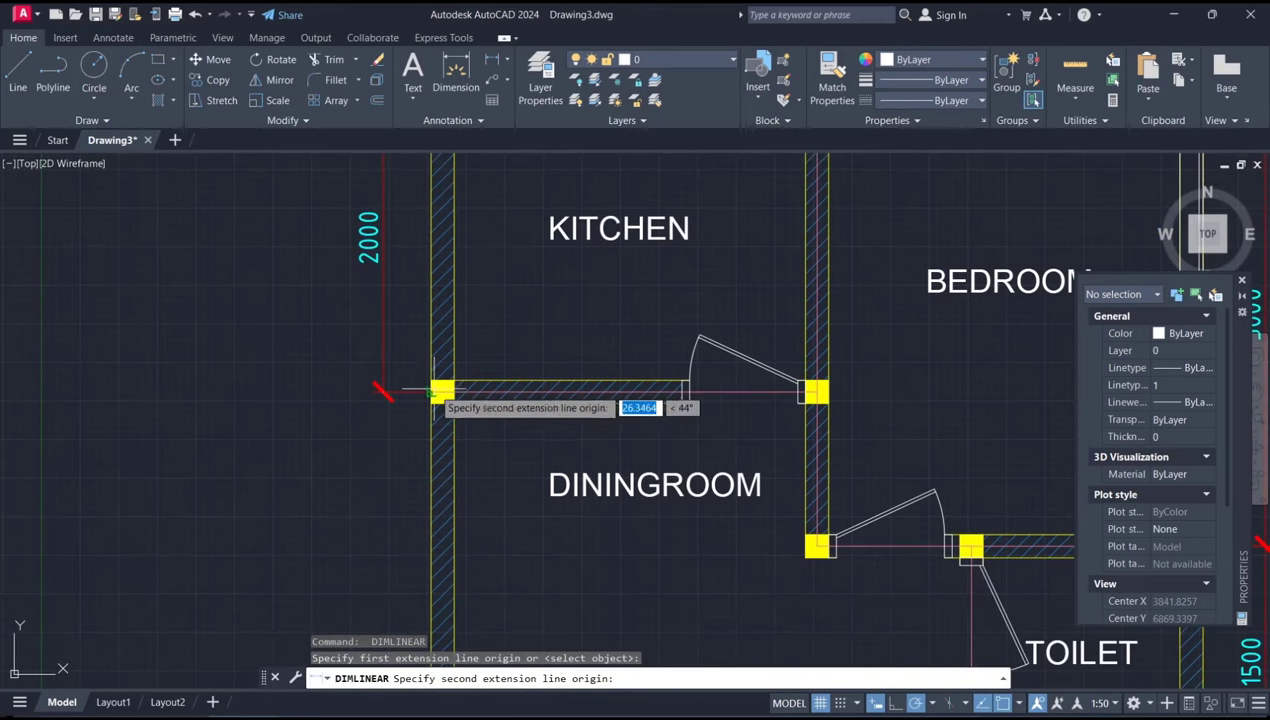
scroll(435, 391, "down", 5)
scroll(462, 434, "up", 5)
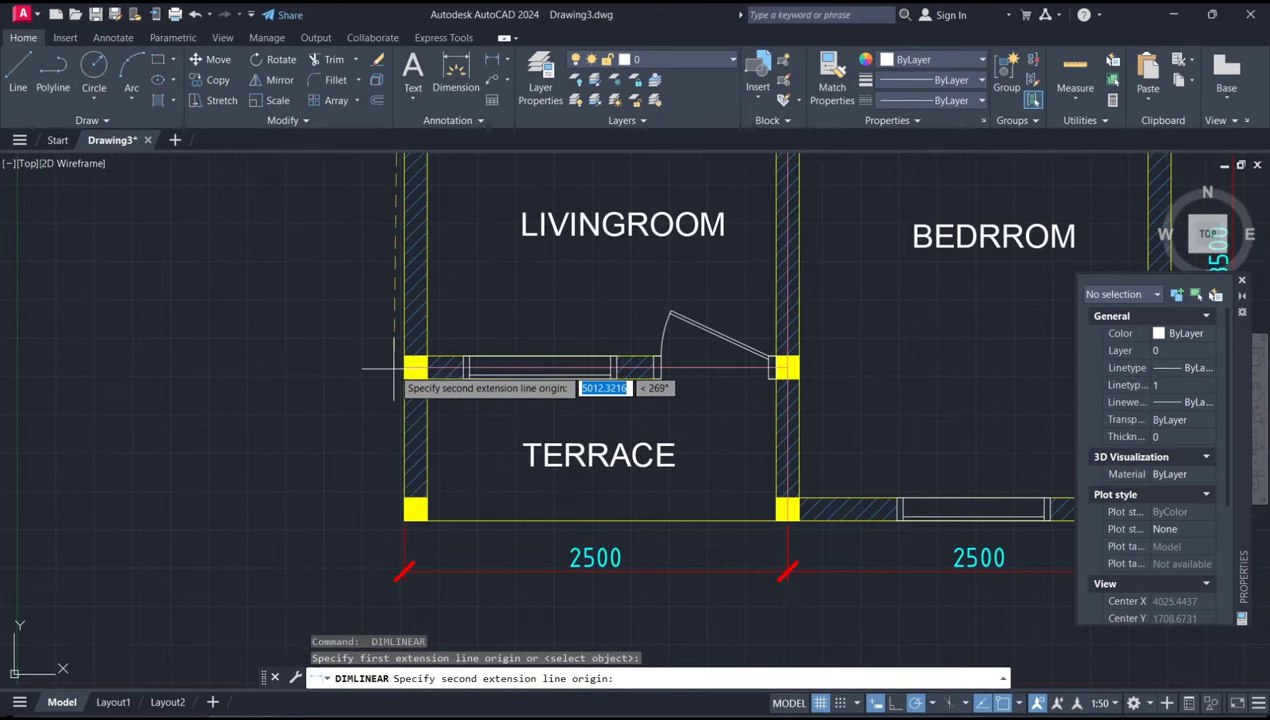
left_click(398, 369)
scroll(375, 385, "down", 5)
scroll(354, 420, "up", 5)
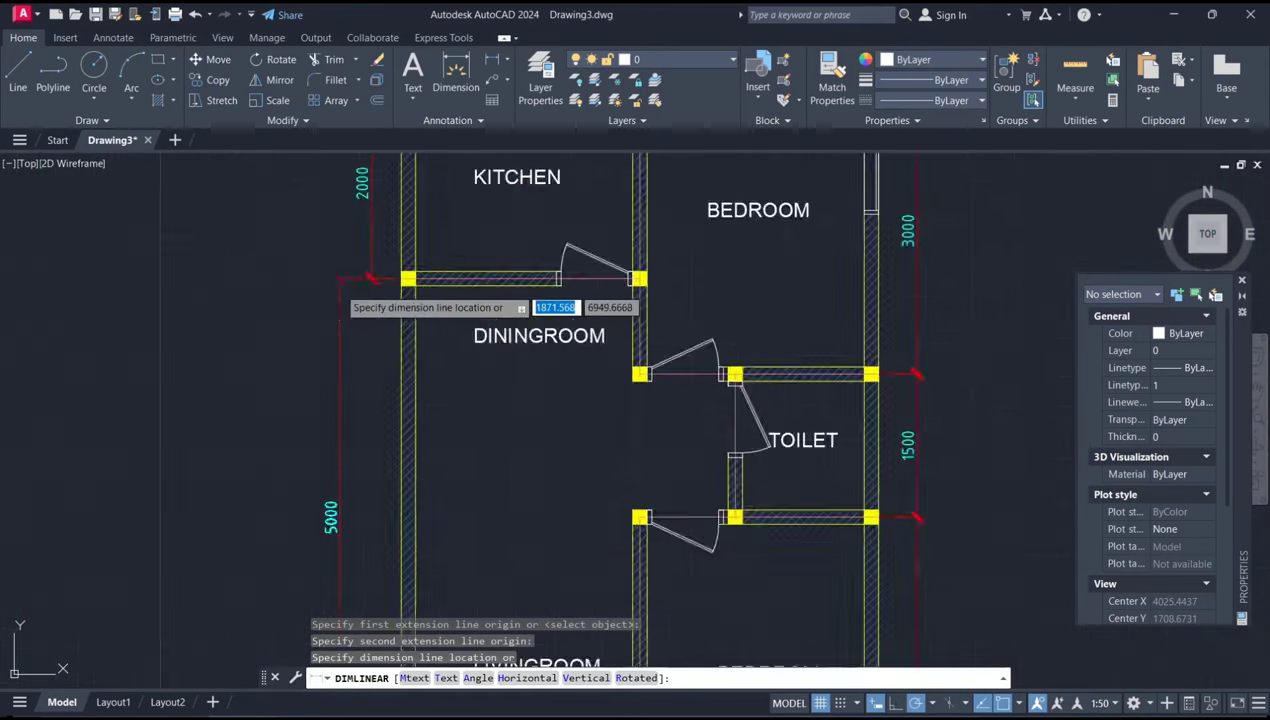
scroll(370, 279, "up", 3)
left_click(420, 264)
scroll(431, 439, "down", 5)
scroll(447, 503, "up", 5)
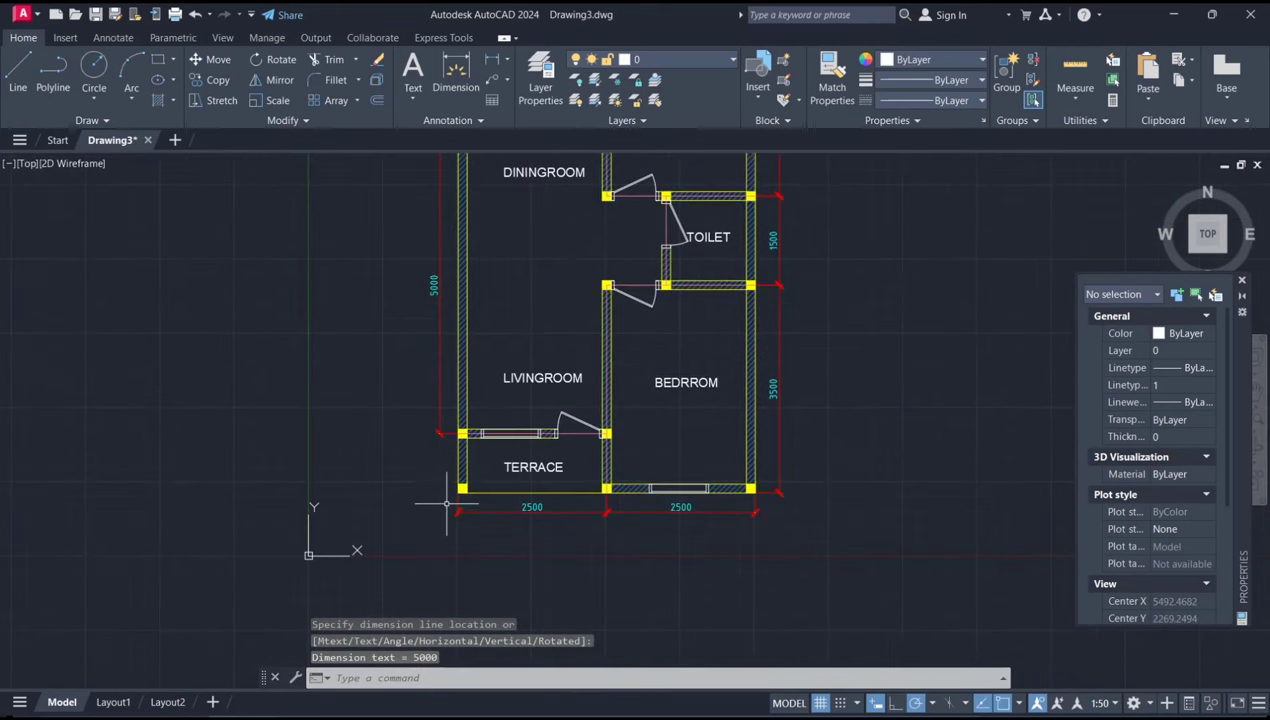
scroll(447, 503, "up", 5)
- Add a vertical 1000 dimension beside the terrace's left wall
key("Return")
left_click(484, 466)
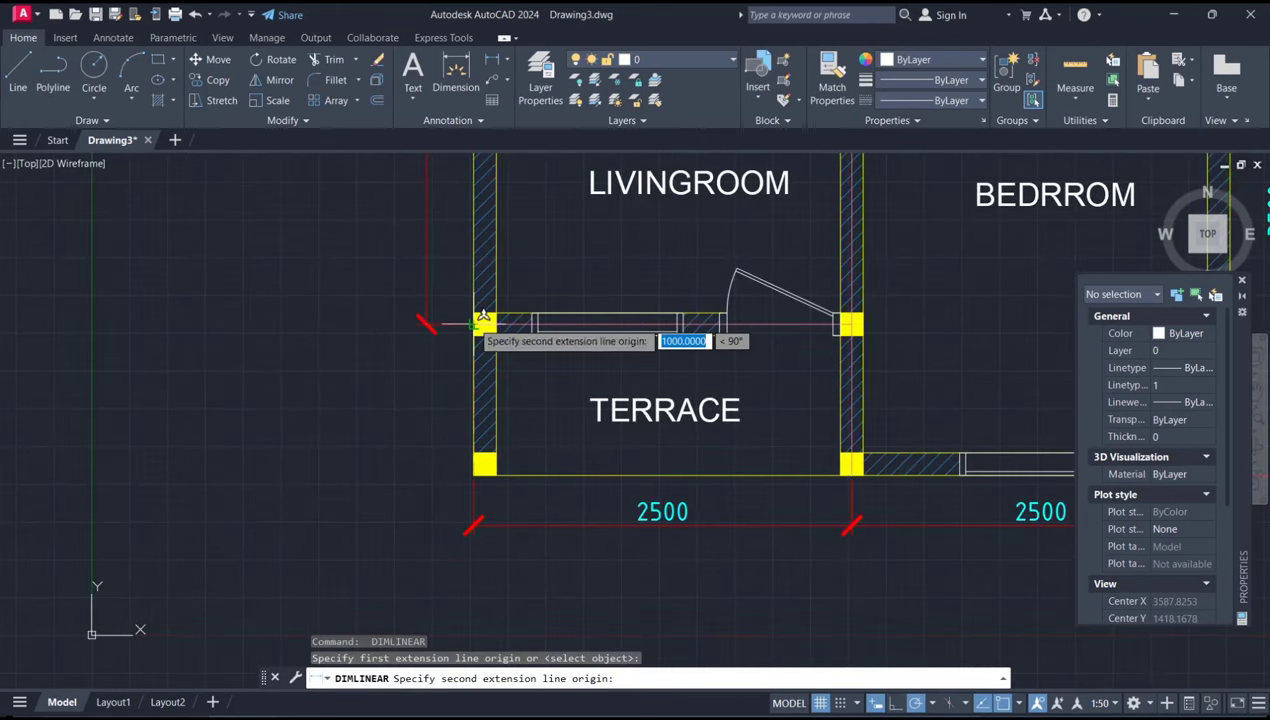
left_click(484, 319)
left_click(426, 323)
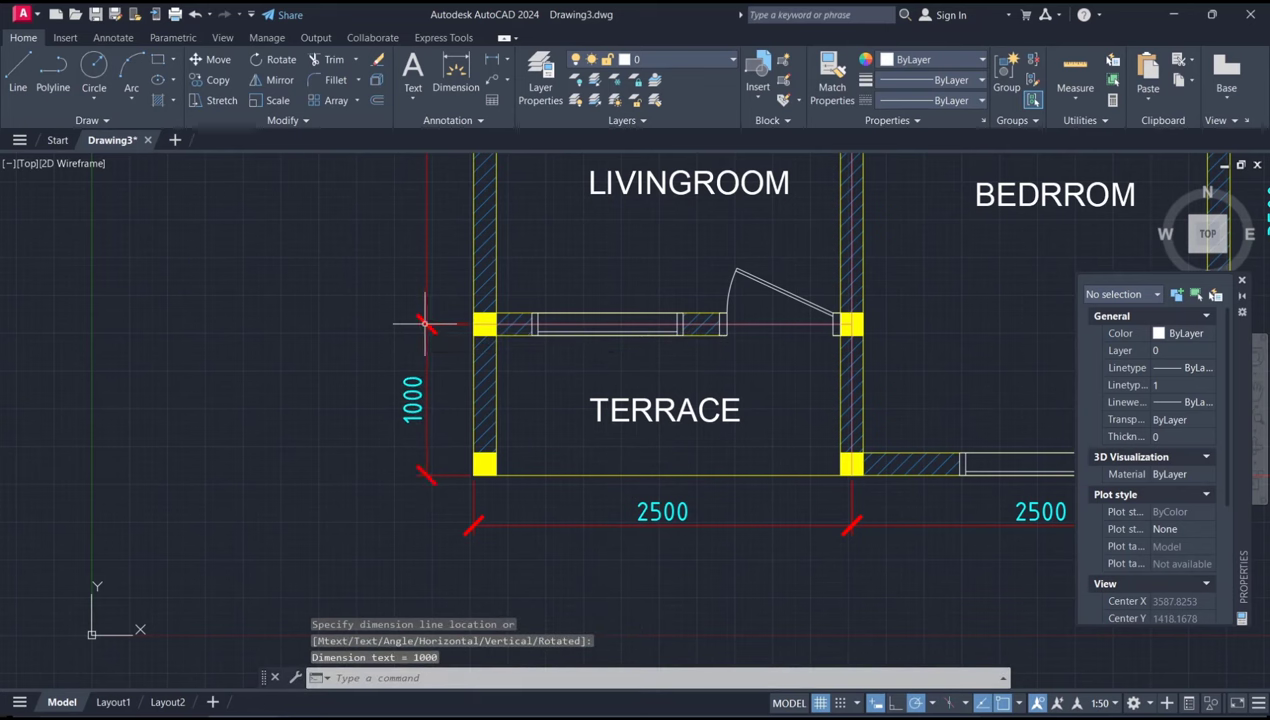
- Add an overall 8000 dimension from the bottom-left to the top-left corner
key("Return")
left_click(475, 470)
scroll(475, 476, "down", 5)
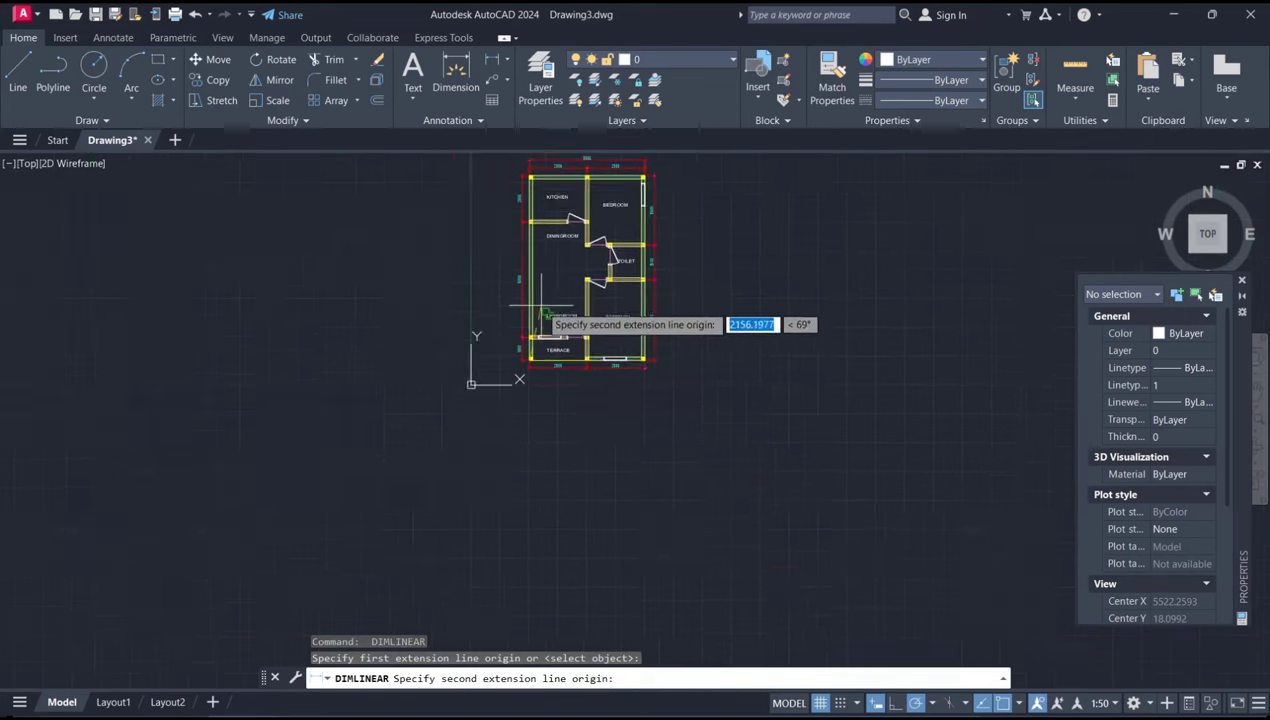
scroll(522, 356, "up", 6)
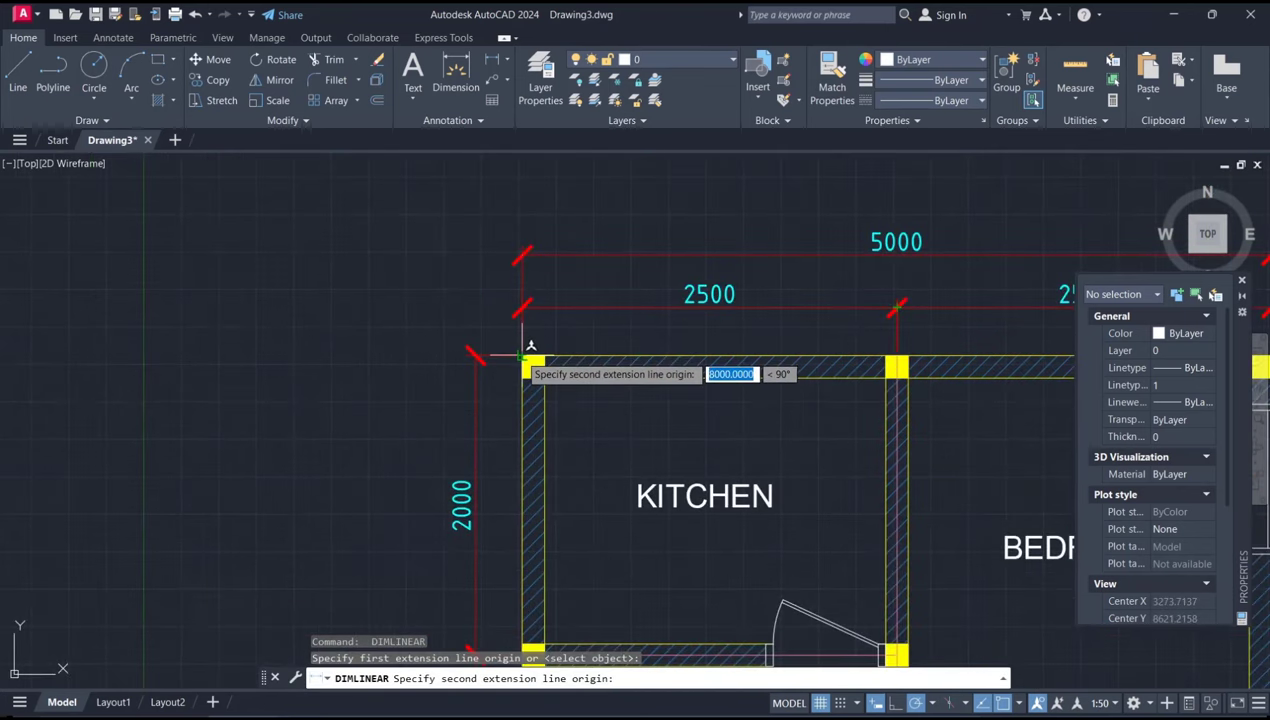
left_click(522, 356)
scroll(440, 362, "down", 3)
scroll(434, 330, "down", 3)
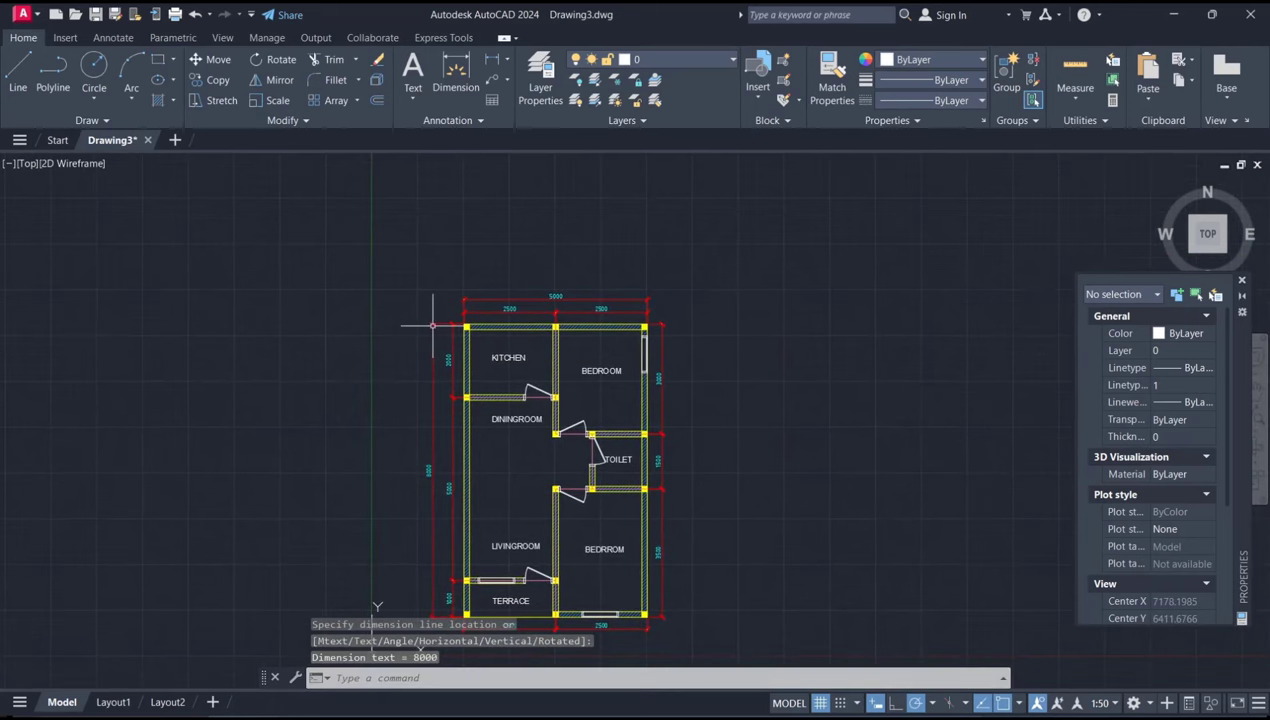
scroll(648, 358, "up", 2)
- Switch off the grid with F7 and recentre the fully dimensioned plan
mouse_move(719, 360)
middle_mouse_down()
mouse_move(632, 383)
mouse_move(630, 371)
middle_mouse_up()
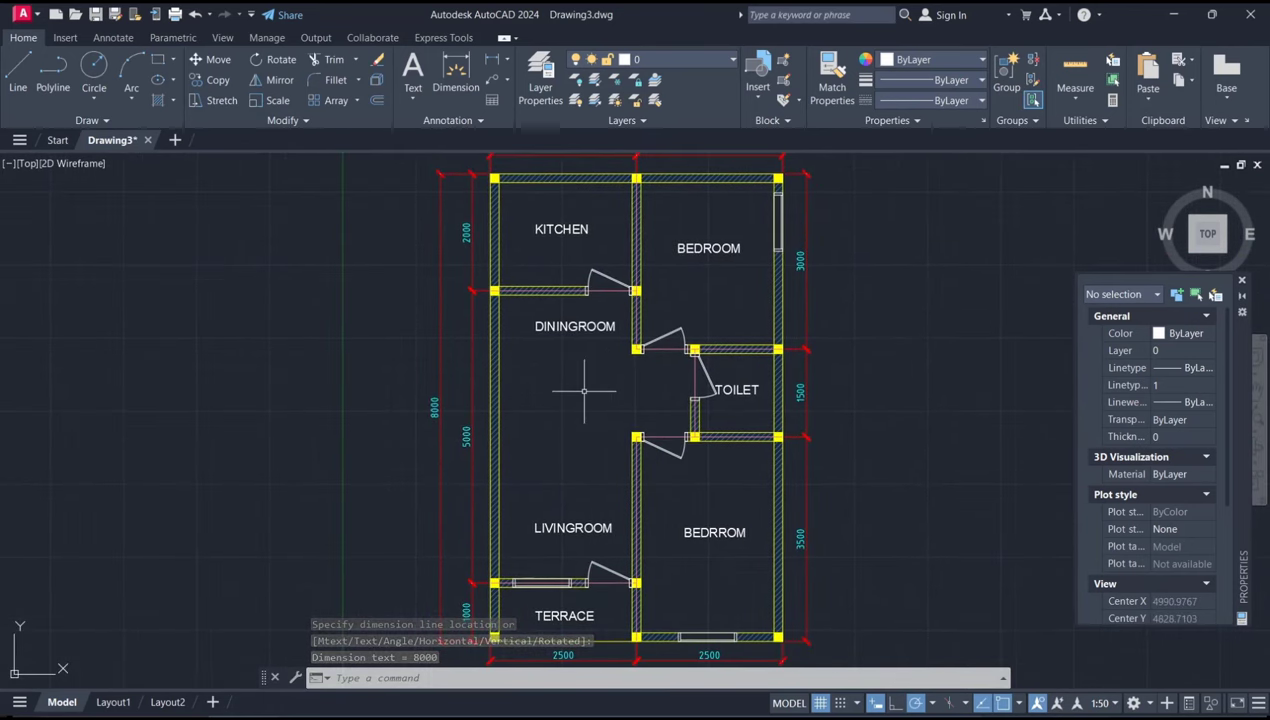
key("F7")
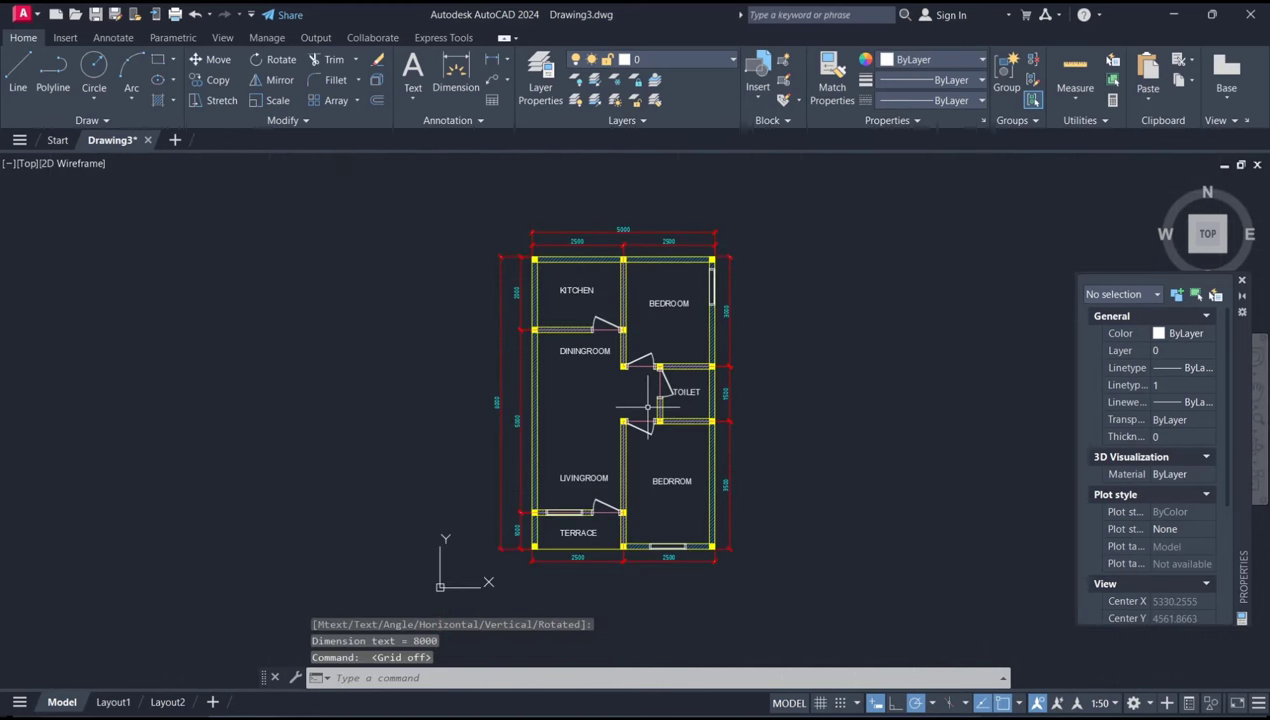
middle_click_drag(601, 394, 570, 392)
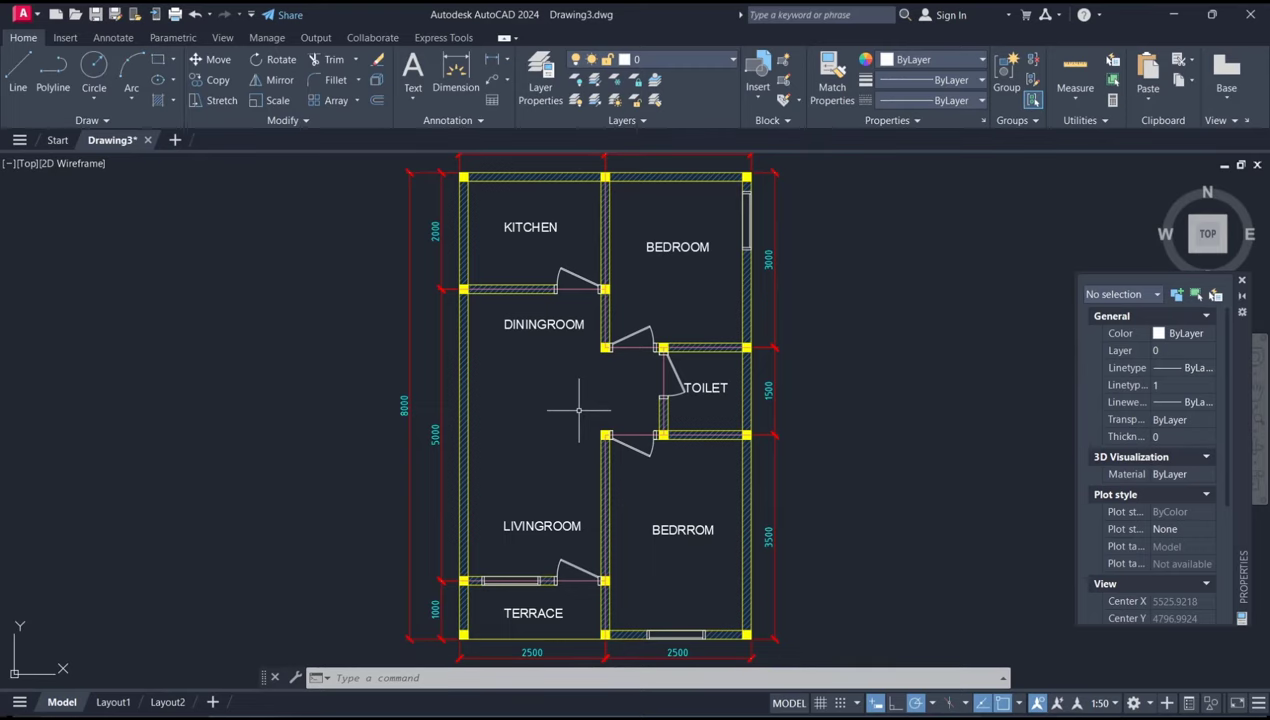
scroll(578, 409, "down", 2)
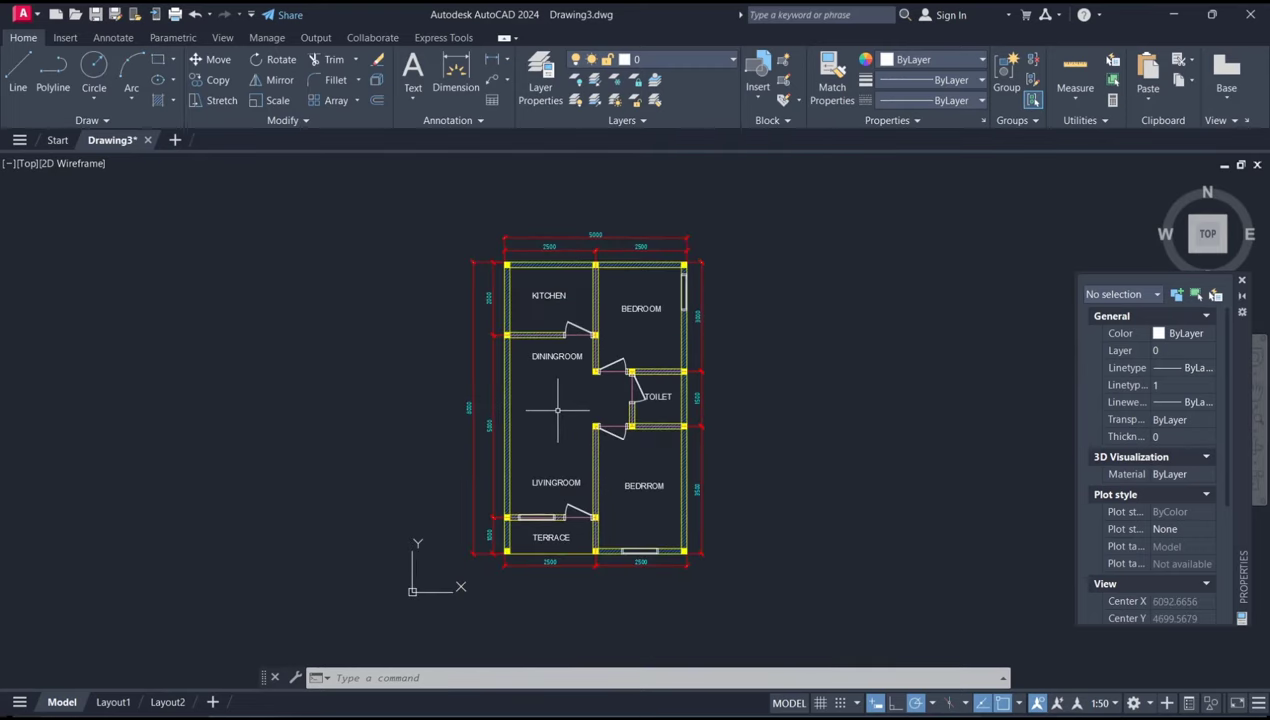